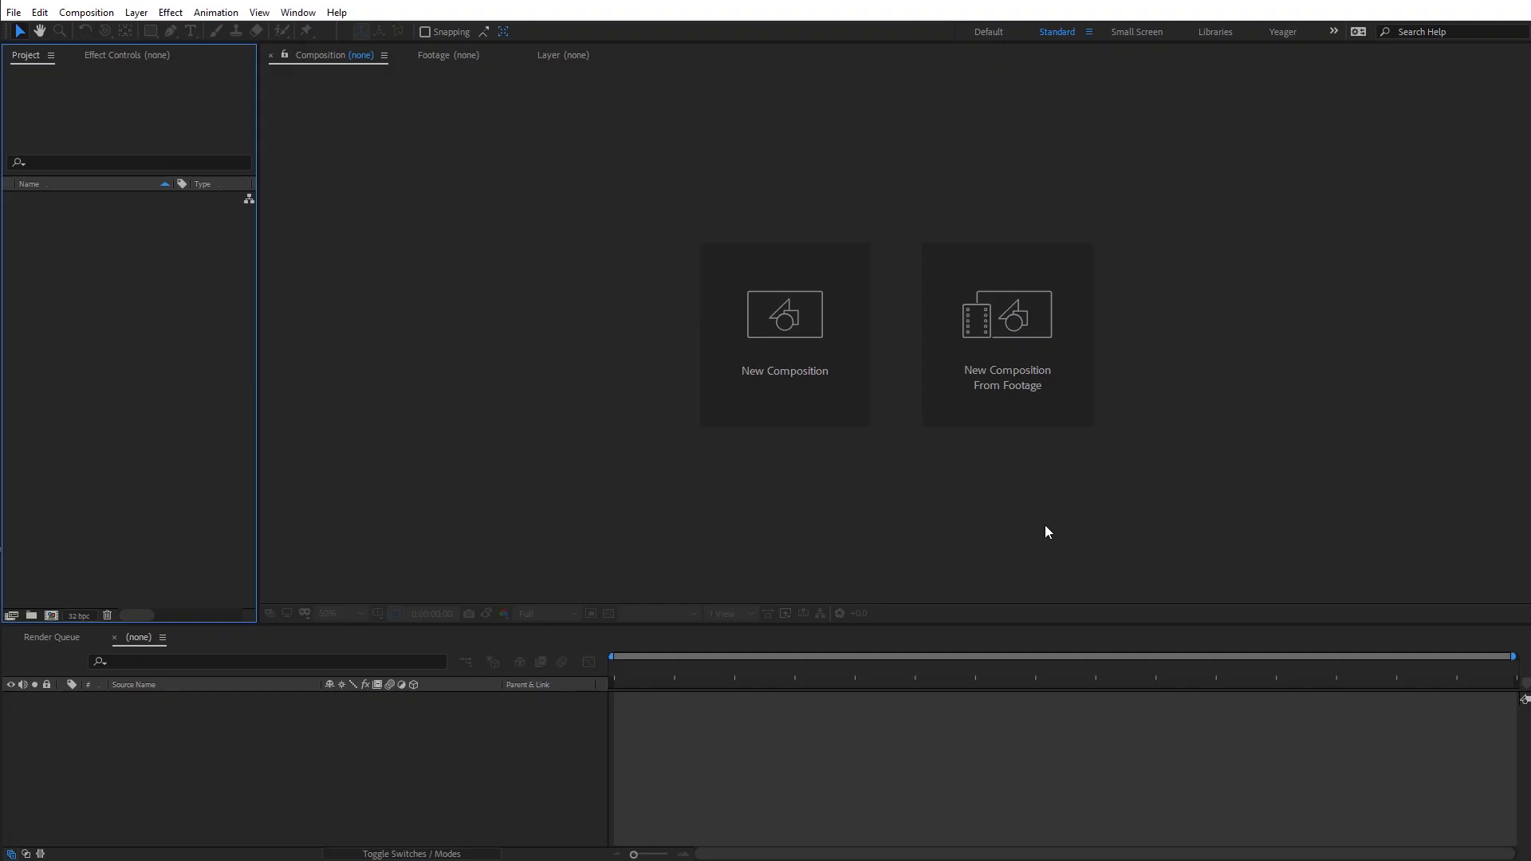
Open the GEOlayers 3 extension and dismiss its start screen to reach the map view.
{"action": "left_click", "coordinate": [298, 14]}
{"action": "mouse_move", "coordinate": [458, 40]}
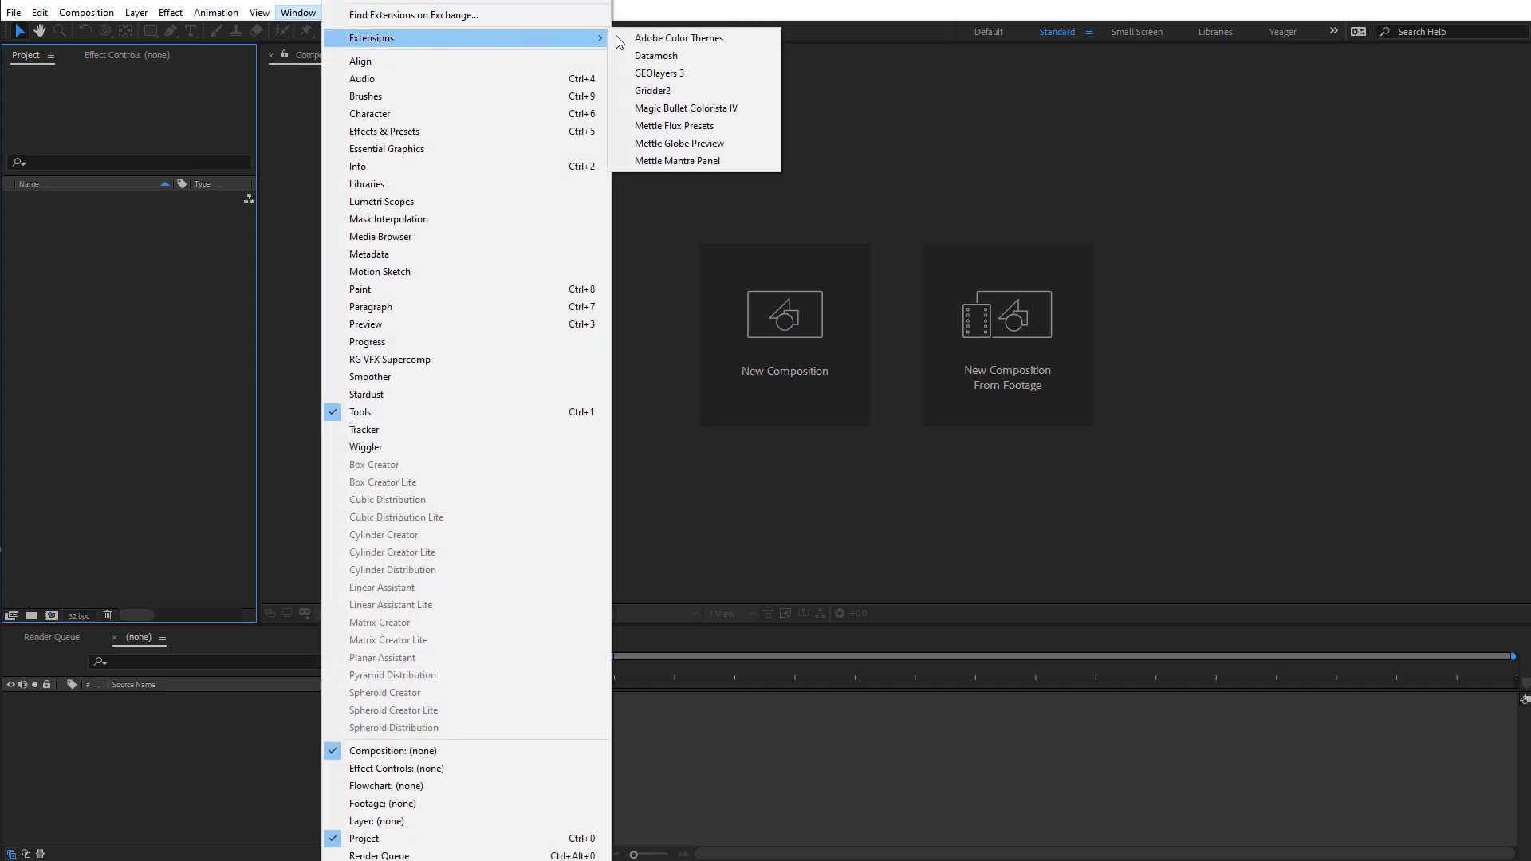
{"action": "left_click", "coordinate": [690, 74]}
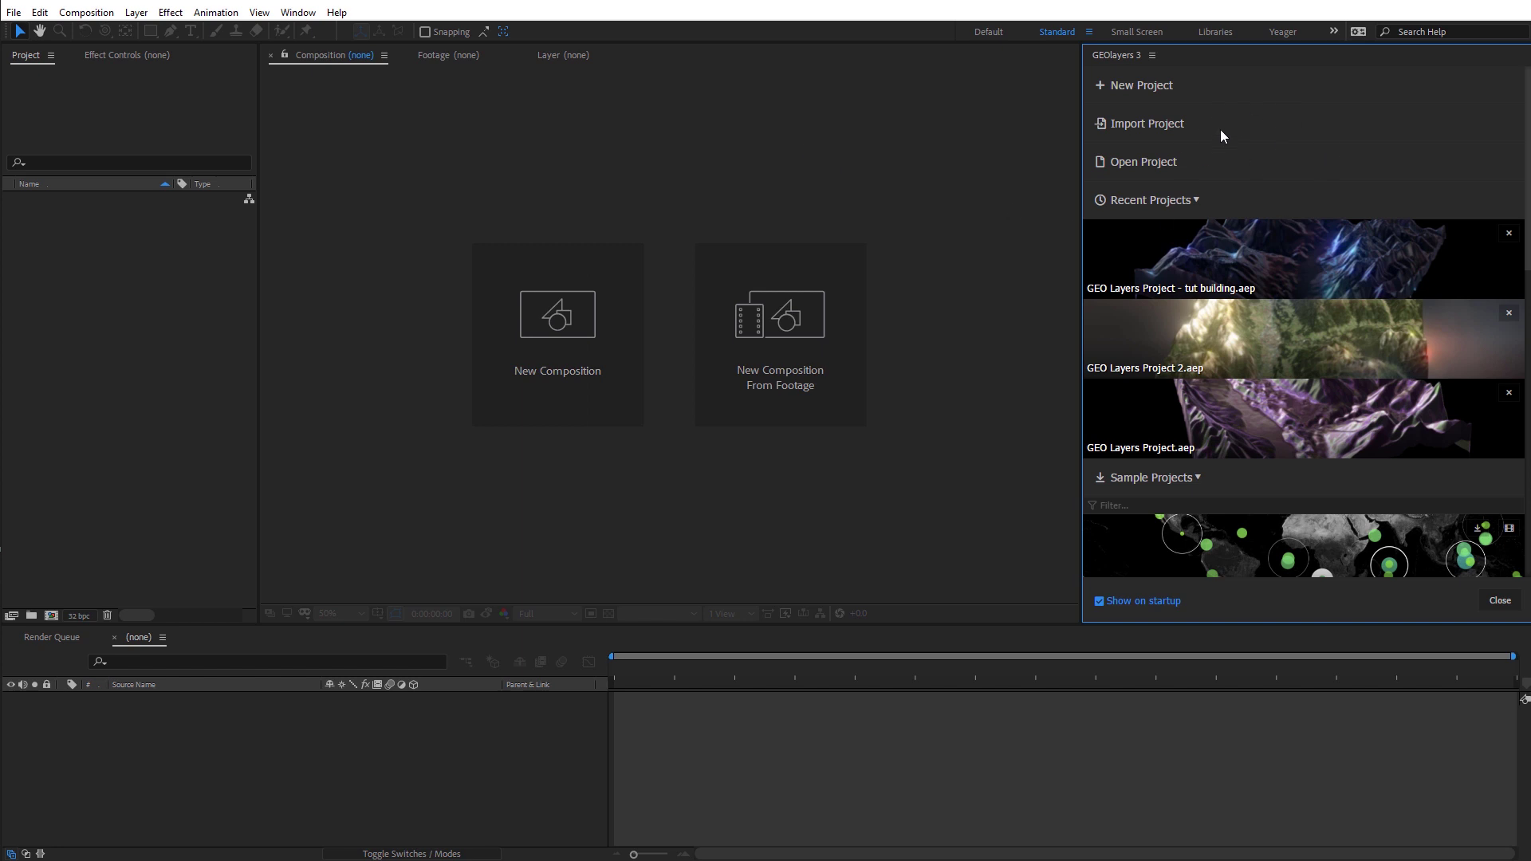
{"action": "left_click", "coordinate": [1499, 602]}
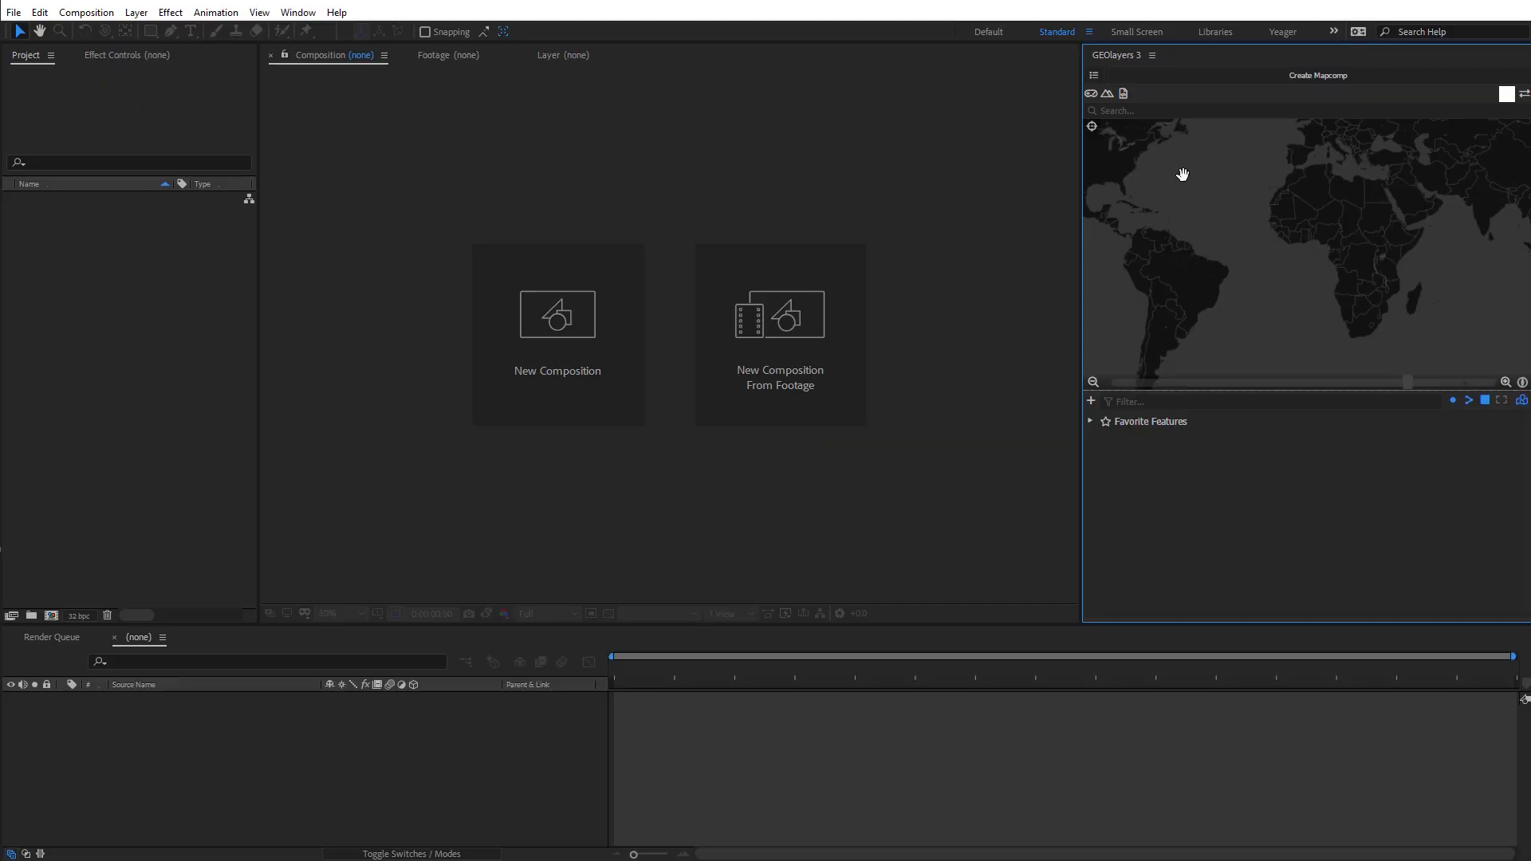
Start a new 3D Landscape in GEOlayers with a framerate of 24 fps and a duration of 10 seconds.
{"action": "left_click", "coordinate": [1107, 96]}
{"action": "left_click", "coordinate": [1188, 170]}
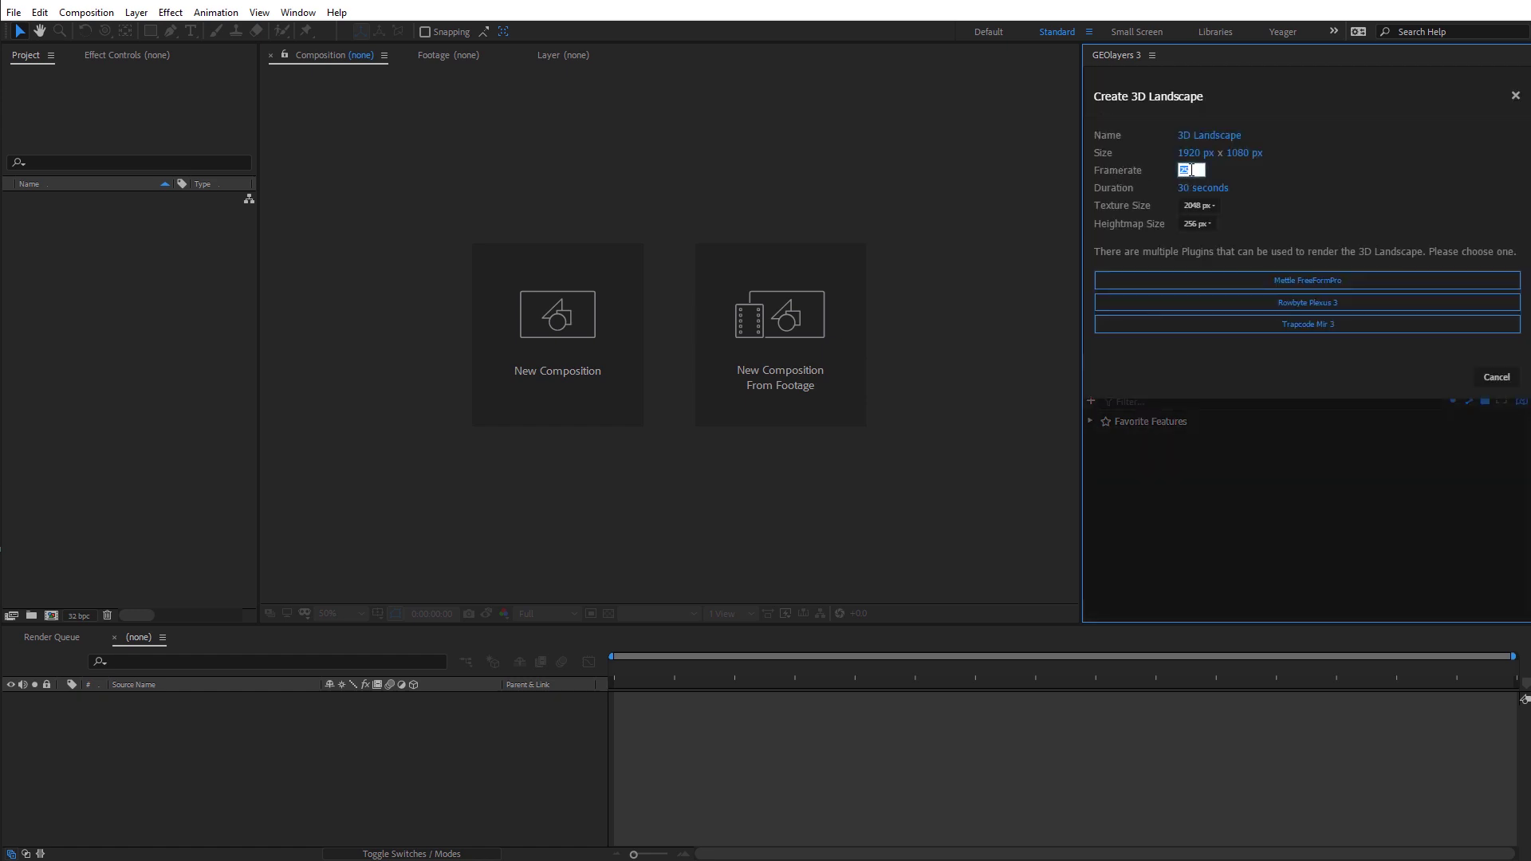
{"action": "type", "text": "24"}
{"action": "key", "text": "Tab"}
{"action": "type", "text": "10"}
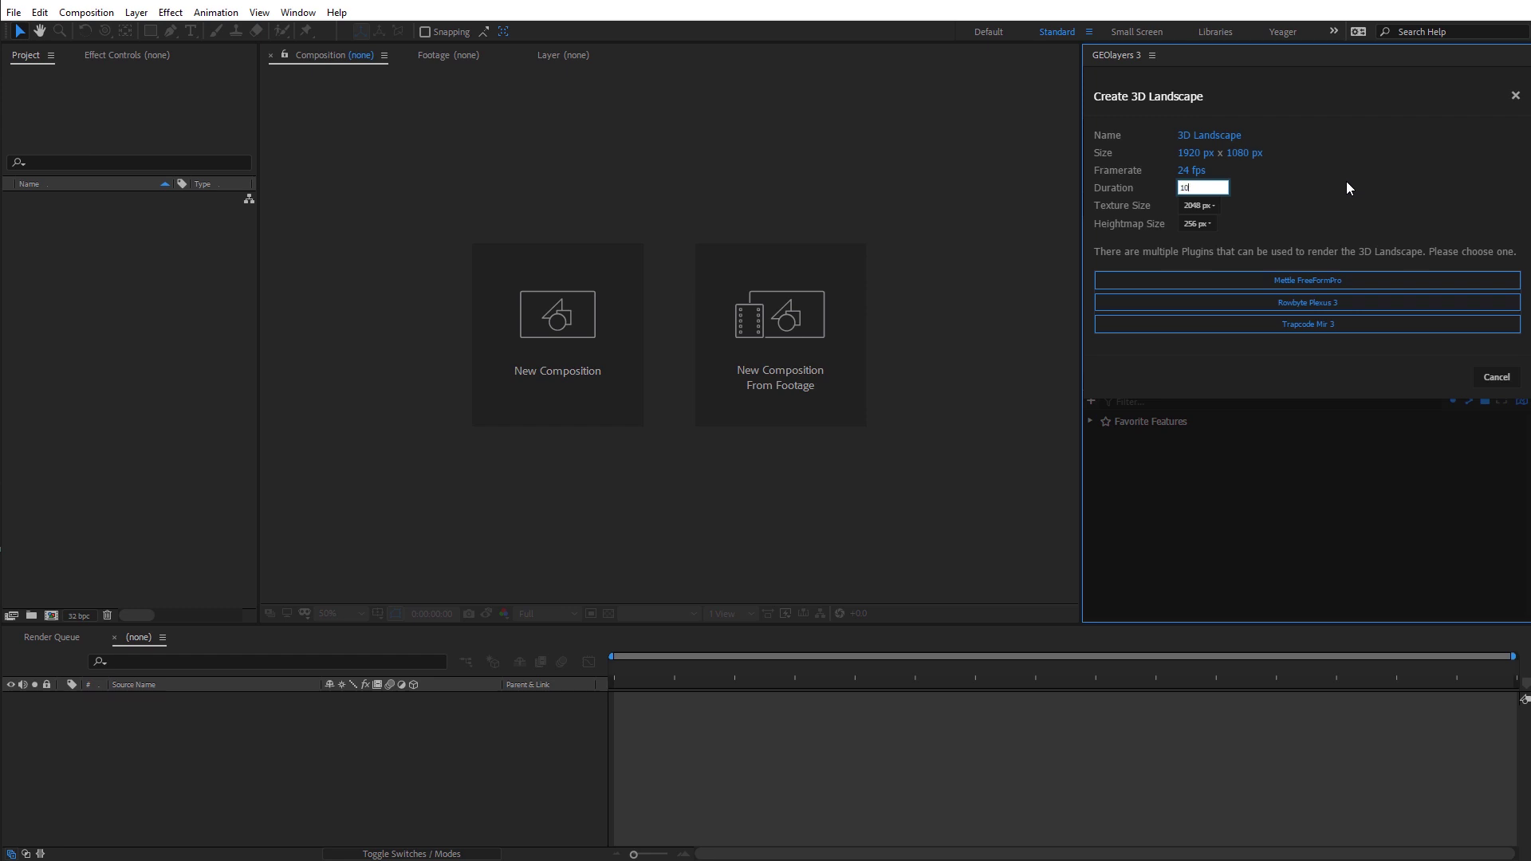
{"action": "key", "text": "Tab"}
Set the texture size to 1024 px and heightmap size to 512 px, and create the landscape with Mettle FreeFormPro.
{"action": "left_click", "coordinate": [1185, 208]}
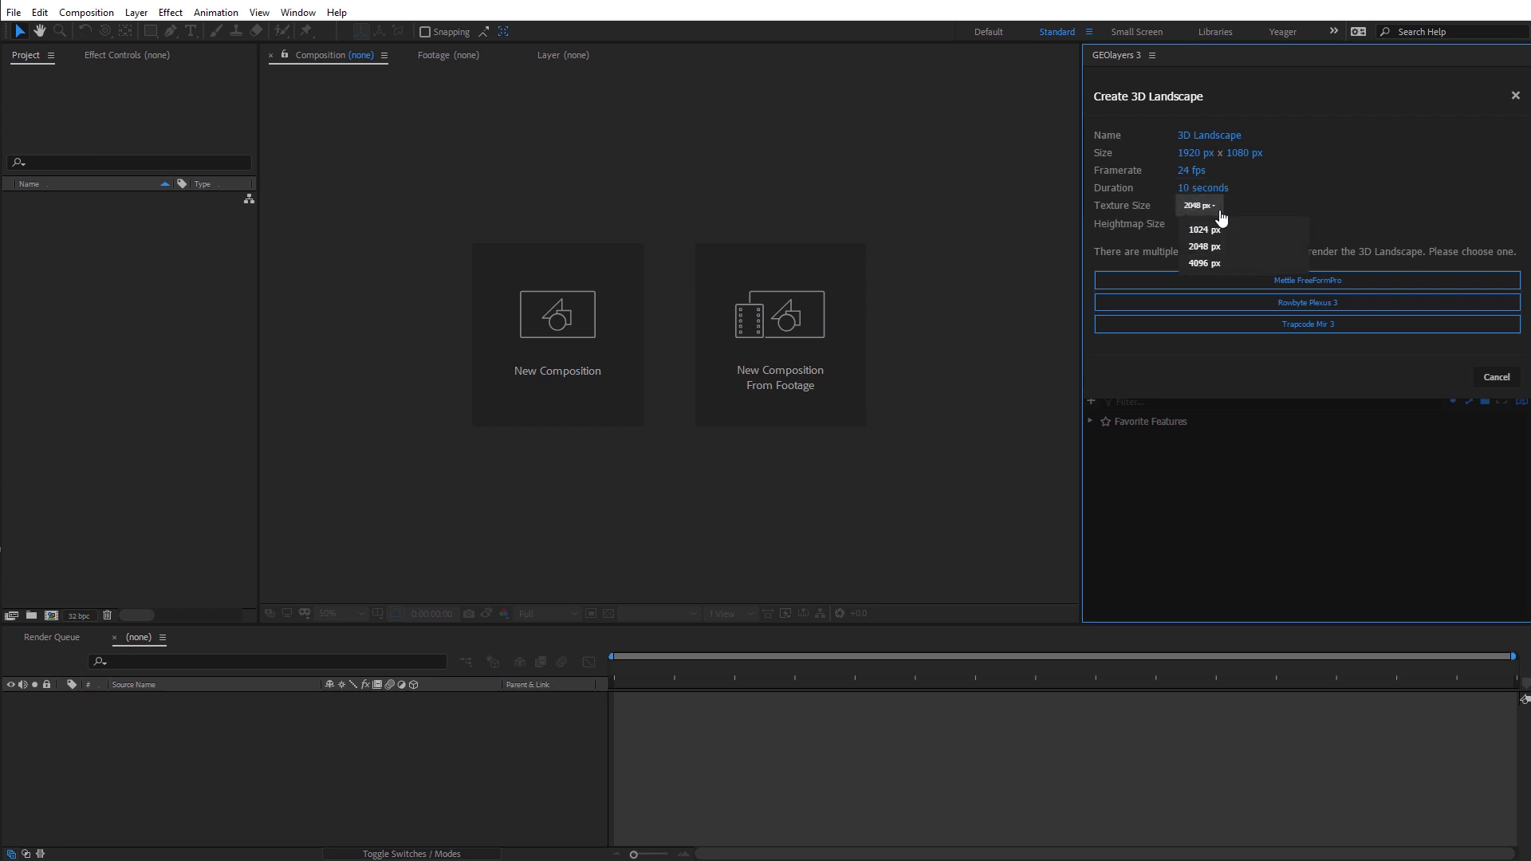
{"action": "left_click", "coordinate": [1203, 231]}
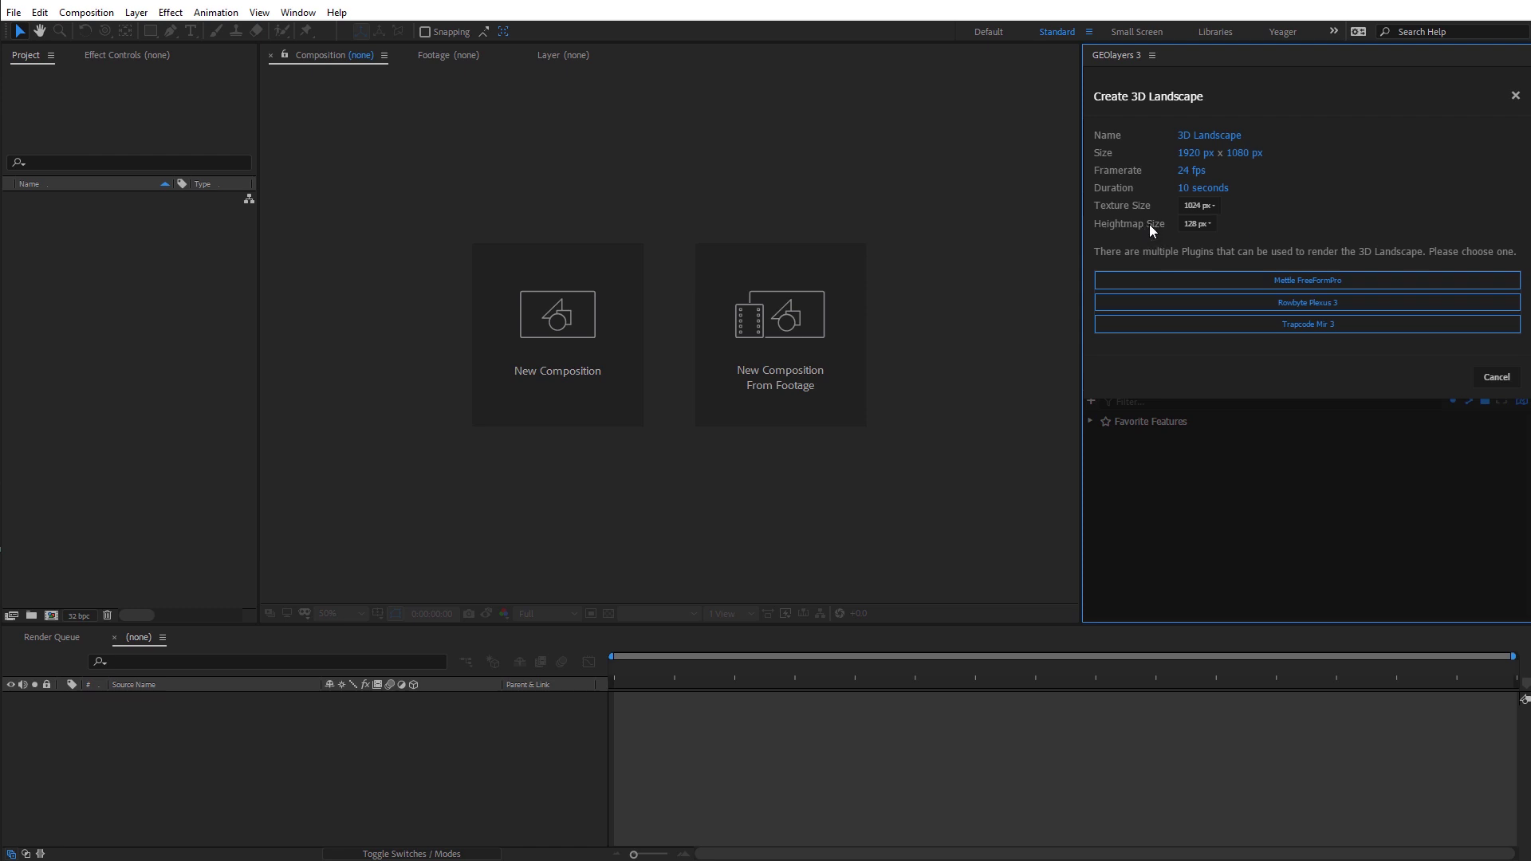
{"action": "left_click", "coordinate": [1198, 225]}
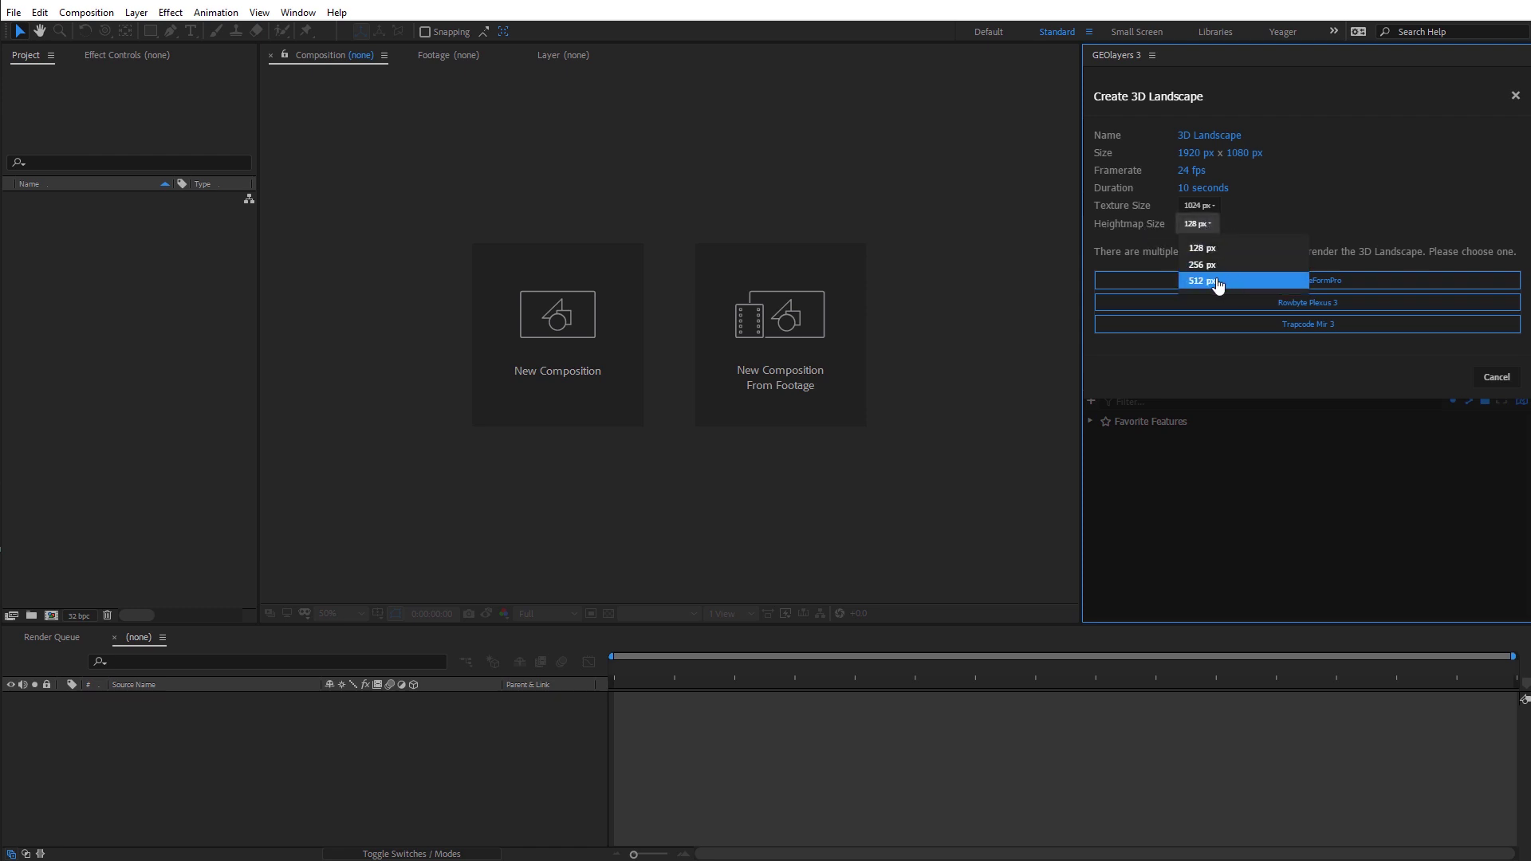
{"action": "left_click", "coordinate": [1217, 283]}
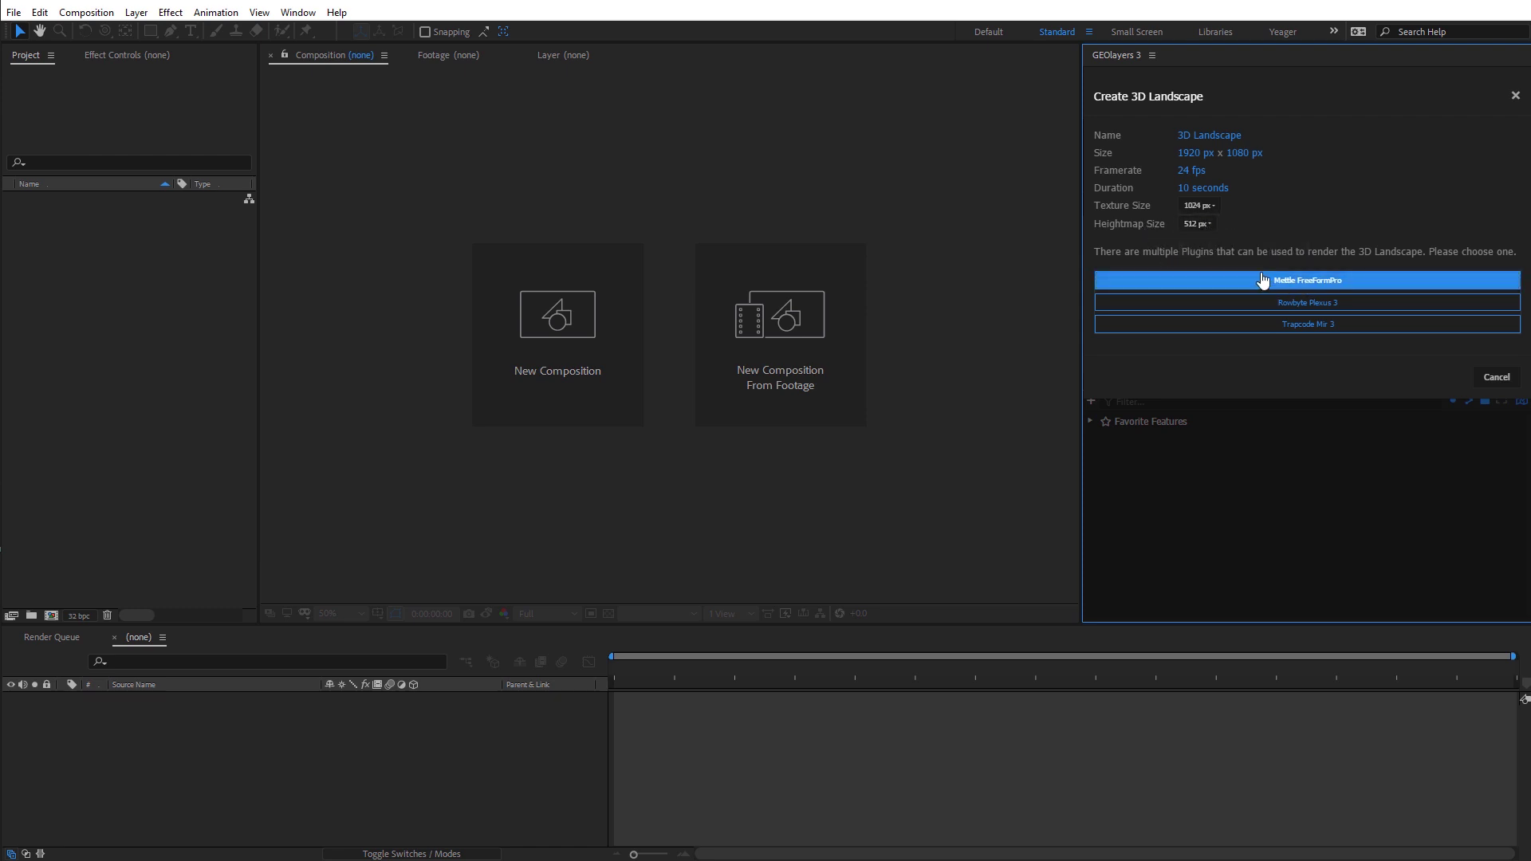
{"action": "left_click", "coordinate": [1348, 284]}
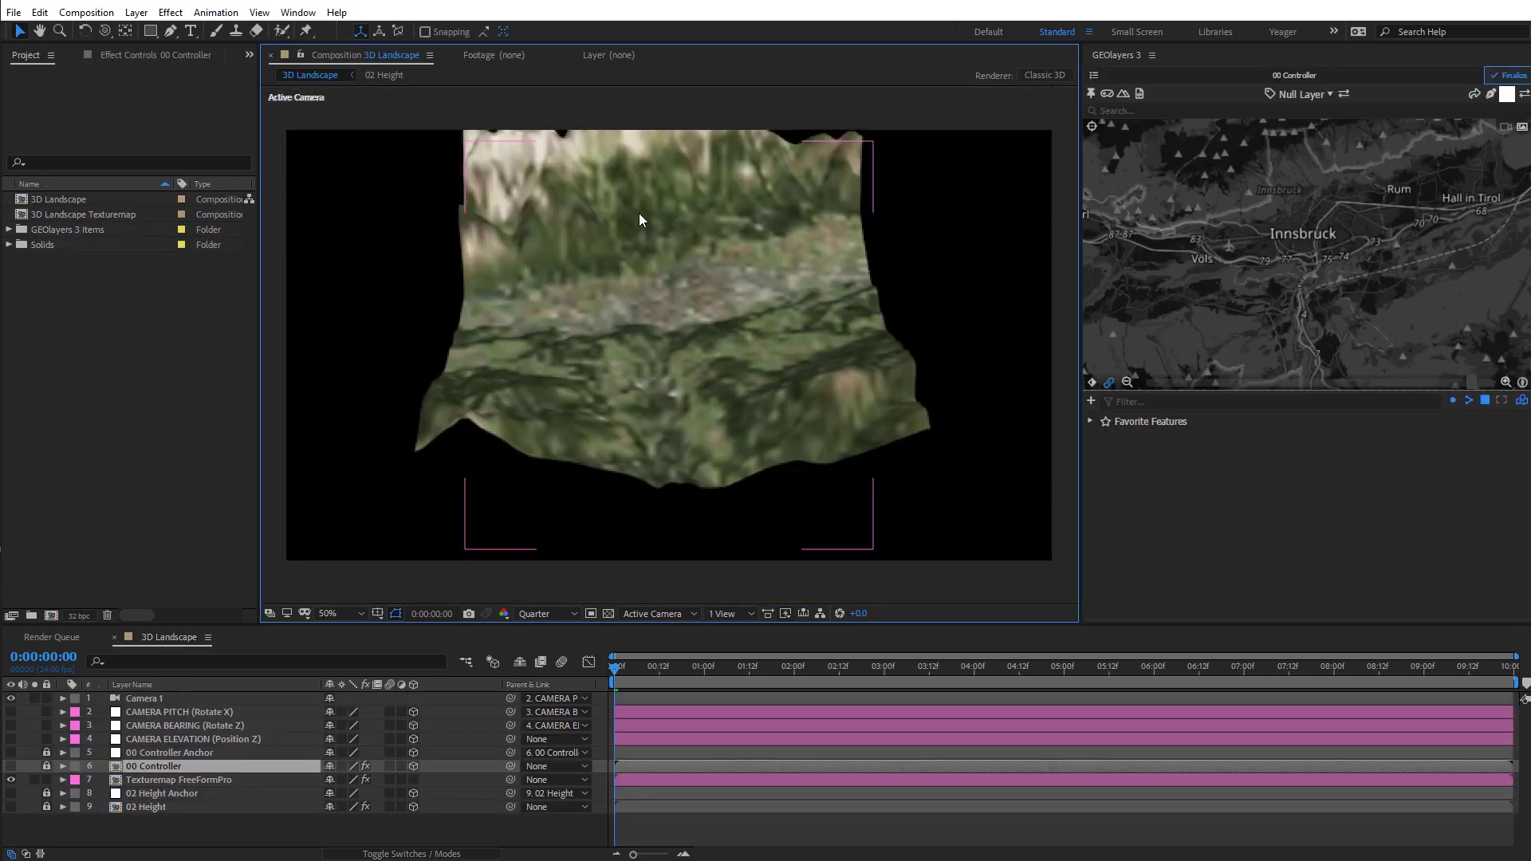
Switch the preview resolution to Full and set the CAMERA PITCH layer's X Rotation to 58°.
{"action": "left_click", "coordinate": [534, 613]}
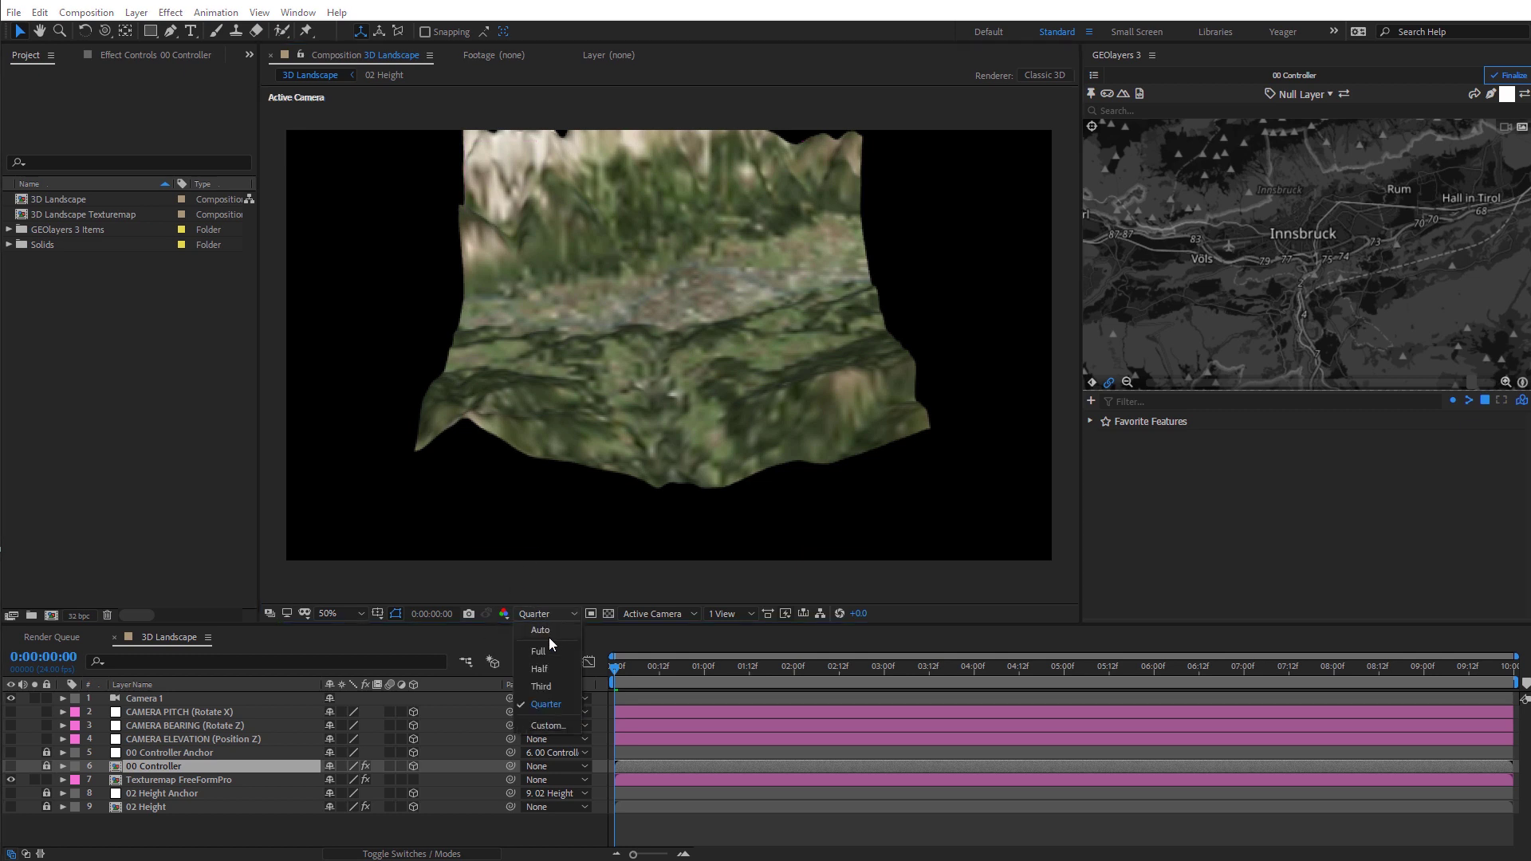
{"action": "left_click", "coordinate": [539, 651]}
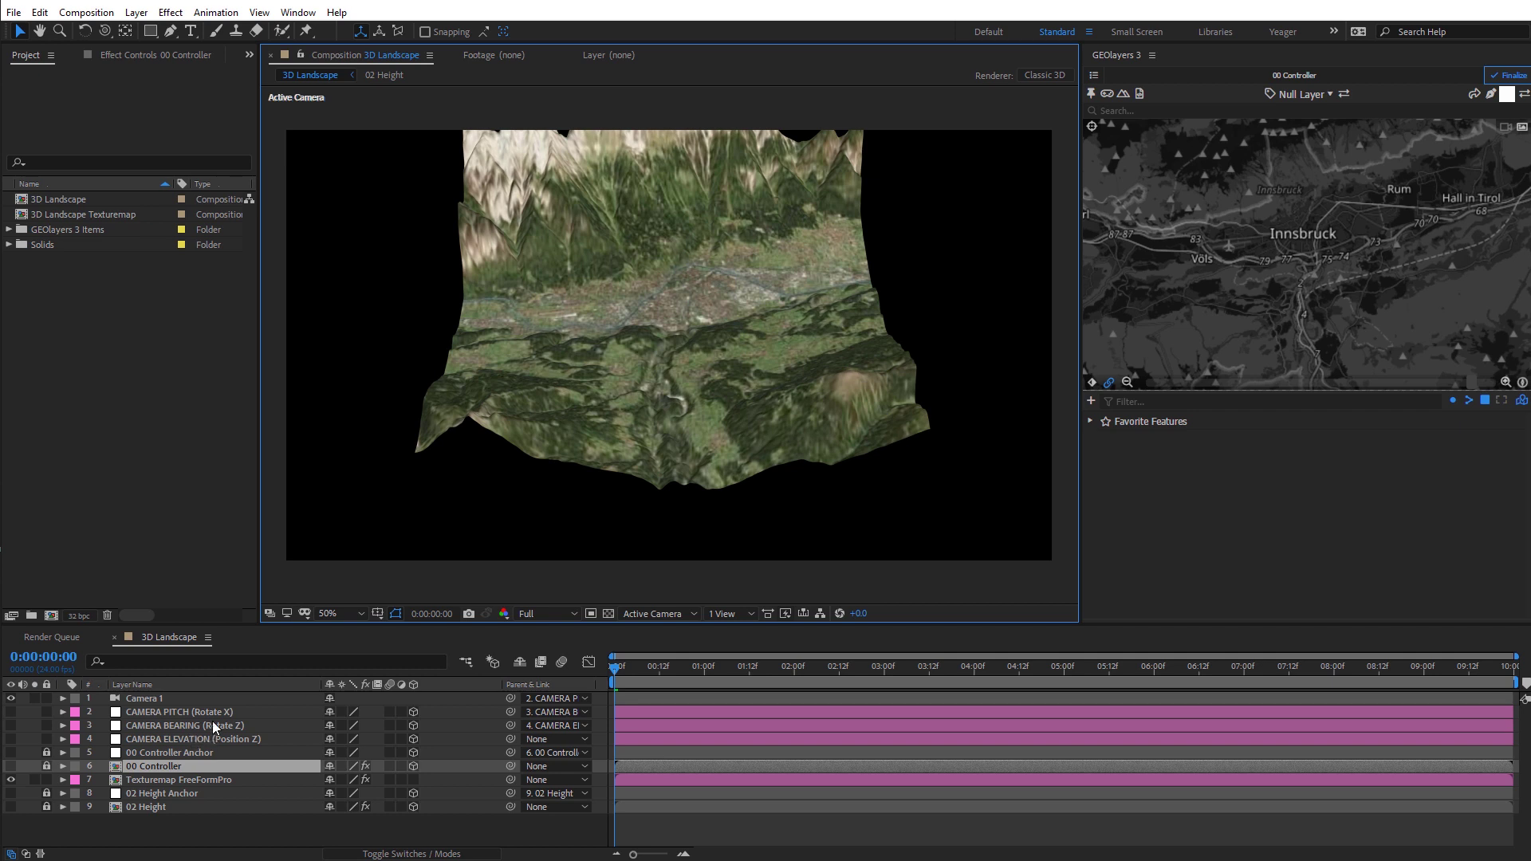
{"action": "left_click", "coordinate": [145, 713]}
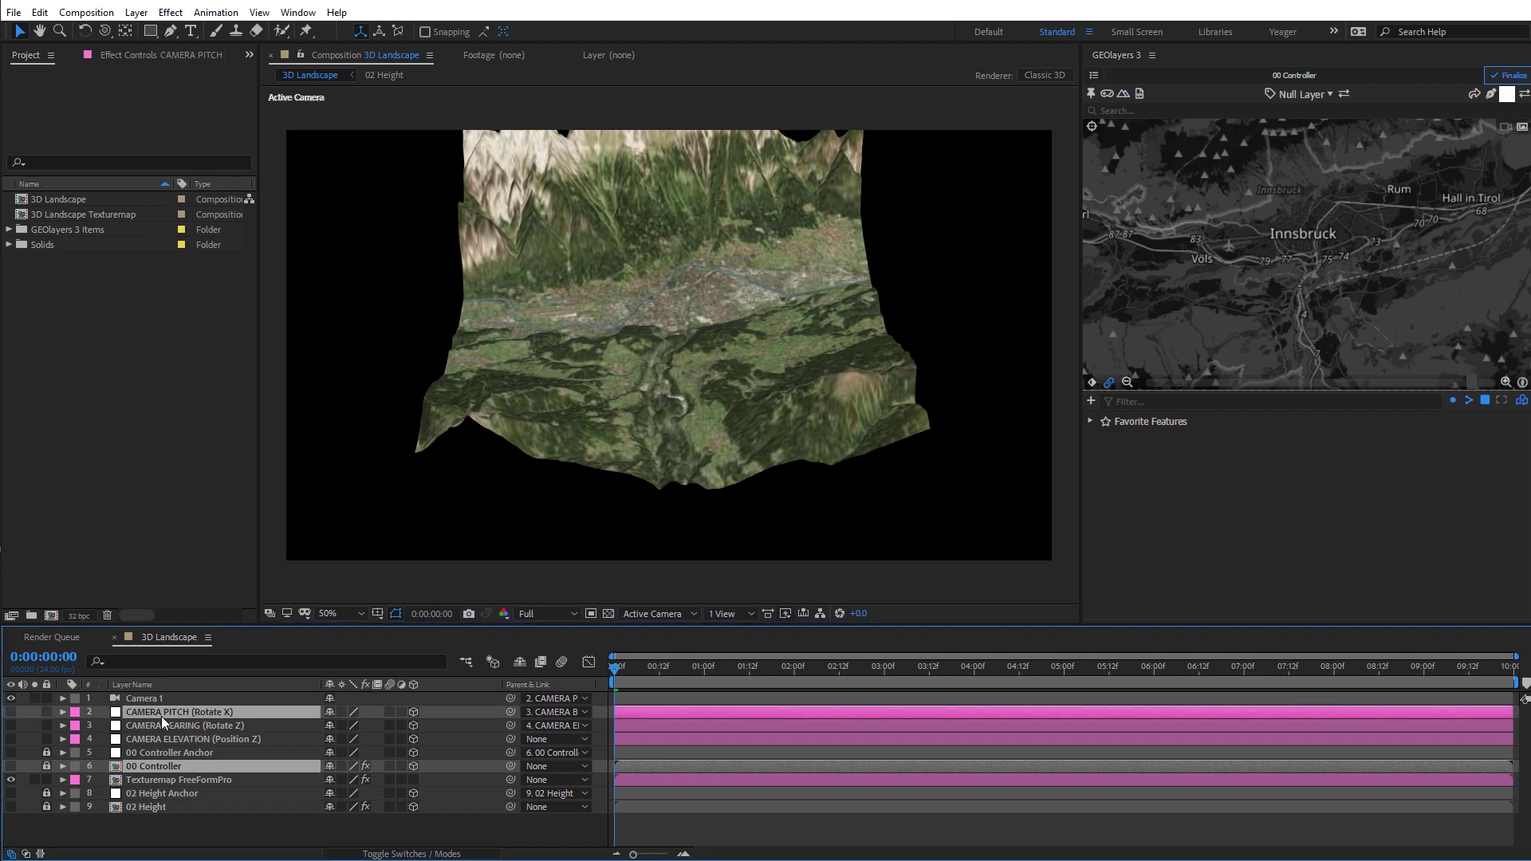
{"action": "left_click", "coordinate": [161, 716]}
{"action": "key", "text": "r"}
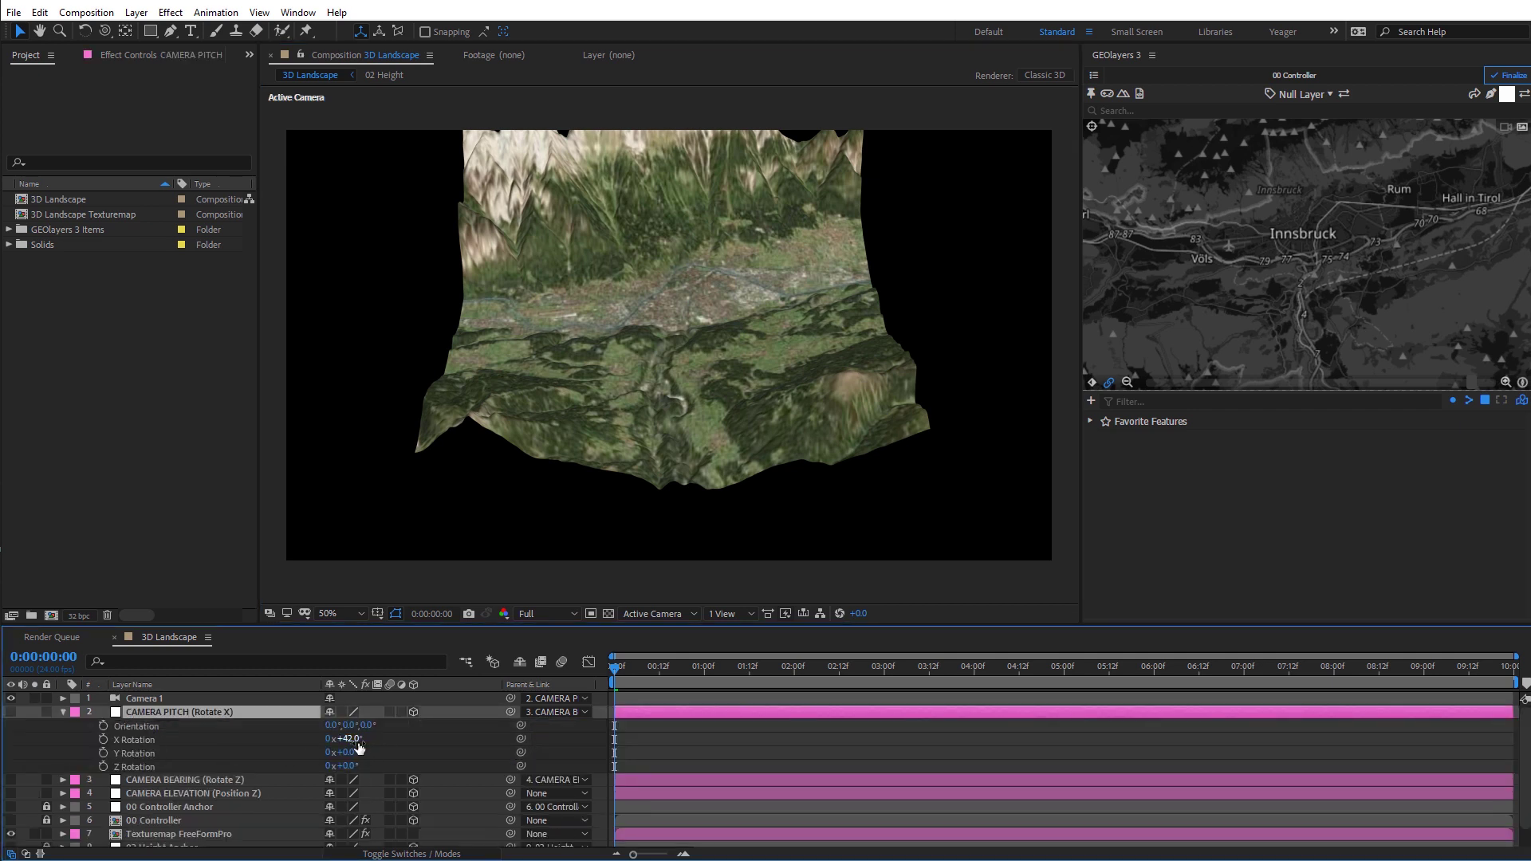
{"action": "left_click_drag", "start_coordinate": [359, 746], "coordinate": [375, 747]}
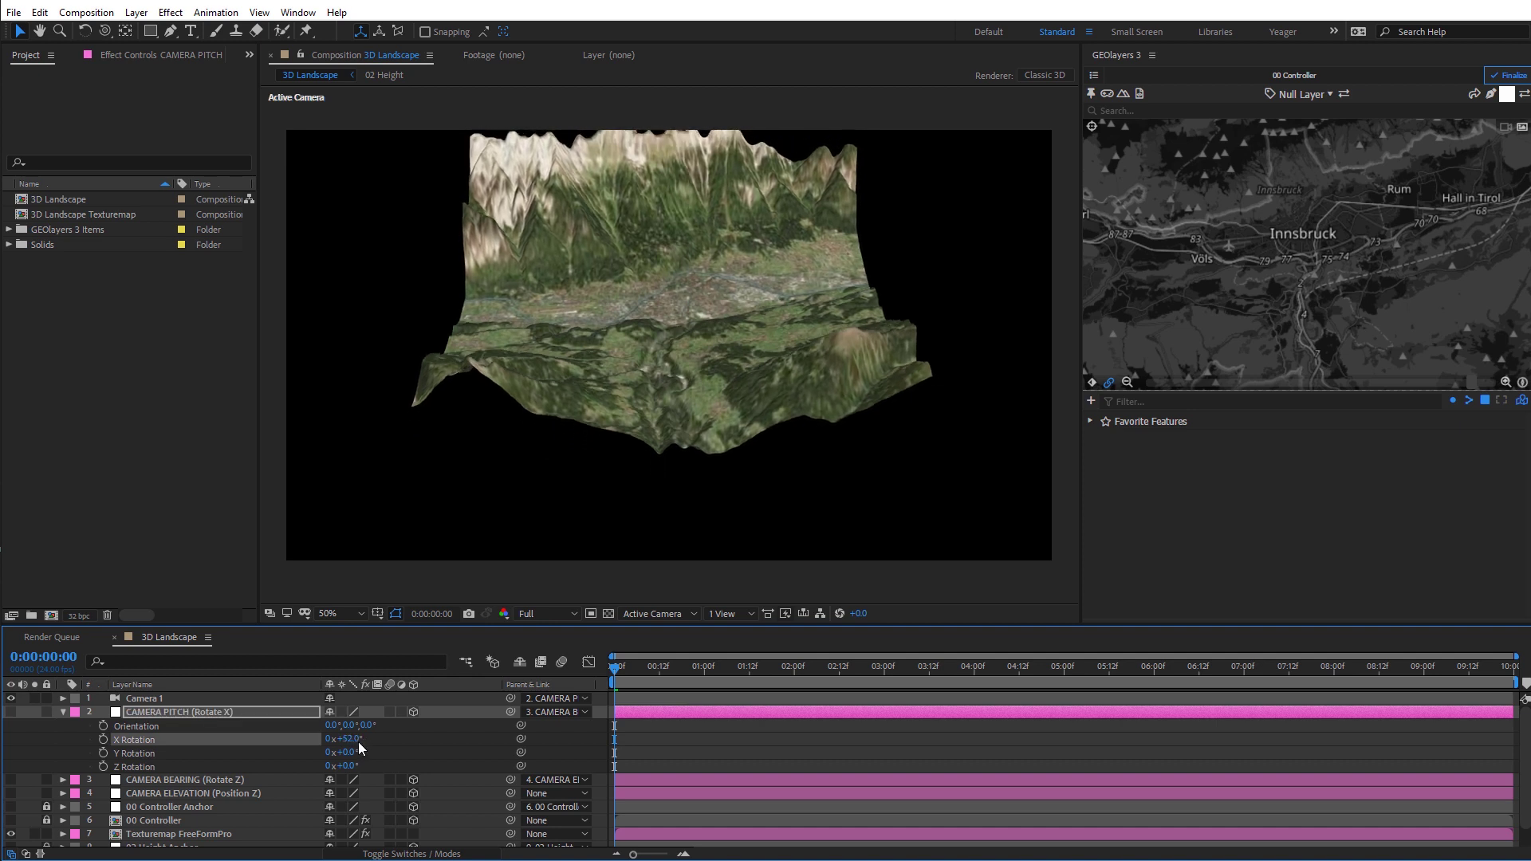
{"action": "key", "text": "Return"}
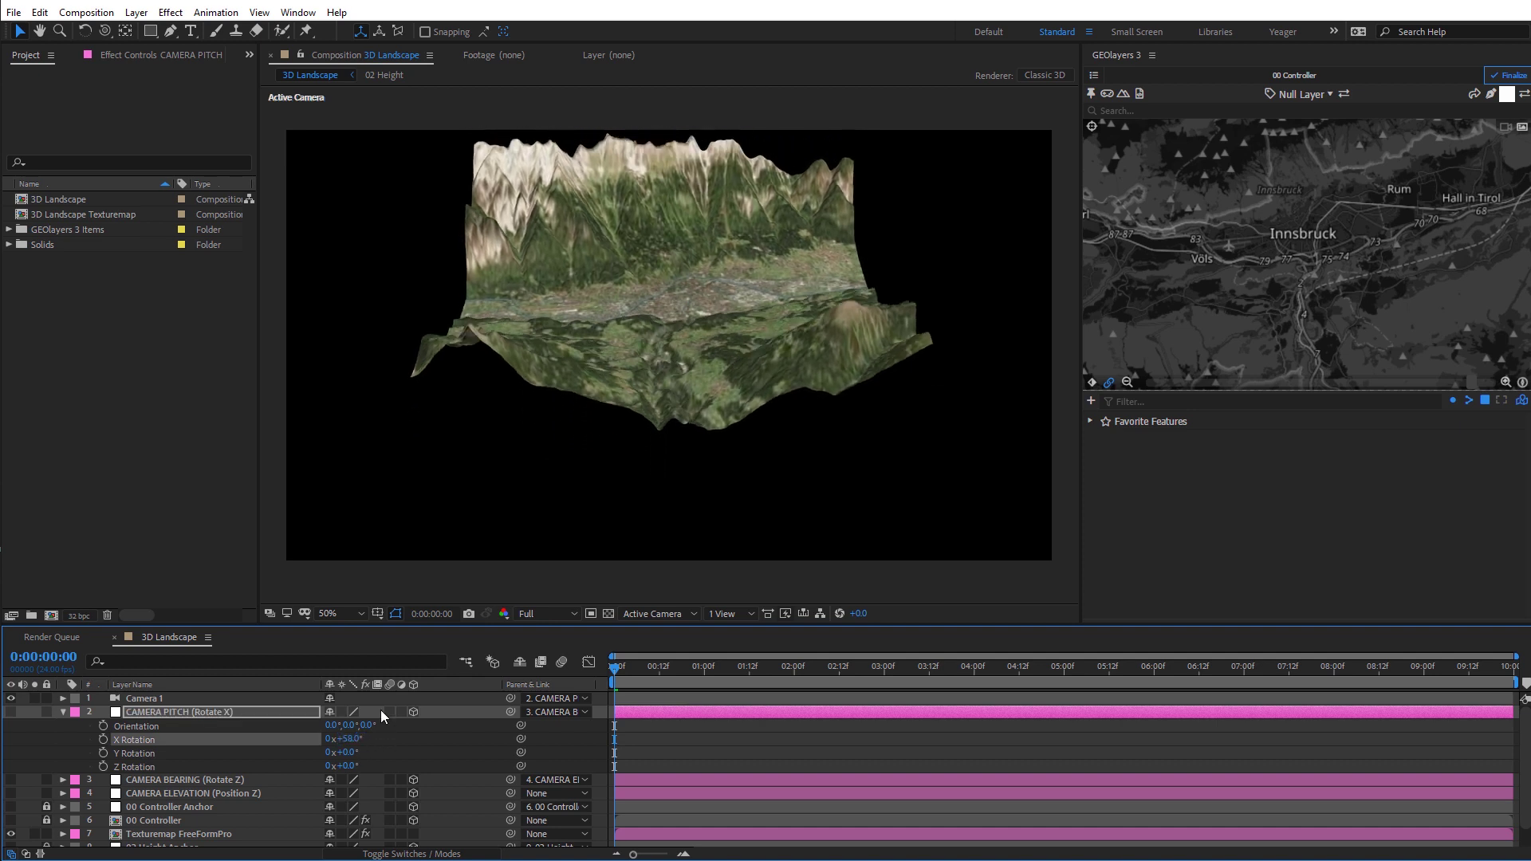
Set the Z position of the CAMERA ELEVATION layer to -70.
{"action": "left_click", "coordinate": [196, 793]}
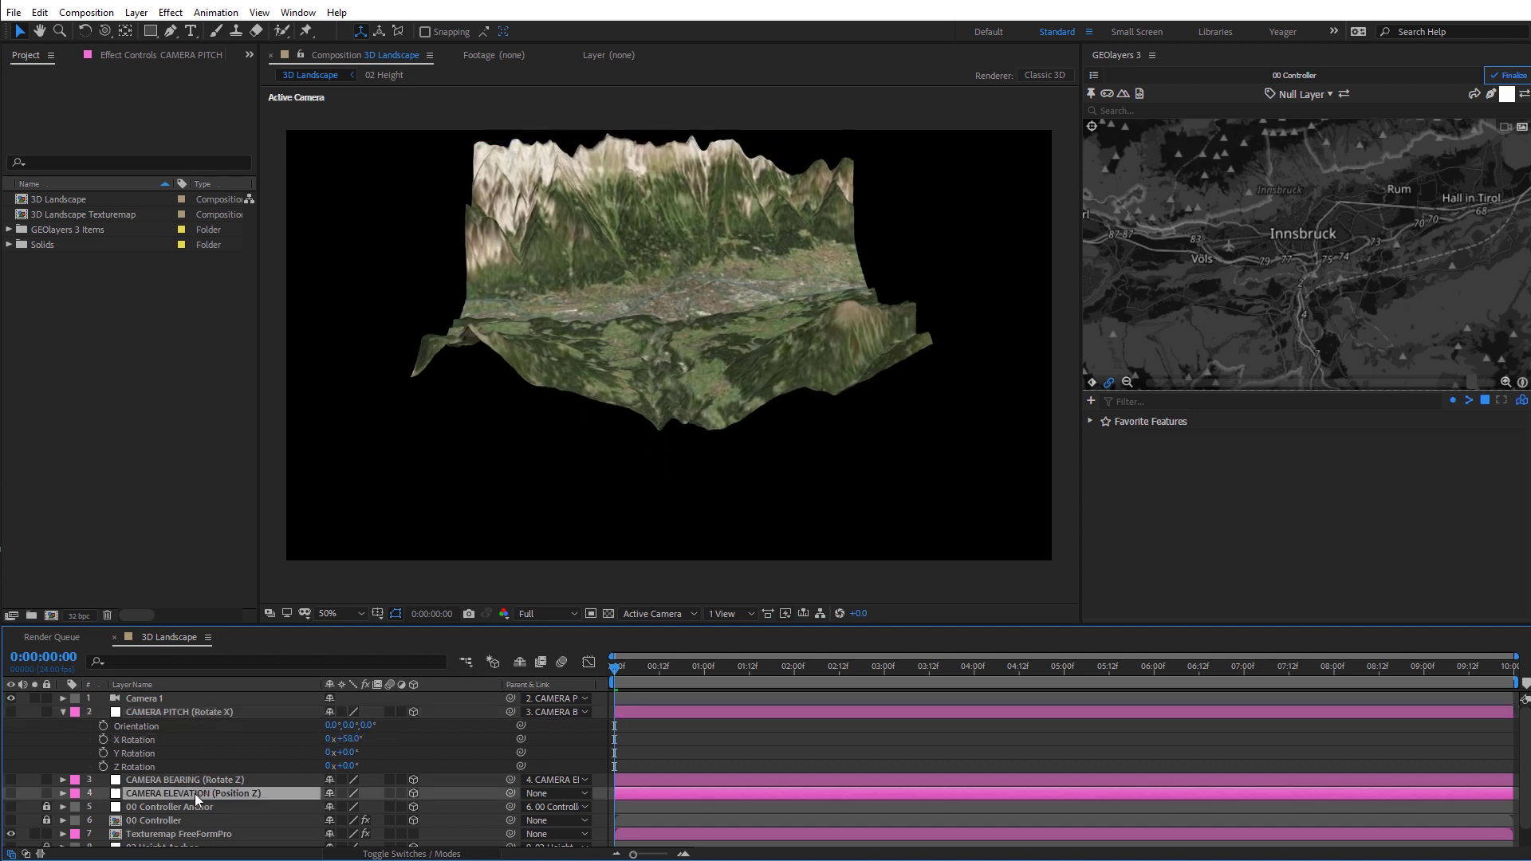
{"action": "key", "text": "p"}
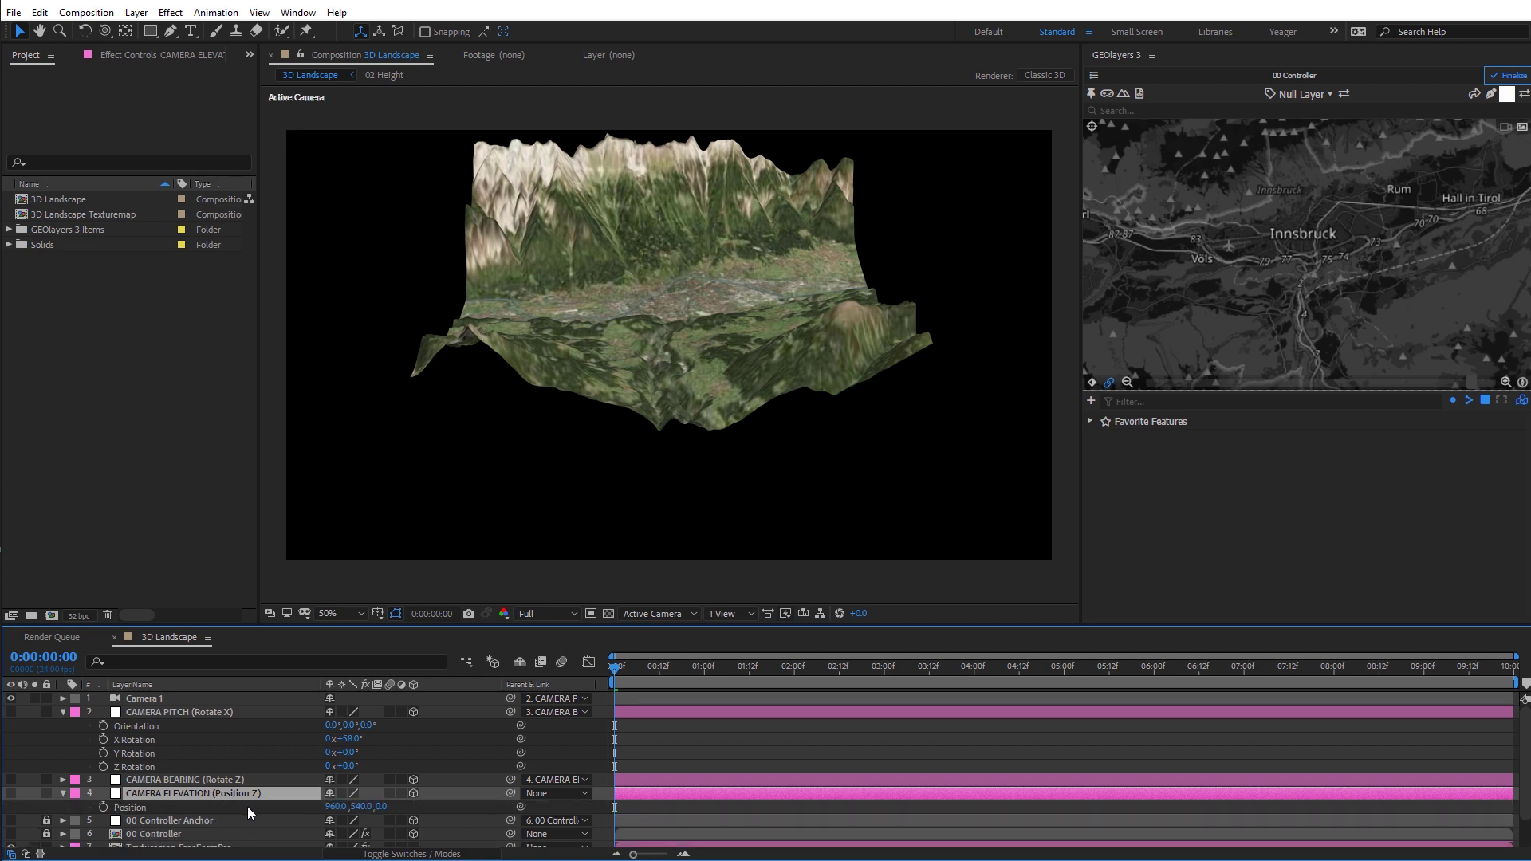
{"action": "left_click", "coordinate": [381, 806]}
{"action": "type", "text": "-70"}
{"action": "key", "text": "Return"}
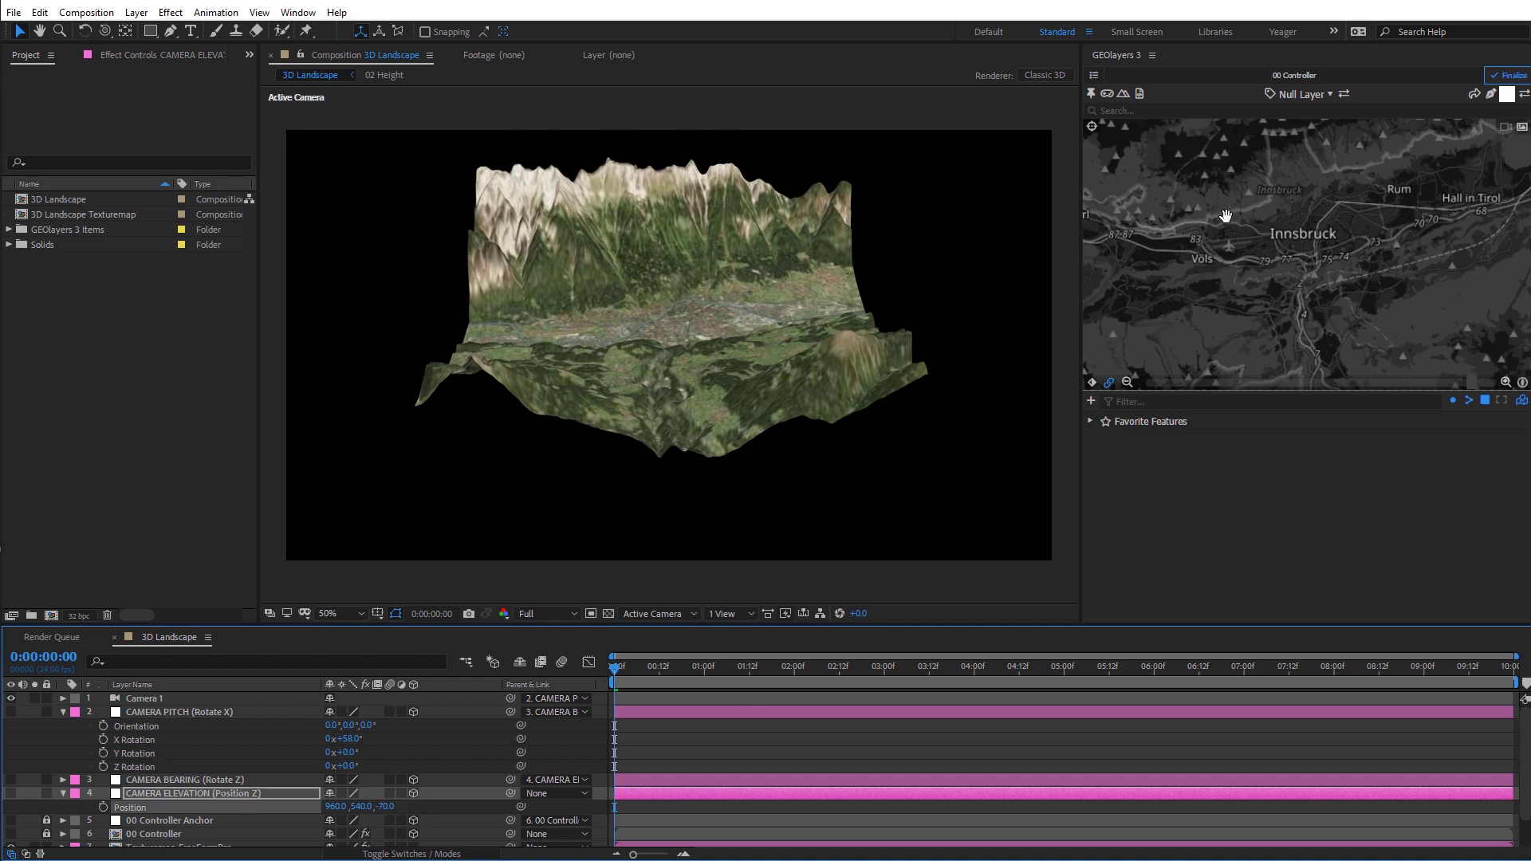
Zoom the map out around Innsbruck and keyframe that map view at 3 seconds.
{"action": "left_click", "coordinate": [1124, 111]}
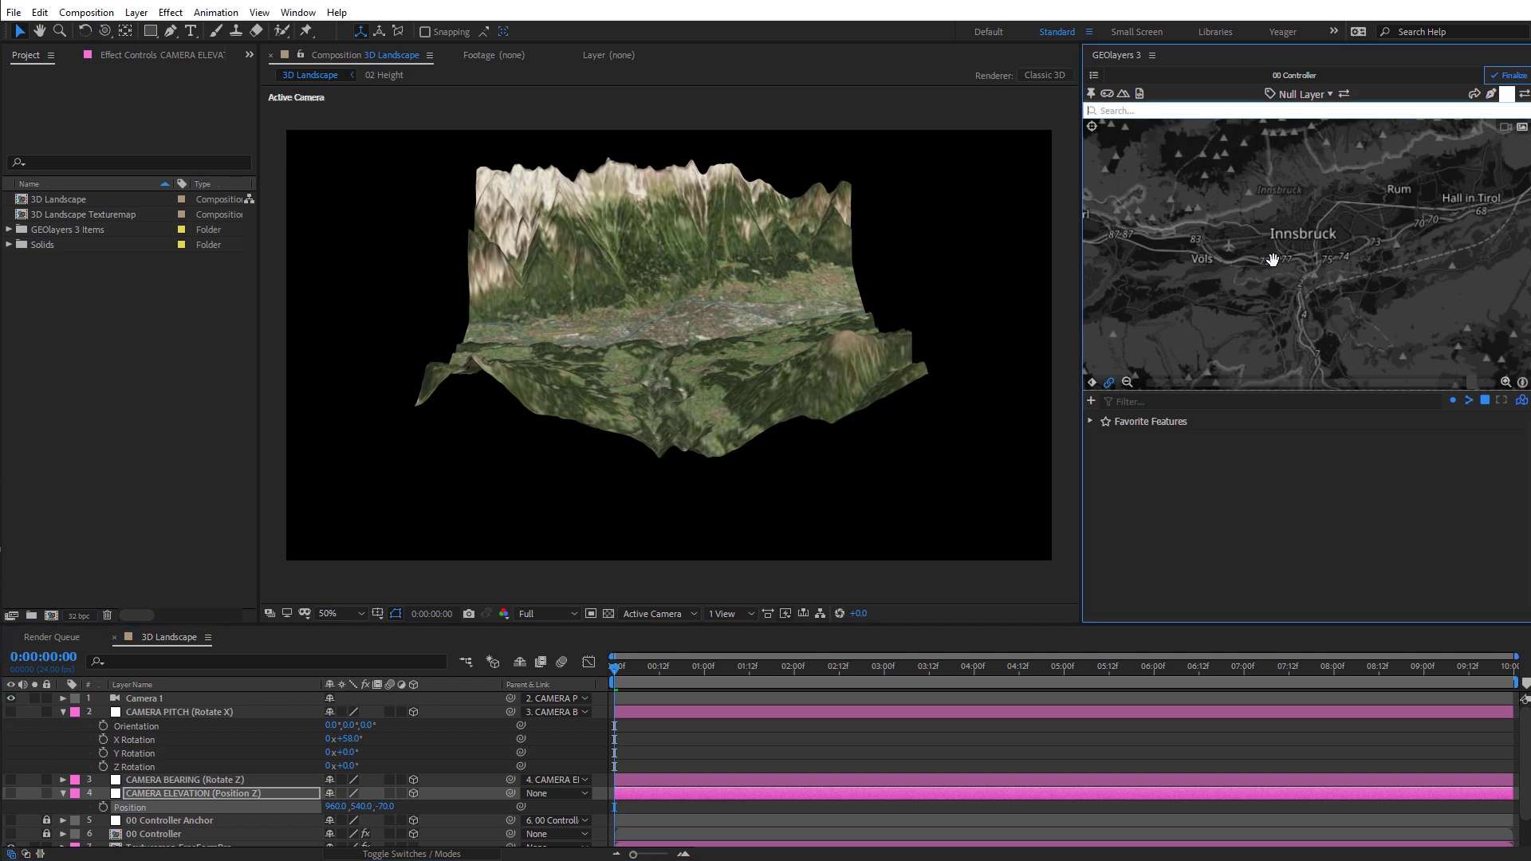
{"action": "left_click", "coordinate": [1127, 382]}
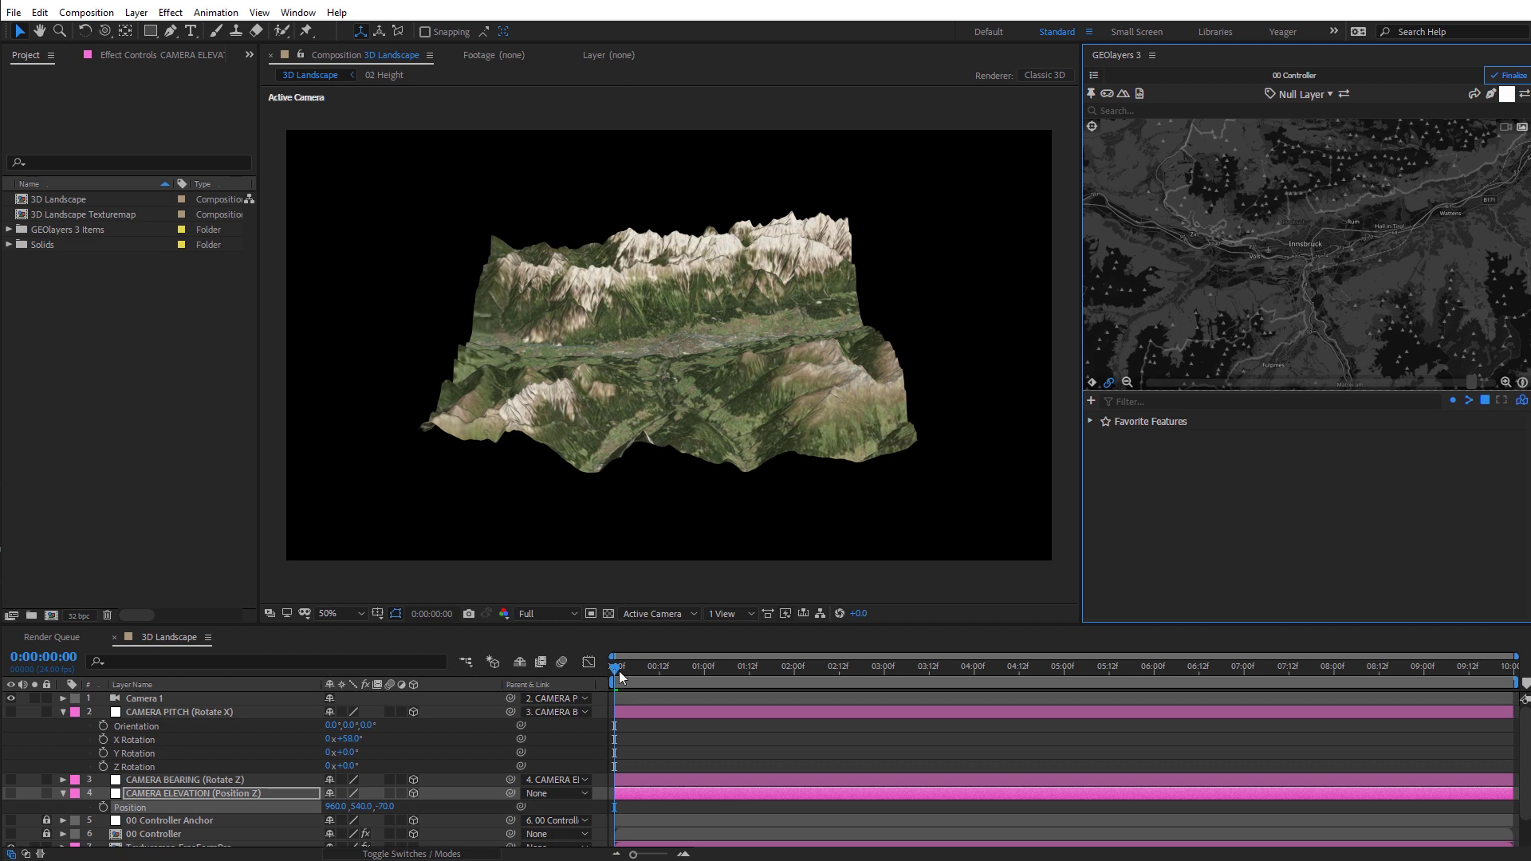
{"action": "left_click_drag", "start_coordinate": [619, 671], "coordinate": [883, 685]}
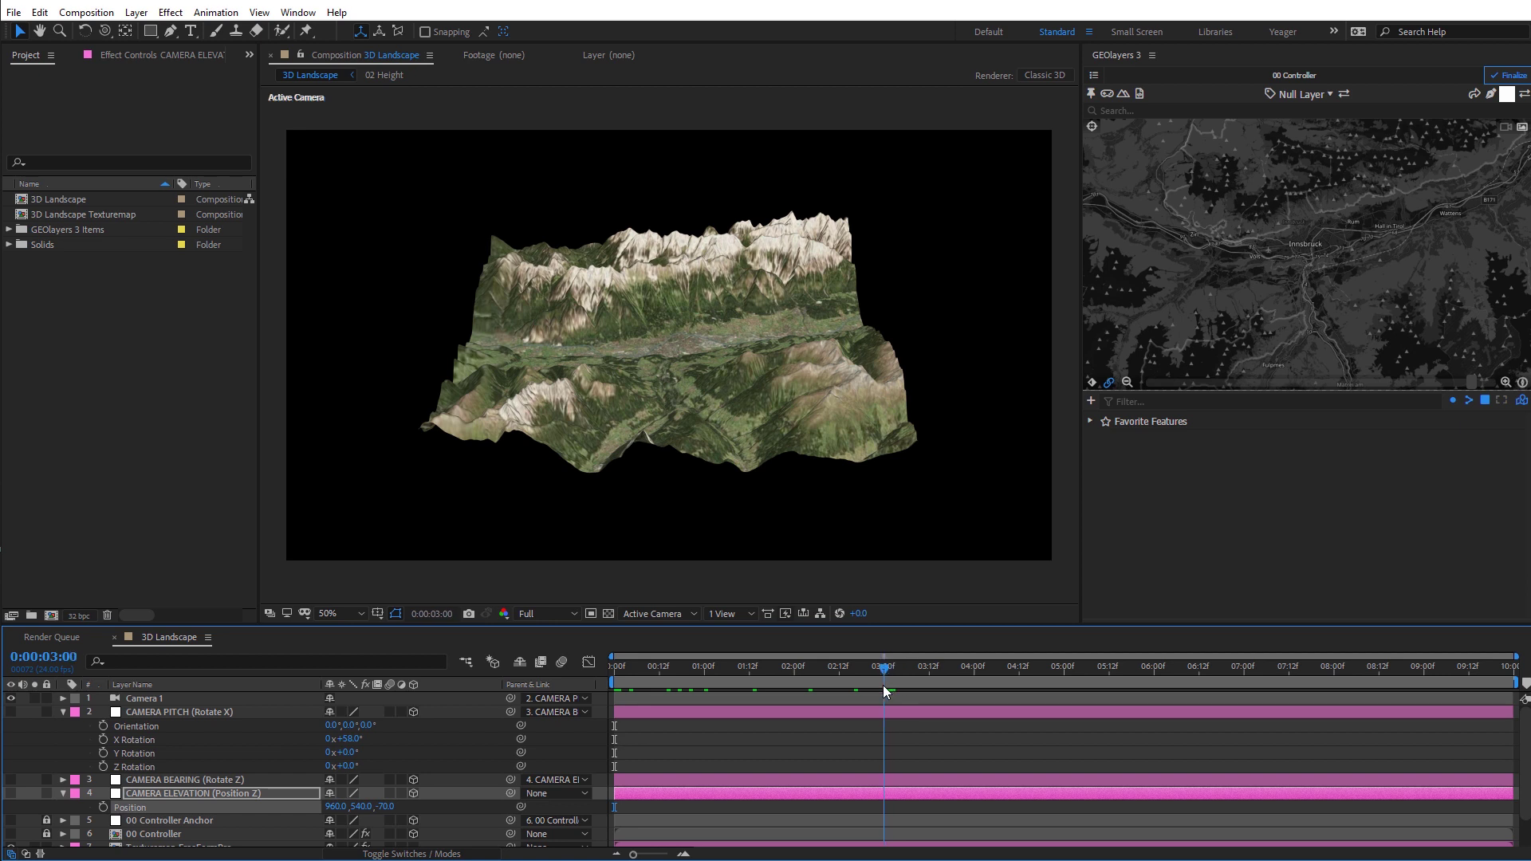
{"action": "left_click", "coordinate": [1093, 387]}
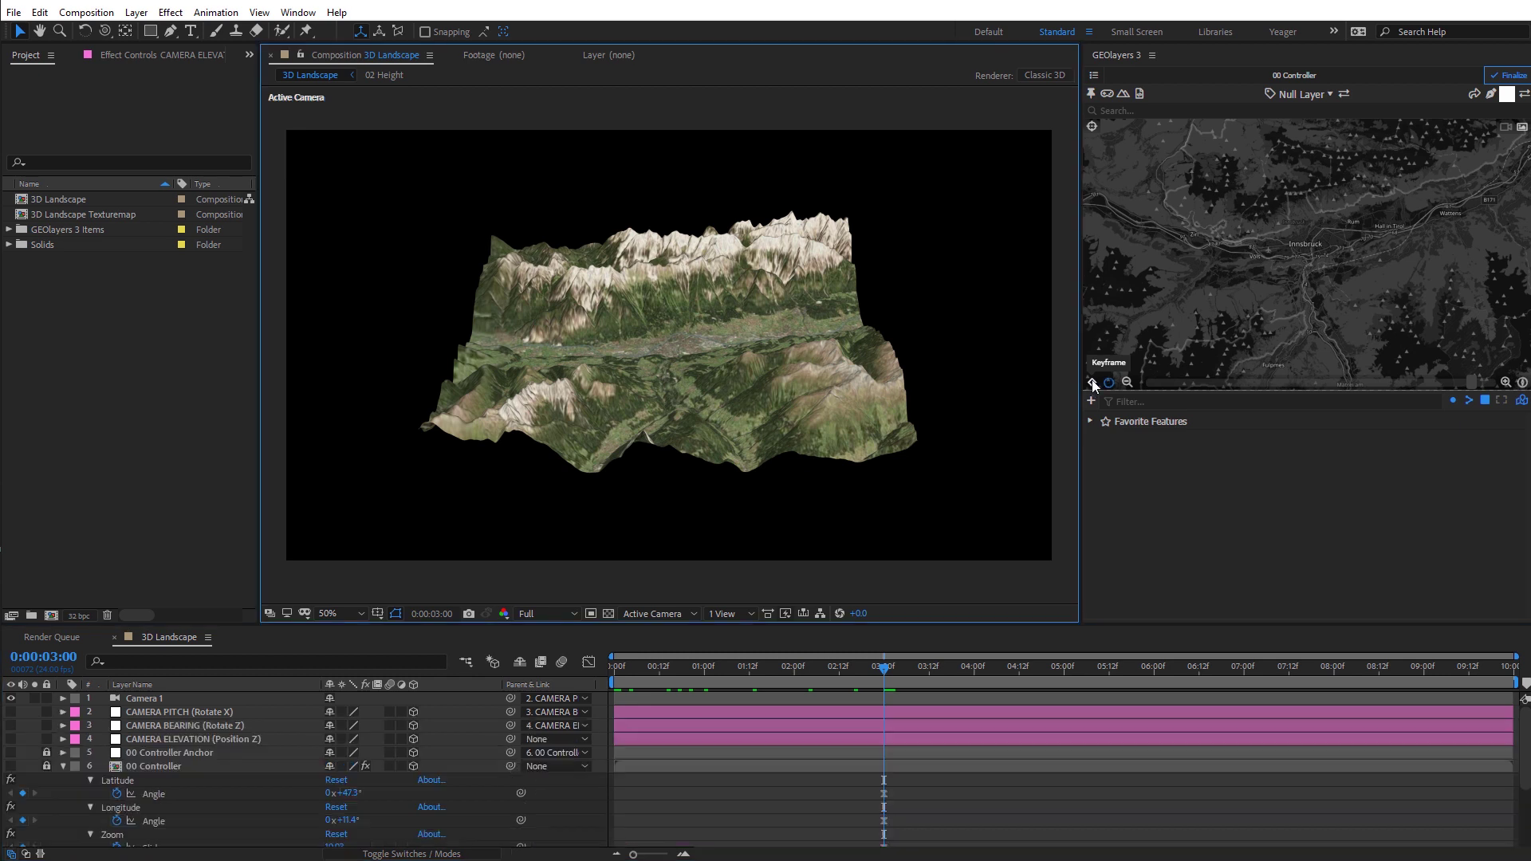
At 1 second, zoom the map out much further around Innsbruck to keyframe the start of the zoom animation.
{"action": "left_click_drag", "start_coordinate": [884, 673], "coordinate": [702, 679]}
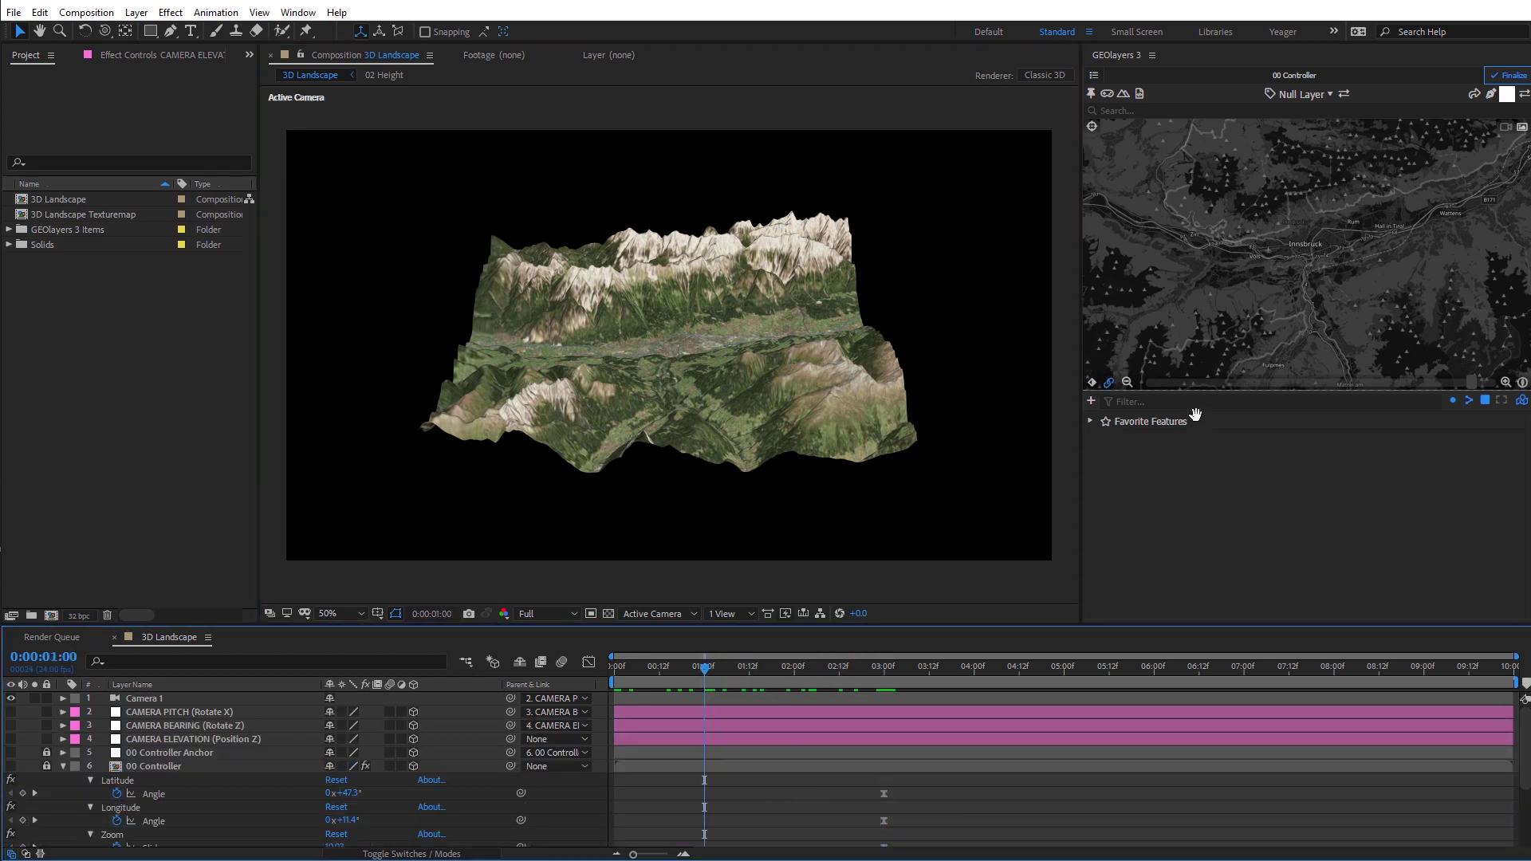
{"action": "left_click", "coordinate": [1127, 384]}
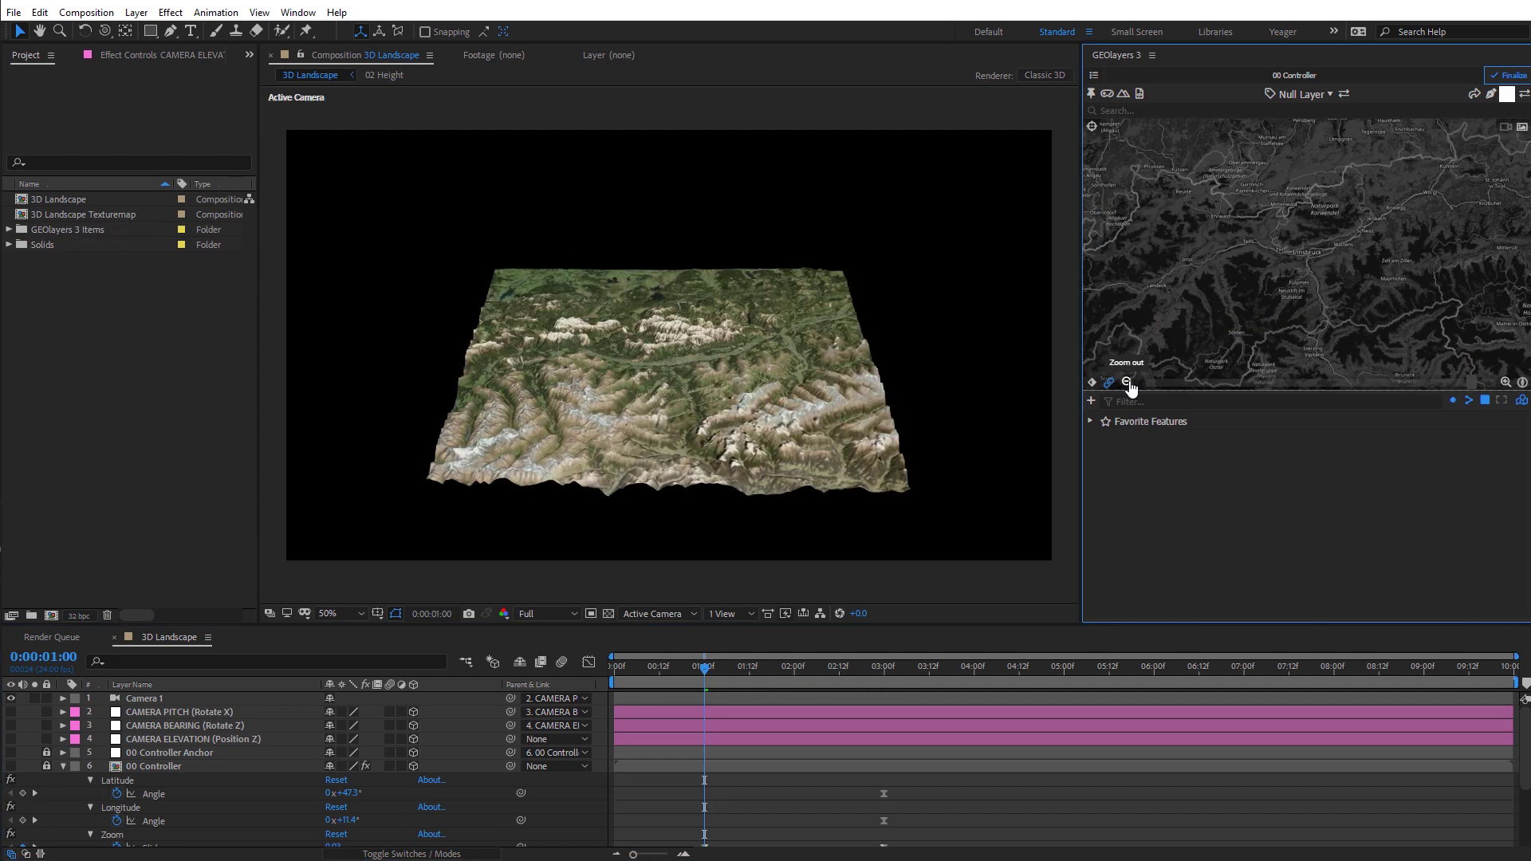
{"action": "left_click", "coordinate": [1127, 384]}
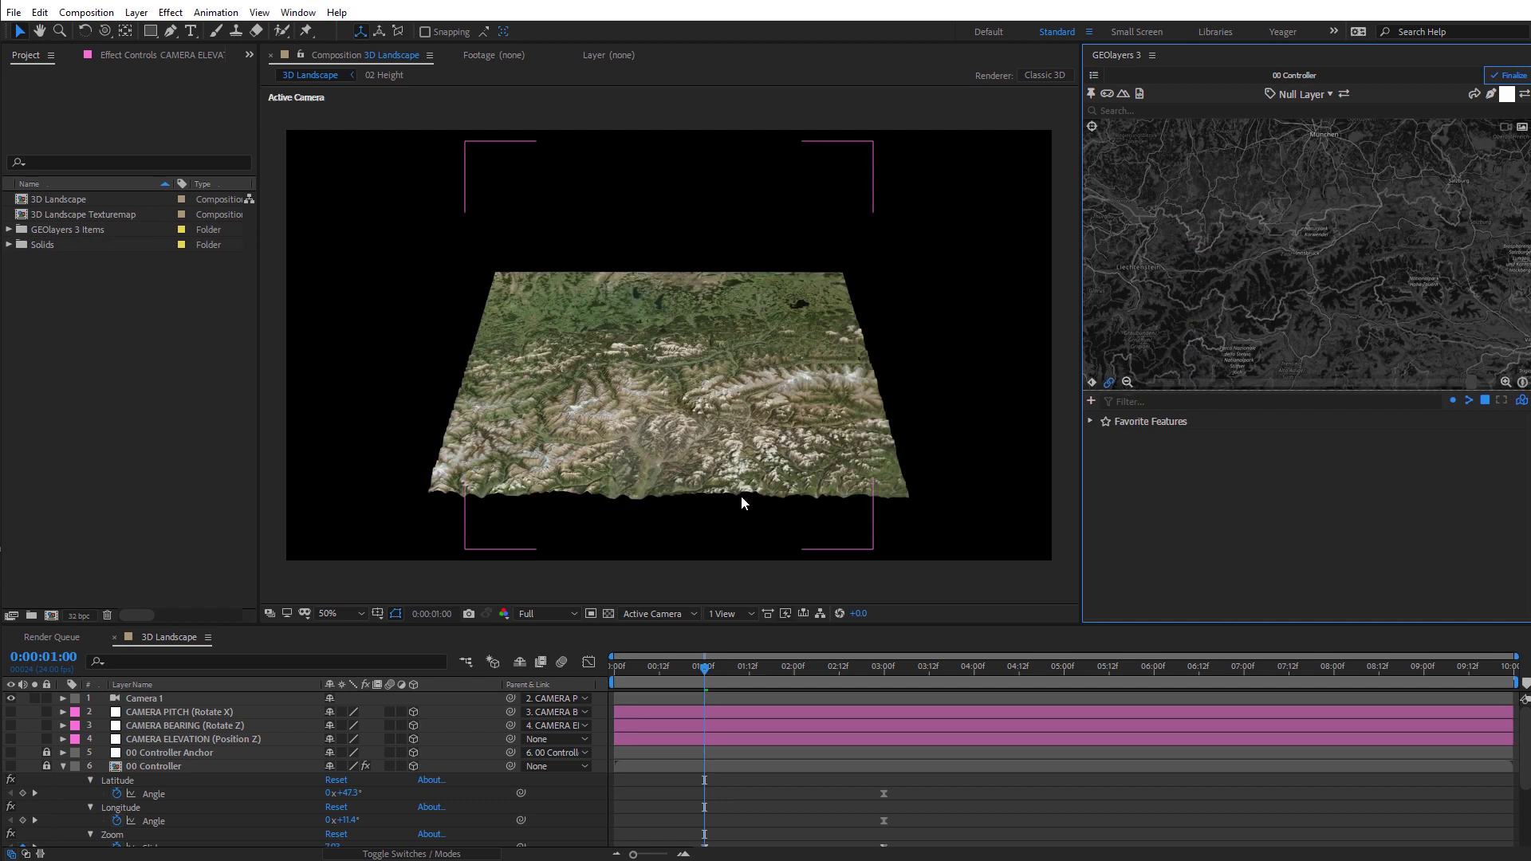
Scrub through the map zoom animation to 0:00:02:18 and finalize the landscape's map comps.
{"action": "left_click_drag", "start_coordinate": [703, 672], "coordinate": [887, 664]}
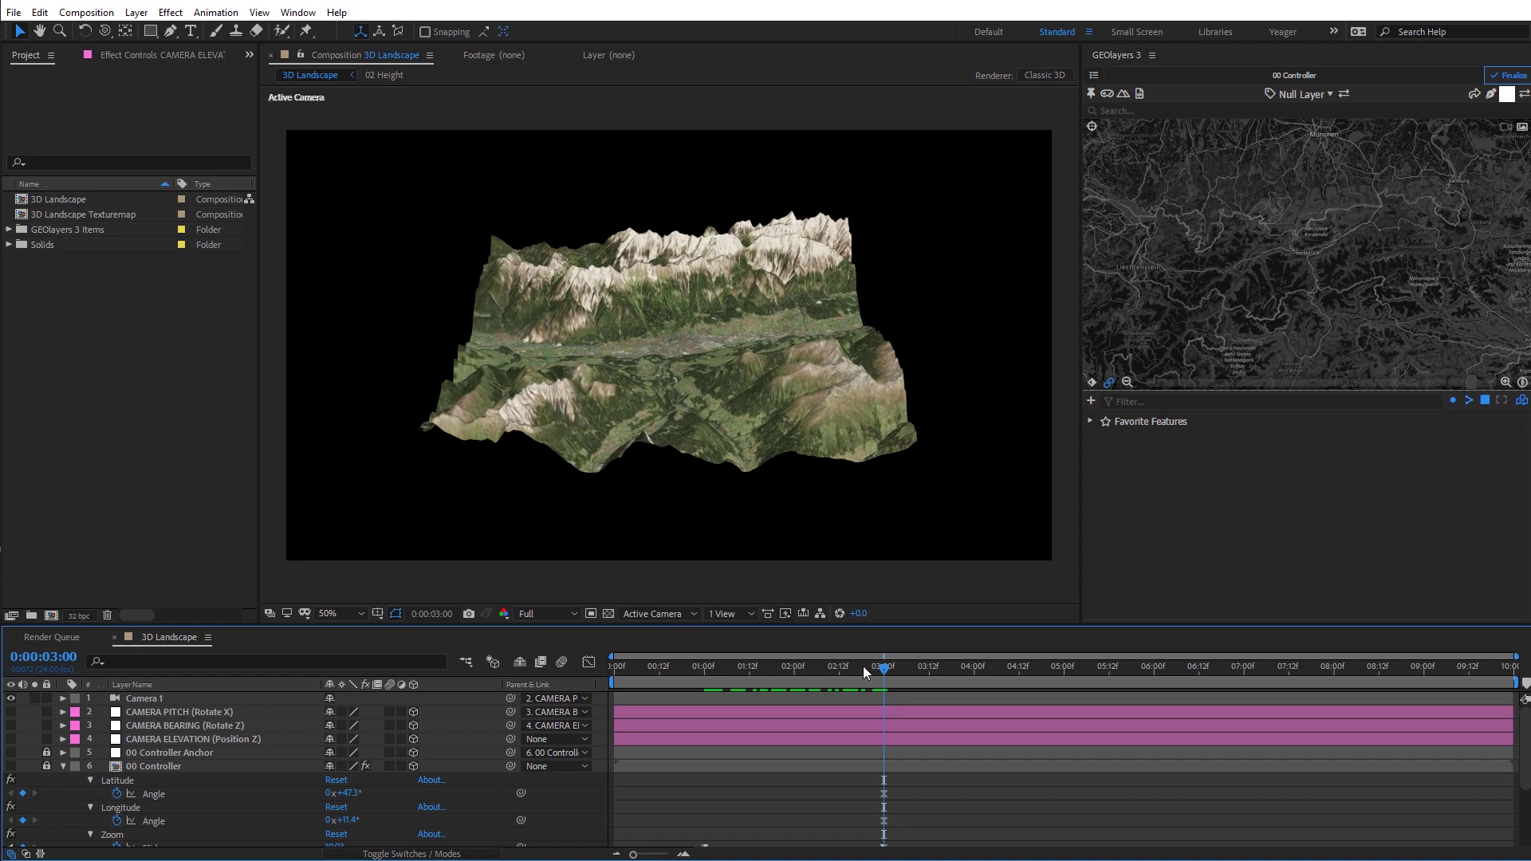
{"action": "mouse_move", "coordinate": [883, 670]}
{"action": "left_mouse_down"}
{"action": "mouse_move", "coordinate": [693, 665]}
{"action": "mouse_move", "coordinate": [863, 668]}
{"action": "left_mouse_up"}
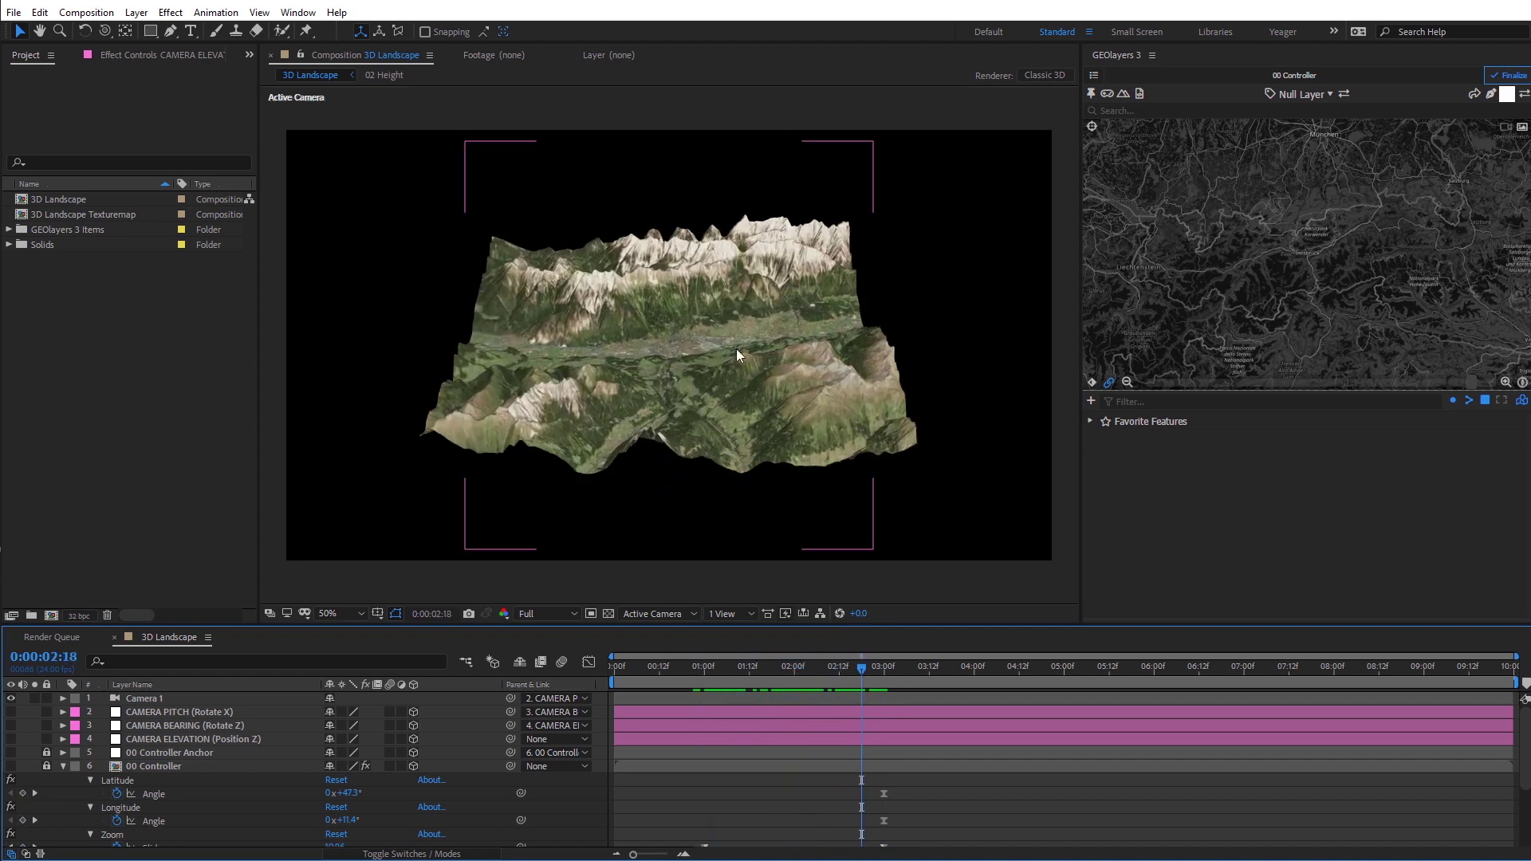
{"action": "left_click", "coordinate": [1503, 78]}
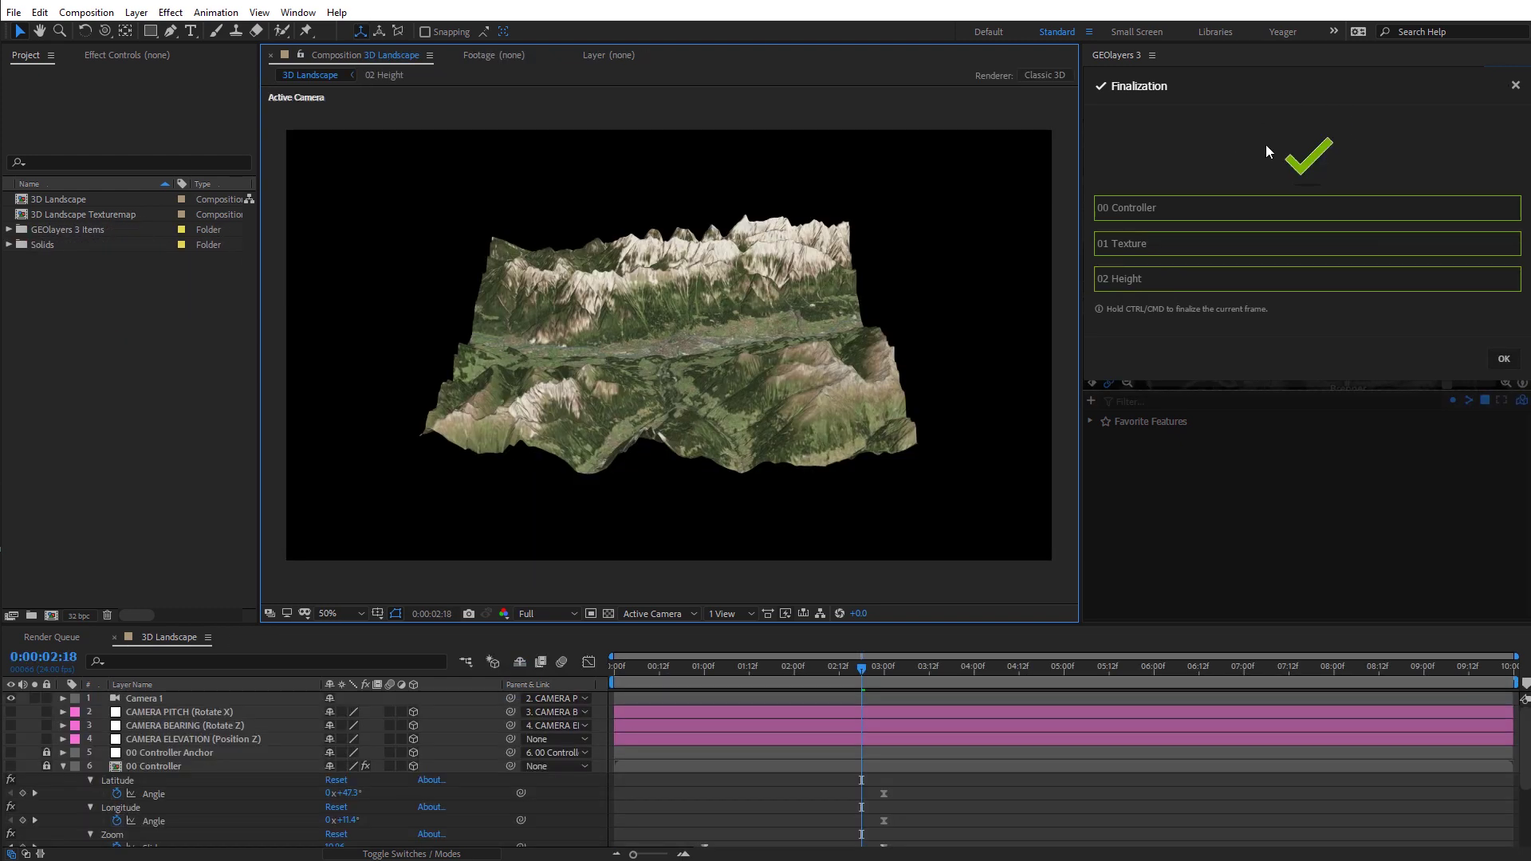
{"action": "left_click", "coordinate": [1503, 360]}
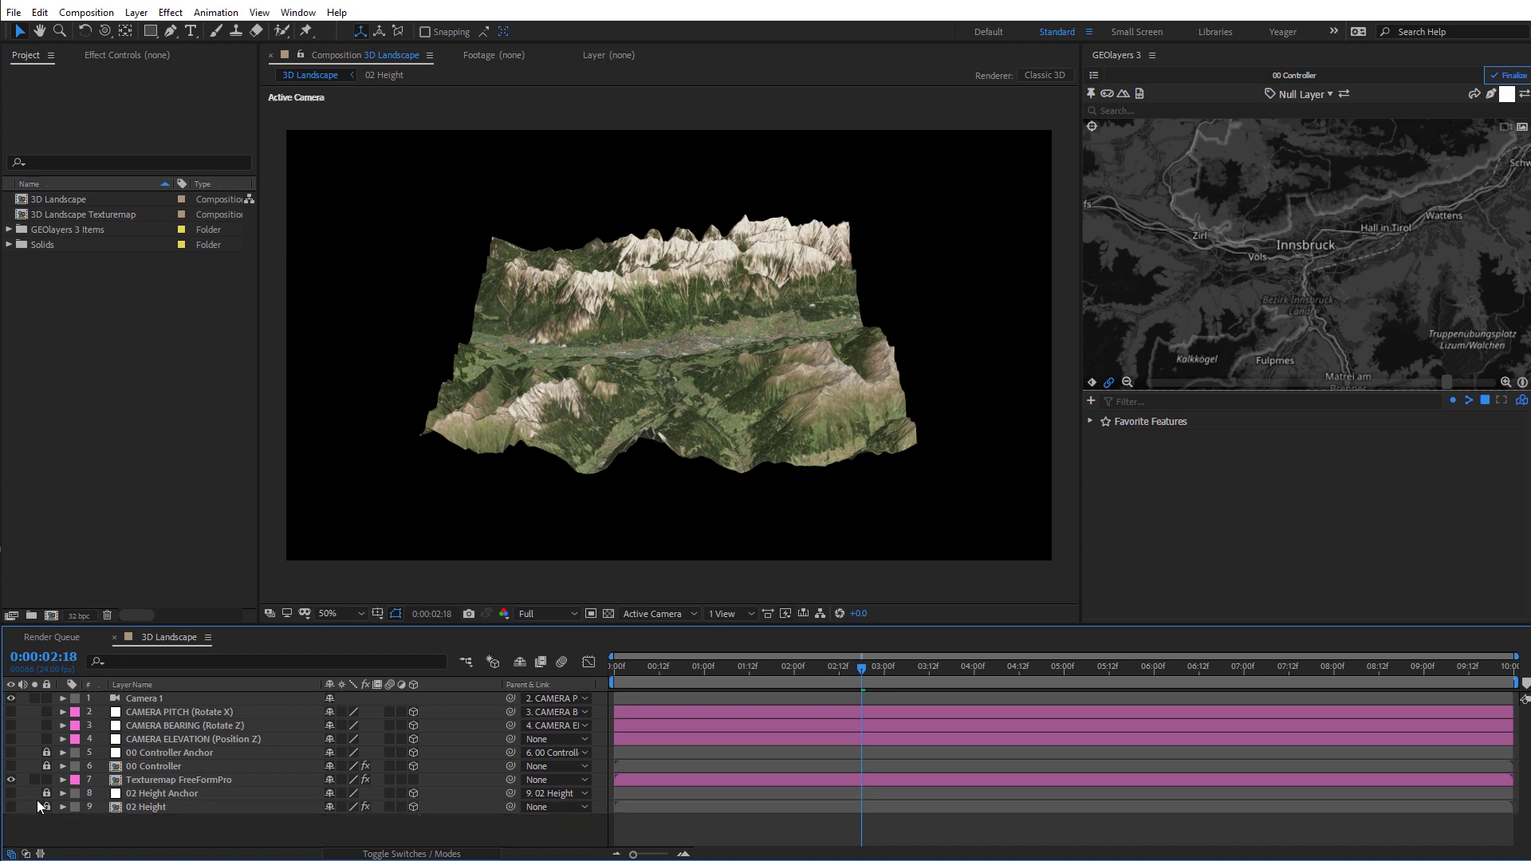
Unlock the height and controller layers, and open the 02 Height precomp with no layer selected.
{"action": "left_click_drag", "start_coordinate": [48, 798], "coordinate": [45, 754]}
{"action": "double_click", "coordinate": [142, 806]}
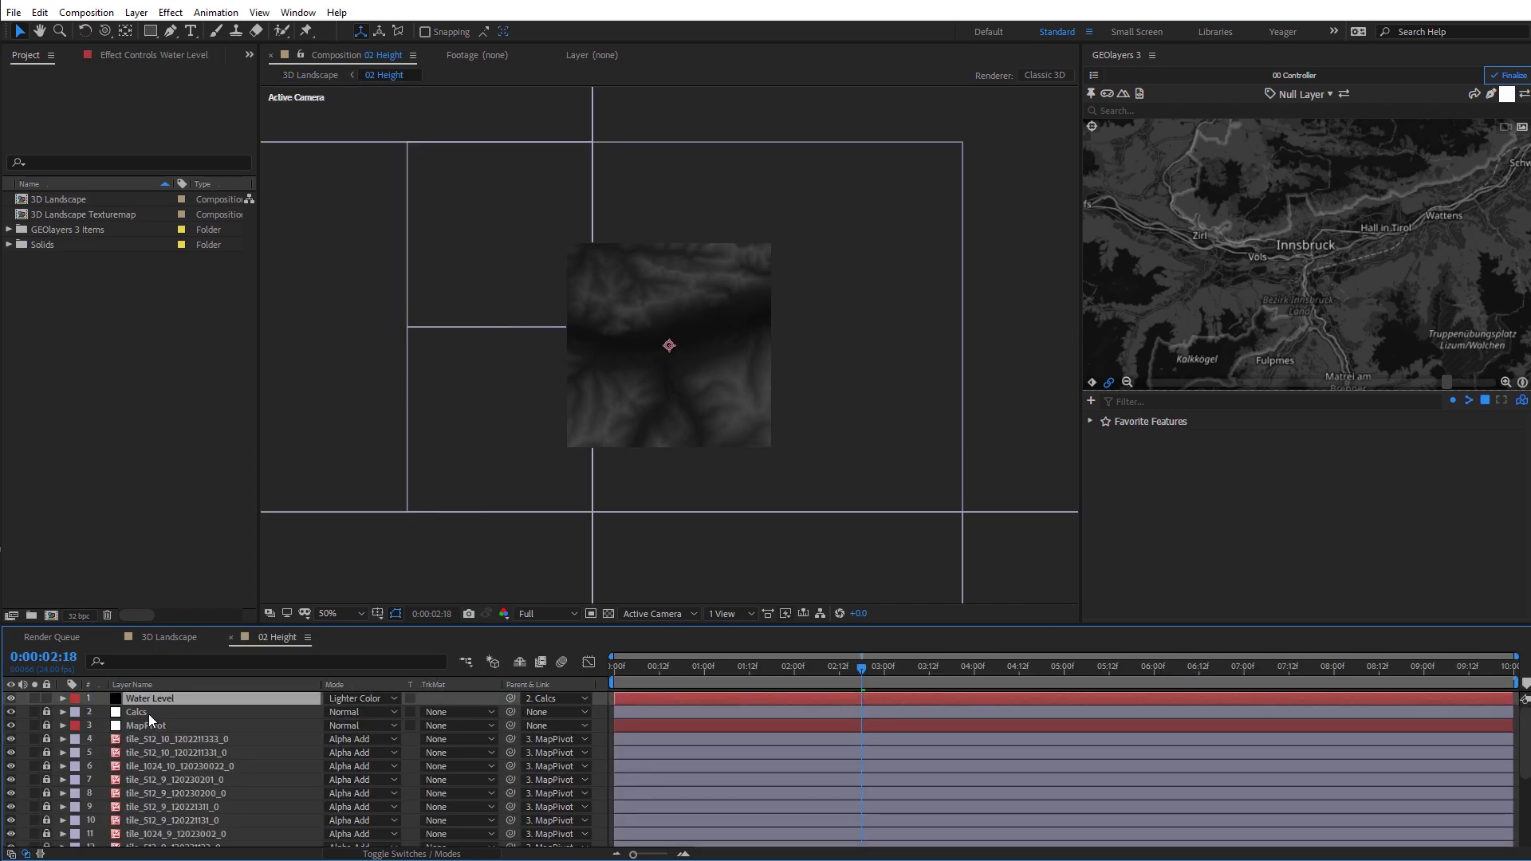
{"action": "key", "text": "F2"}
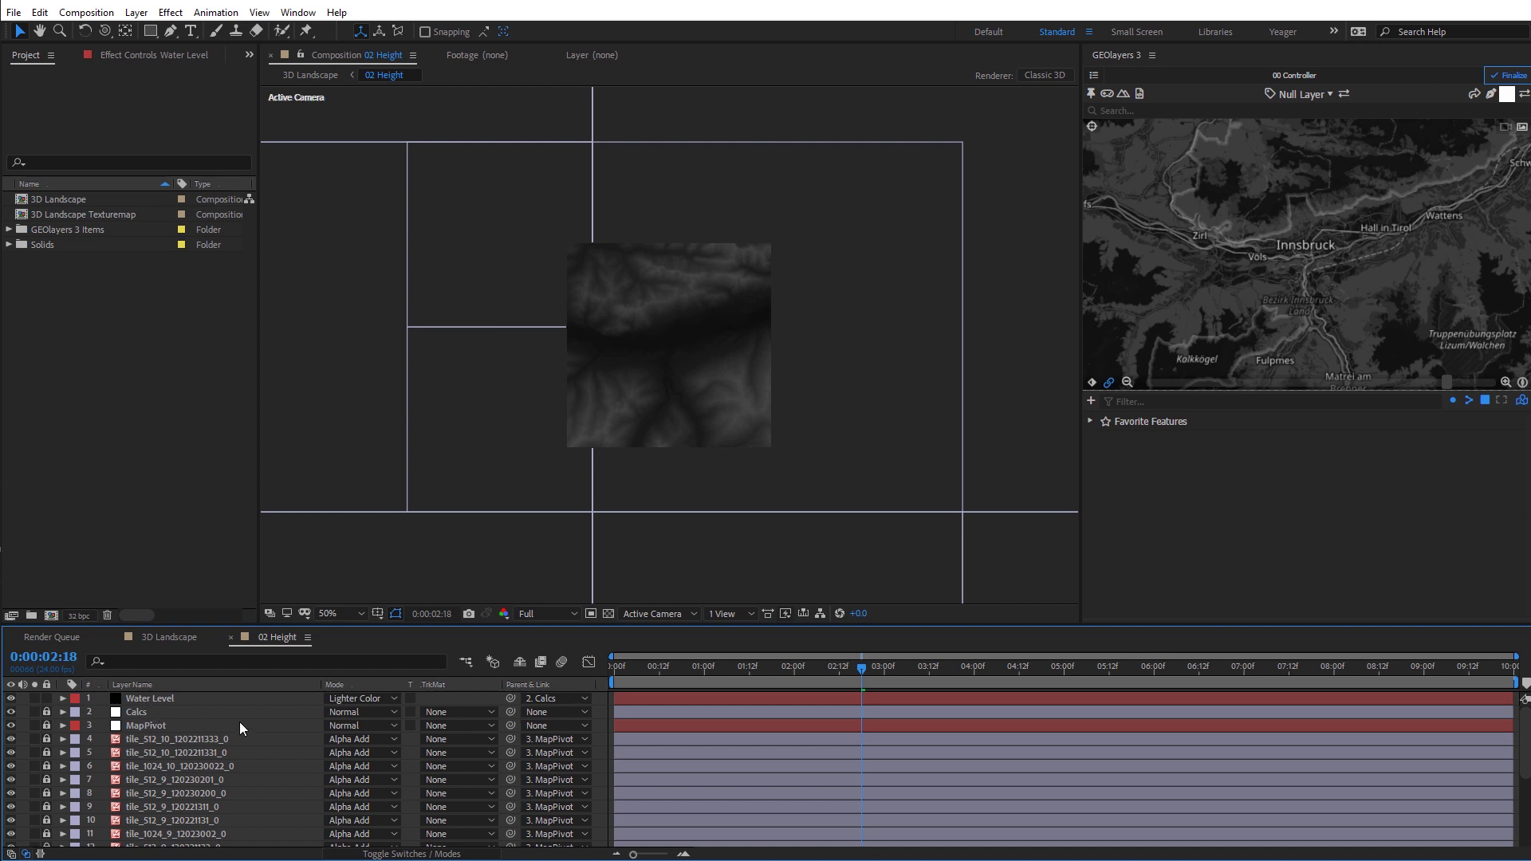
Add a full-frame rectangle shape layer to the 02 Height comp and keep its fill set to None.
{"action": "double_click", "coordinate": [154, 34]}
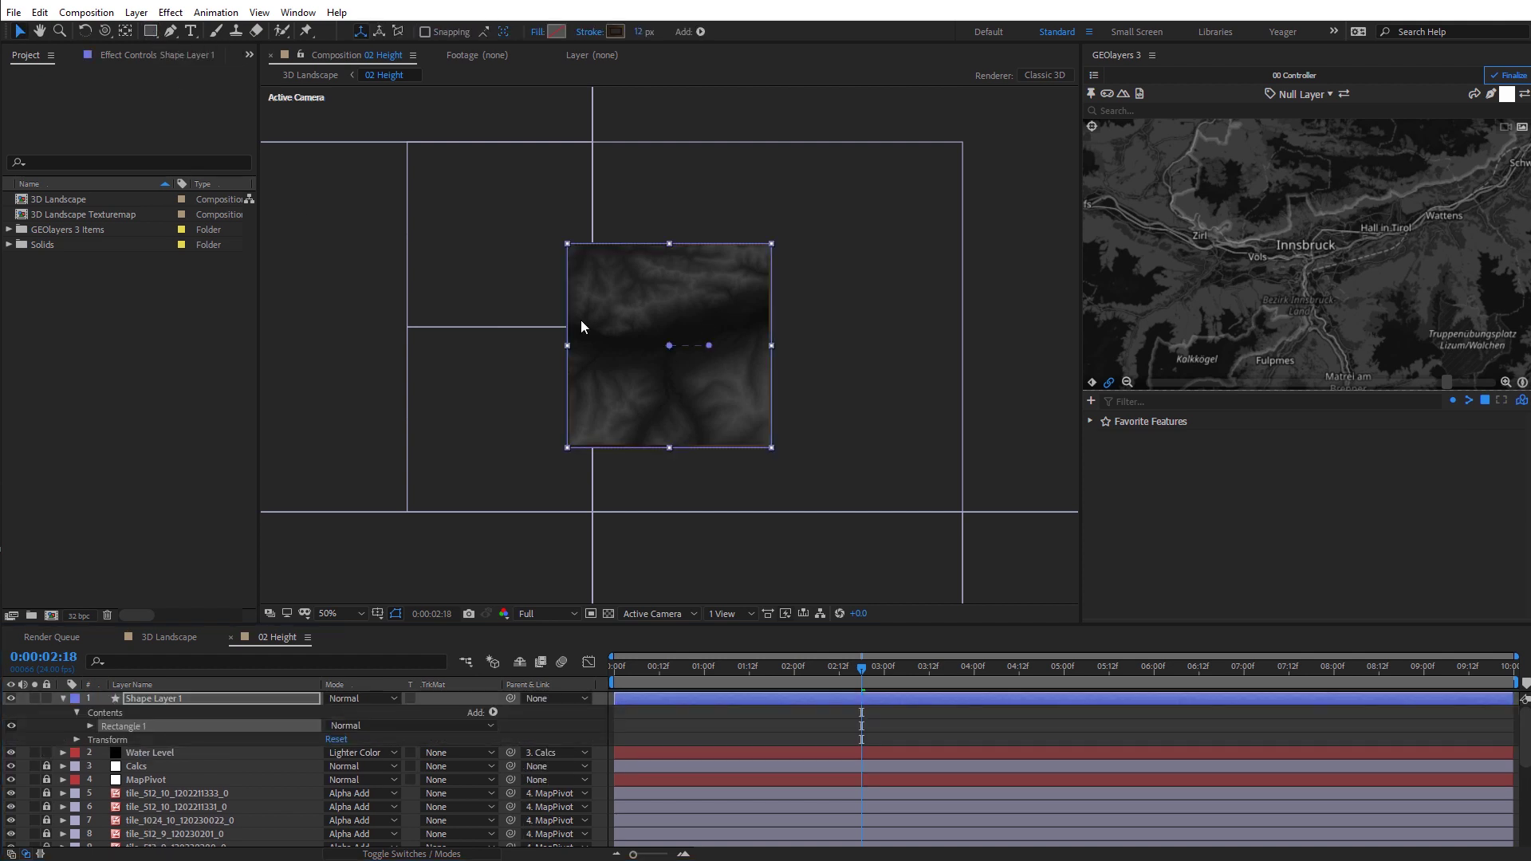
{"action": "scroll", "coordinate": [594, 371], "scroll_direction": "up", "scroll_amount": 4}
{"action": "key", "text": "h"}
{"action": "left_click_drag", "start_coordinate": [561, 274], "coordinate": [632, 560]}
{"action": "key", "text": "v"}
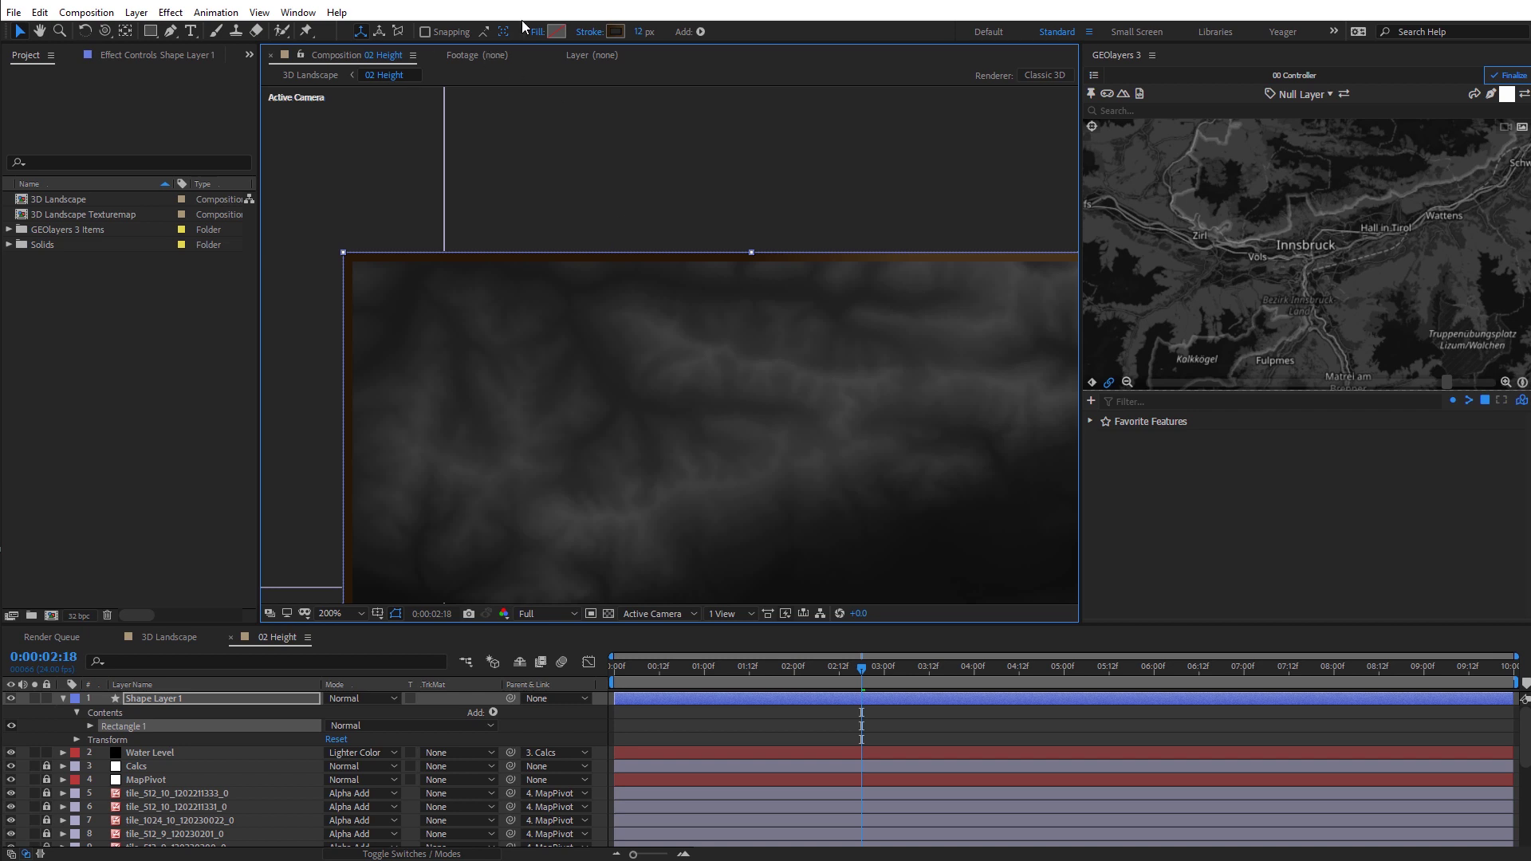
{"action": "left_click", "coordinate": [555, 32]}
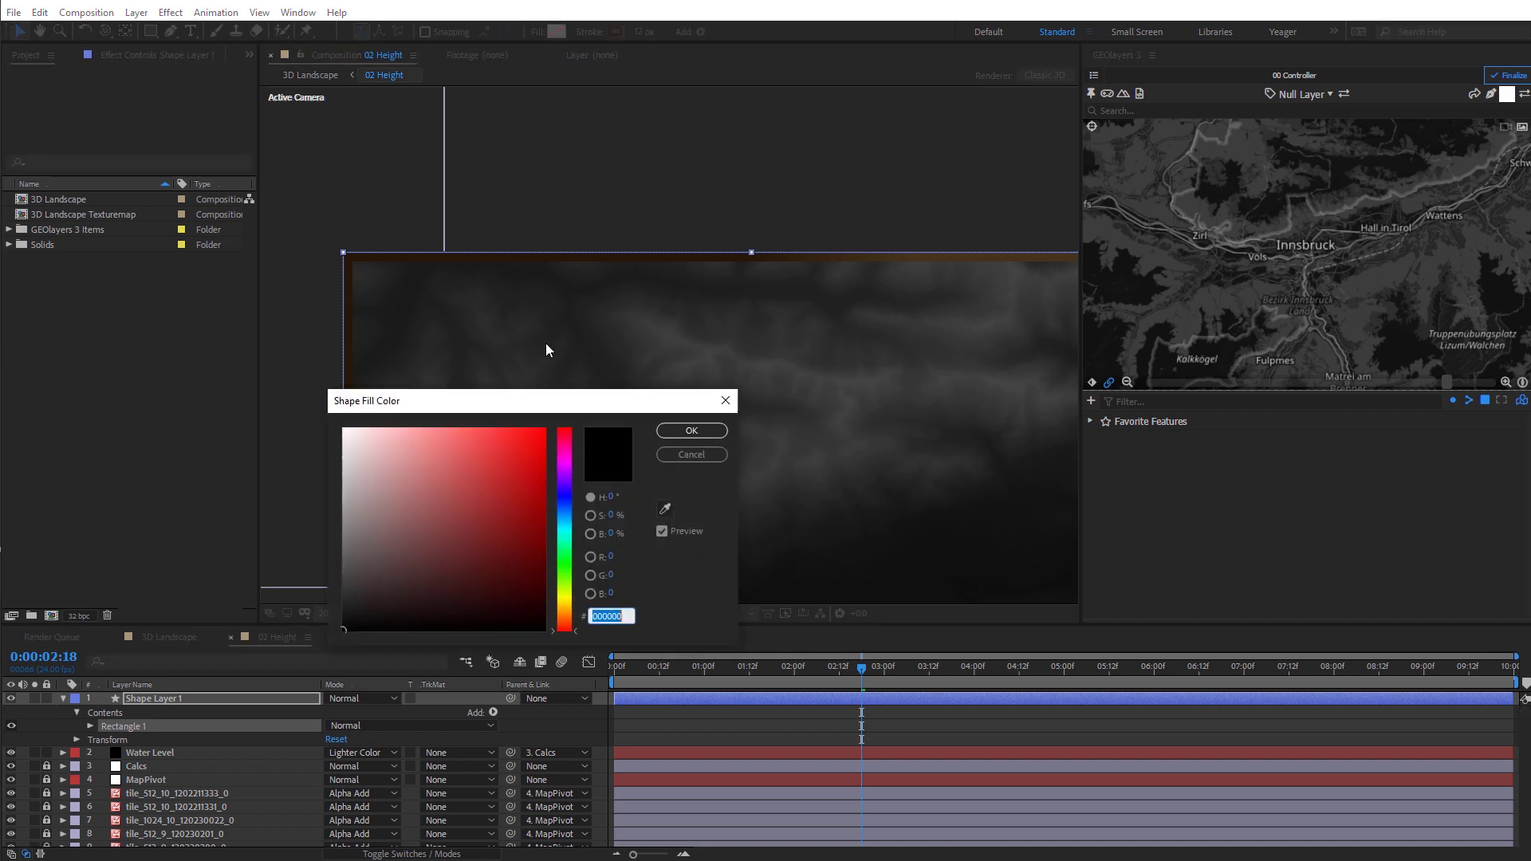
{"action": "key", "text": "Escape"}
{"action": "left_click", "coordinate": [539, 32]}
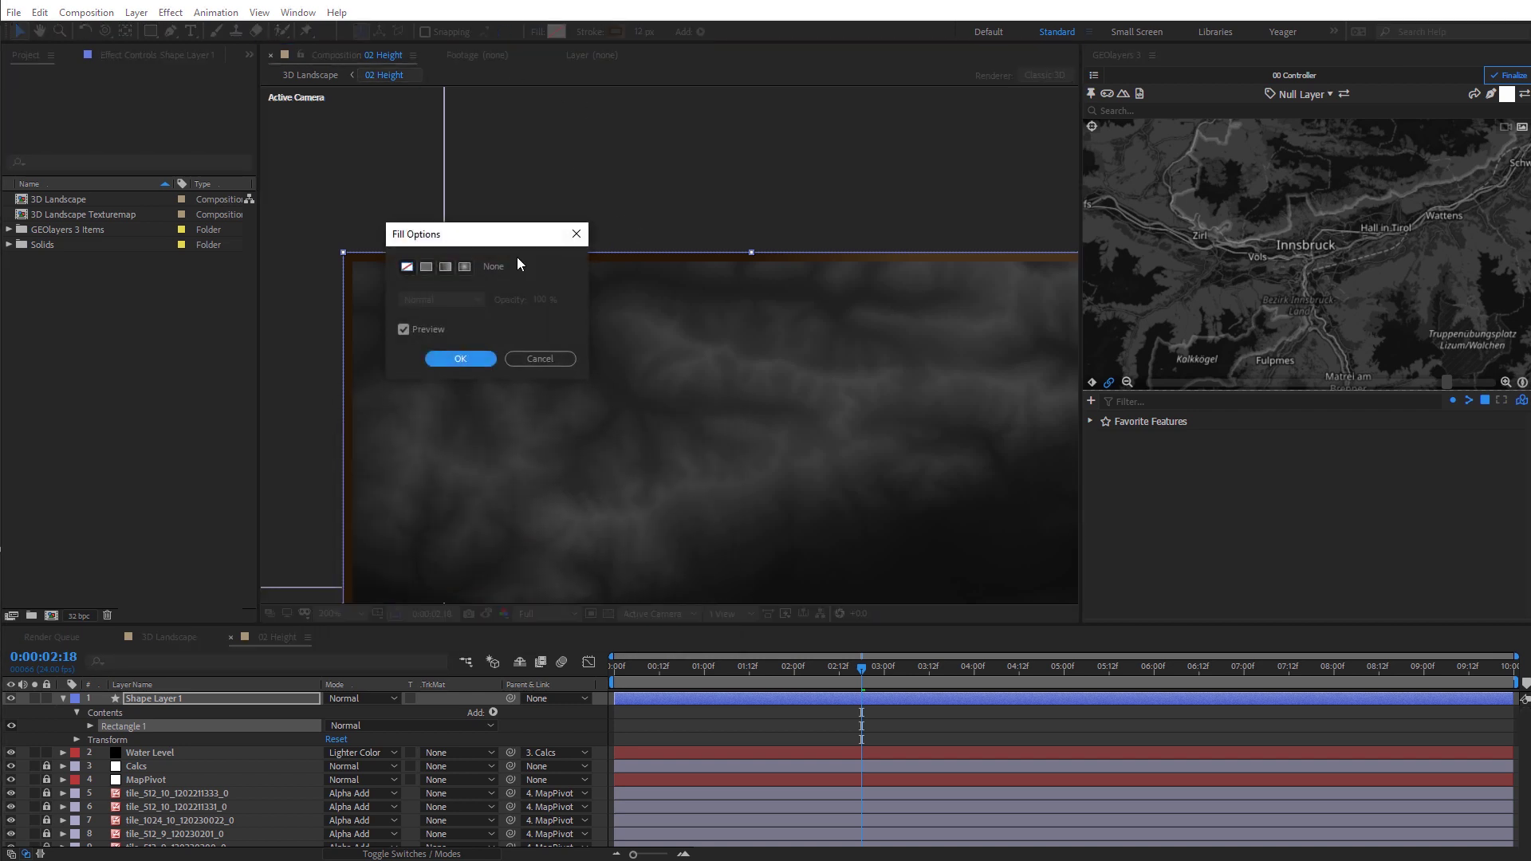
{"action": "left_click", "coordinate": [484, 359]}
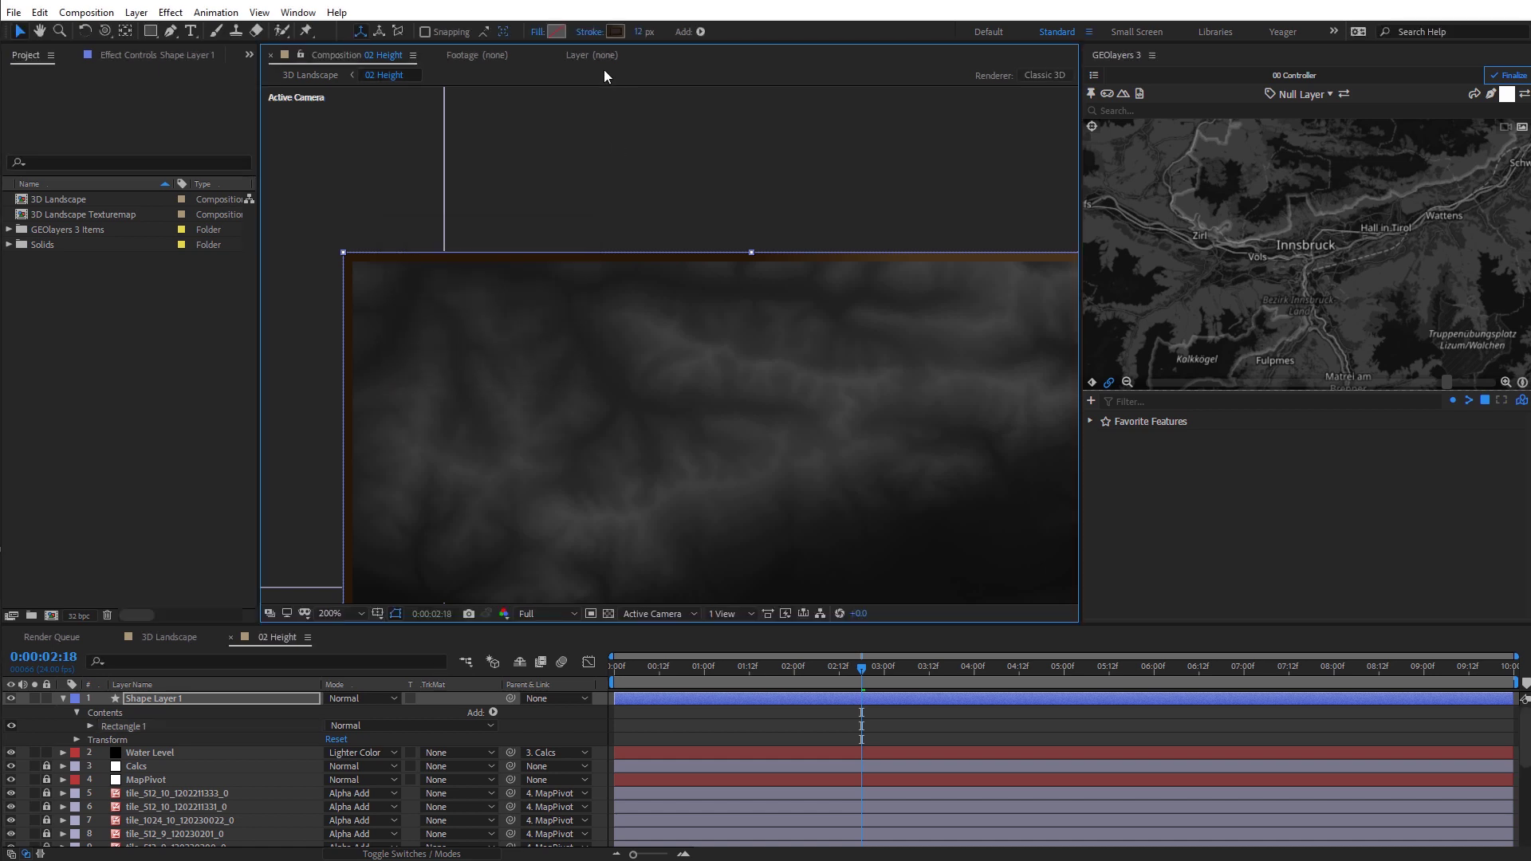
Change the rectangle's stroke from a gradient to a solid color, black 000000.
{"action": "left_click", "coordinate": [594, 33]}
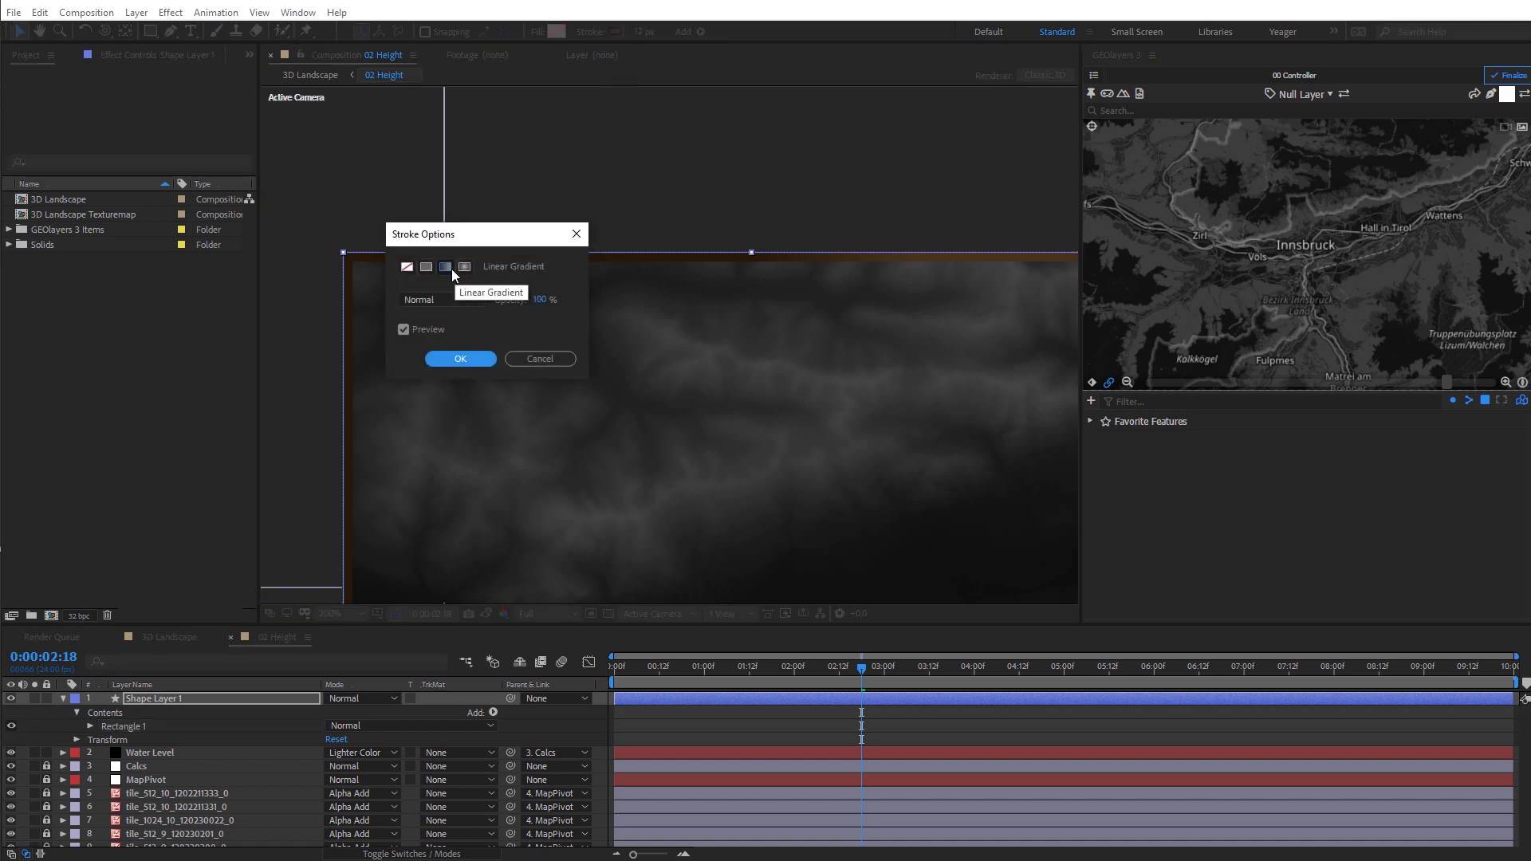
{"action": "left_click", "coordinate": [426, 267]}
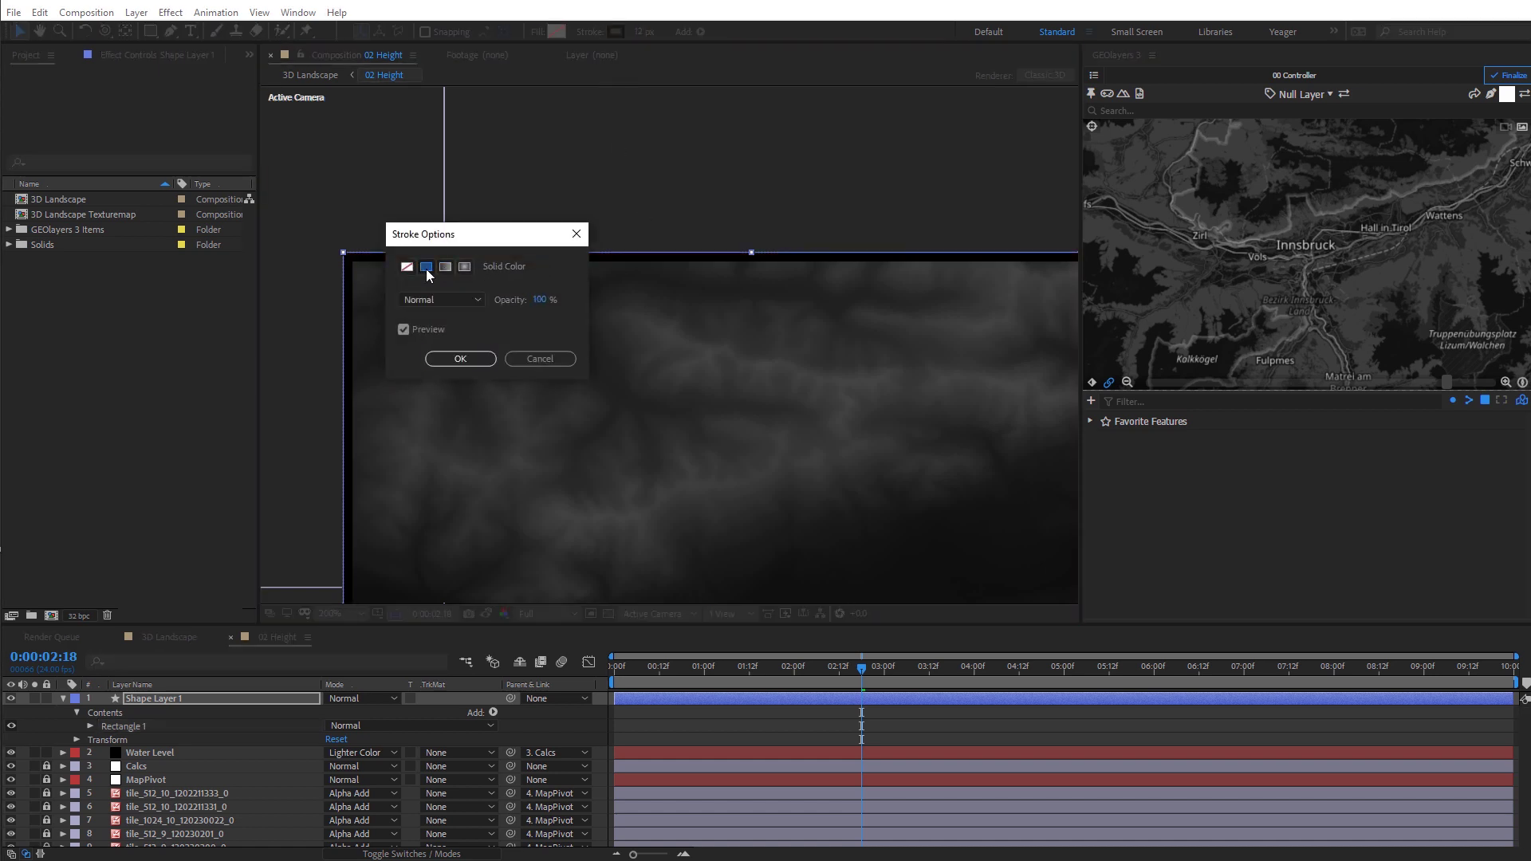
{"action": "left_click", "coordinate": [461, 359]}
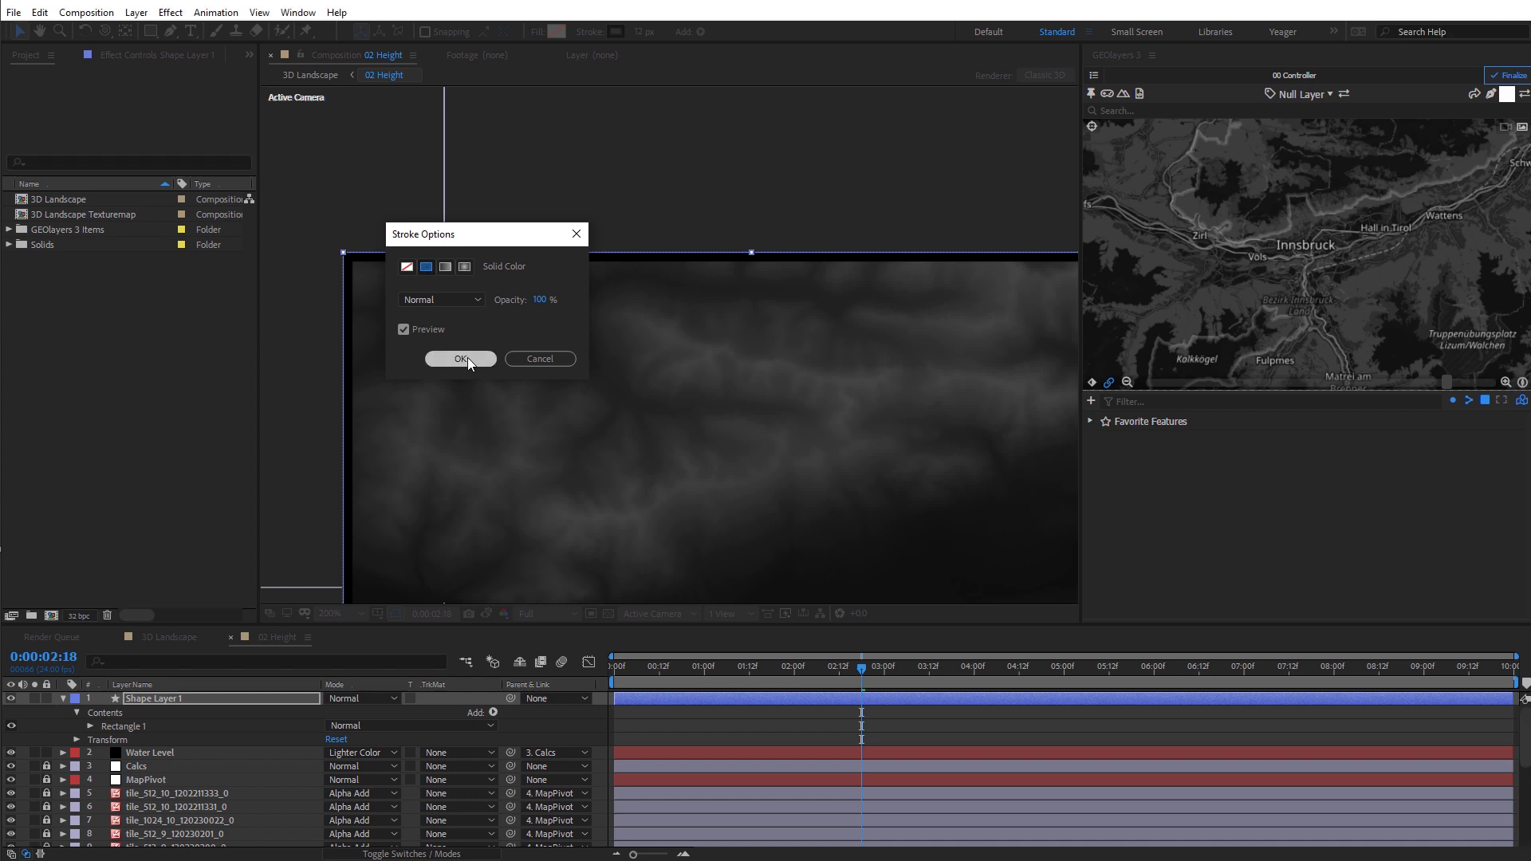
{"action": "left_click", "coordinate": [618, 33]}
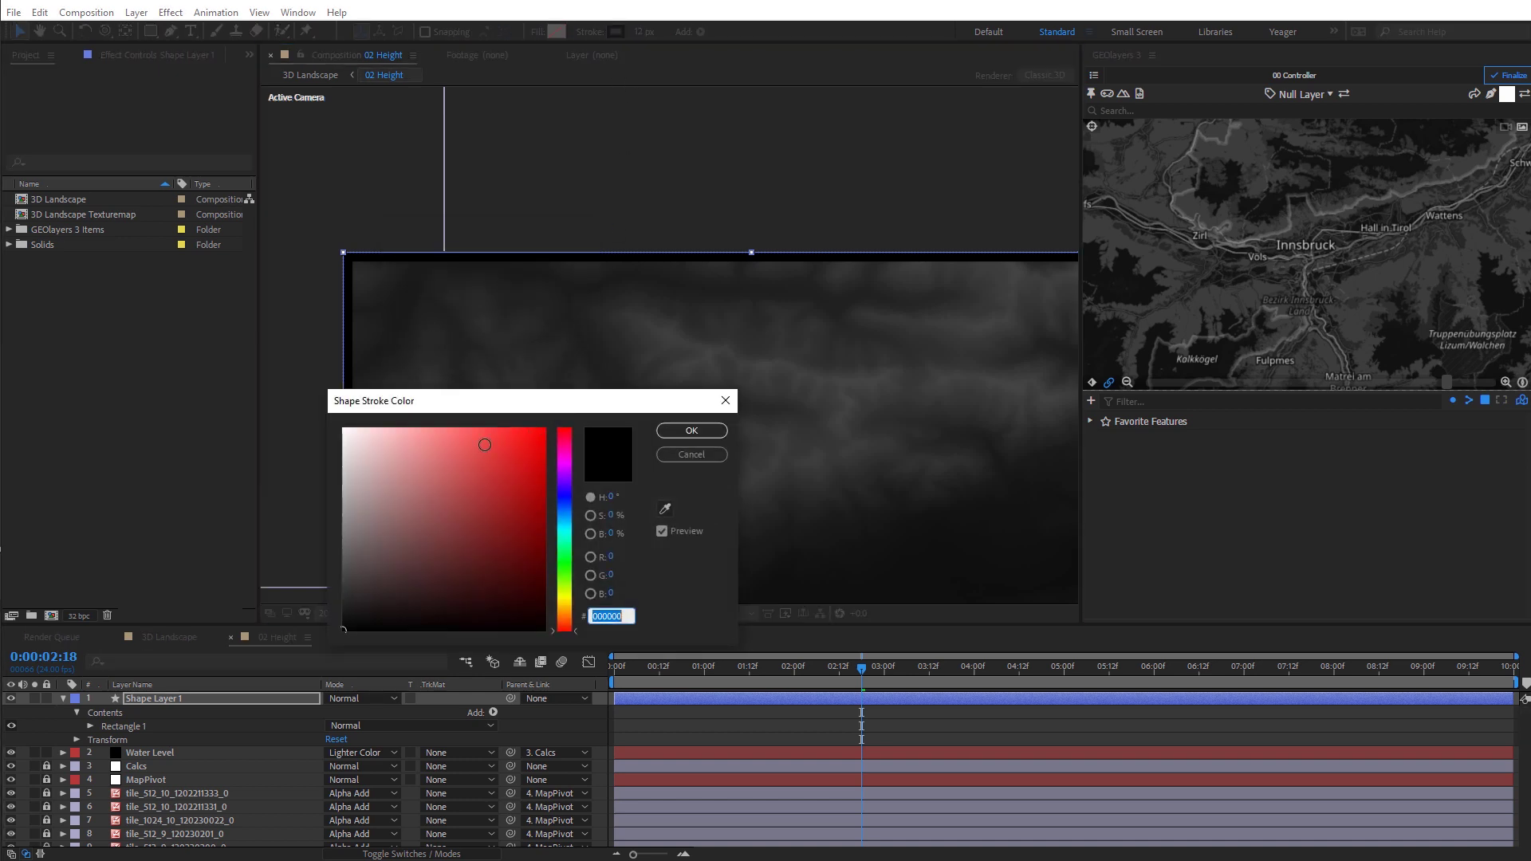
{"action": "left_click", "coordinate": [691, 431]}
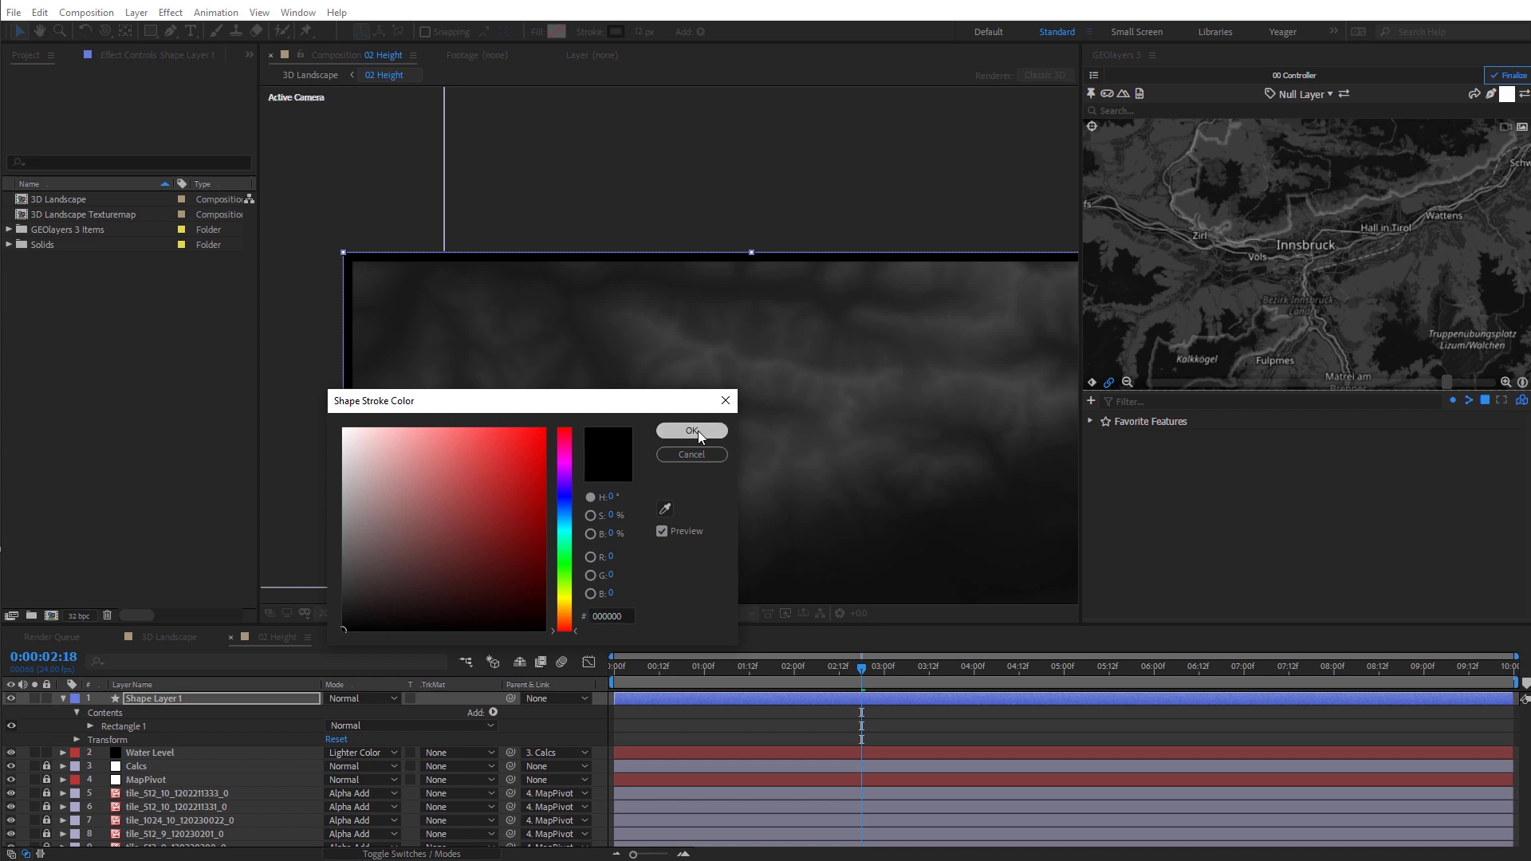
Set the black border's stroke width to 2 px, deselect the shape layer and check the heightmap's edges.
{"action": "left_click", "coordinate": [642, 32]}
{"action": "type", "text": "2"}
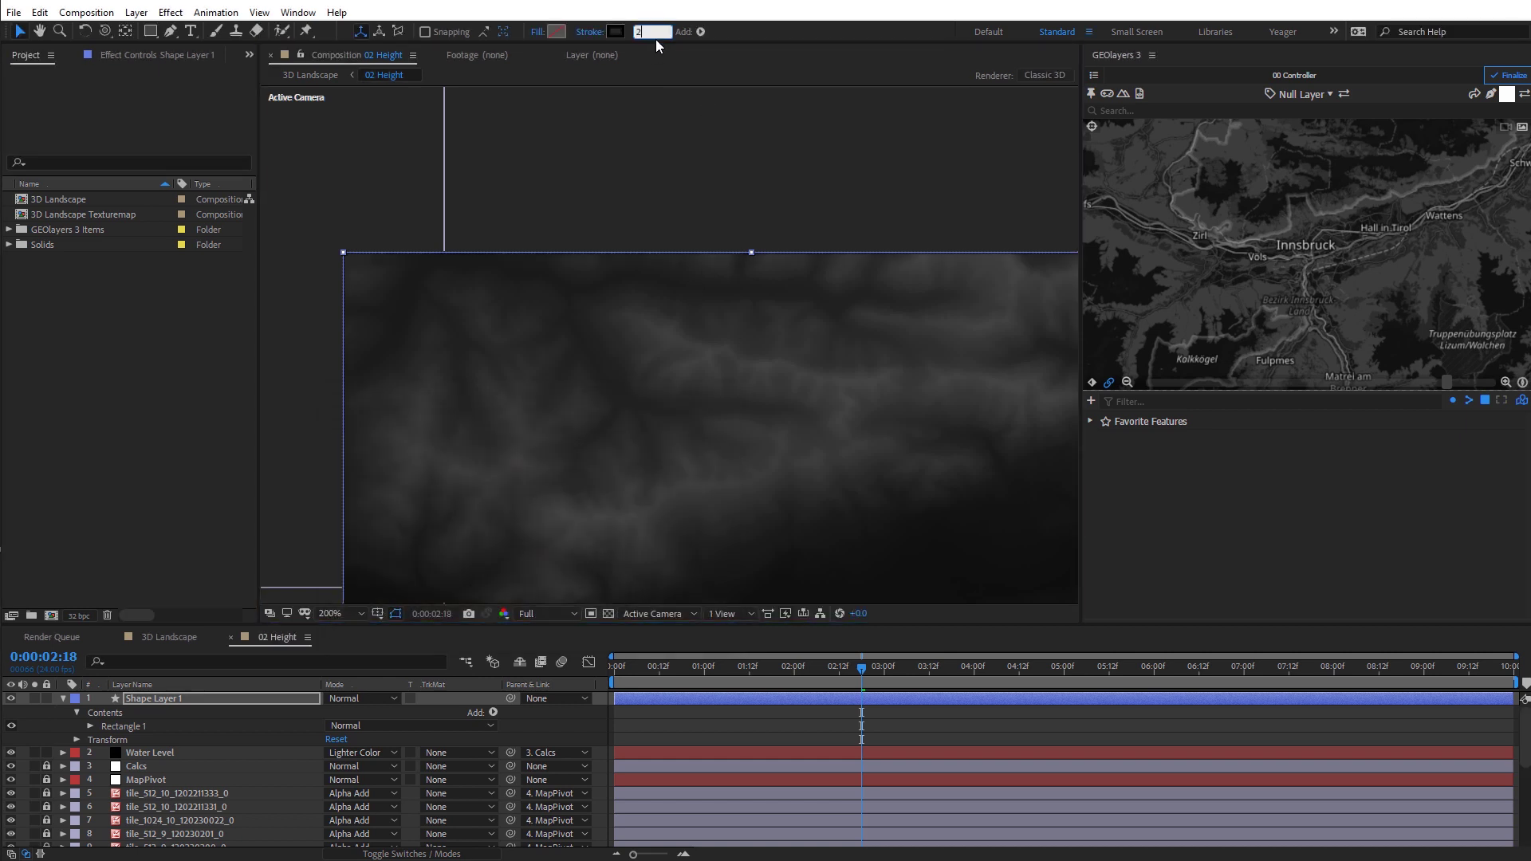
{"action": "left_click", "coordinate": [657, 183]}
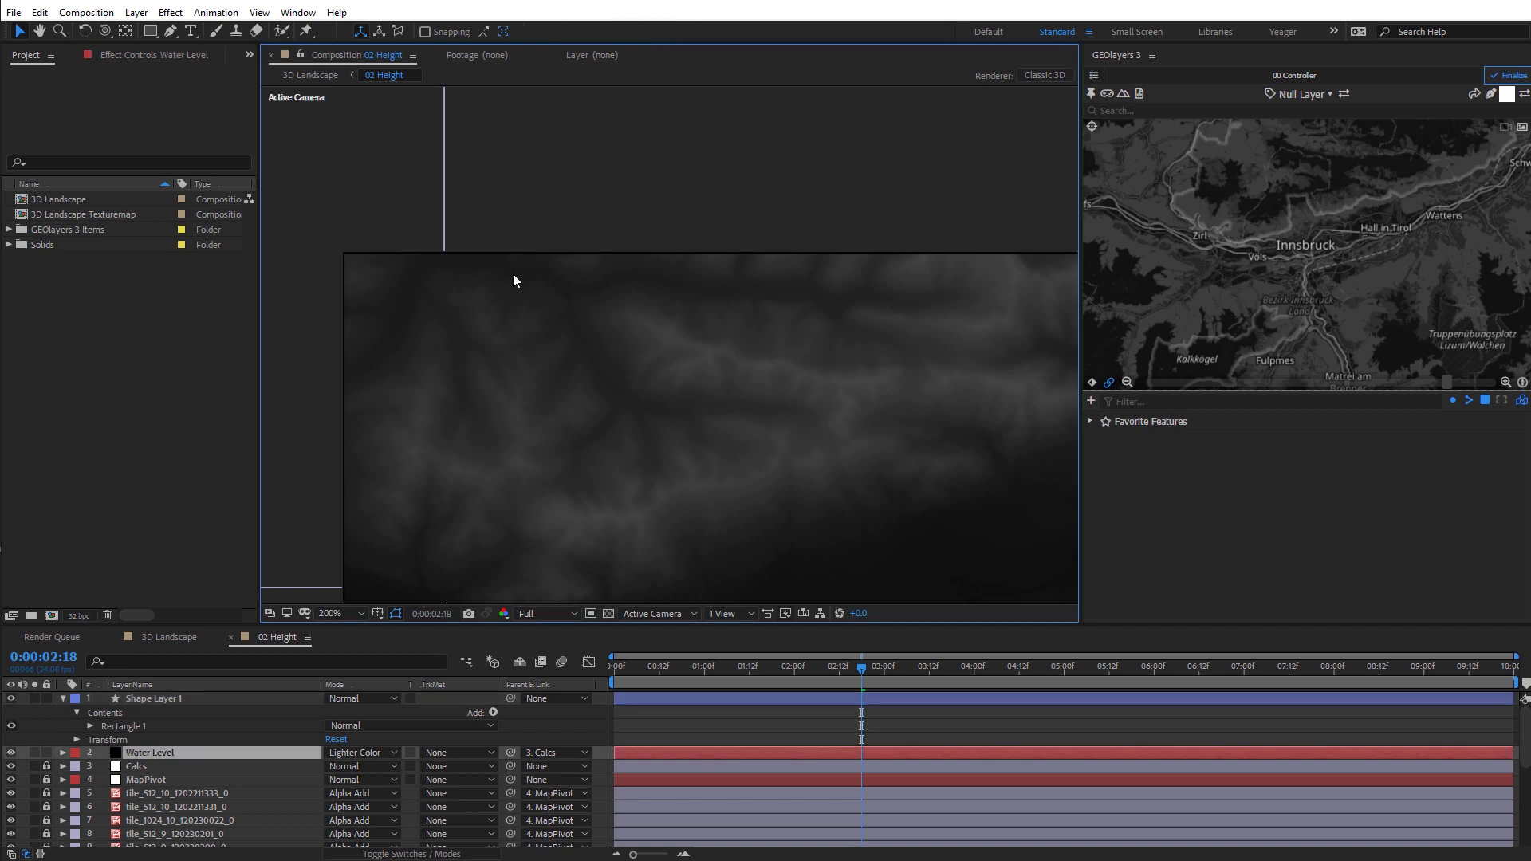
{"action": "scroll", "coordinate": [514, 280], "scroll_direction": "up", "scroll_amount": 4}
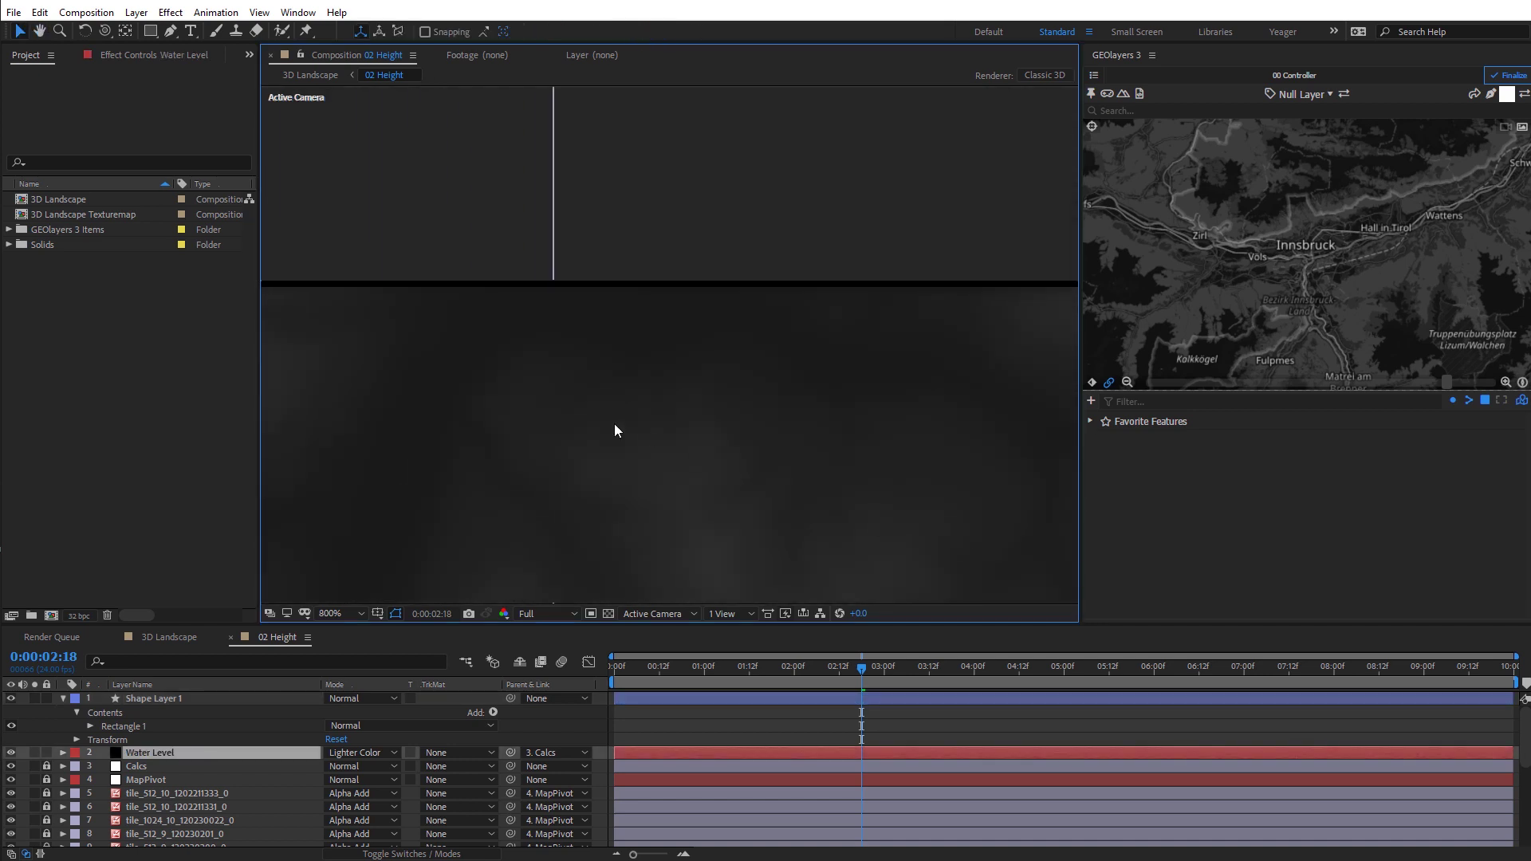
{"action": "scroll", "coordinate": [615, 430], "scroll_direction": "down", "scroll_amount": 6}
{"action": "left_click_drag", "start_coordinate": [898, 434], "coordinate": [775, 278]}
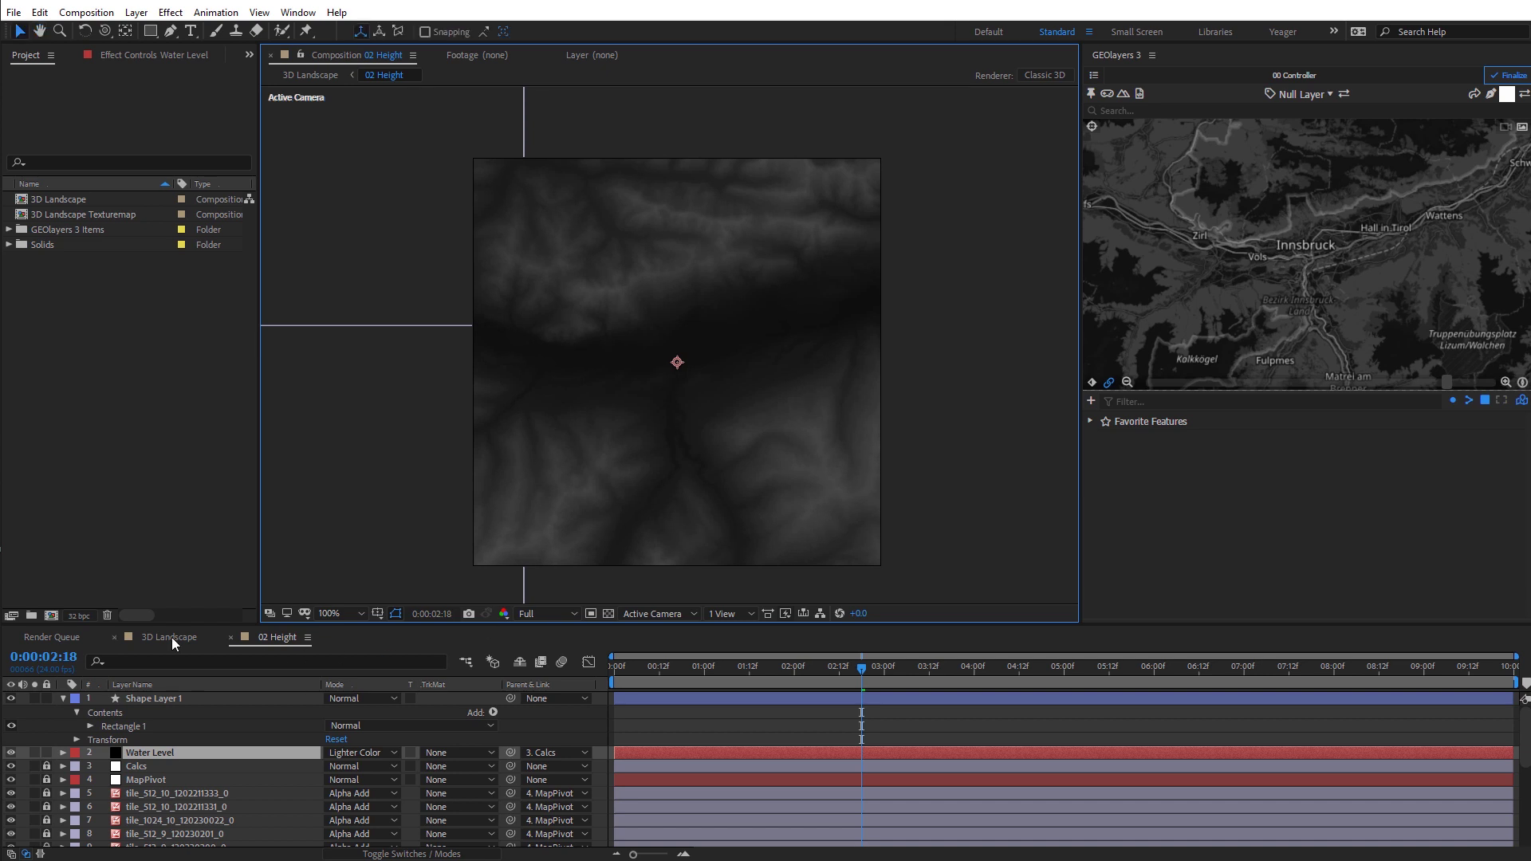
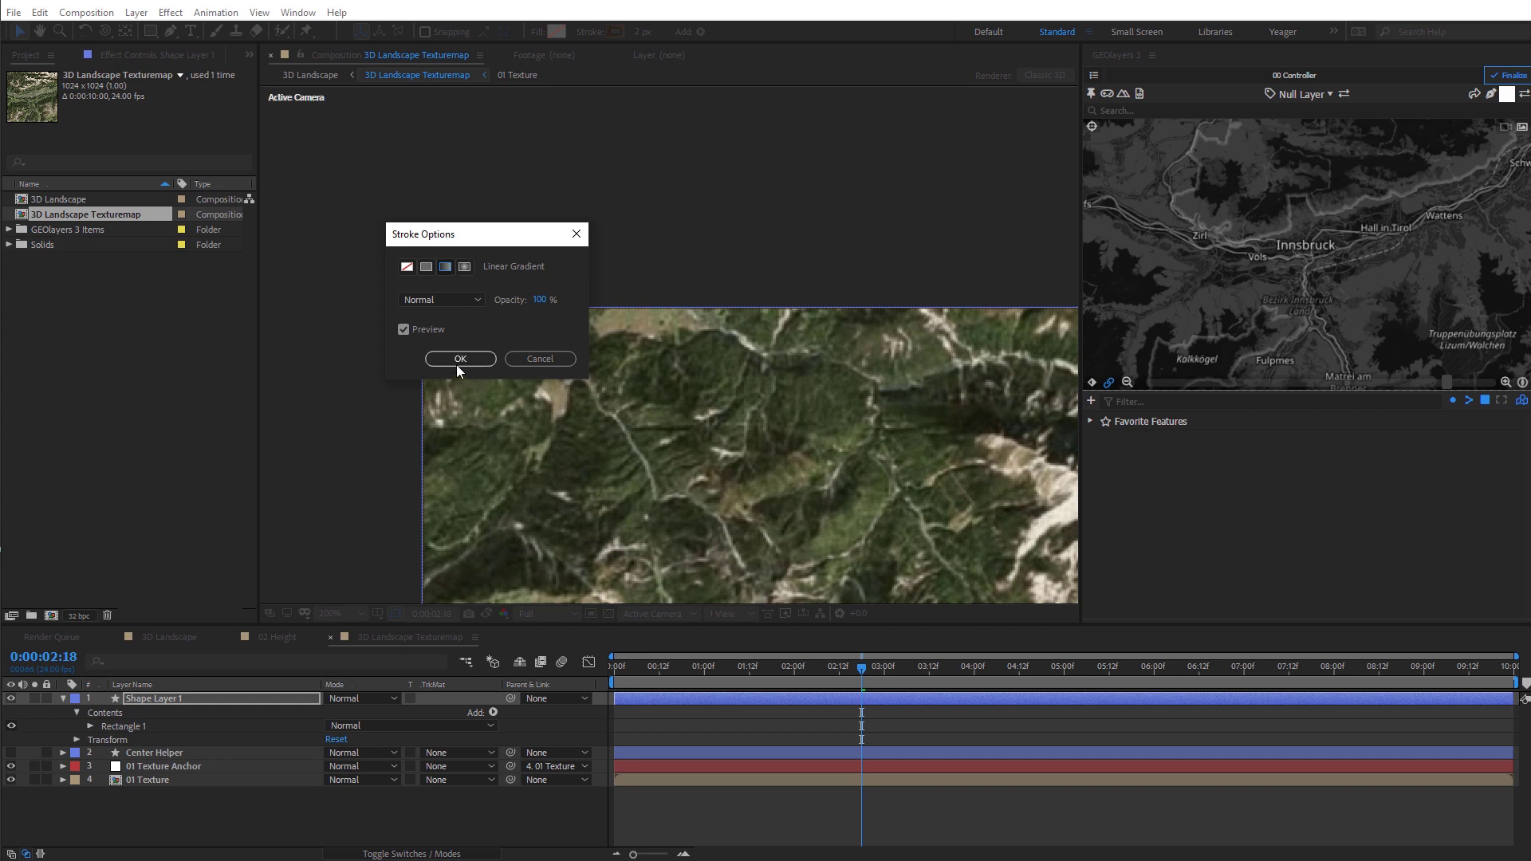
Confirm a linear gradient stroke for the 3D Landscape Texturemap comp's rectangle and set its width to 12 px.
{"action": "left_click", "coordinate": [460, 358]}
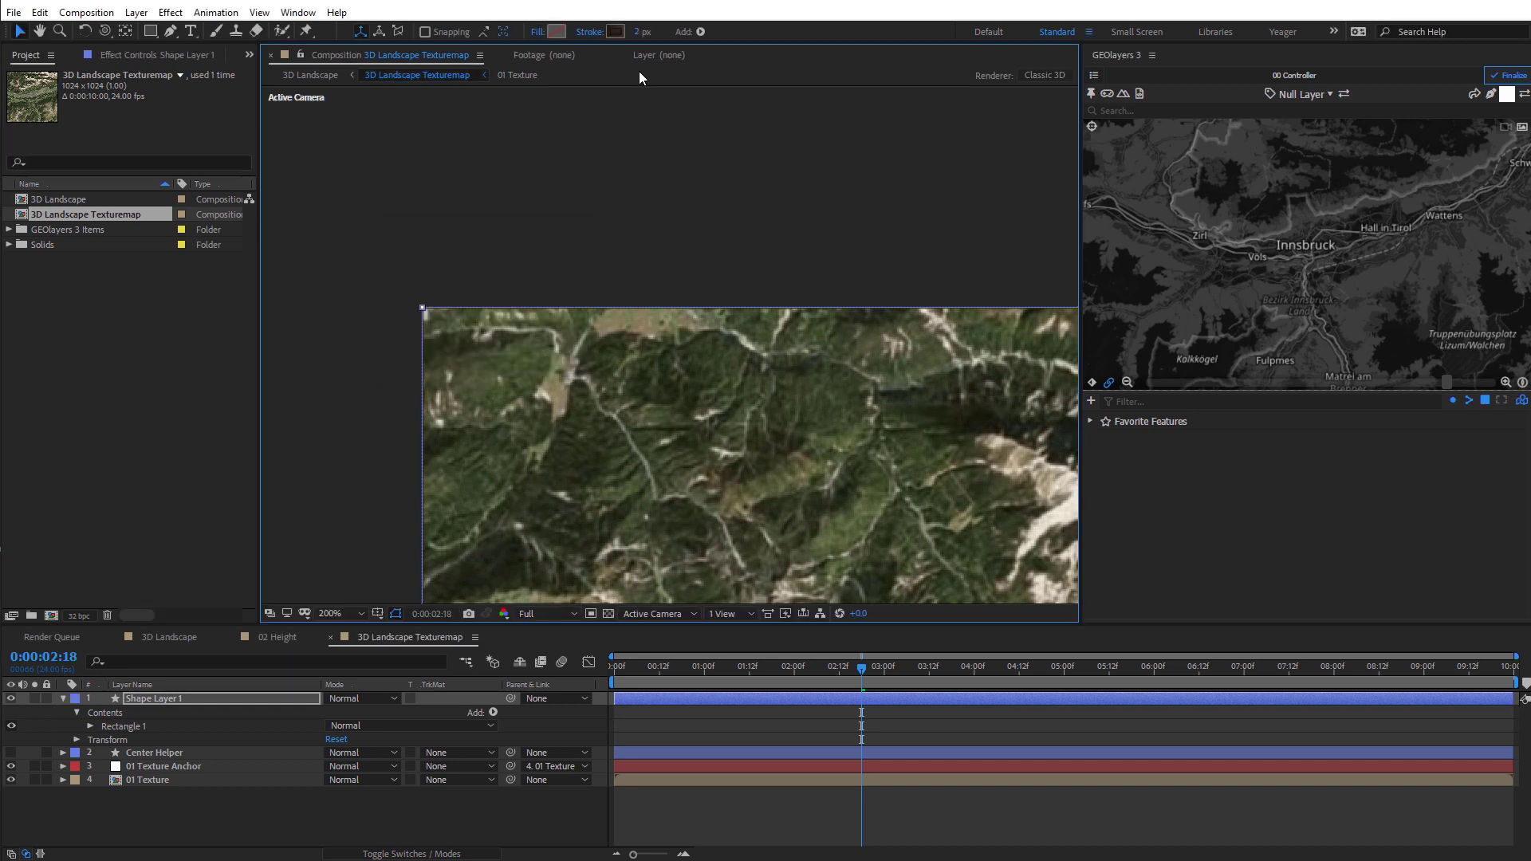
{"action": "left_click", "coordinate": [638, 32]}
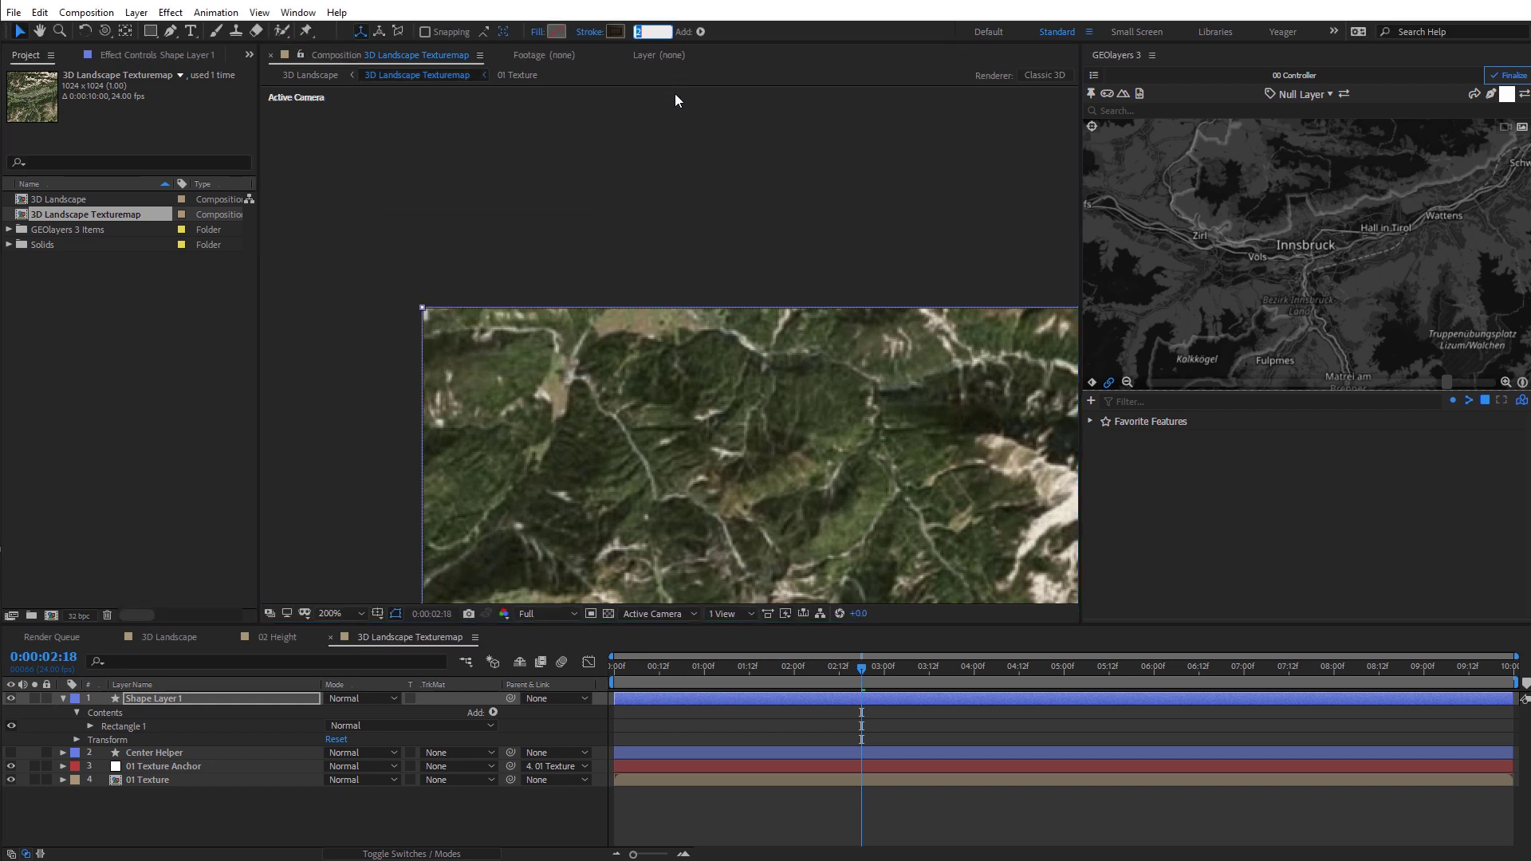
{"action": "type", "text": "12"}
{"action": "key", "text": "Return"}
{"action": "left_click", "coordinate": [604, 263]}
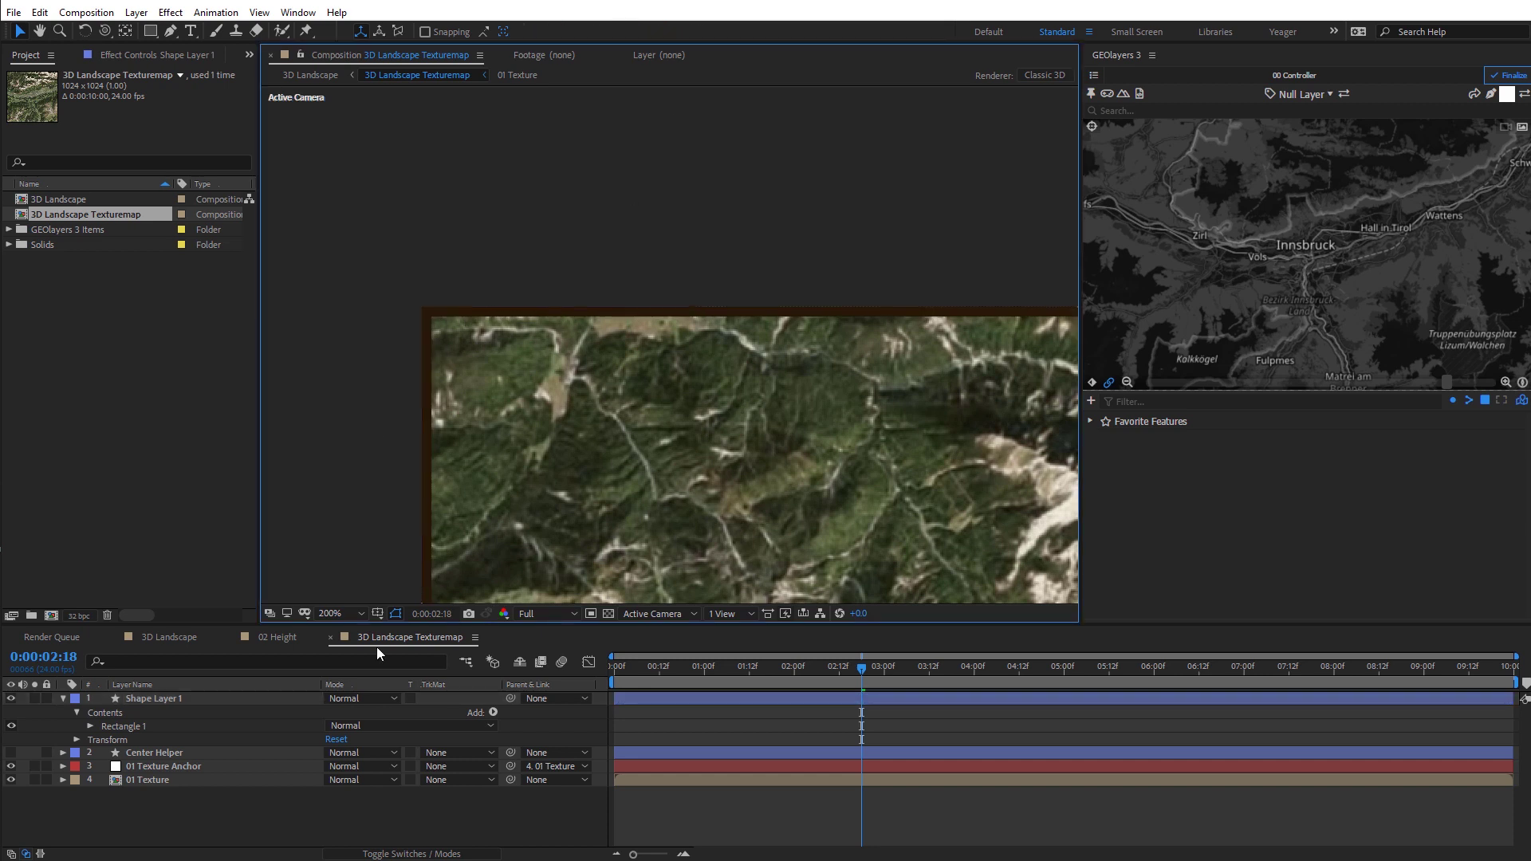
Set the end point of the texturemap rectangle's Gradient Stroke 1 to 1, 1.
{"action": "left_click", "coordinate": [90, 725]}
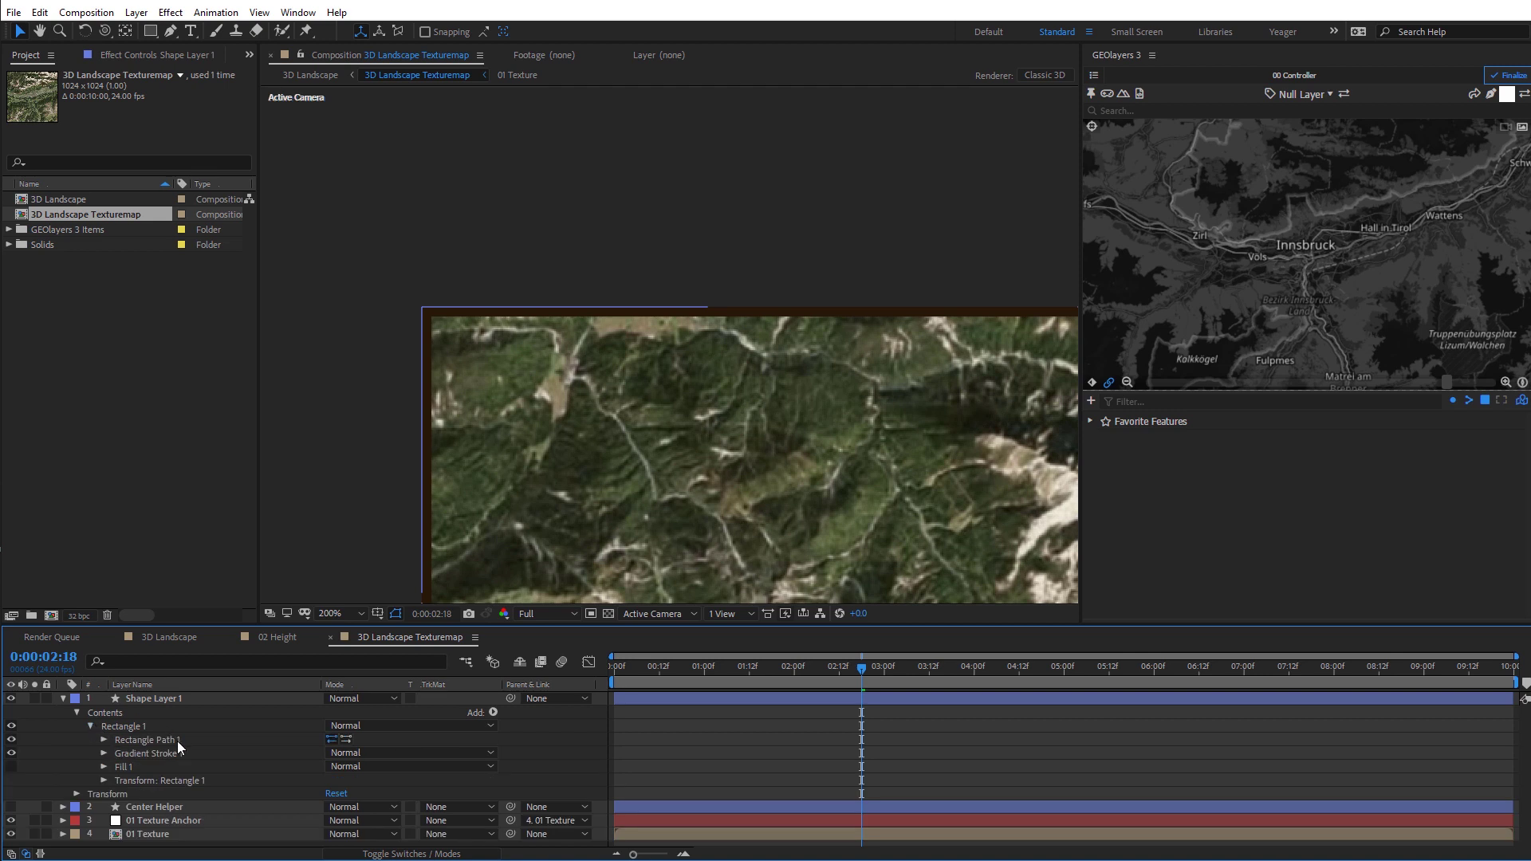
{"action": "left_click", "coordinate": [103, 753]}
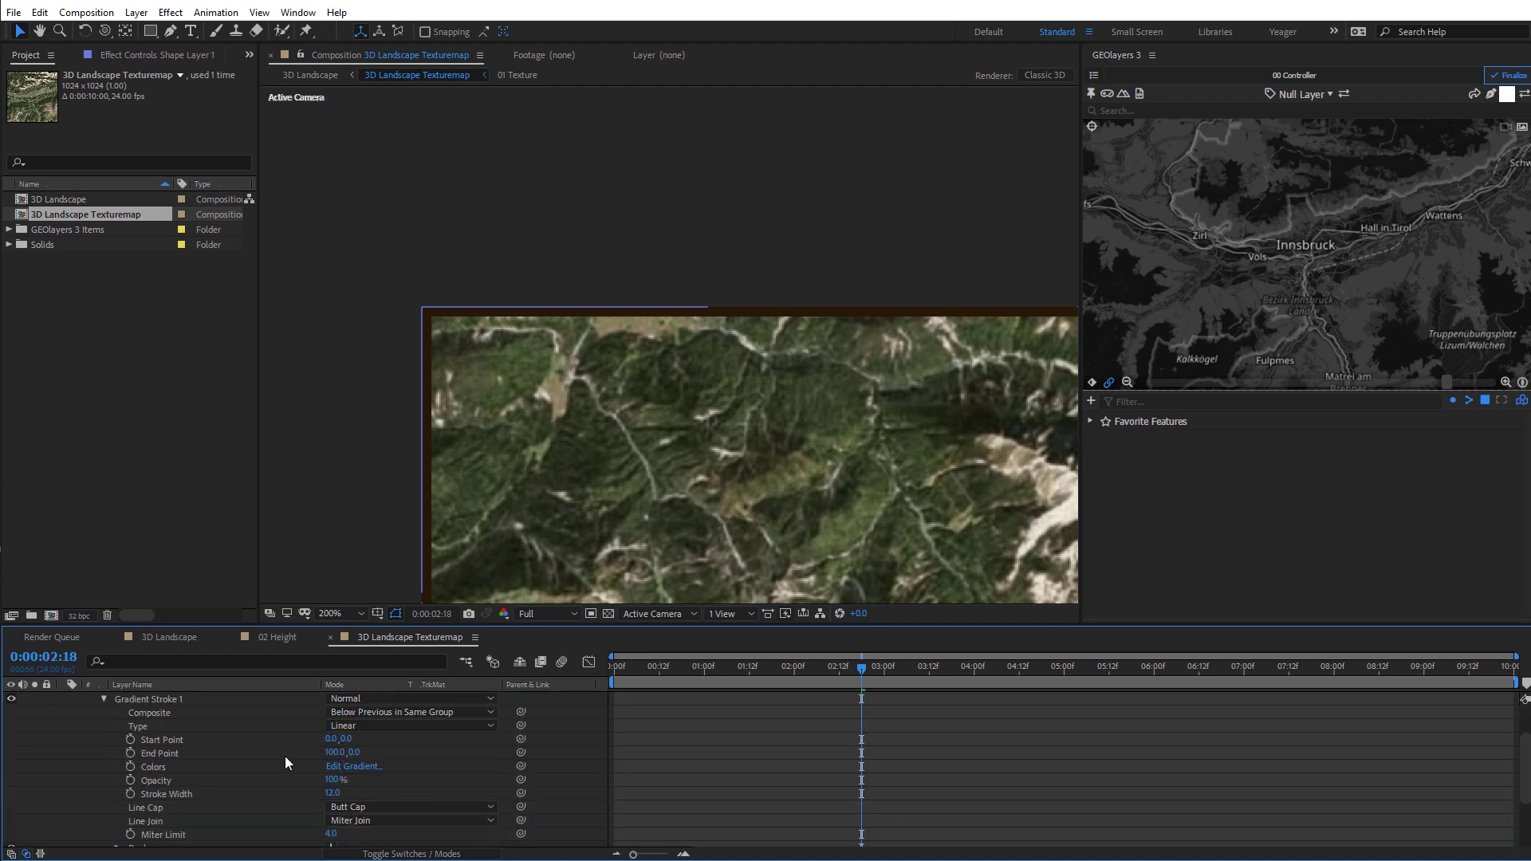
{"action": "left_click", "coordinate": [328, 752]}
{"action": "key", "text": "Tab"}
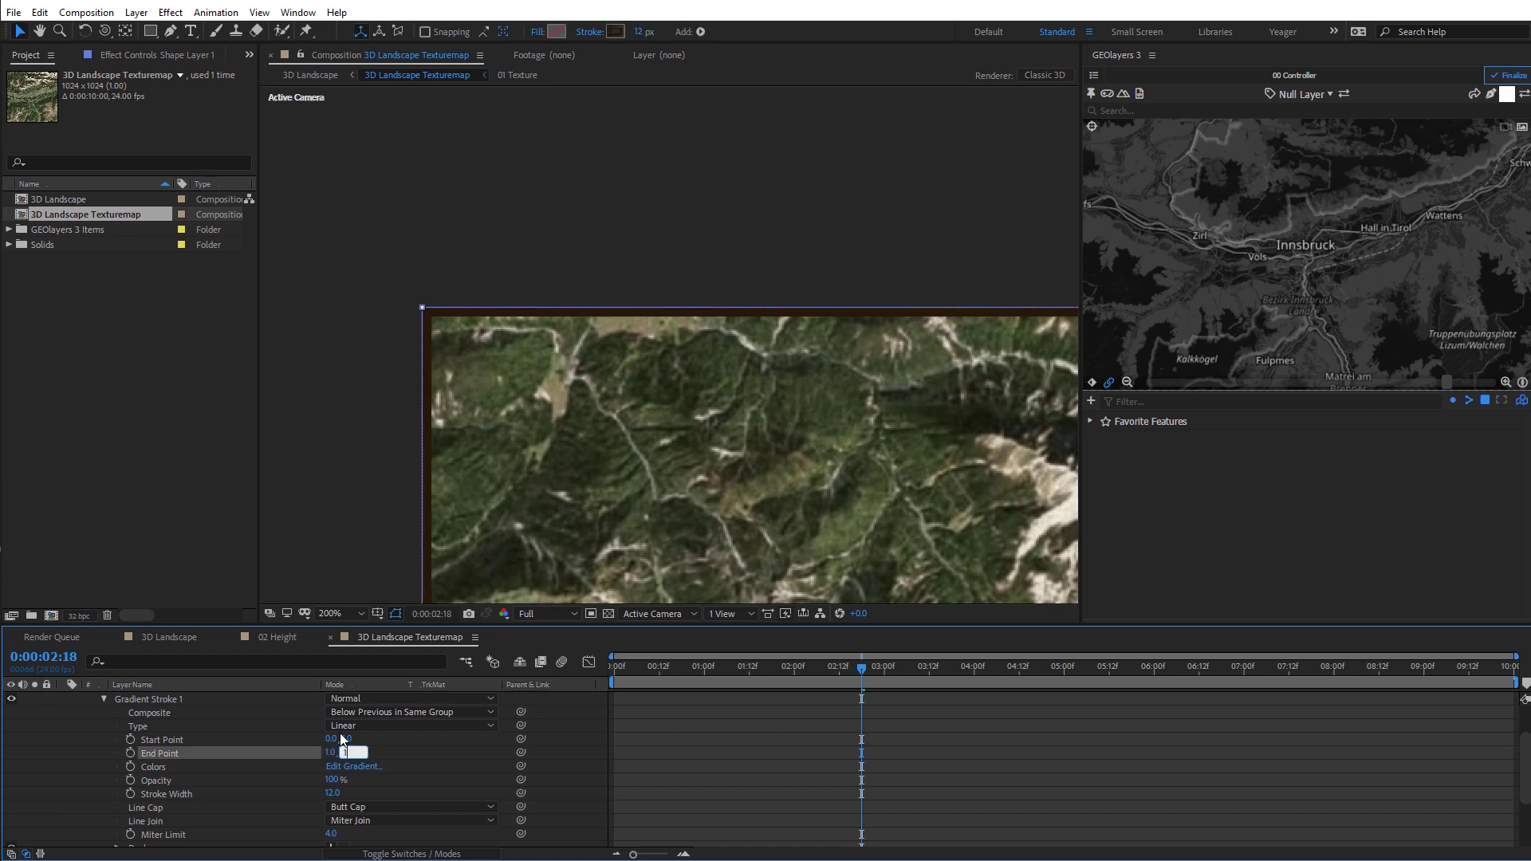
{"action": "type", "text": "1"}
{"action": "key", "text": "Return"}
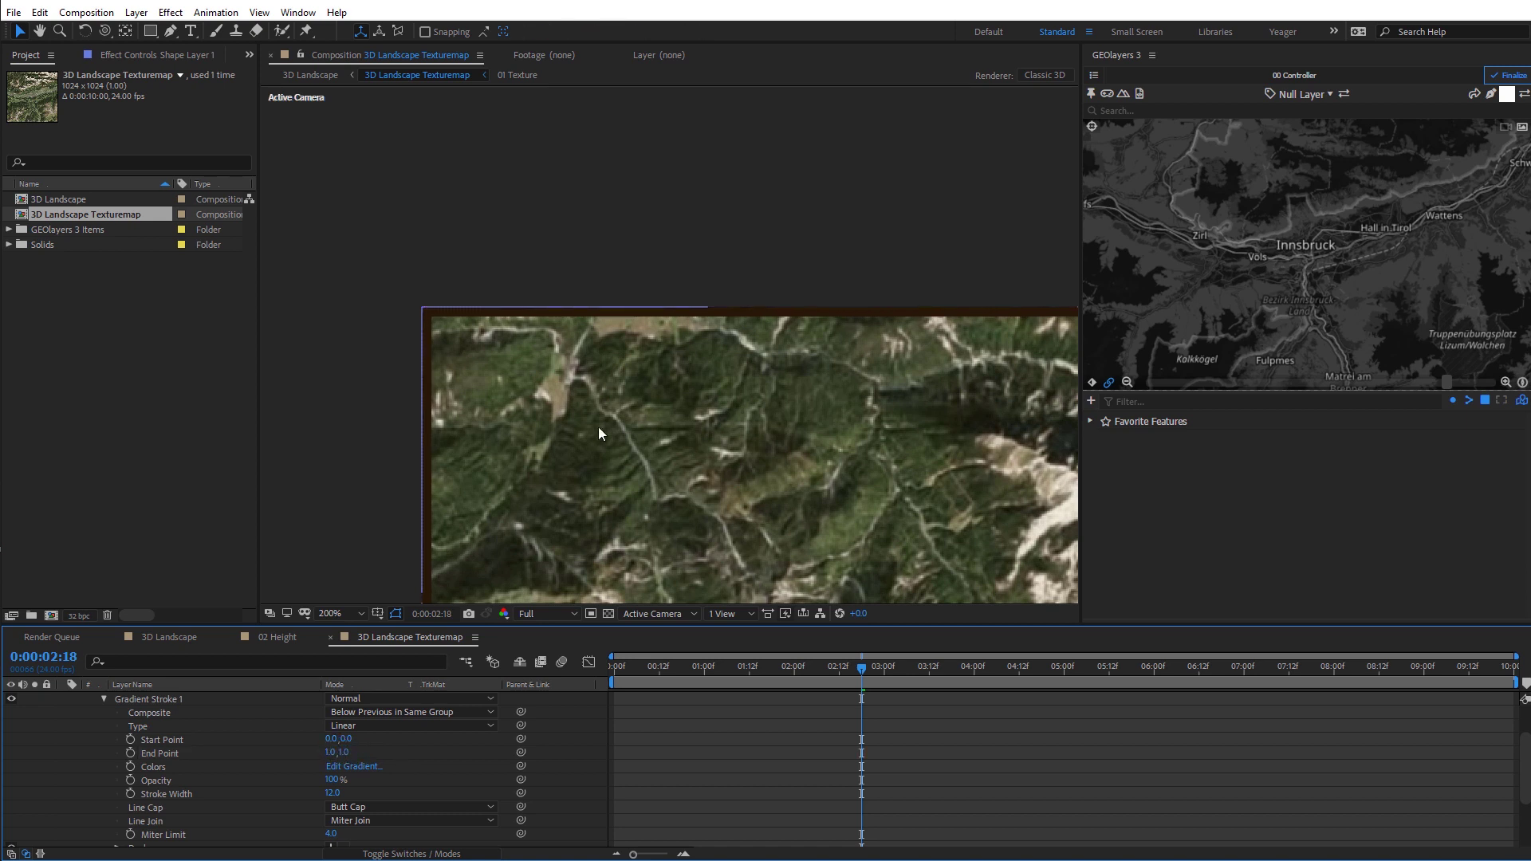
Try orange CD8127 as the start color of the texturemap border's gradient stroke.
{"action": "scroll", "coordinate": [767, 501], "scroll_direction": "down", "scroll_amount": 1}
{"action": "left_click_drag", "start_coordinate": [767, 501], "coordinate": [610, 318]}
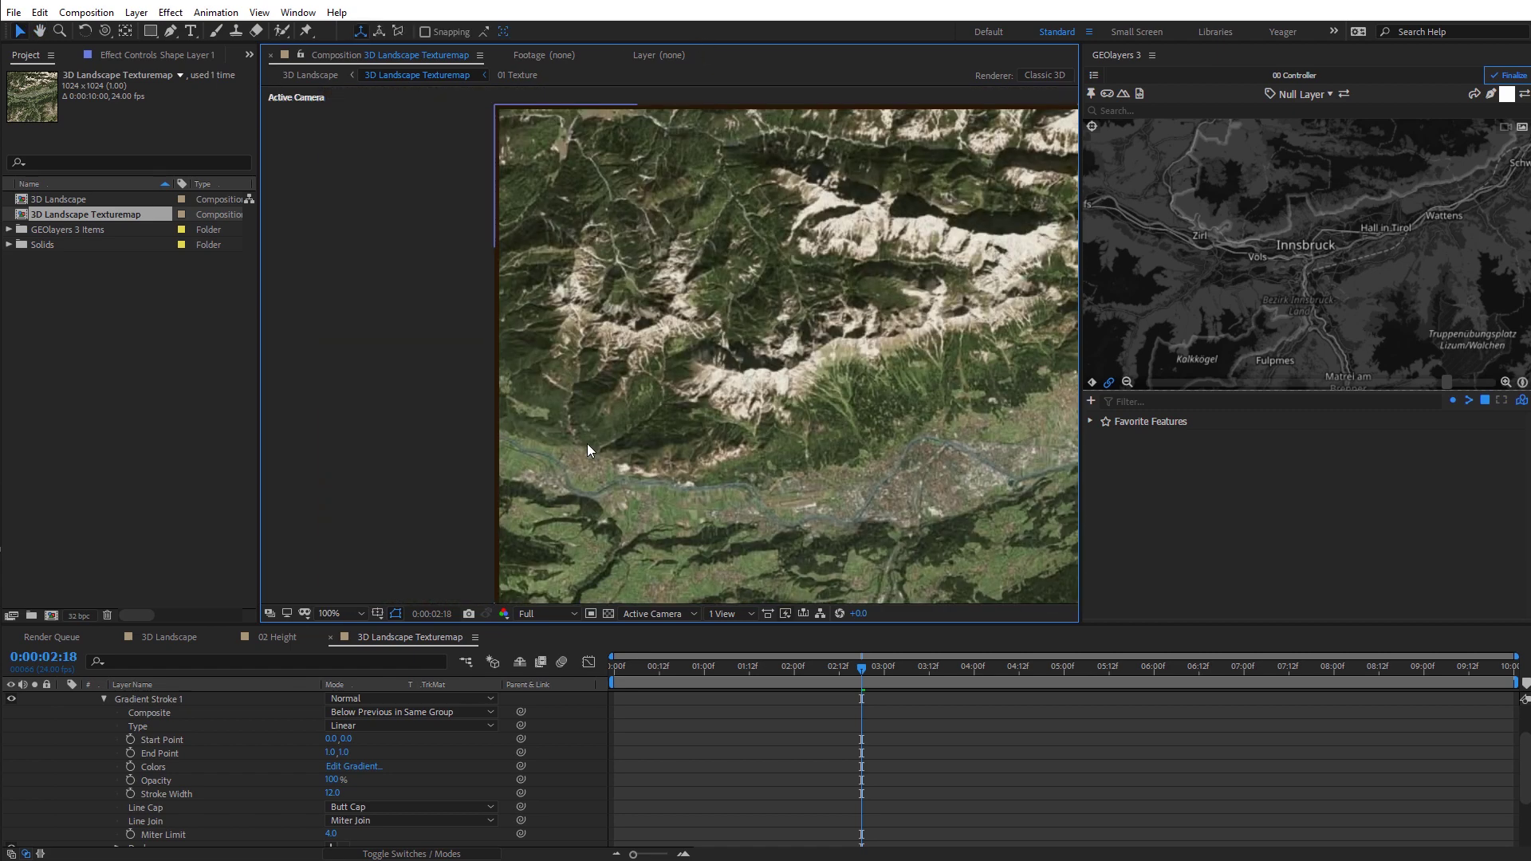
{"action": "mouse_move", "coordinate": [587, 443]}
{"action": "left_mouse_down"}
{"action": "mouse_move", "coordinate": [564, 297]}
{"action": "mouse_move", "coordinate": [571, 116]}
{"action": "left_mouse_up"}
{"action": "left_click_drag", "start_coordinate": [593, 423], "coordinate": [598, 382]}
{"action": "scroll", "coordinate": [598, 383], "scroll_direction": "up", "scroll_amount": 1}
{"action": "left_click_drag", "start_coordinate": [443, 506], "coordinate": [553, 472]}
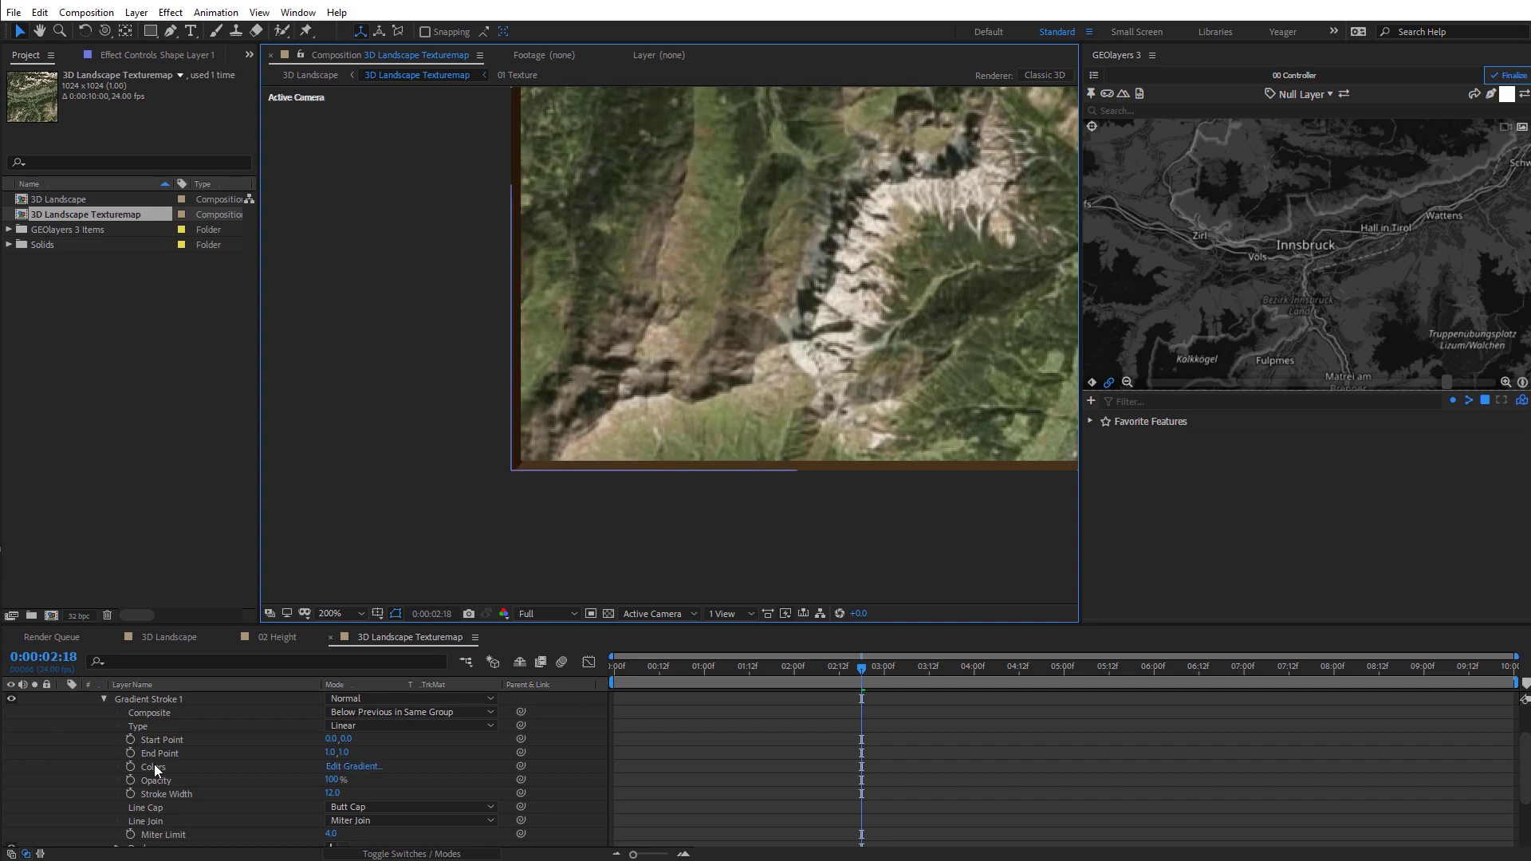
{"action": "left_click", "coordinate": [354, 767]}
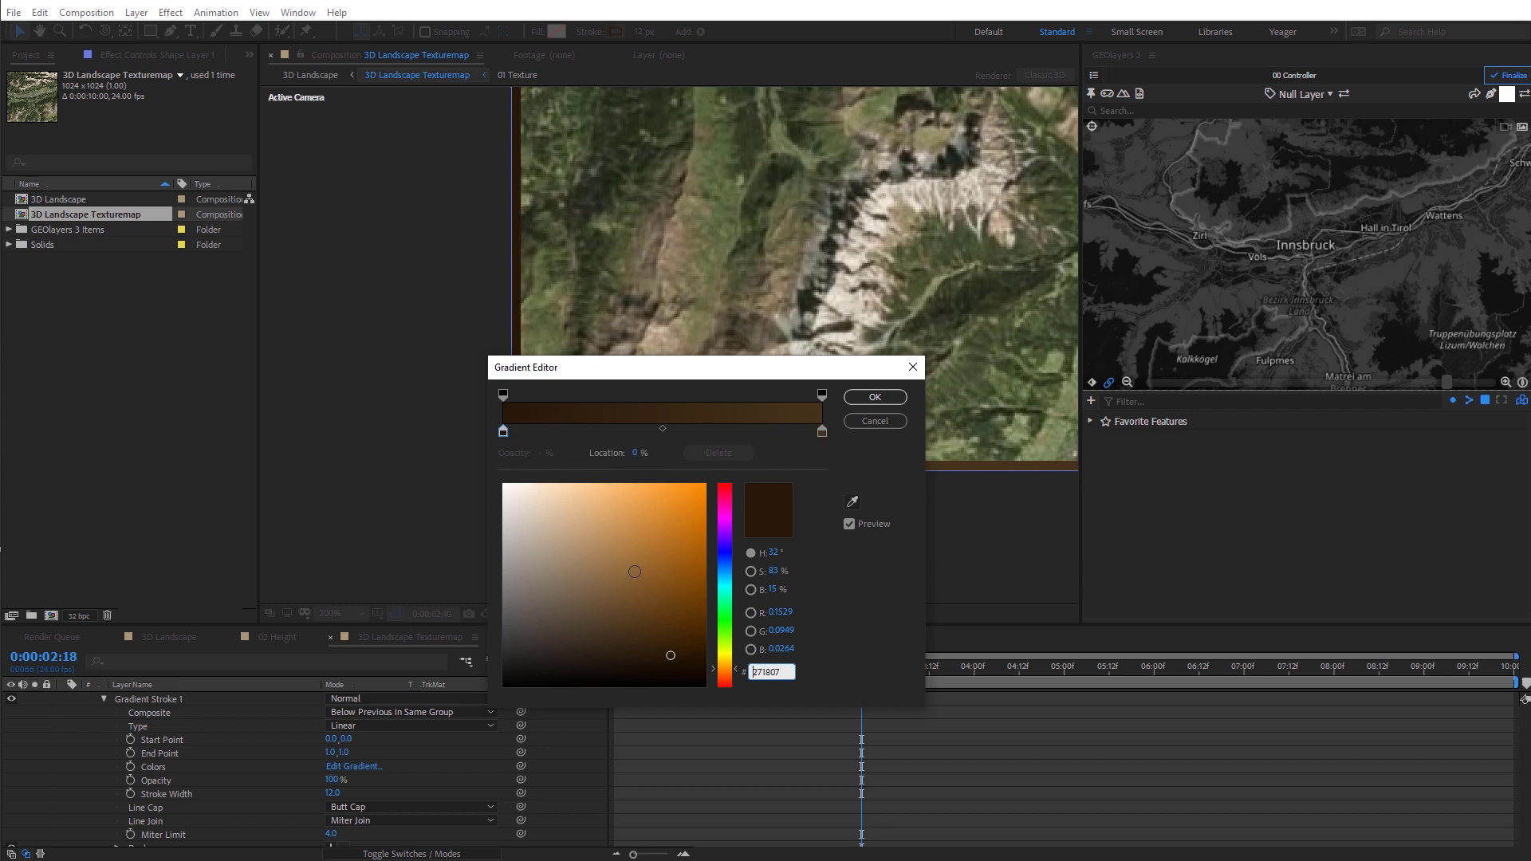
{"action": "mouse_move", "coordinate": [672, 653]}
{"action": "left_mouse_down"}
{"action": "mouse_move", "coordinate": [646, 526]}
{"action": "mouse_move", "coordinate": [670, 523]}
{"action": "left_mouse_up"}
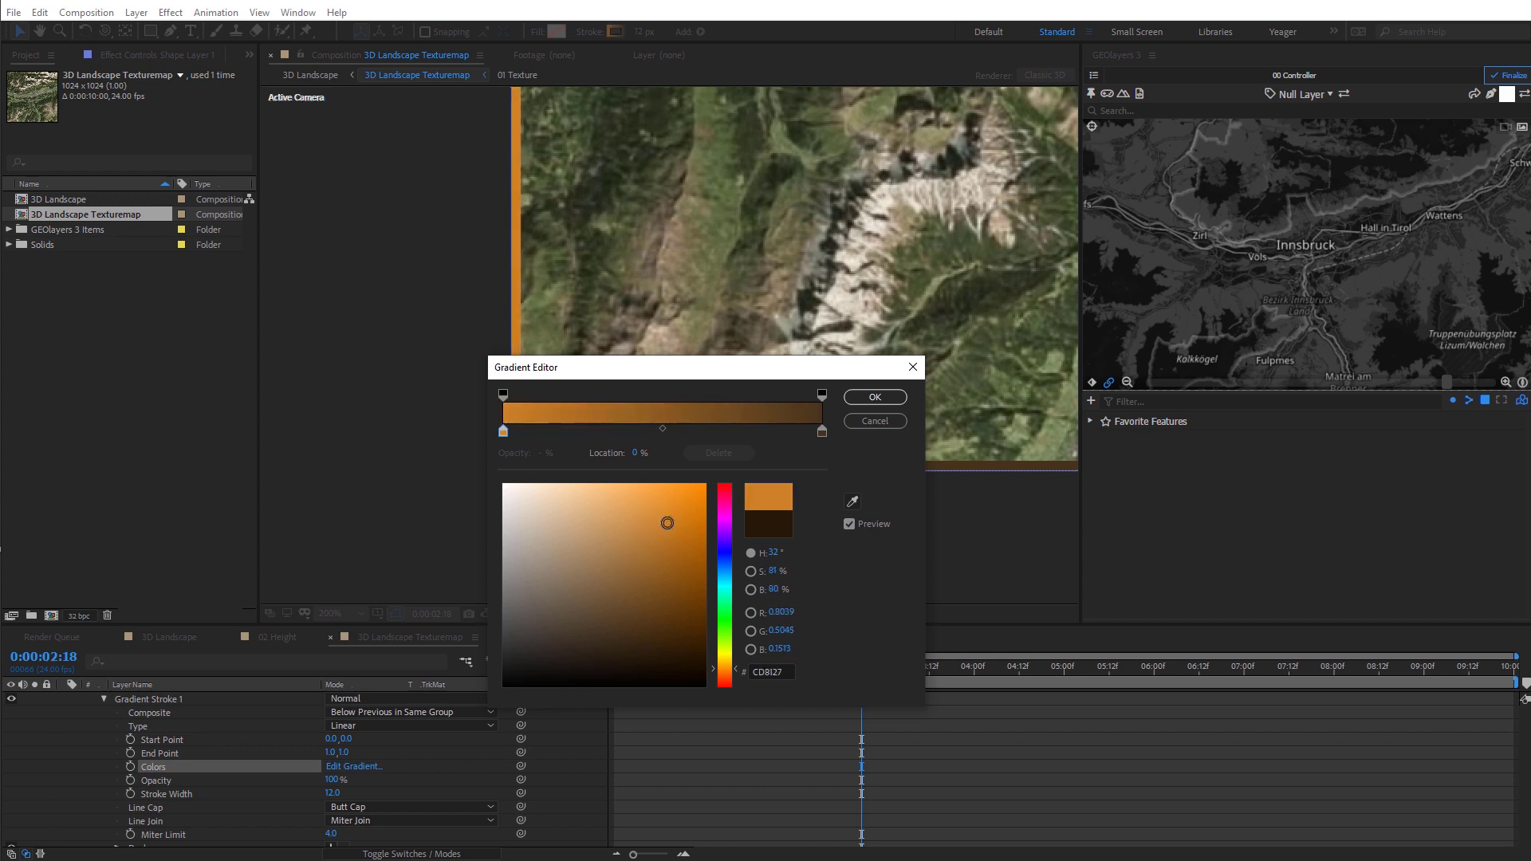
{"action": "left_click_drag", "start_coordinate": [735, 368], "coordinate": [844, 547]}
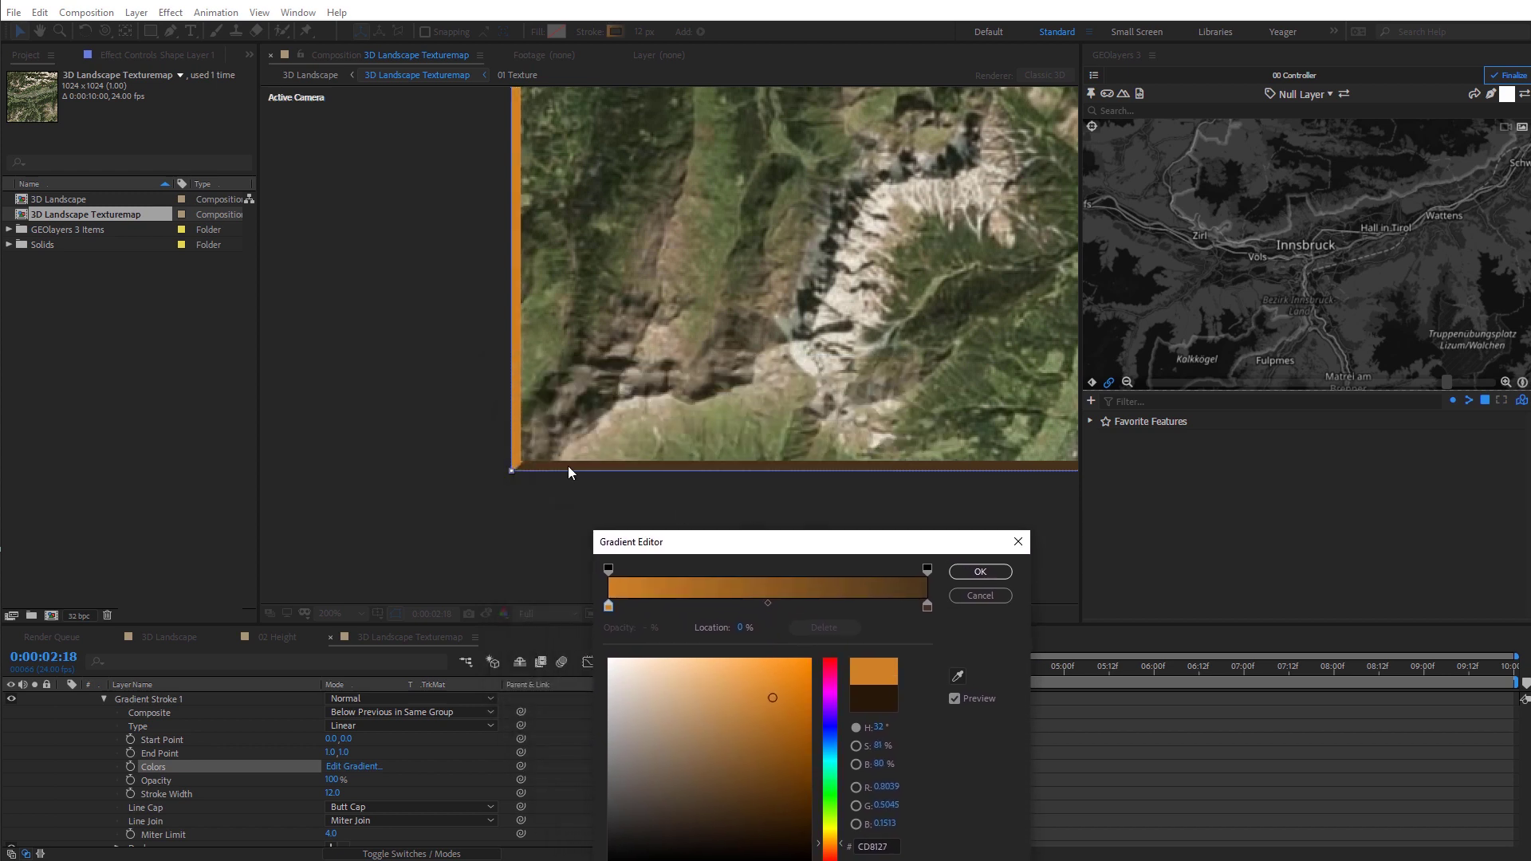
{"action": "left_click", "coordinate": [964, 594]}
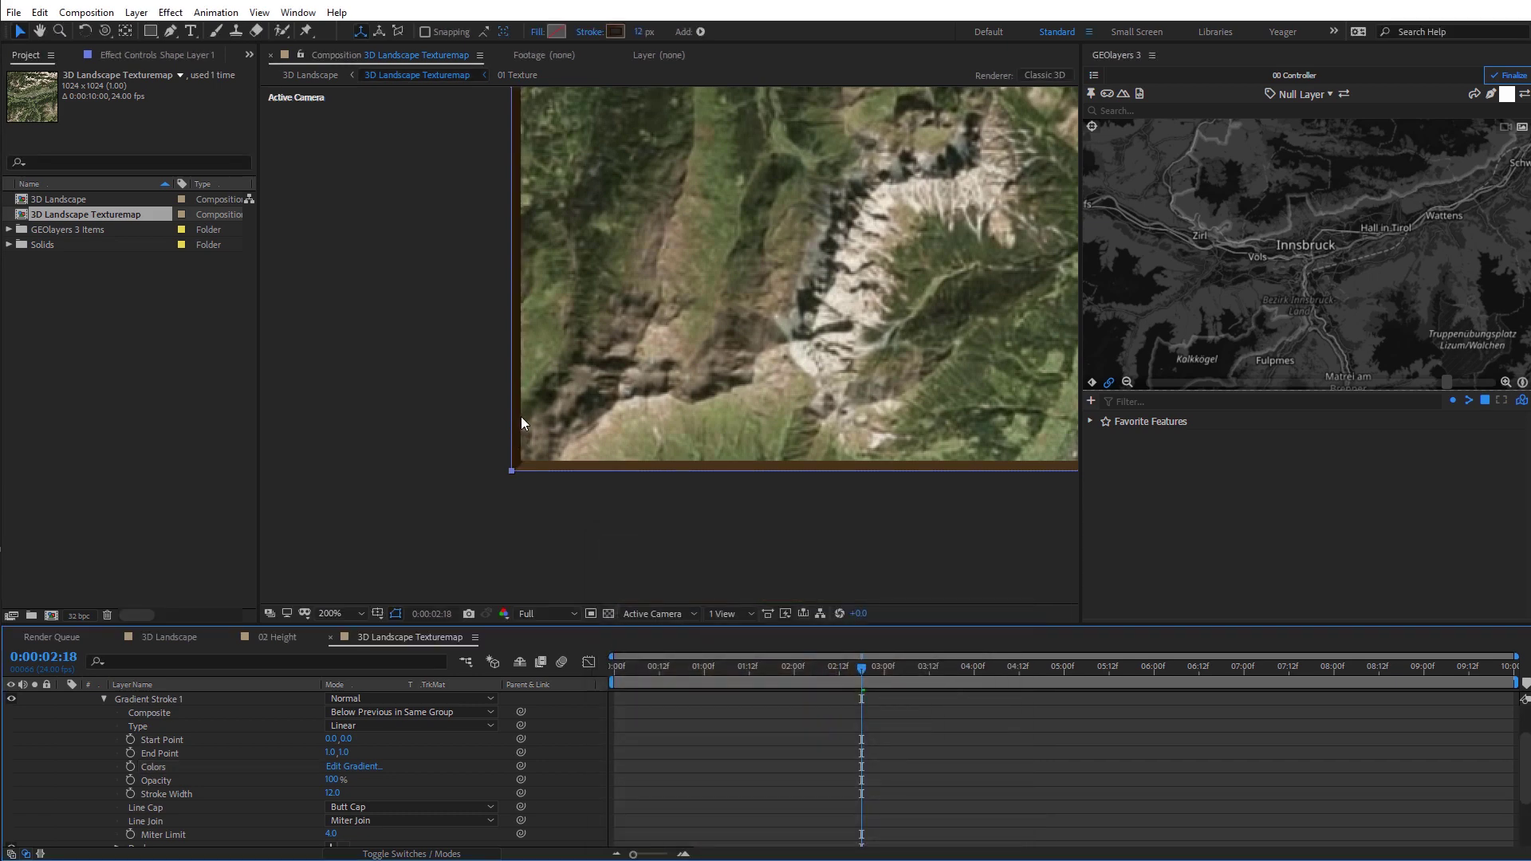
In the 3D Landscape comp, set the Z Rotation of the CAMERA BEARING layer to 26°.
{"action": "scroll", "coordinate": [582, 467], "scroll_direction": "down", "scroll_amount": 2}
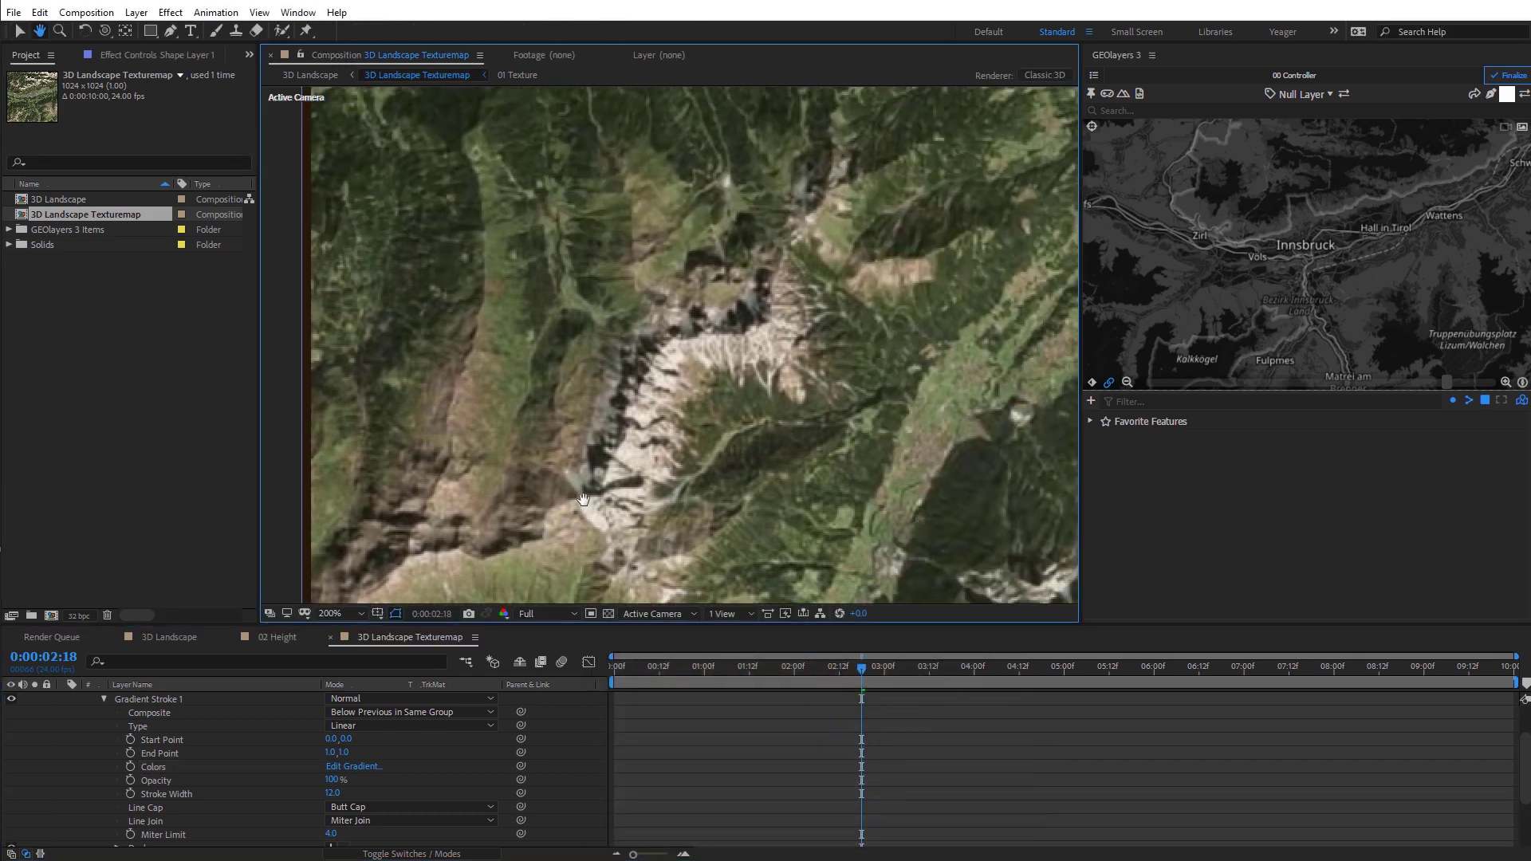
{"action": "left_click_drag", "start_coordinate": [724, 362], "coordinate": [546, 481]}
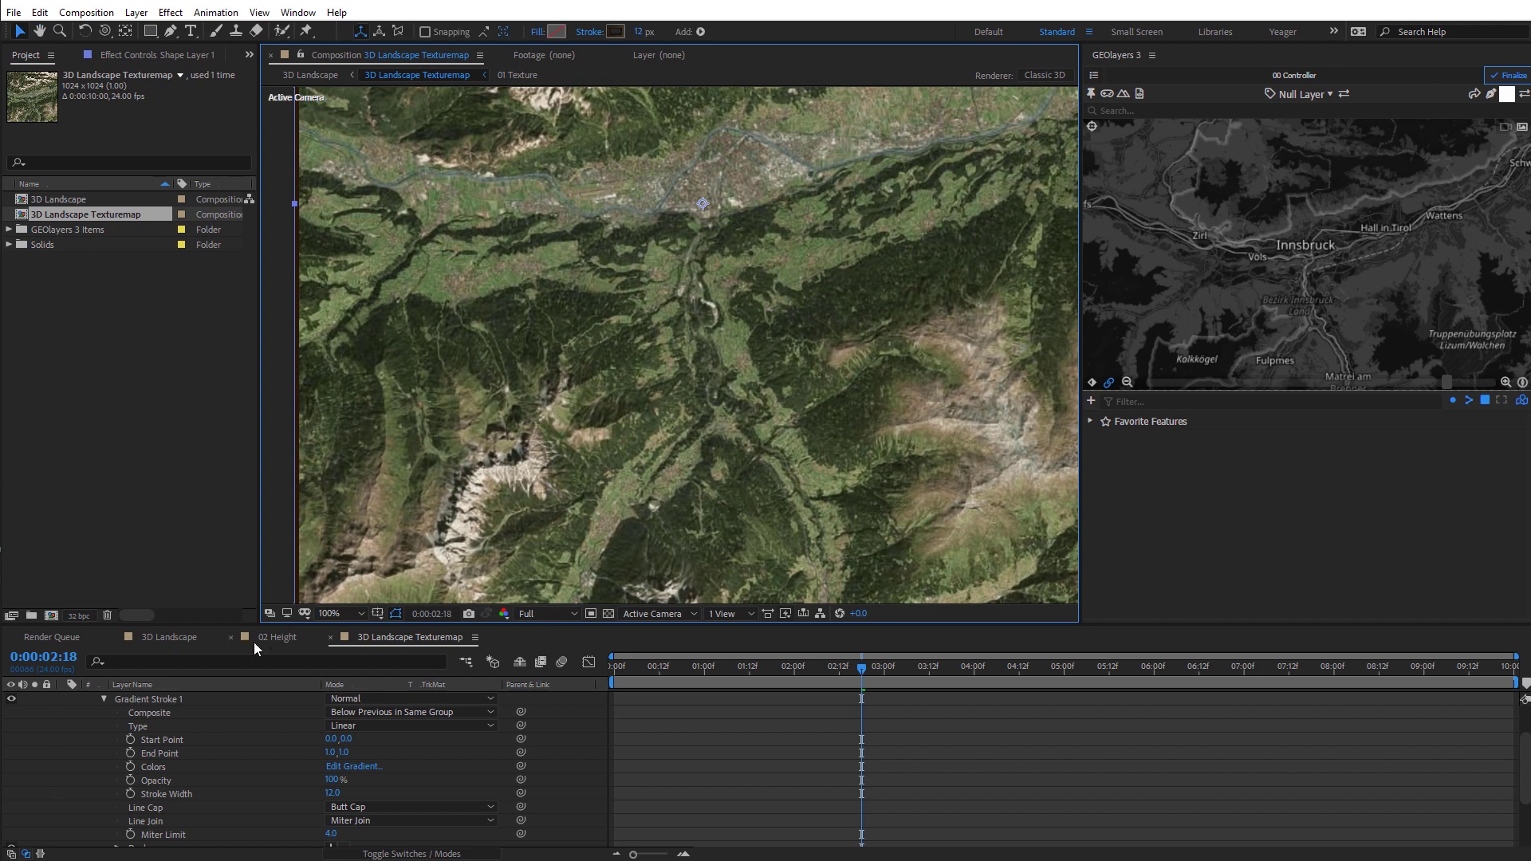
{"action": "left_click", "coordinate": [169, 637]}
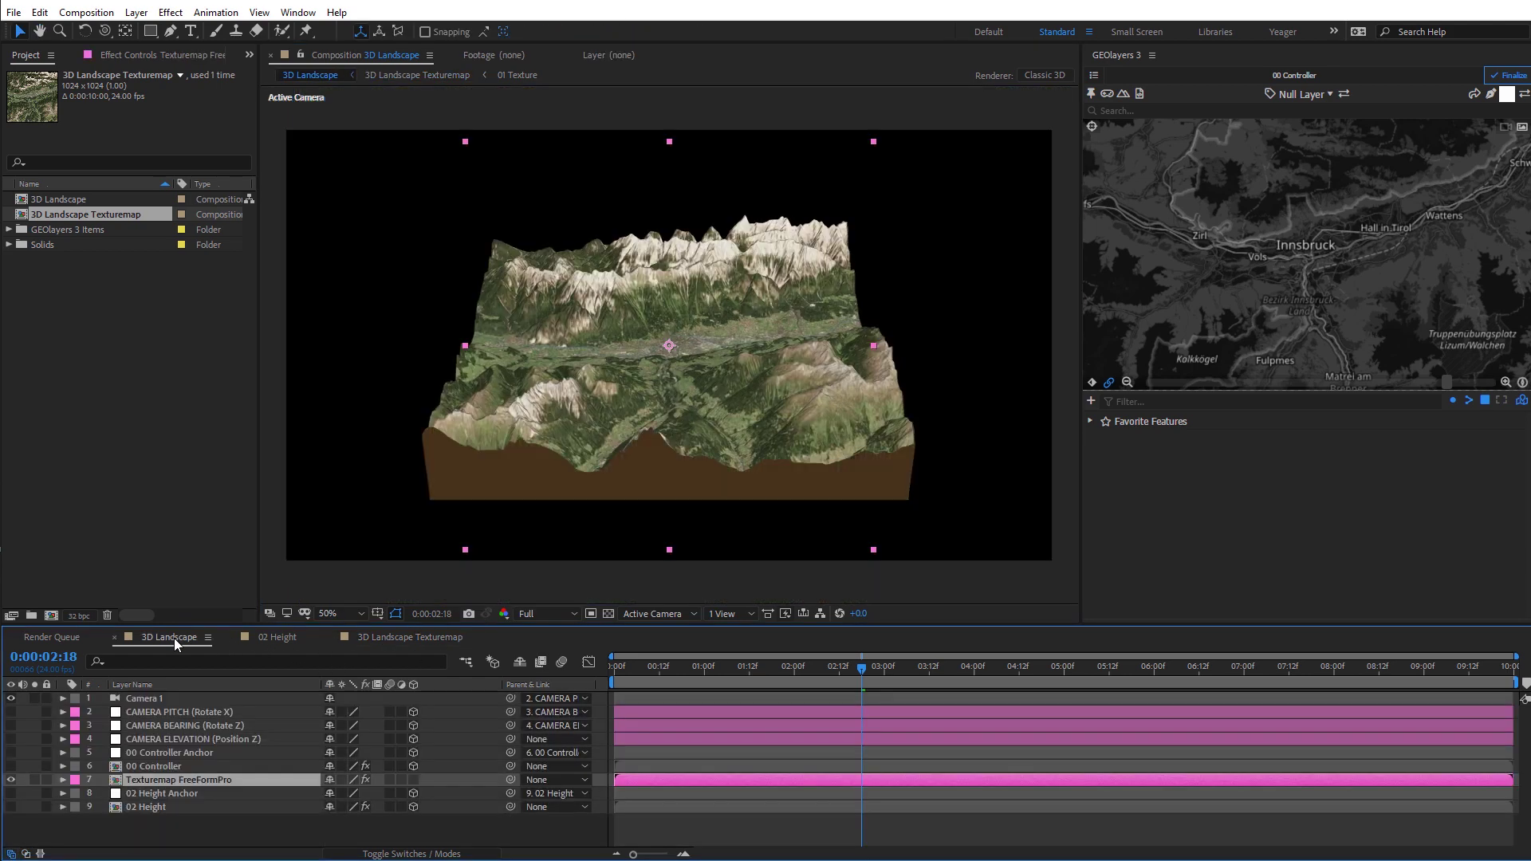
{"action": "left_click", "coordinate": [213, 726]}
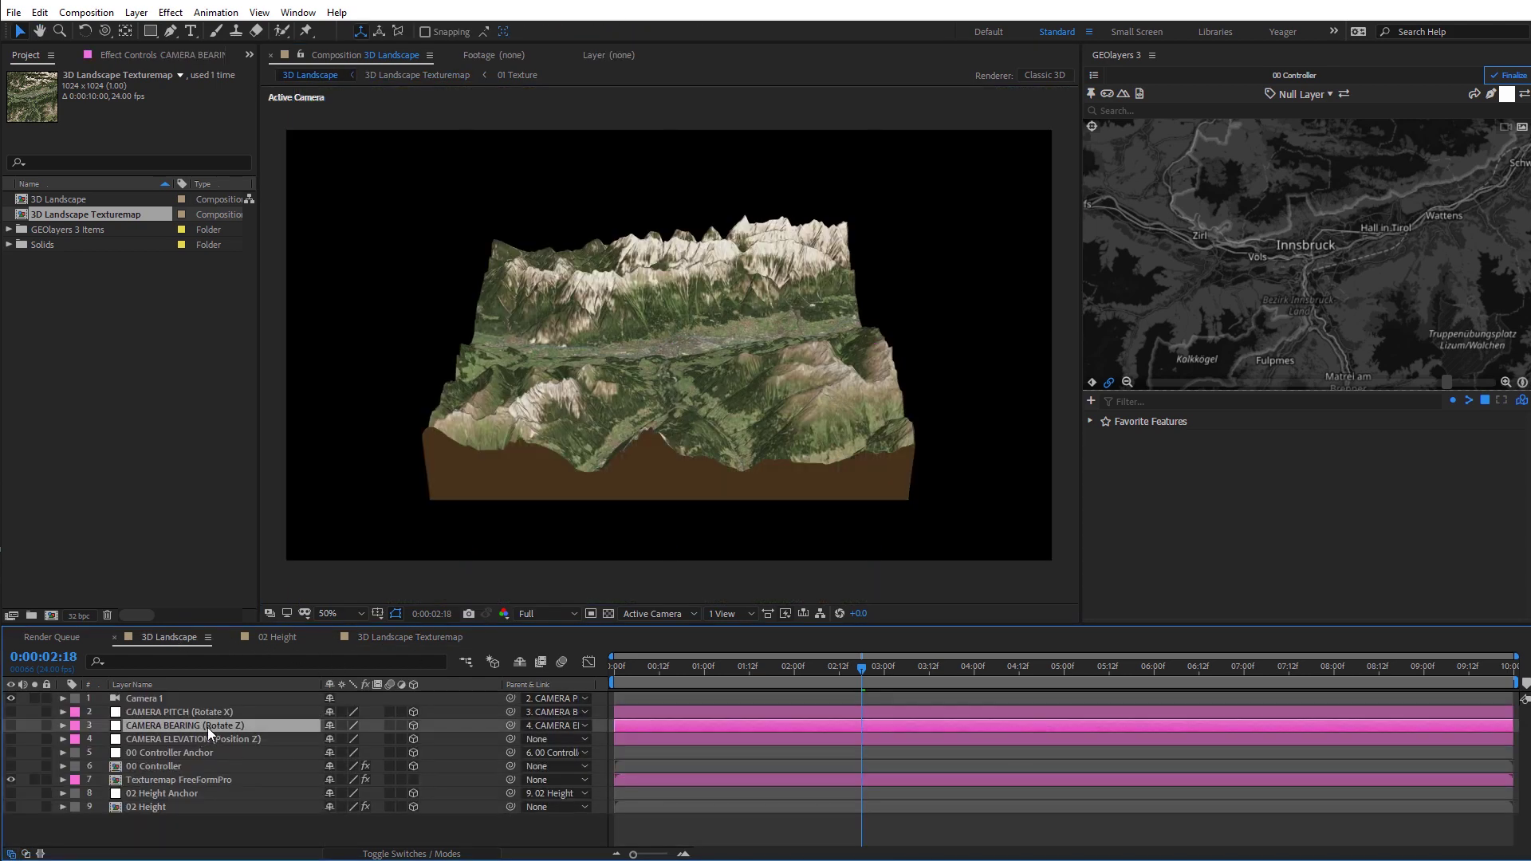
{"action": "key", "text": "r"}
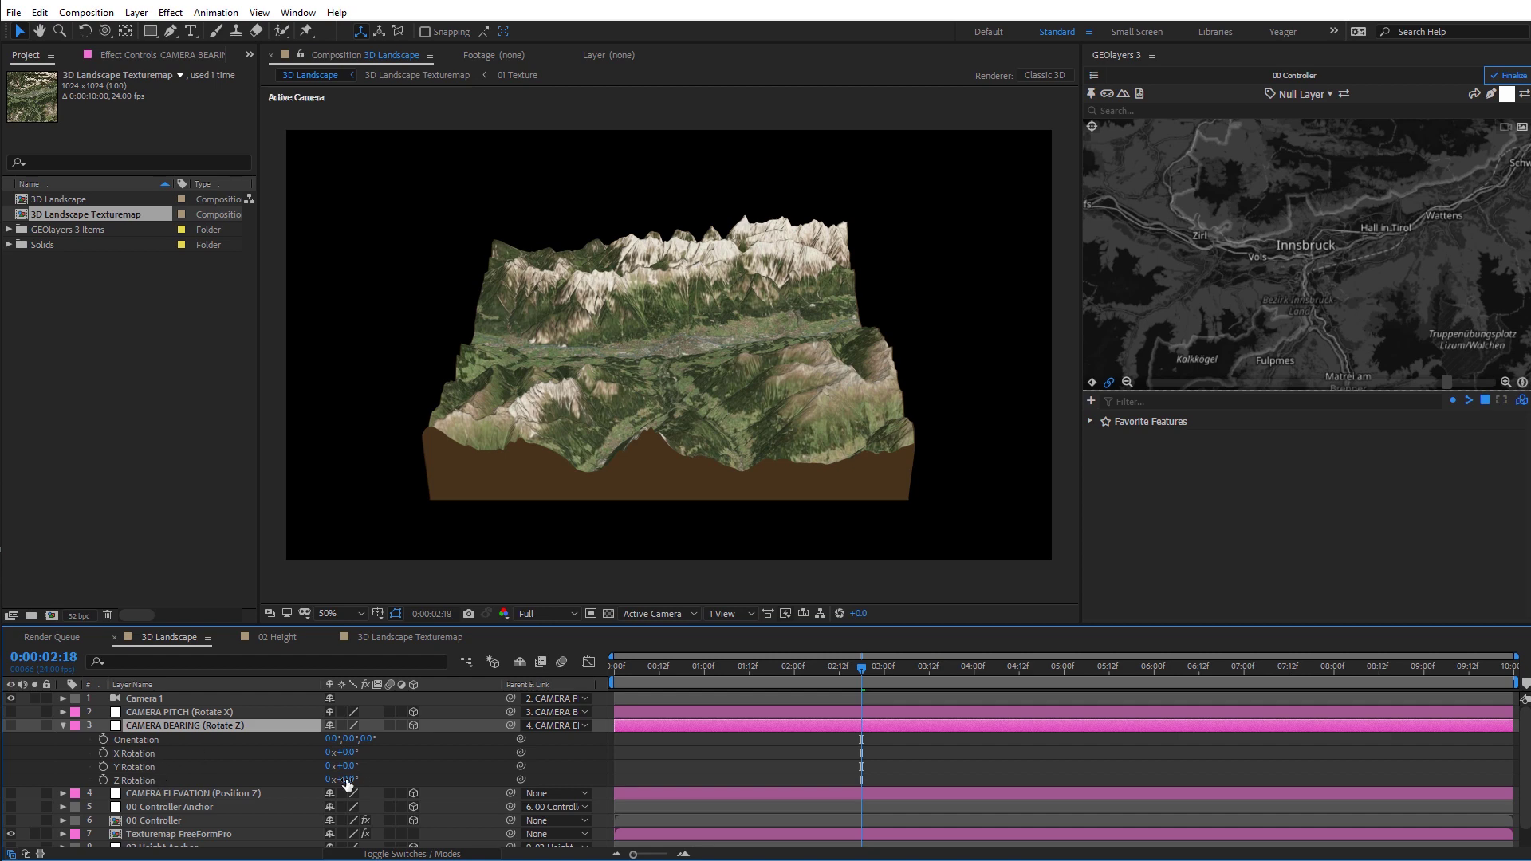
{"action": "left_click_drag", "start_coordinate": [348, 779], "coordinate": [363, 774]}
Set the Z position of the CAMERA ELEVATION layer to 0 in the 3D Landscape comp.
{"action": "left_click", "coordinate": [179, 792]}
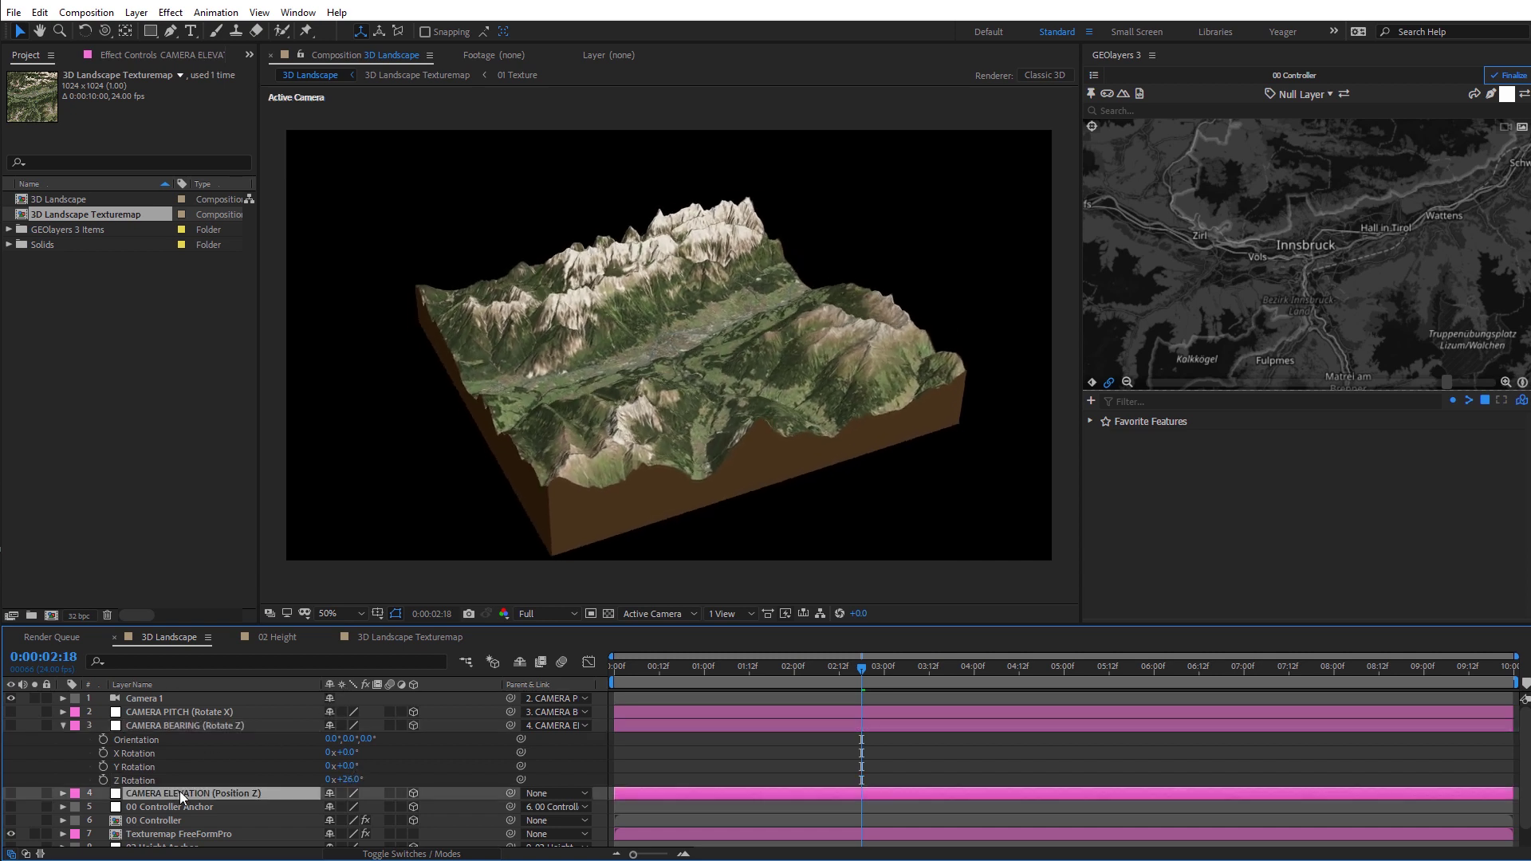
{"action": "key", "text": "p"}
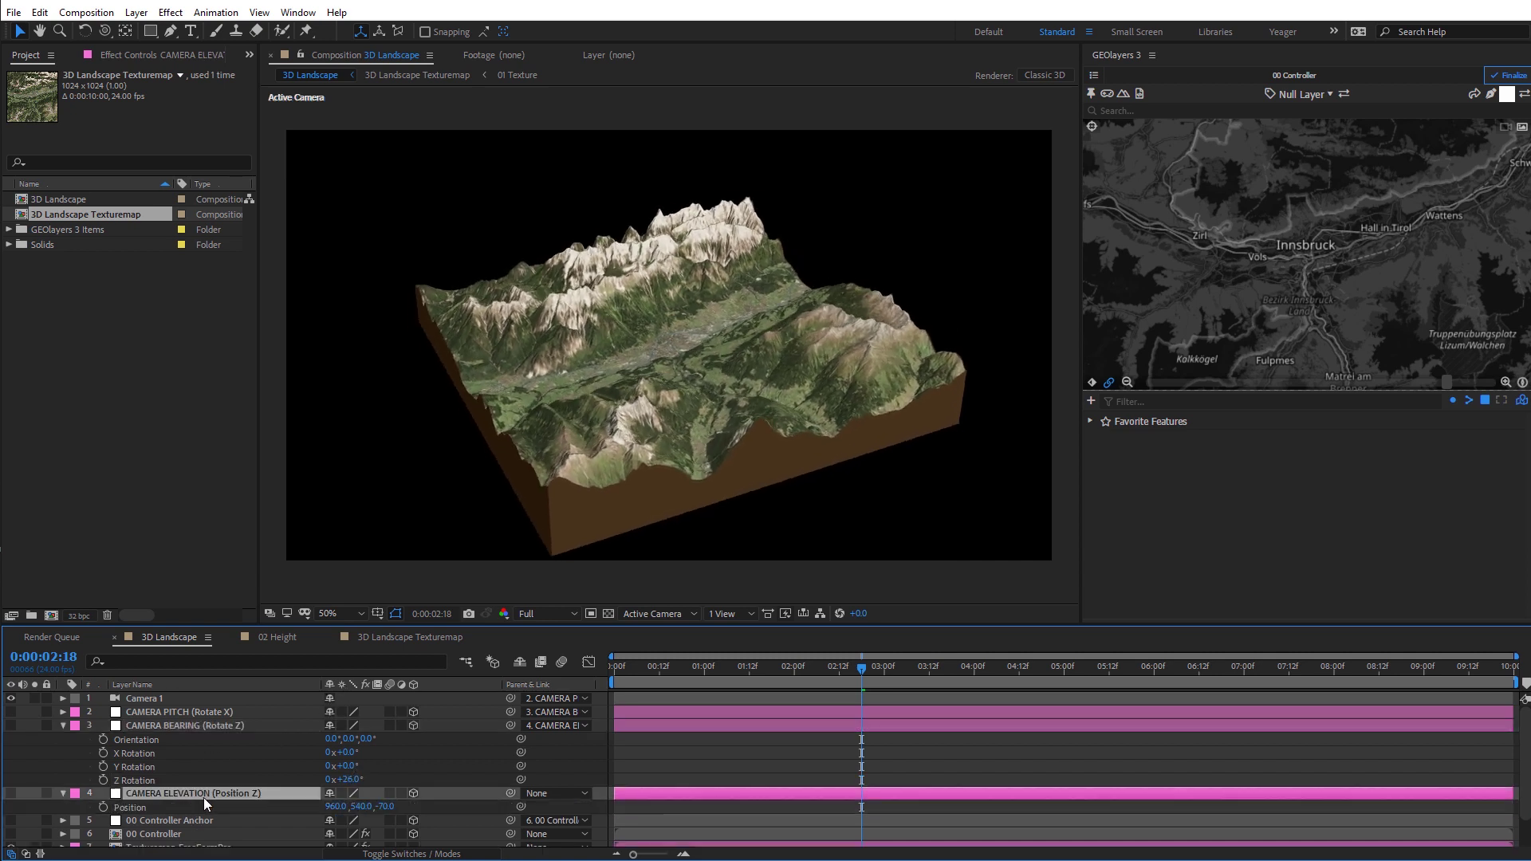
{"action": "left_click_drag", "start_coordinate": [374, 806], "coordinate": [434, 807]}
{"action": "left_click", "coordinate": [384, 807]}
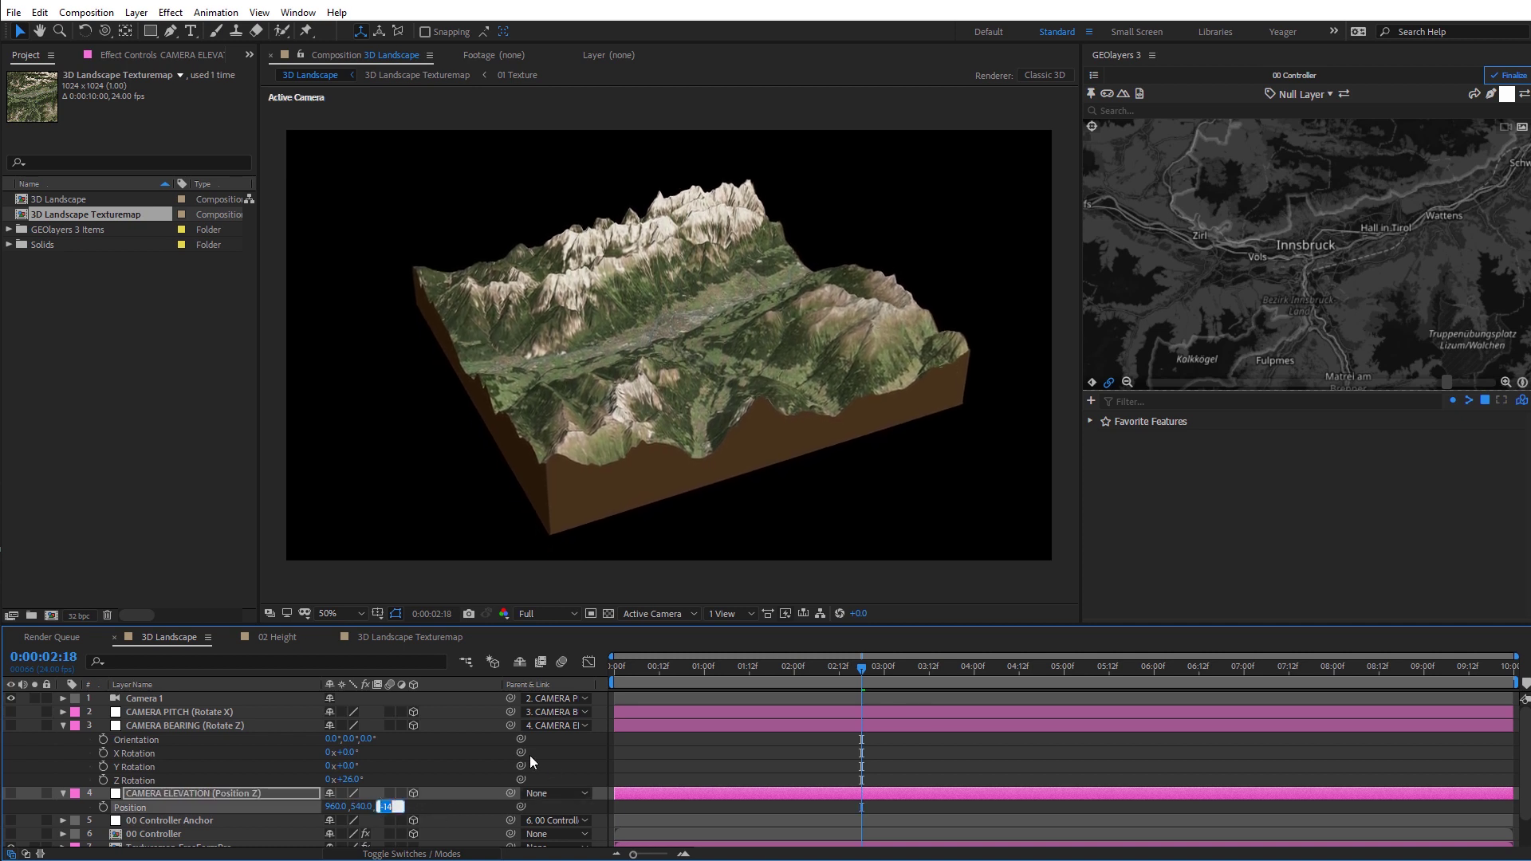
{"action": "type", "text": "0"}
{"action": "key", "text": "Return"}
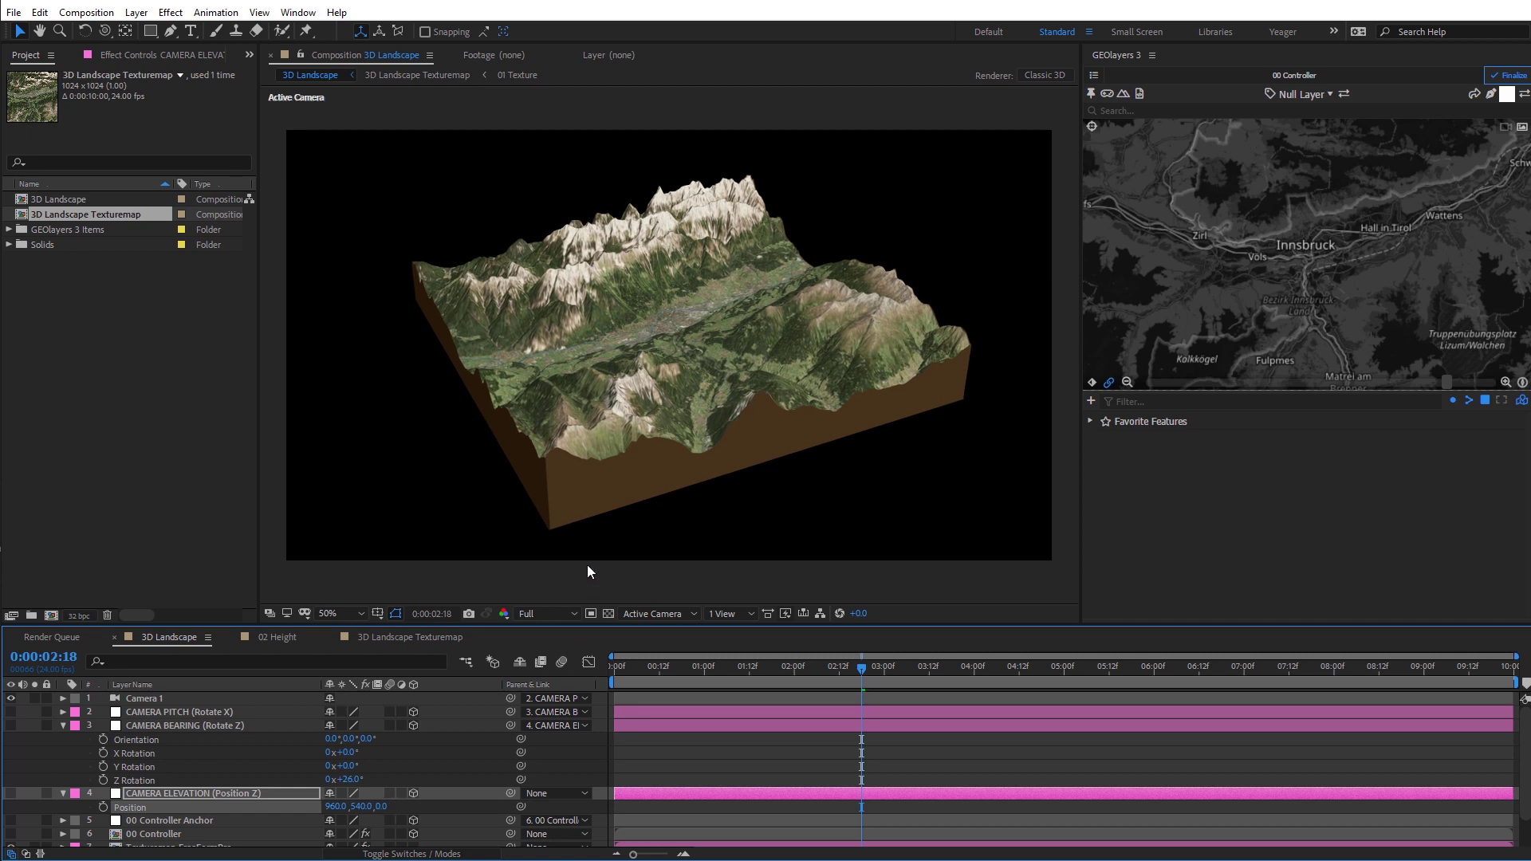
Set the Elevation slider of the Texturemap FreeFormPro layer to 120 and move the current time to 0:00:03:00.
{"action": "scroll", "coordinate": [436, 674], "scroll_direction": "down", "scroll_amount": 1}
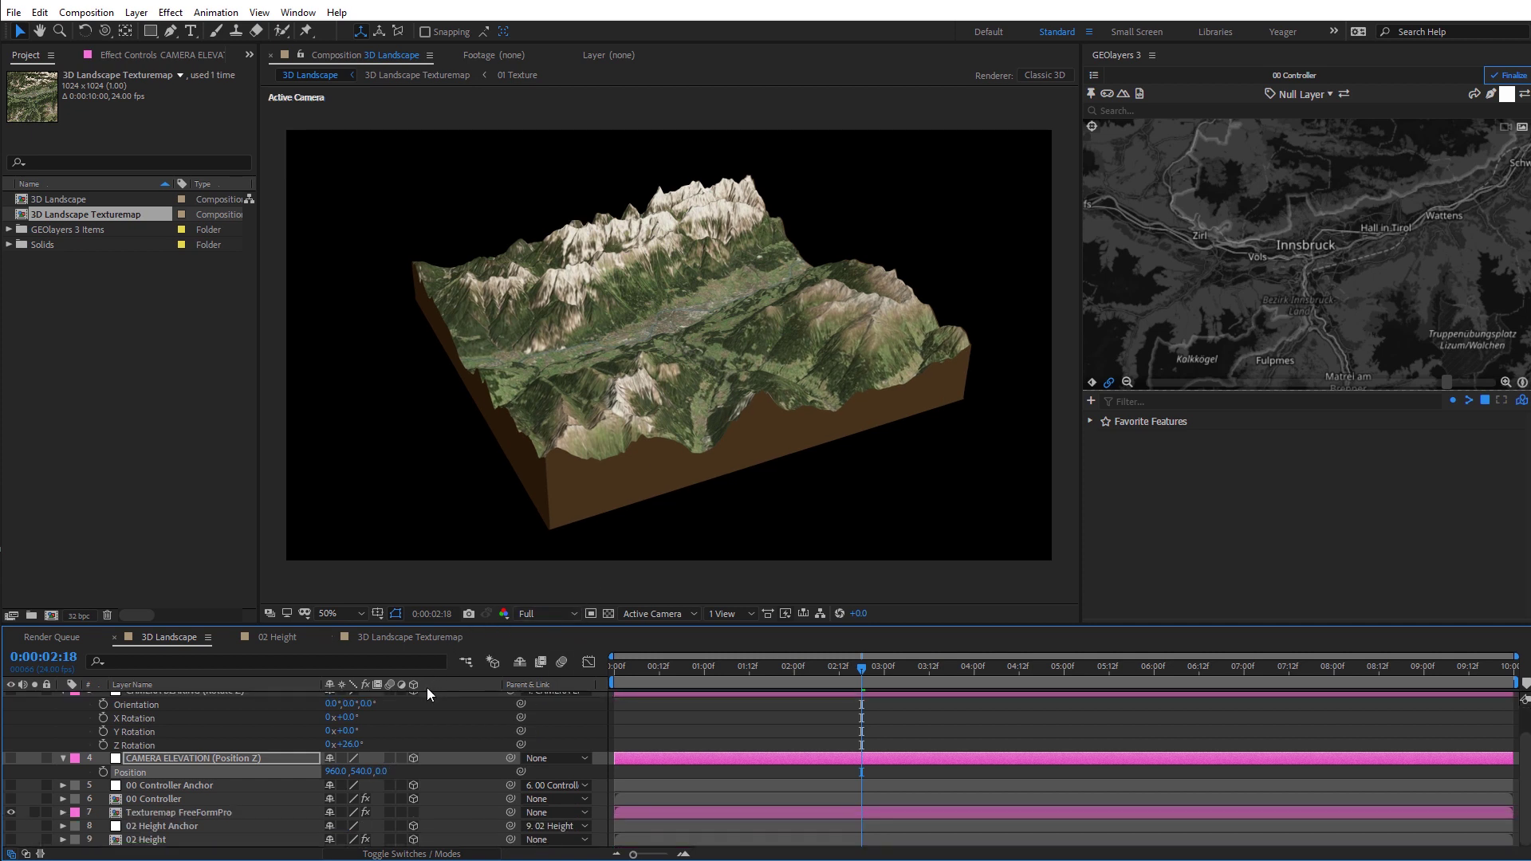
{"action": "left_click", "coordinate": [191, 811]}
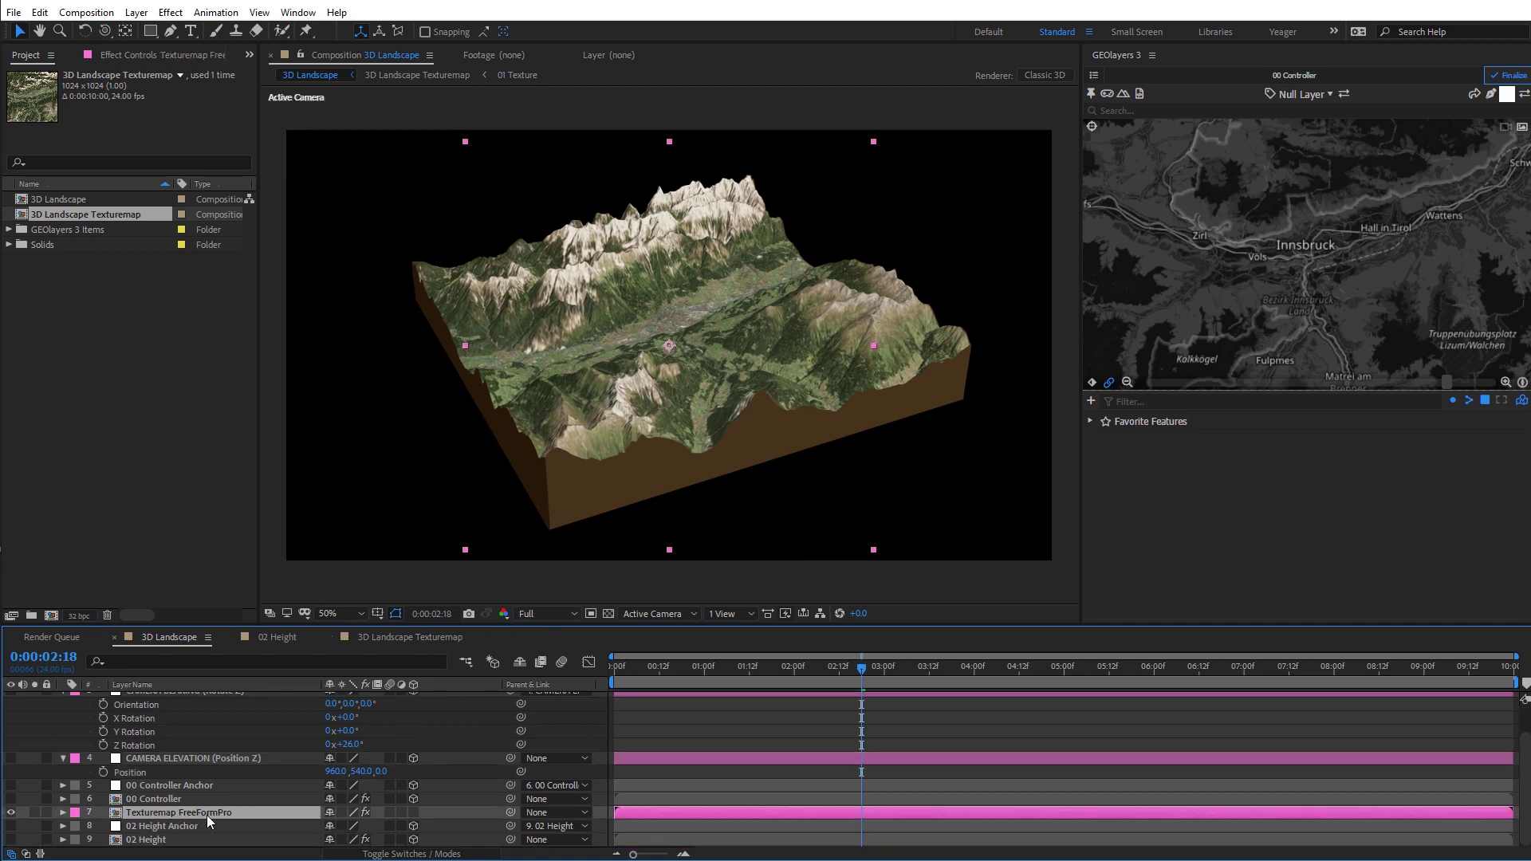
{"action": "left_click", "coordinate": [135, 54]}
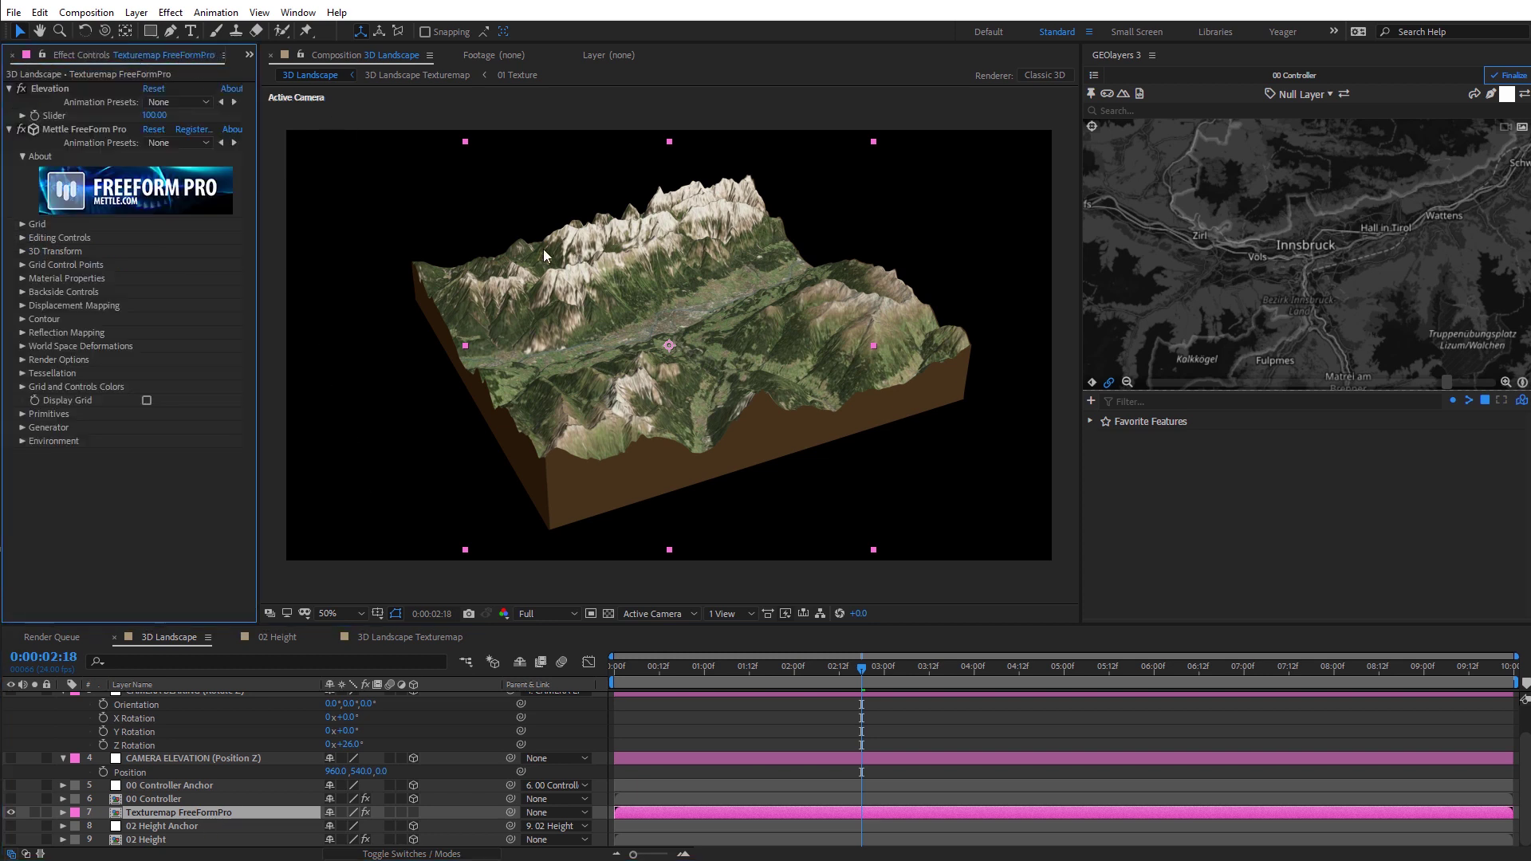
{"action": "left_click", "coordinate": [156, 116]}
{"action": "type", "text": "120"}
{"action": "key", "text": "Return"}
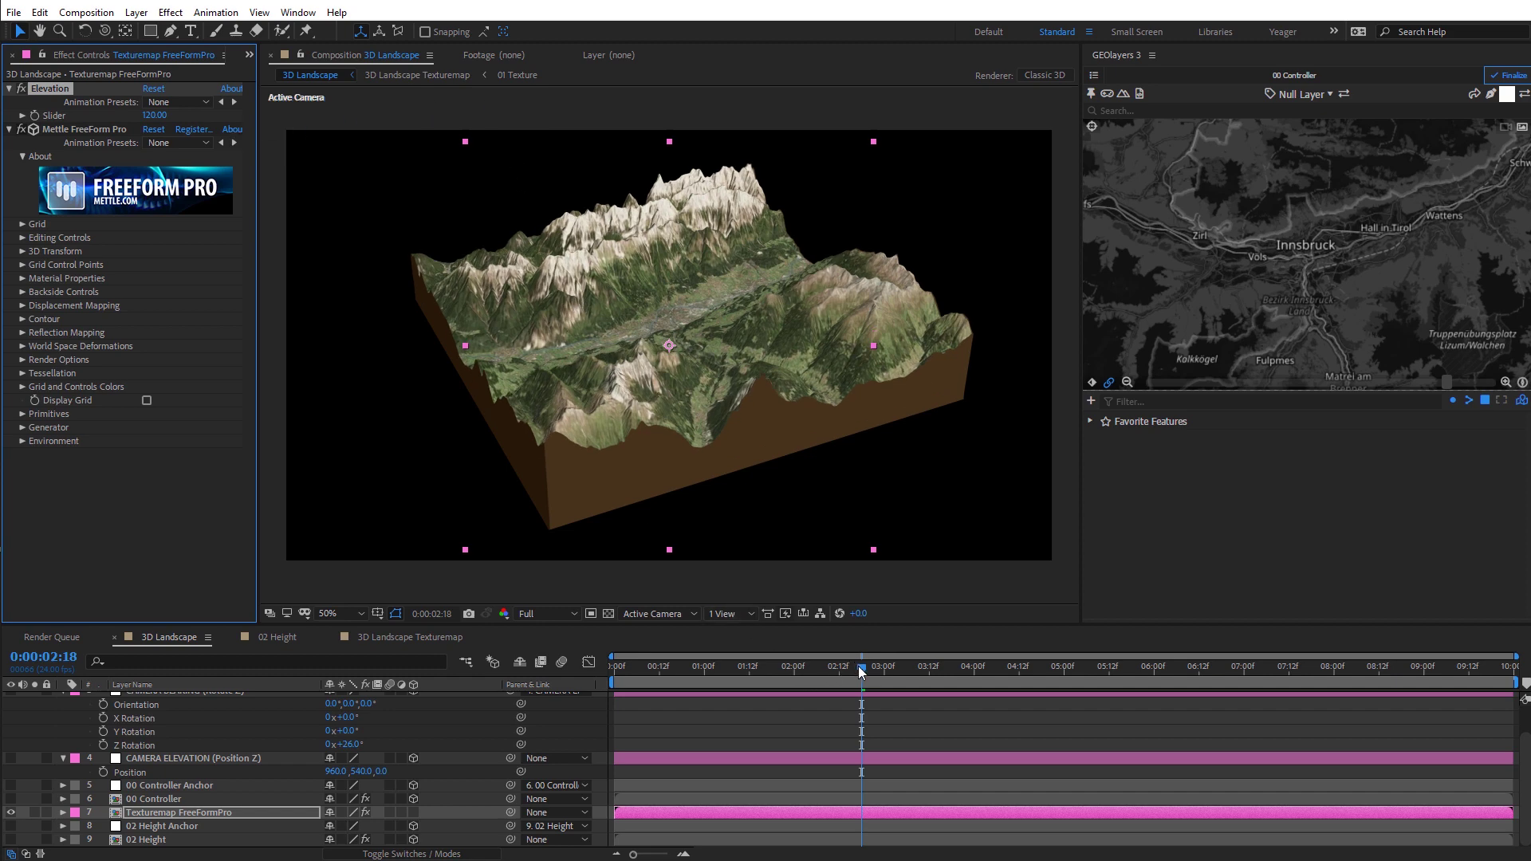
{"action": "mouse_move", "coordinate": [861, 668]}
{"action": "left_mouse_down"}
{"action": "mouse_move", "coordinate": [679, 668]}
{"action": "mouse_move", "coordinate": [883, 678]}
{"action": "left_mouse_up"}
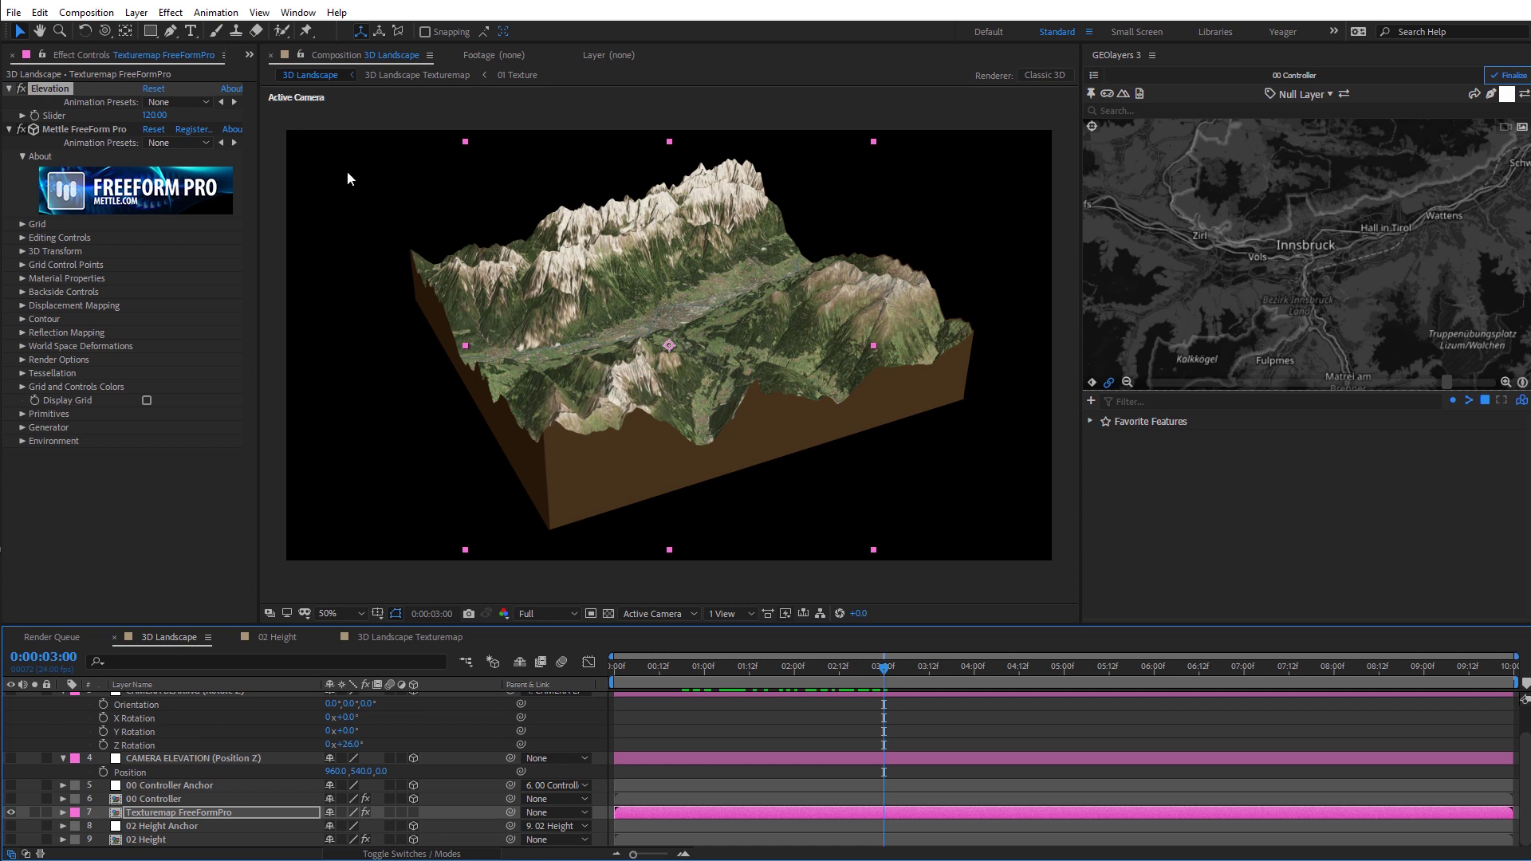
Create a new 3840 × 1920 px composition named FLUX at 24 fps with a duration of 0:00:10:05.
{"action": "left_click", "coordinate": [249, 55]}
{"action": "left_click", "coordinate": [281, 74]}
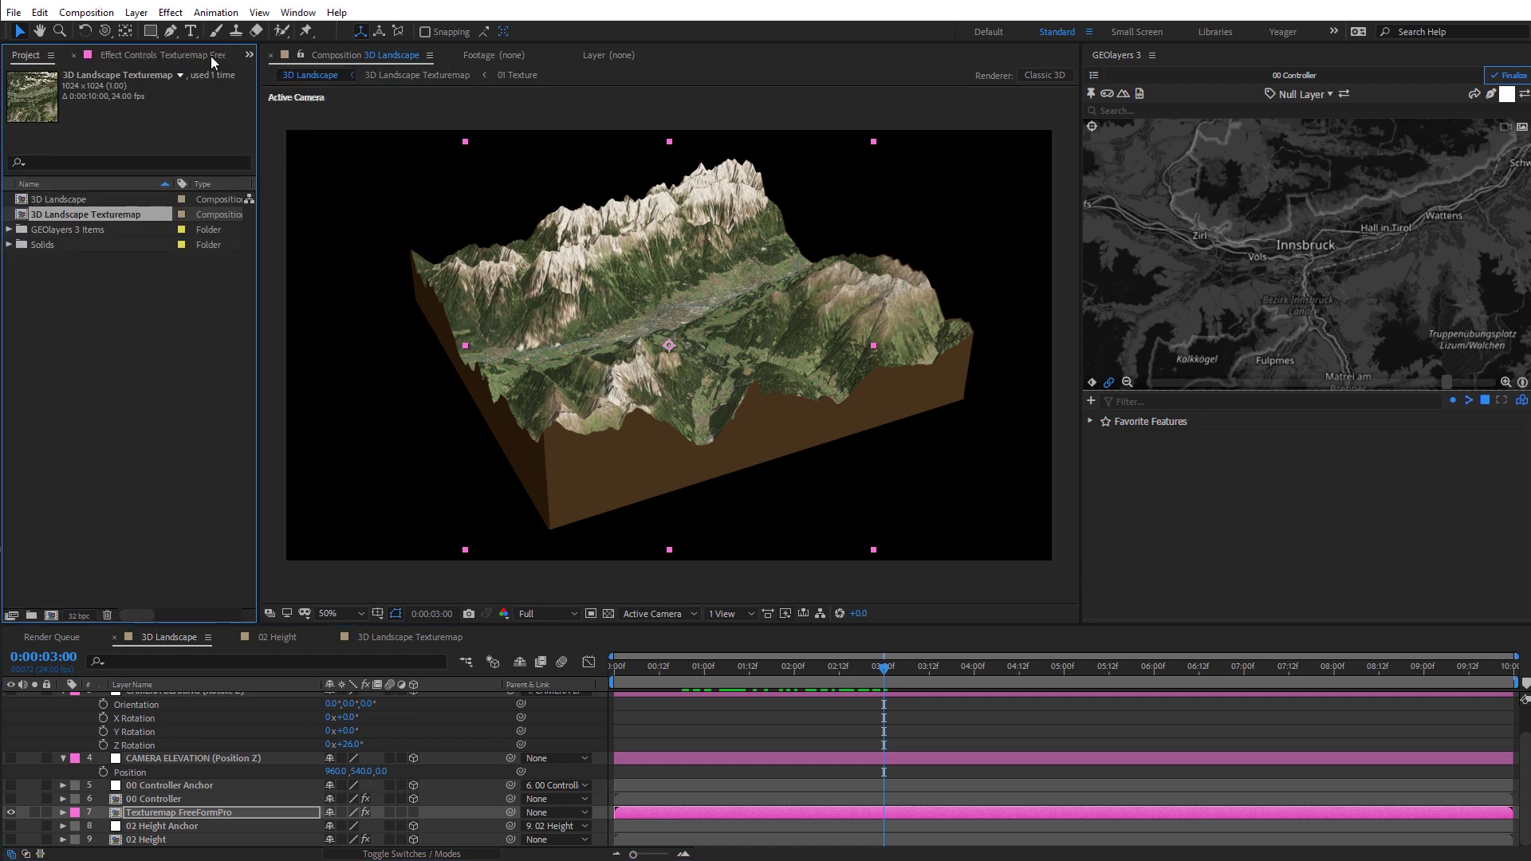
{"action": "left_click", "coordinate": [51, 616]}
{"action": "left_click_drag", "start_coordinate": [931, 458], "coordinate": [579, 263]}
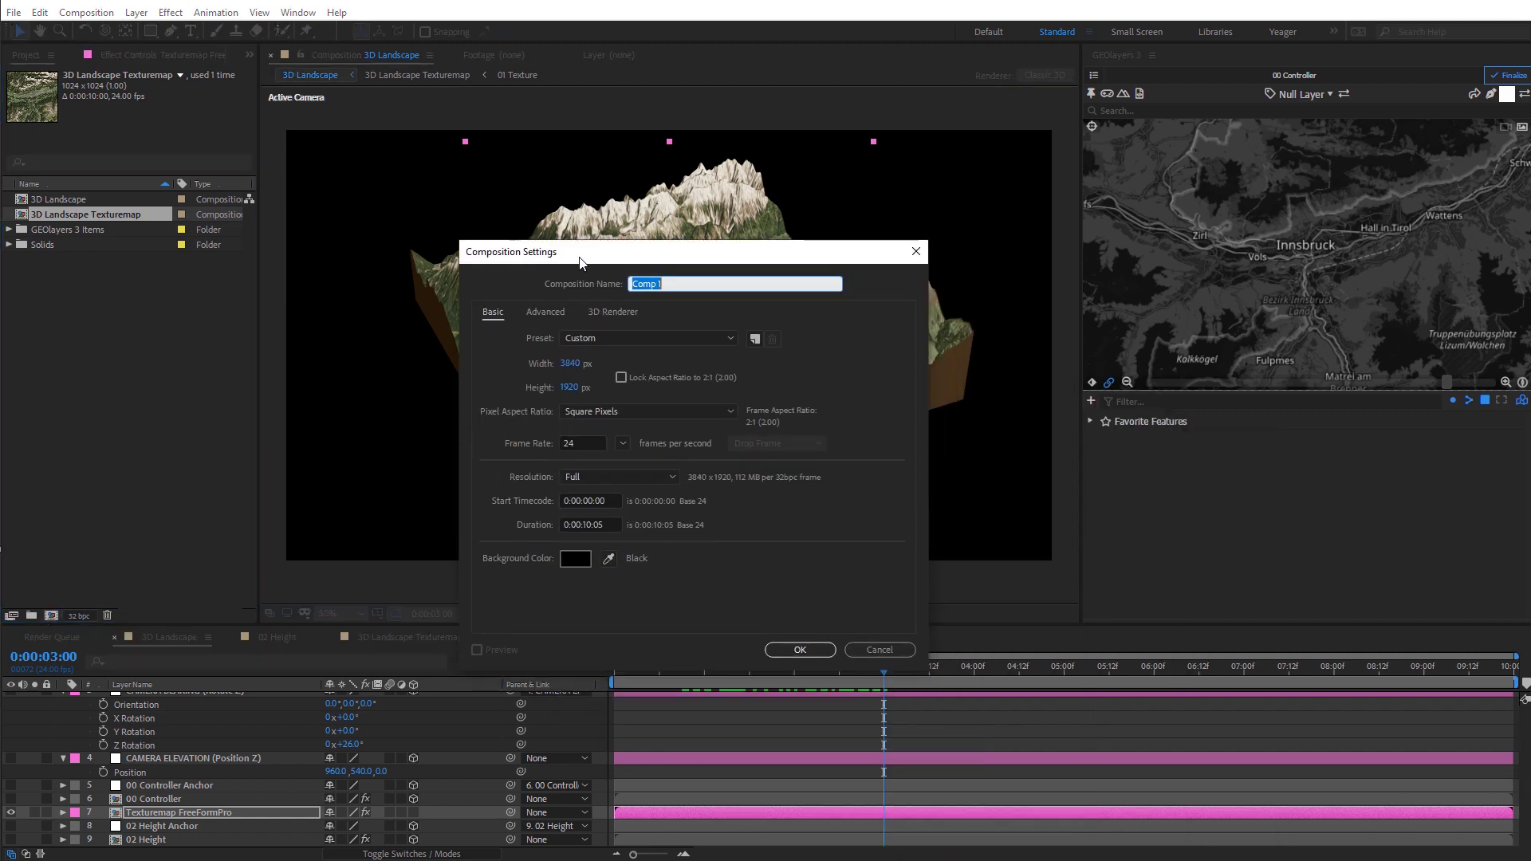
{"action": "type", "text": "FLUX"}
{"action": "left_click", "coordinate": [798, 649]}
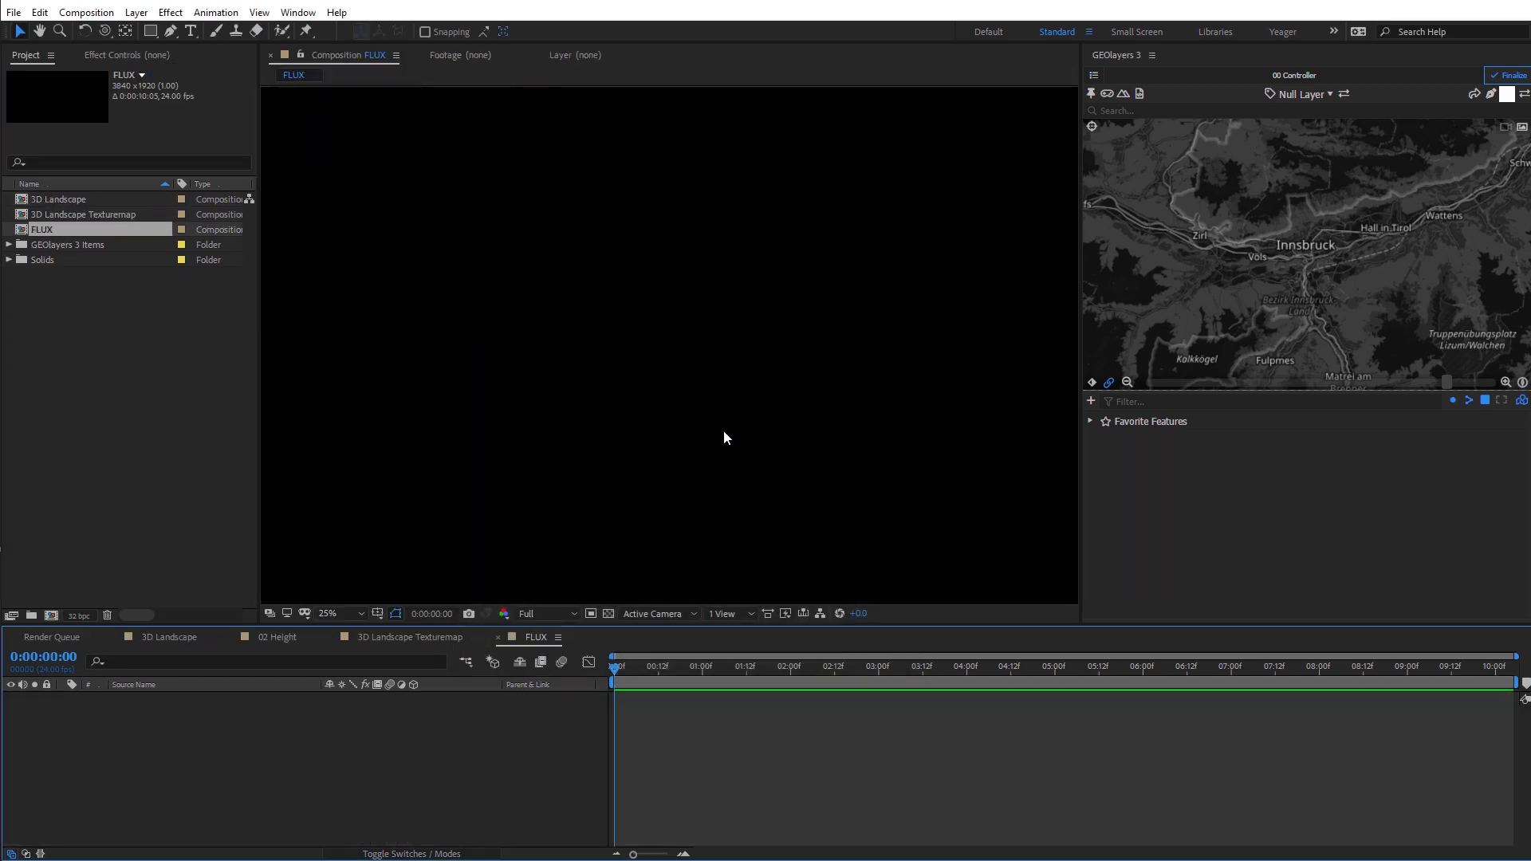
Add a black comp-size solid named FLUX to the FLUX composition.
{"action": "key", "text": "comma"}
{"action": "right_click", "coordinate": [366, 294]}
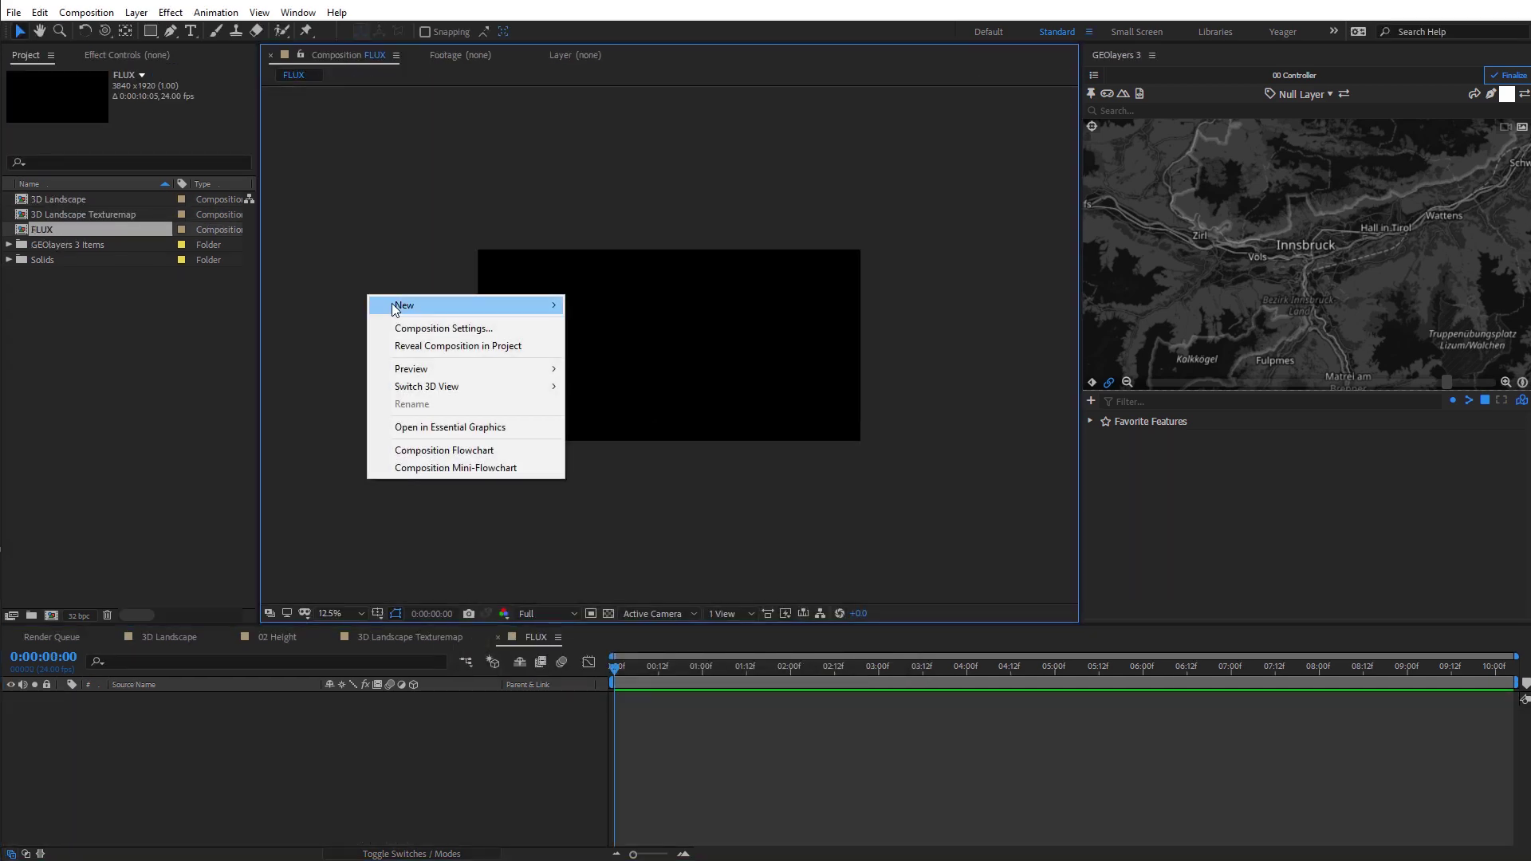
{"action": "mouse_move", "coordinate": [394, 305]}
{"action": "left_click", "coordinate": [644, 342]}
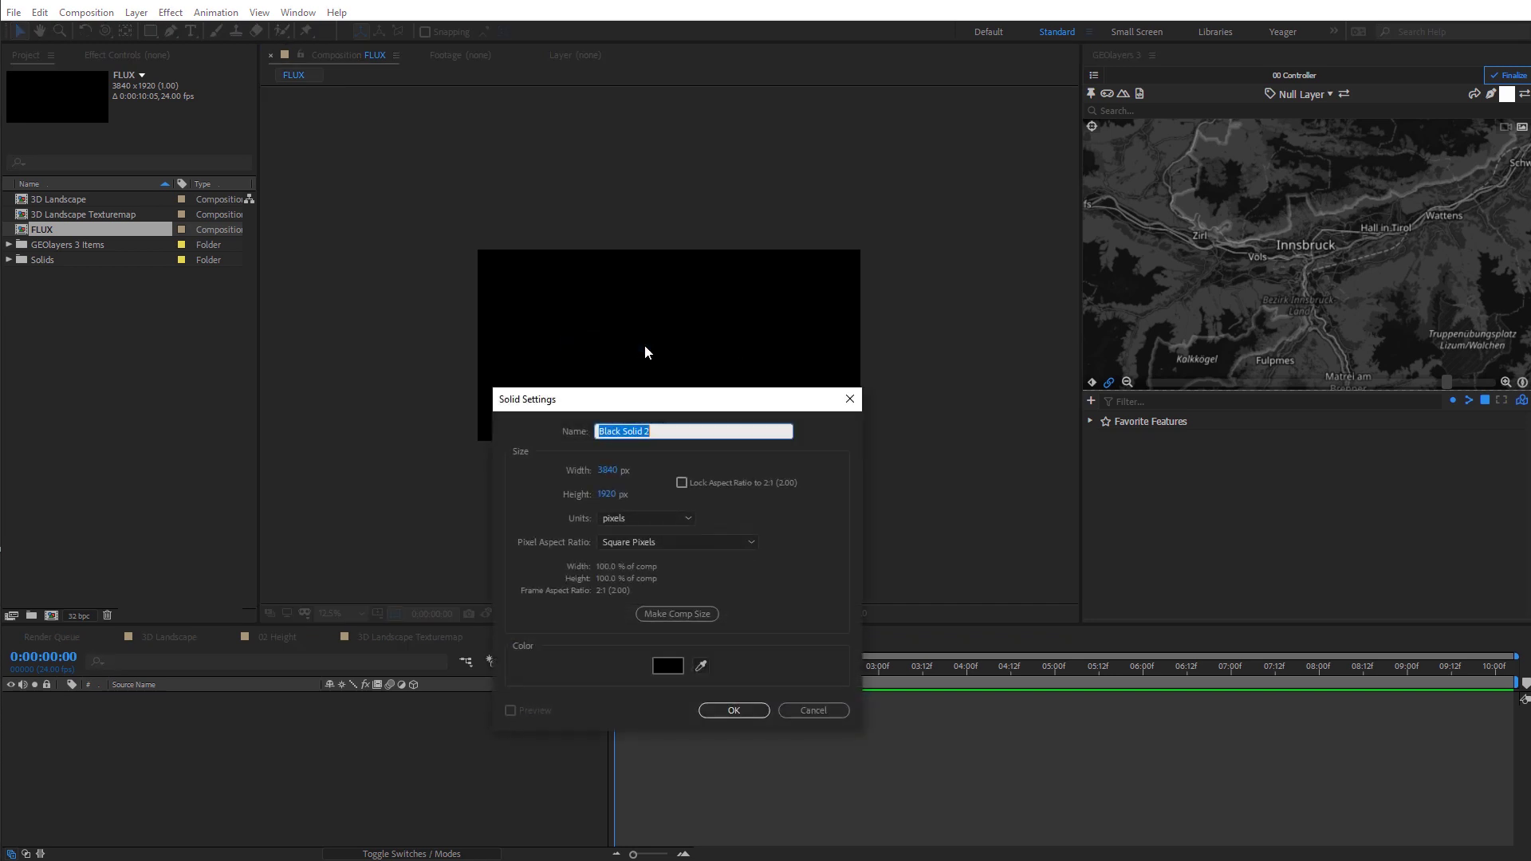
{"action": "type", "text": "FLUX"}
{"action": "left_click", "coordinate": [692, 610]}
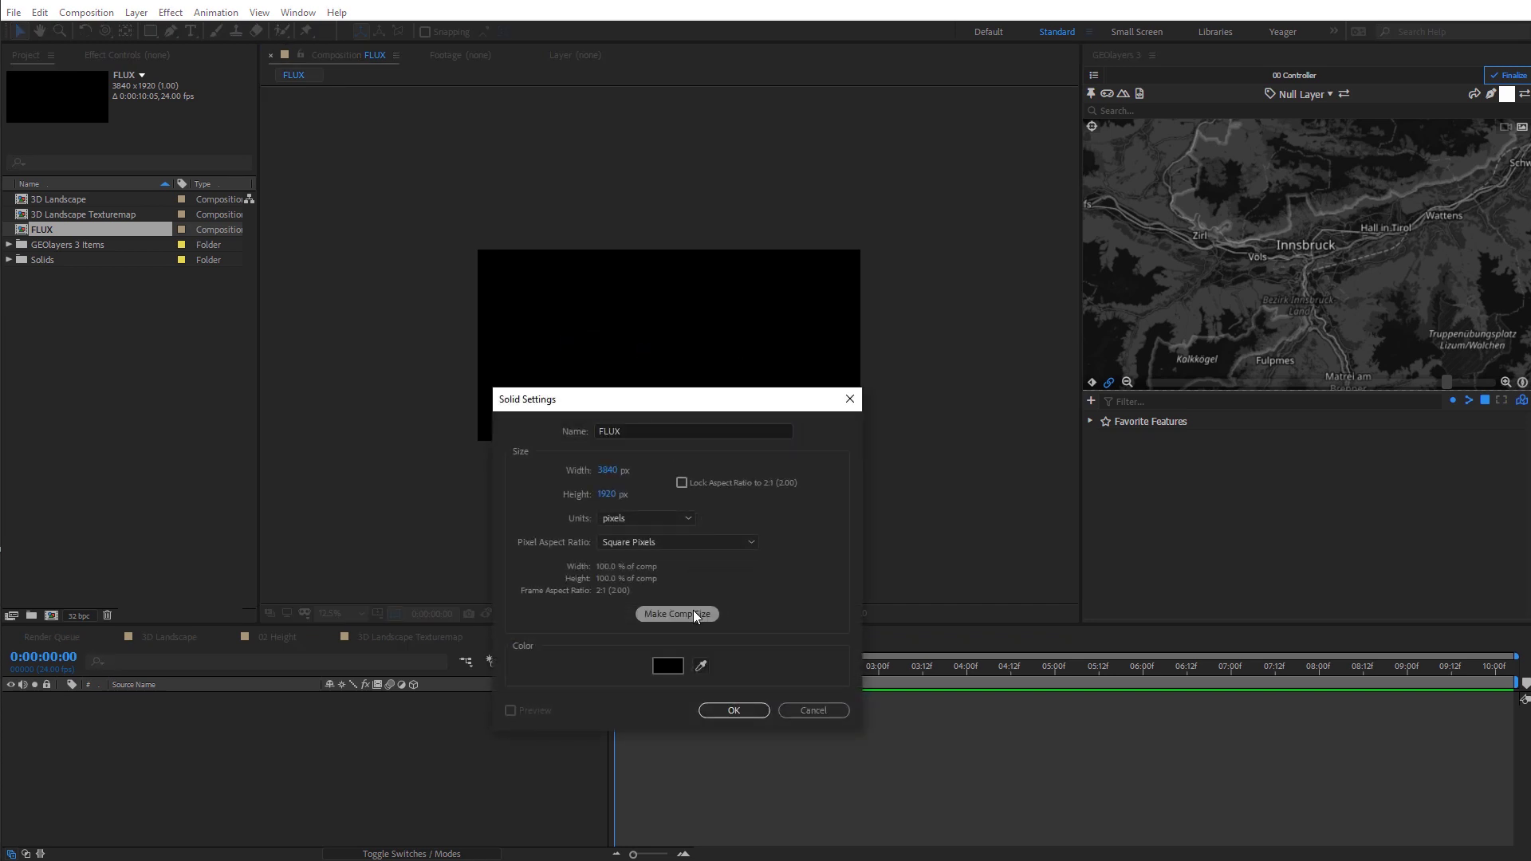
{"action": "left_click", "coordinate": [732, 709]}
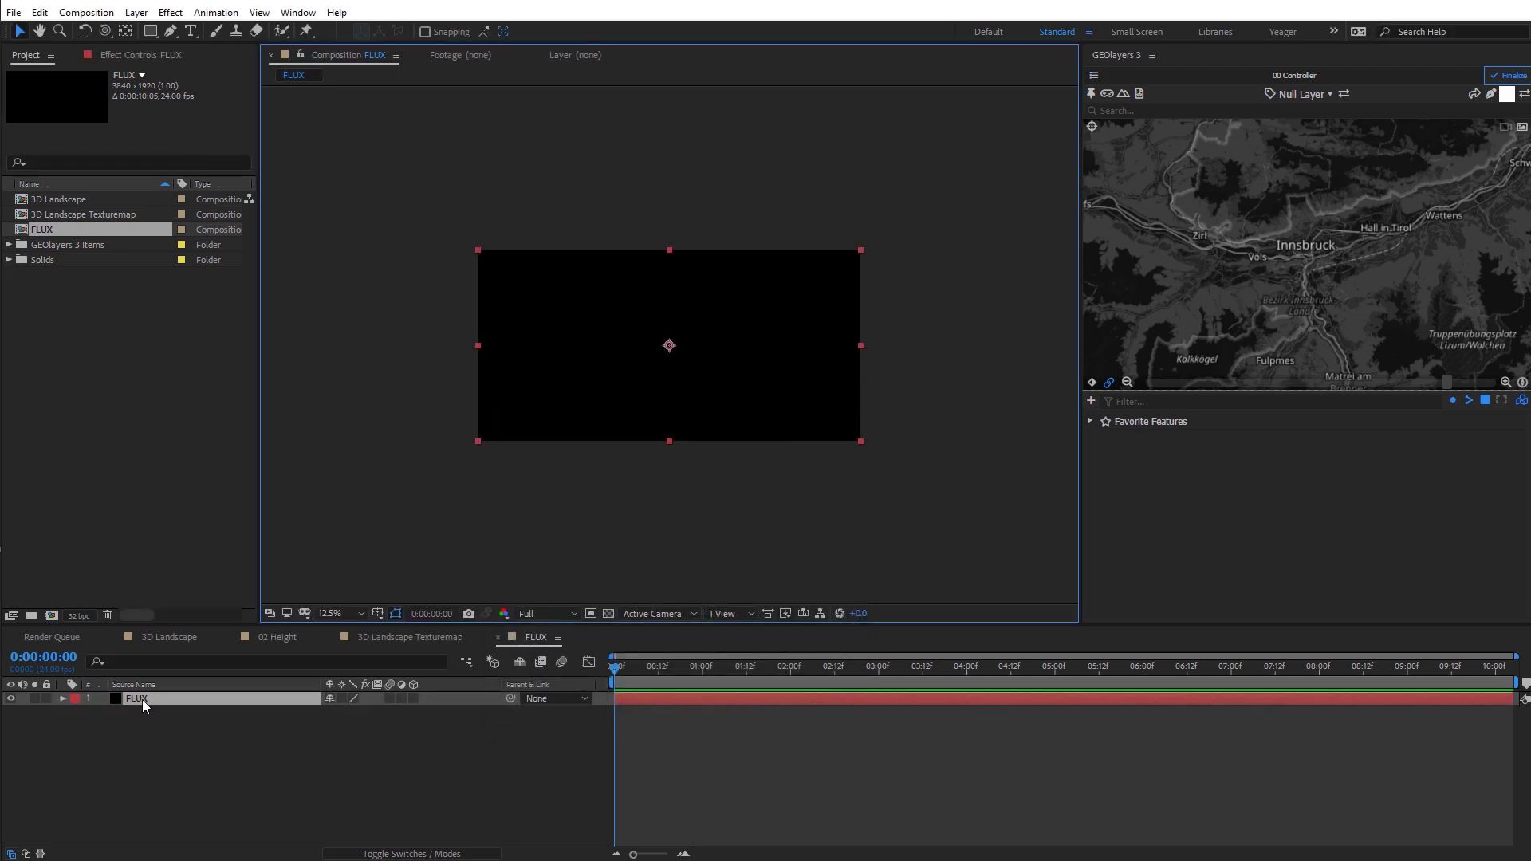
Apply the Mettle Flux effect to the FLUX solid and set its Frame Layout to Monoscopic.
{"action": "left_click", "coordinate": [170, 12]}
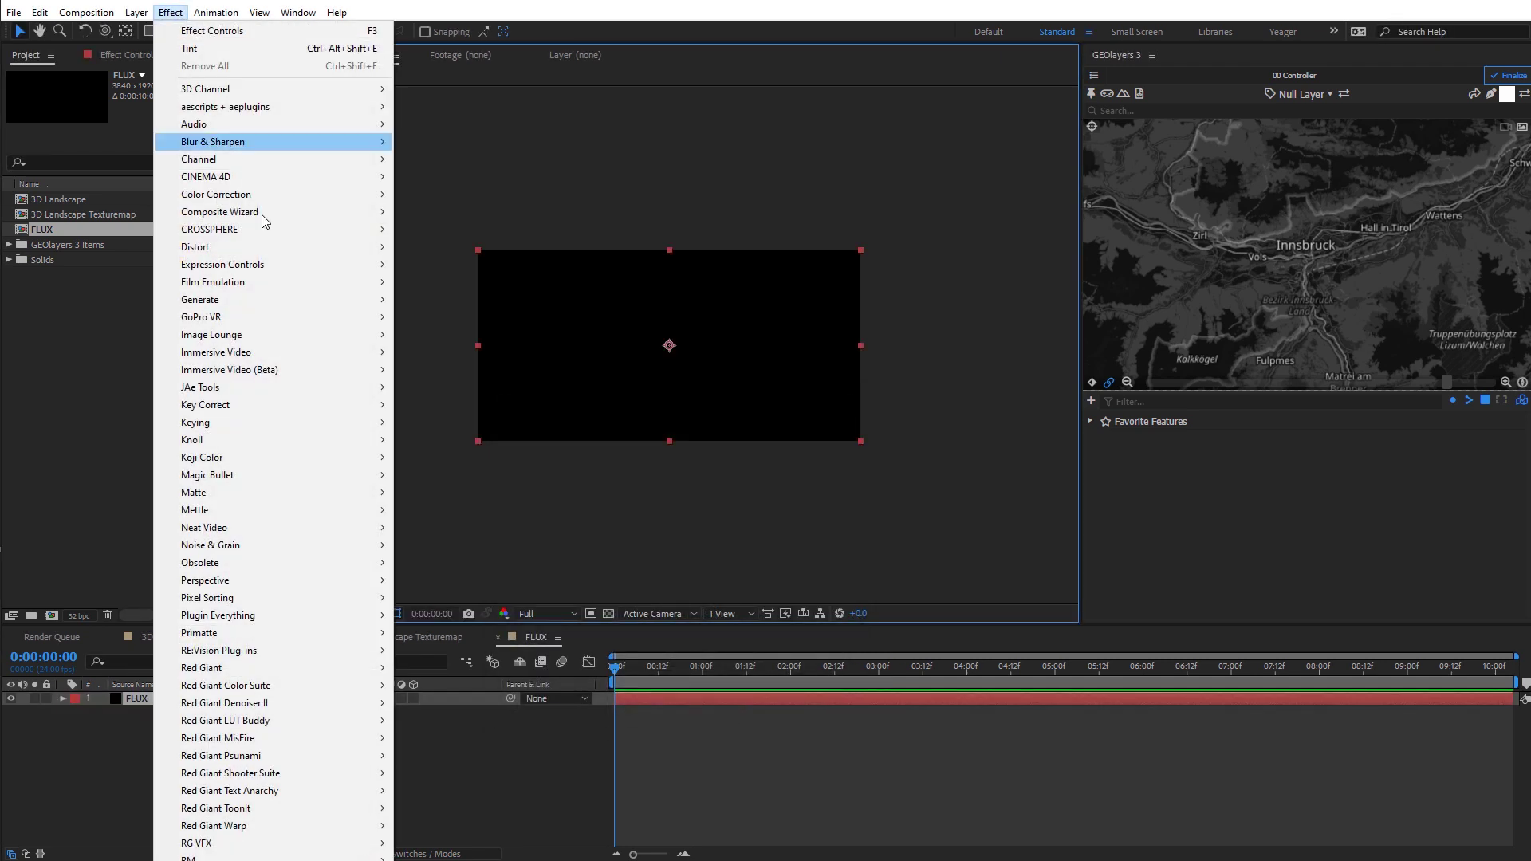
{"action": "mouse_move", "coordinate": [279, 511]}
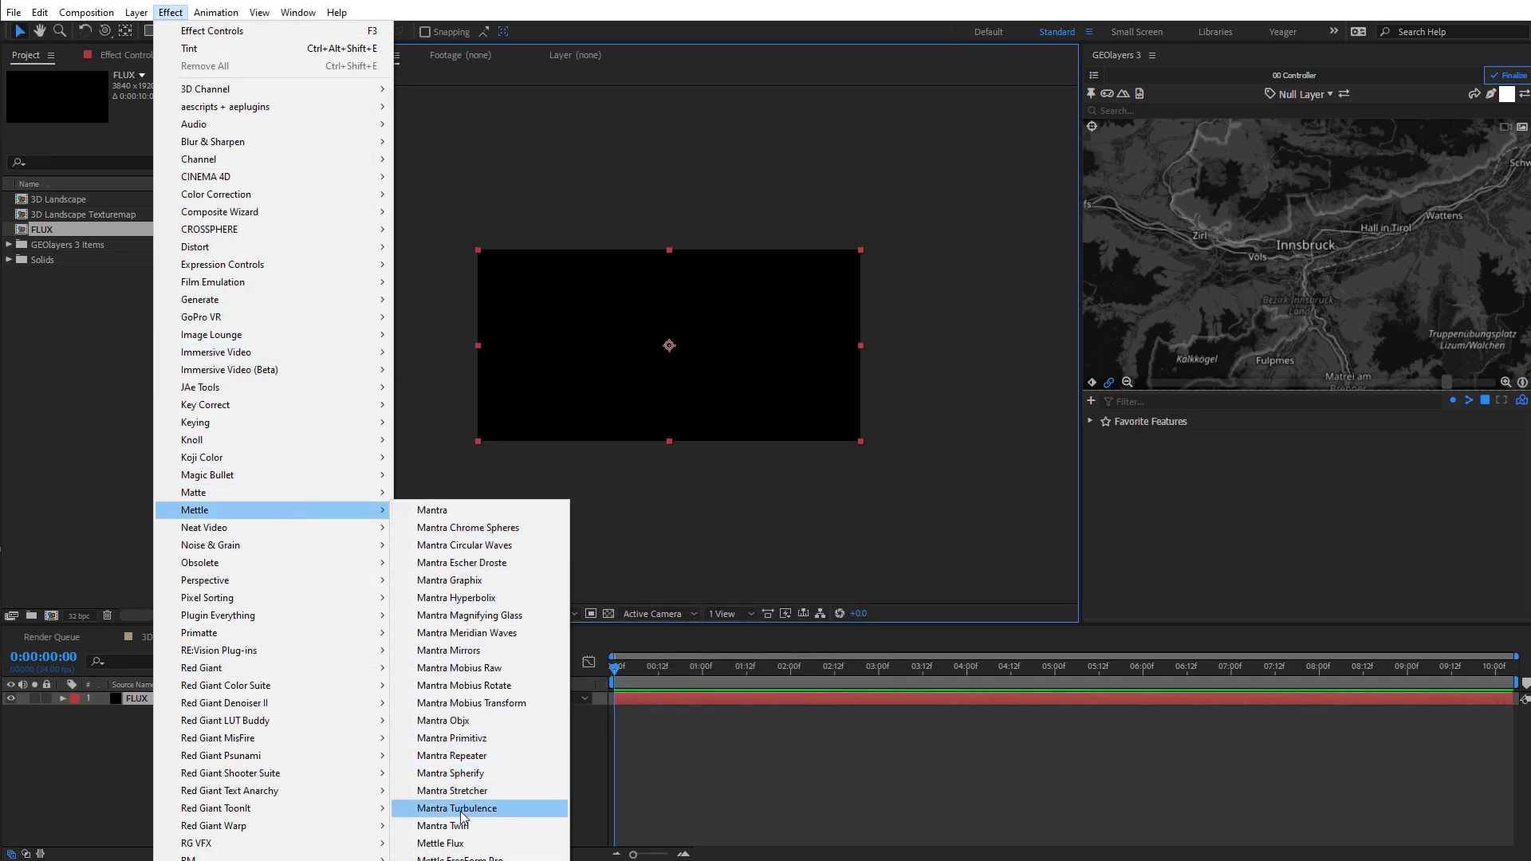
{"action": "left_click", "coordinate": [440, 842]}
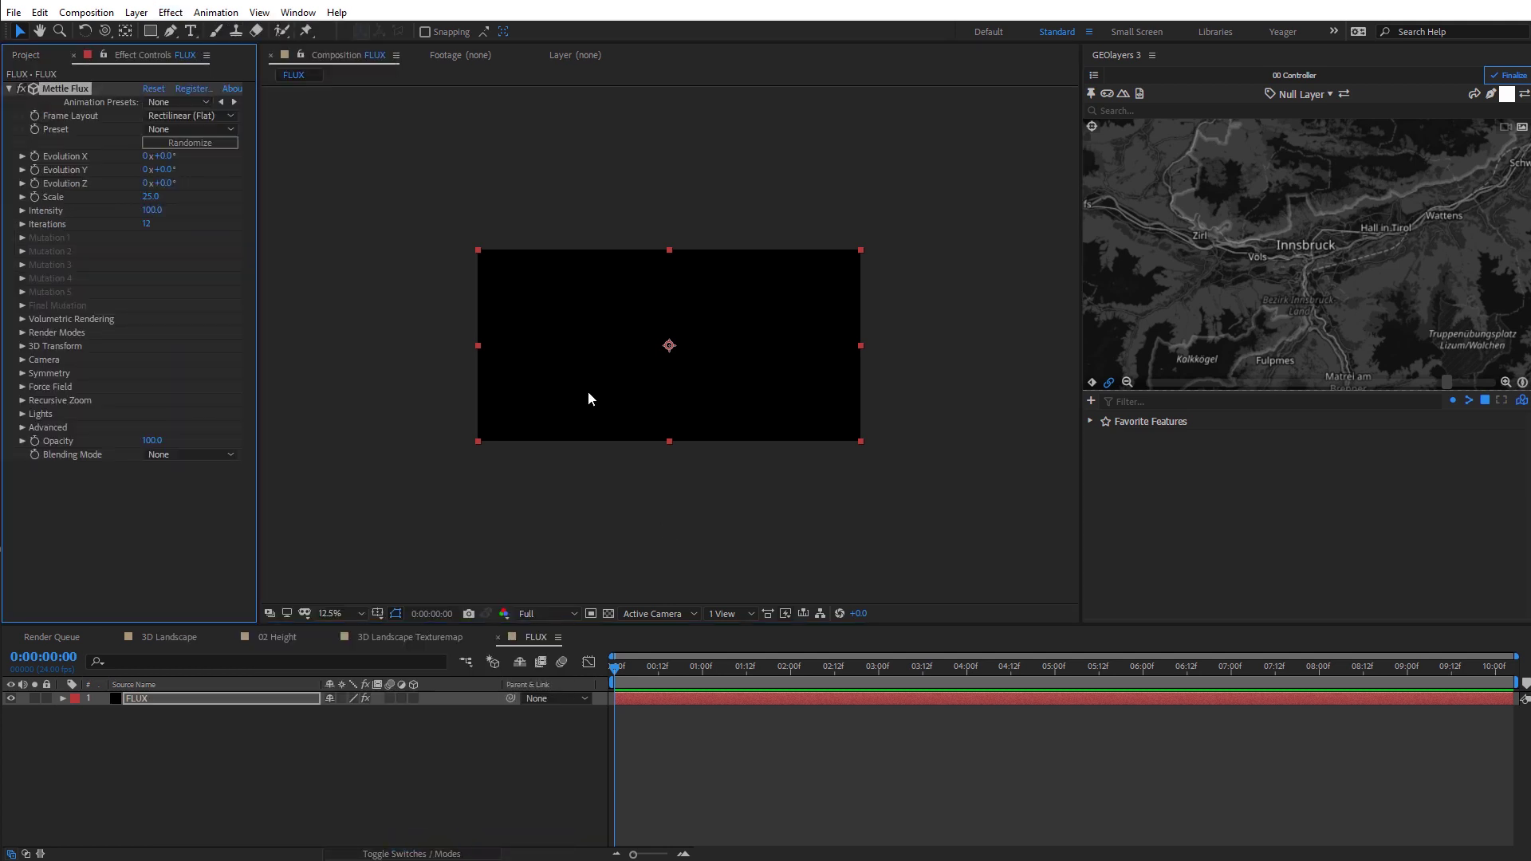
{"action": "left_click", "coordinate": [186, 116]}
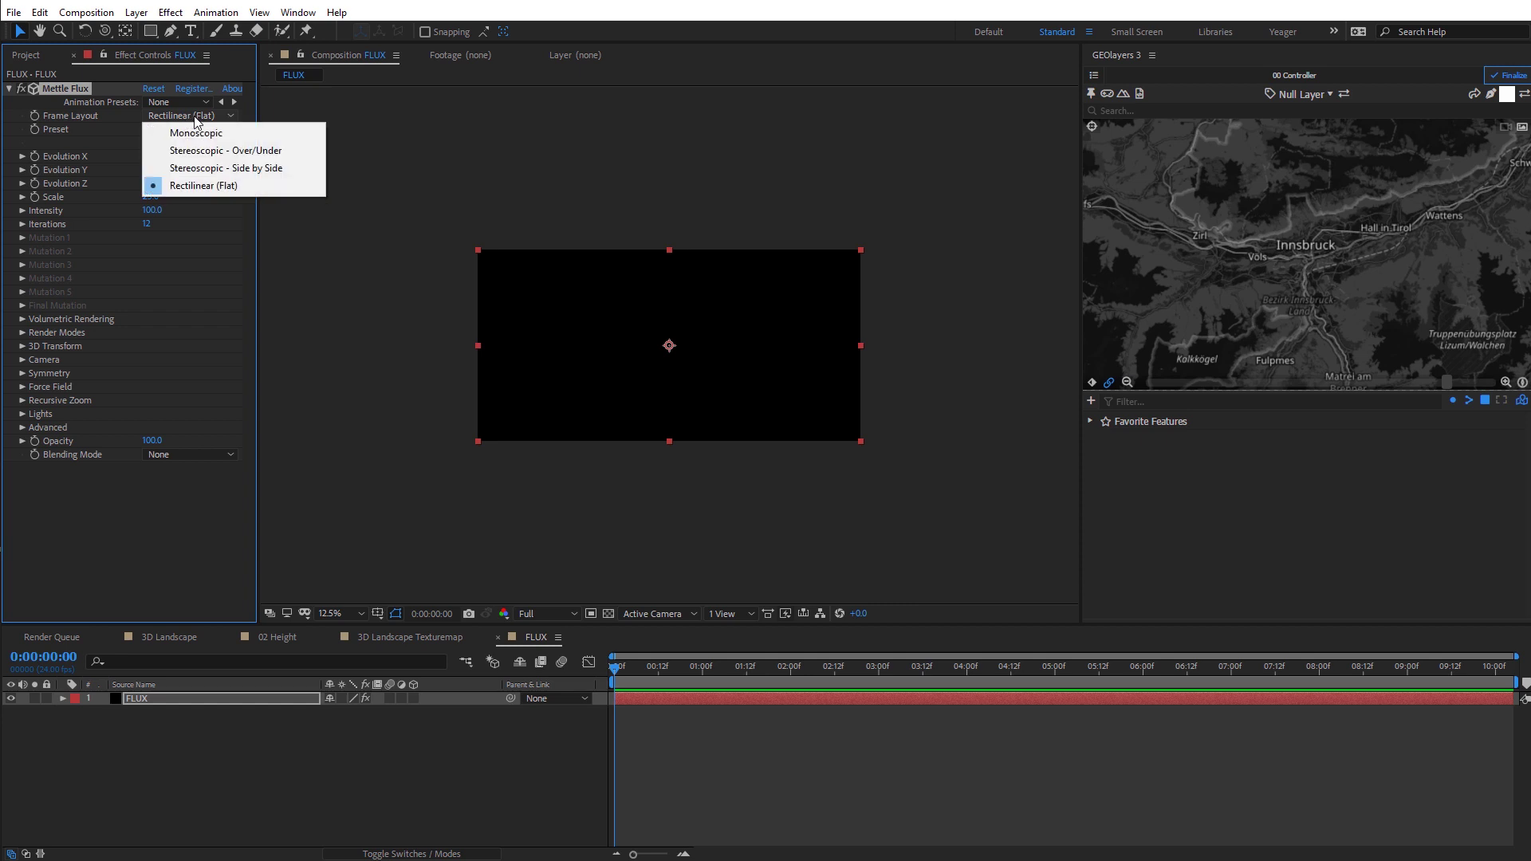
{"action": "left_click", "coordinate": [210, 134]}
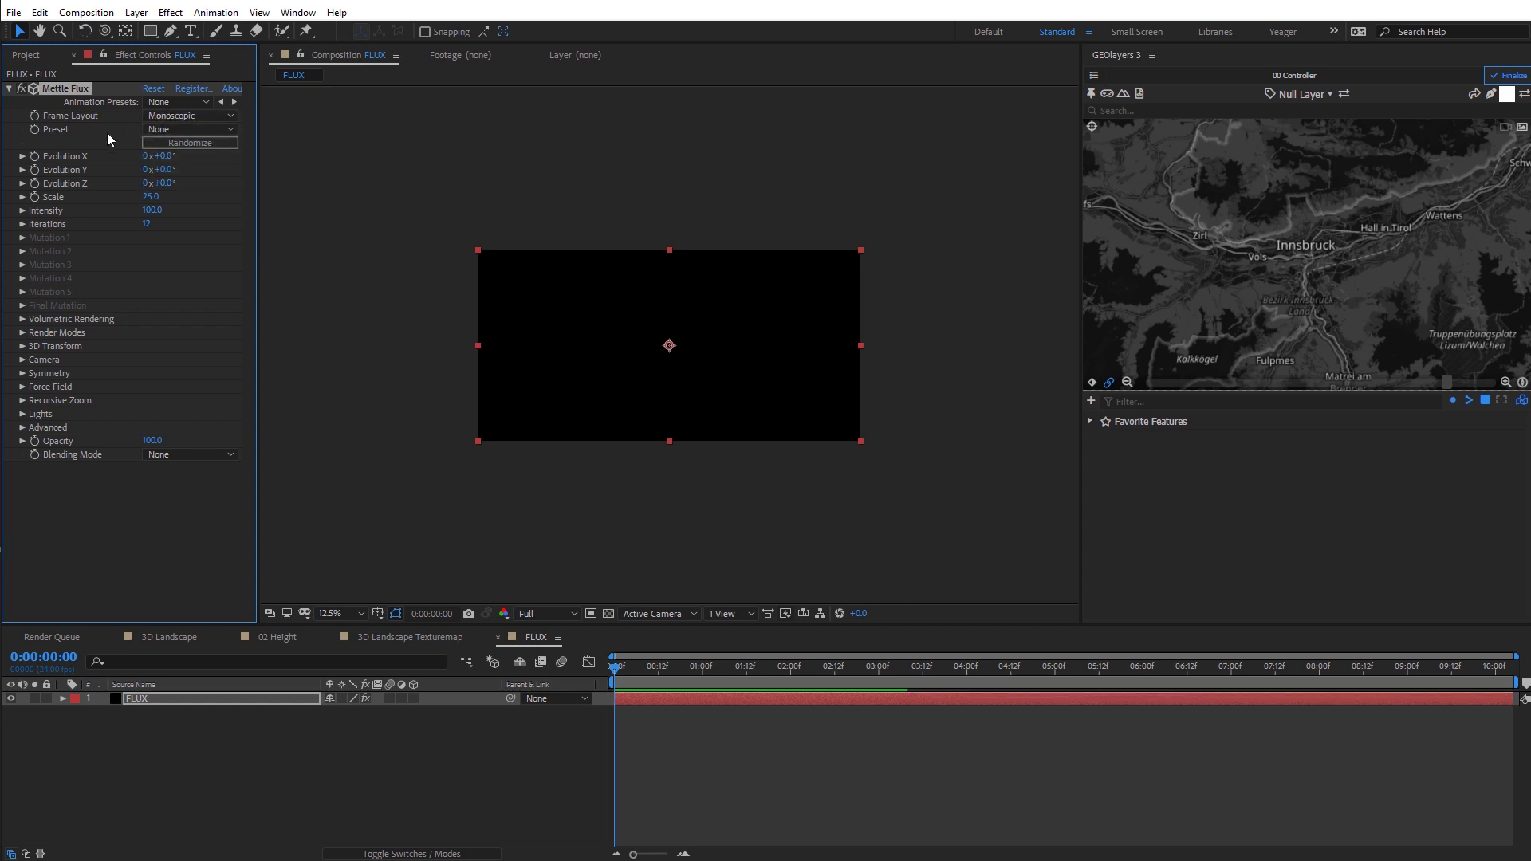
Choose the Starburst preset for the Mettle Flux effect and set its Camera Position Z to -2.
{"action": "left_click", "coordinate": [180, 129]}
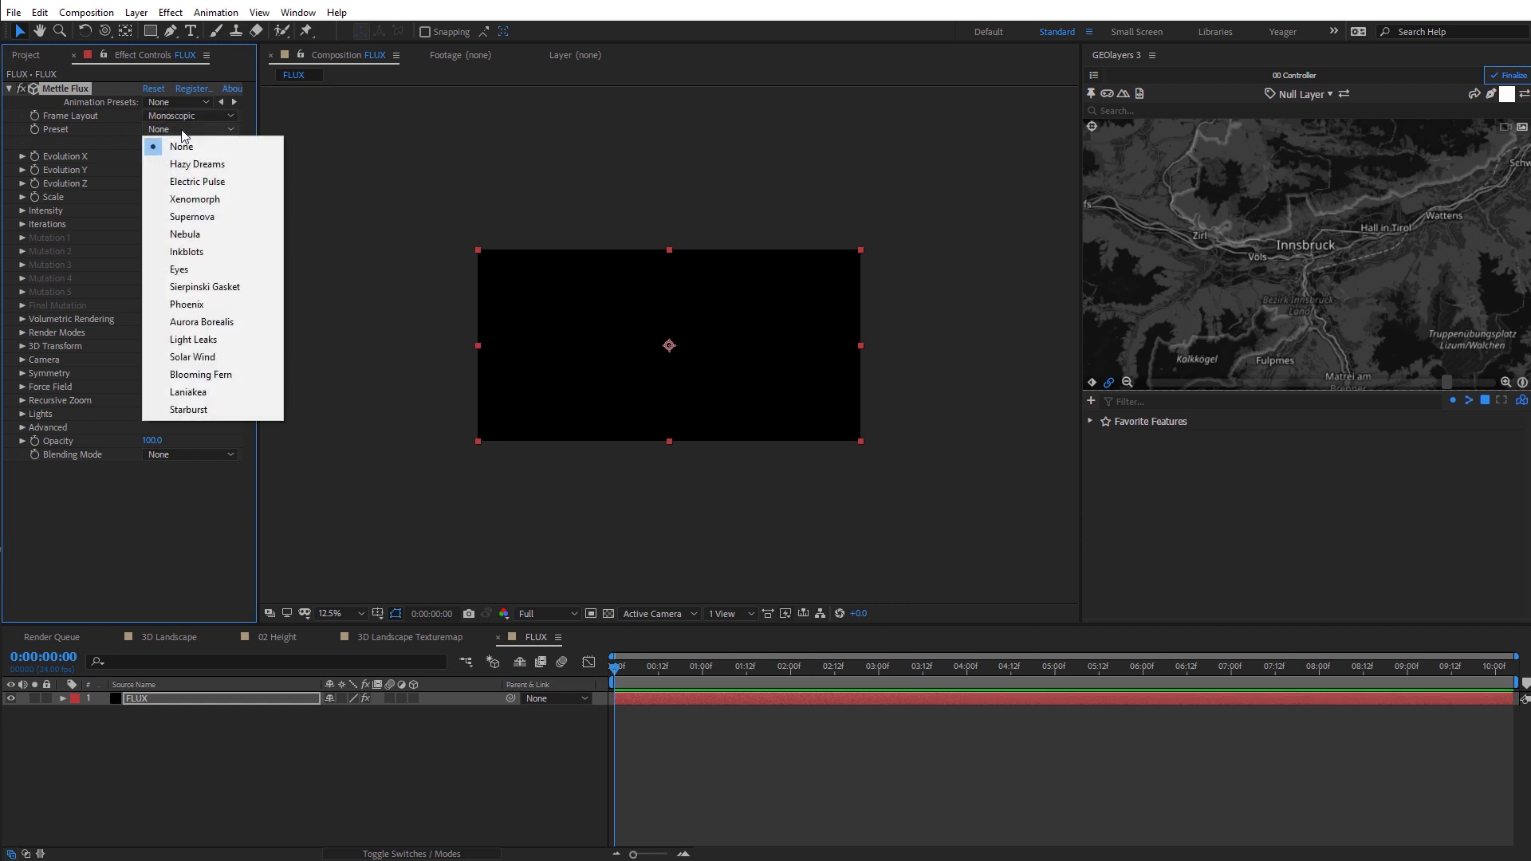
{"action": "left_click", "coordinate": [188, 409]}
{"action": "key", "text": "period"}
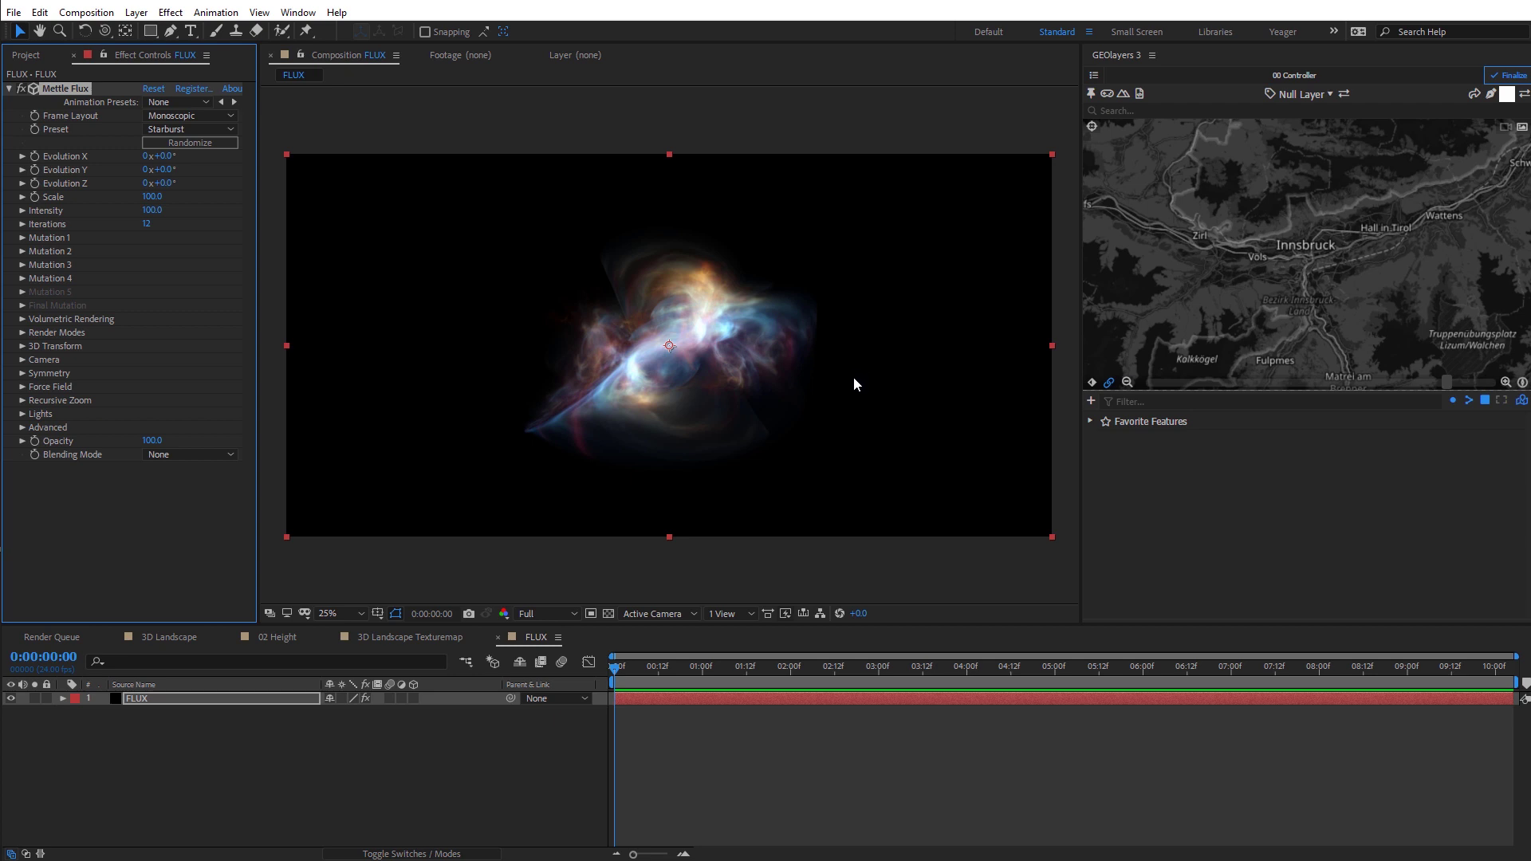
{"action": "left_click", "coordinate": [23, 359]}
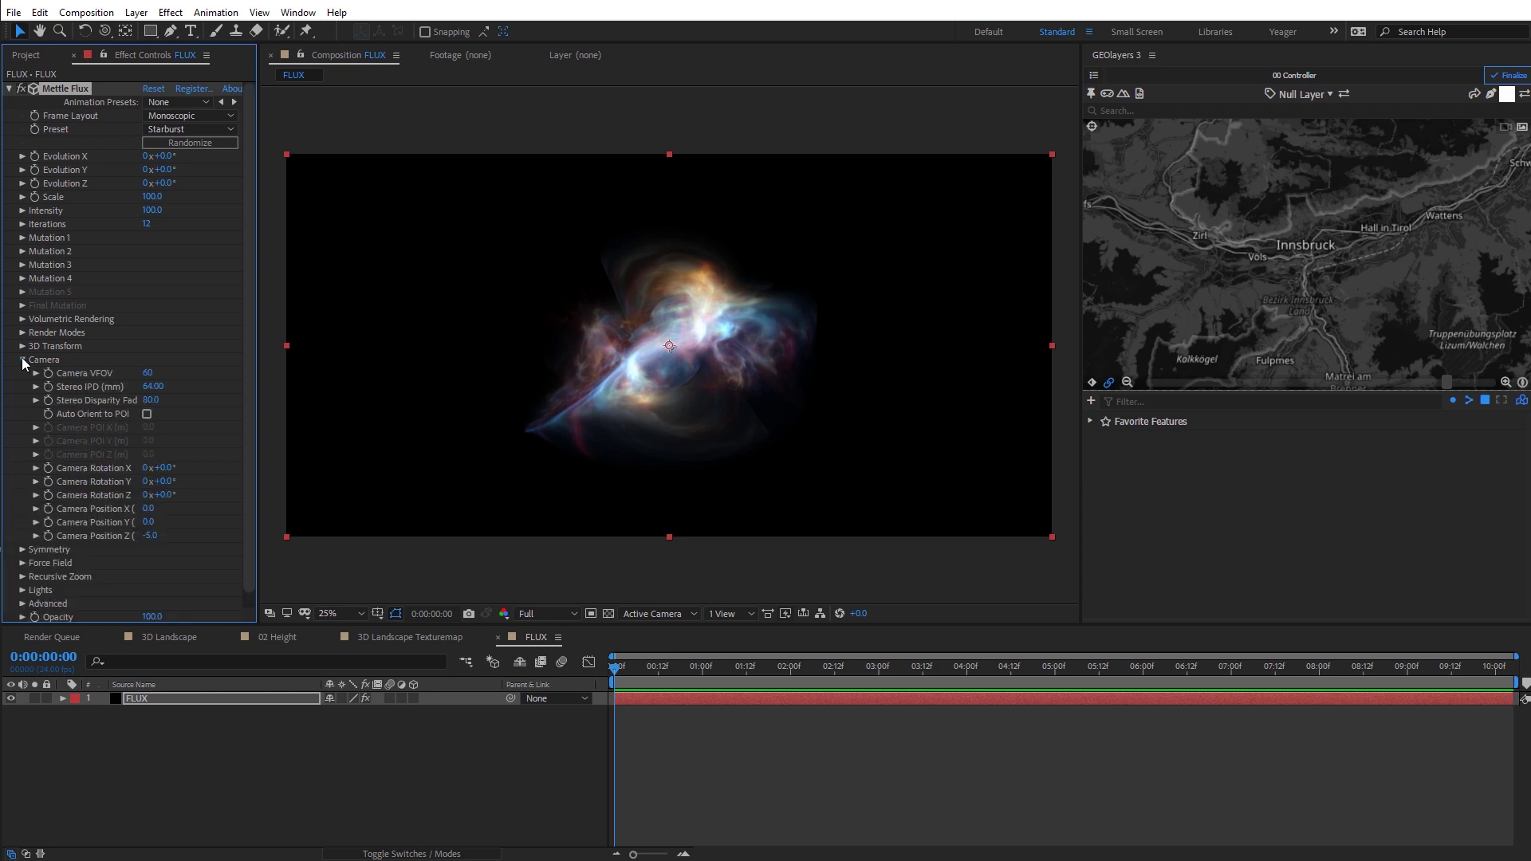
{"action": "left_click", "coordinate": [150, 535]}
{"action": "type", "text": "-2"}
{"action": "key", "text": "Return"}
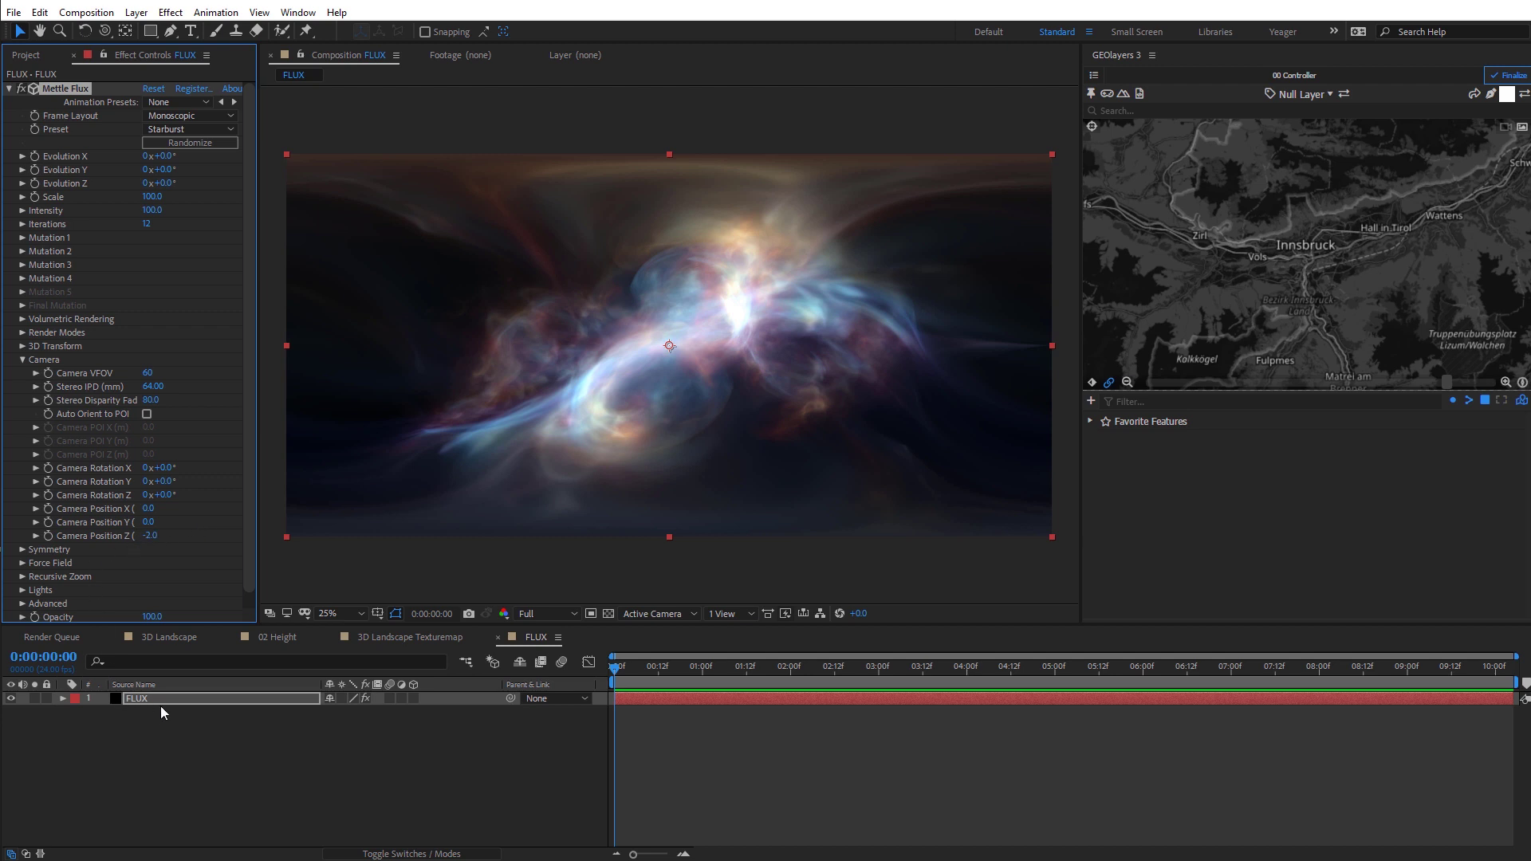
Check the FLUX comp's transparency and add a comp-size black solid beneath the FLUX layer as an opaque background.
{"action": "left_click", "coordinate": [607, 615]}
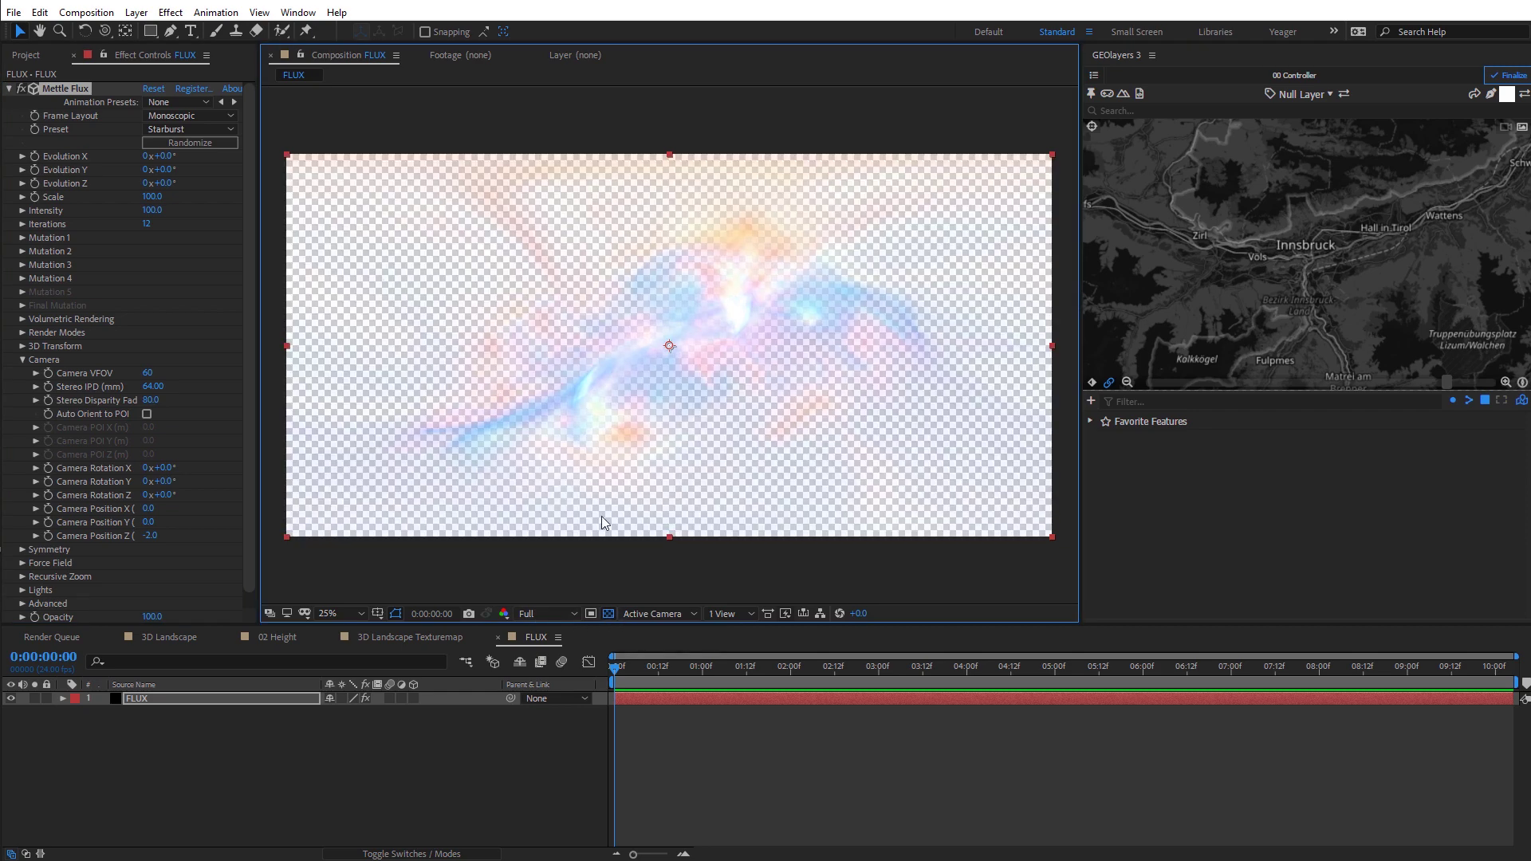
{"action": "left_click", "coordinate": [607, 614]}
{"action": "key", "text": "comma"}
{"action": "key", "text": "comma"}
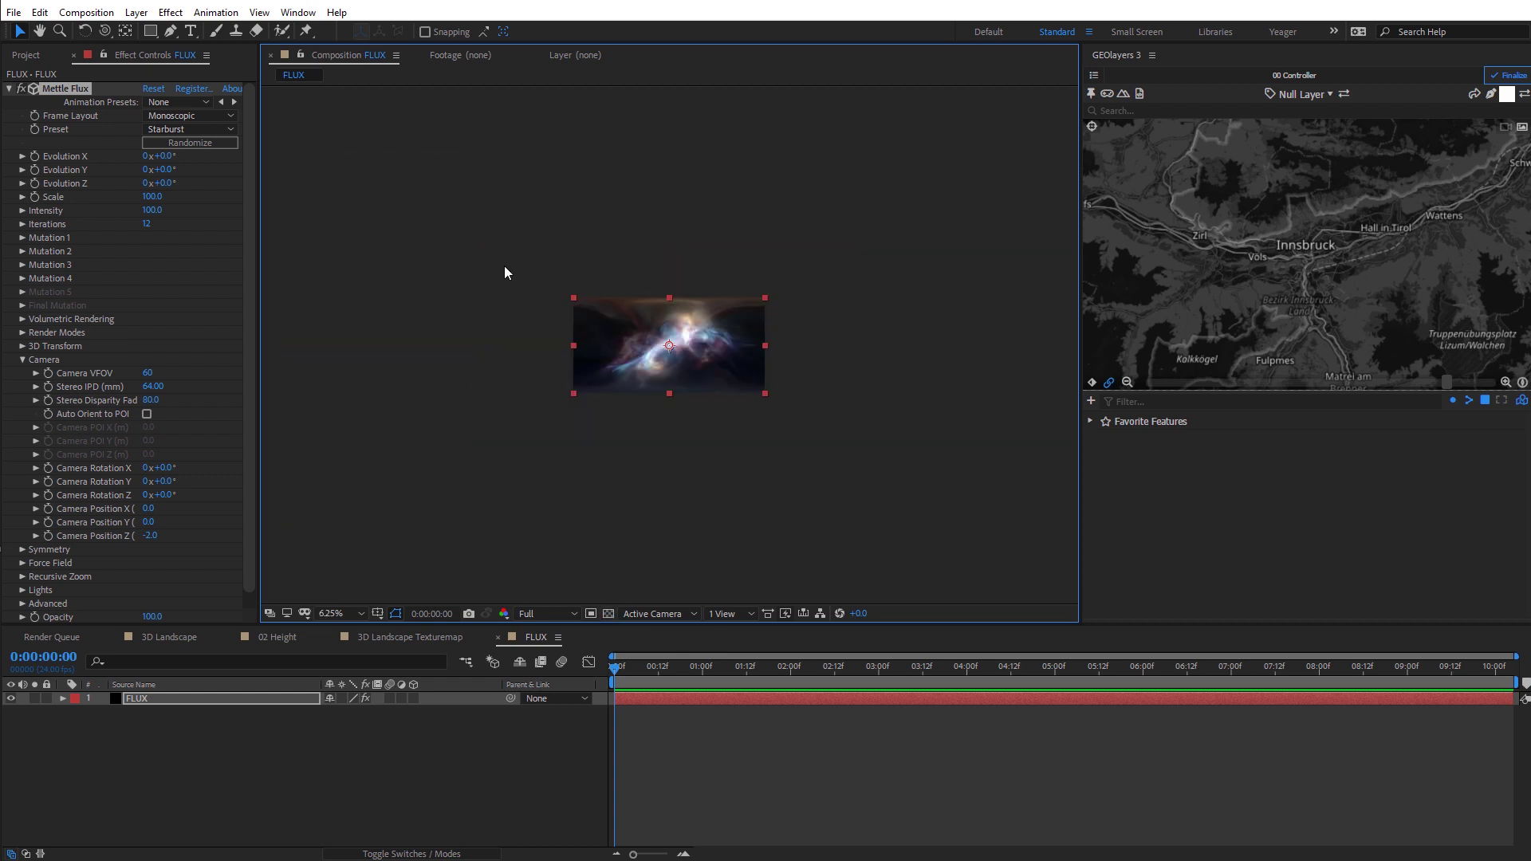
{"action": "right_click", "coordinate": [471, 226]}
{"action": "mouse_move", "coordinate": [500, 233]}
{"action": "left_click", "coordinate": [720, 274]}
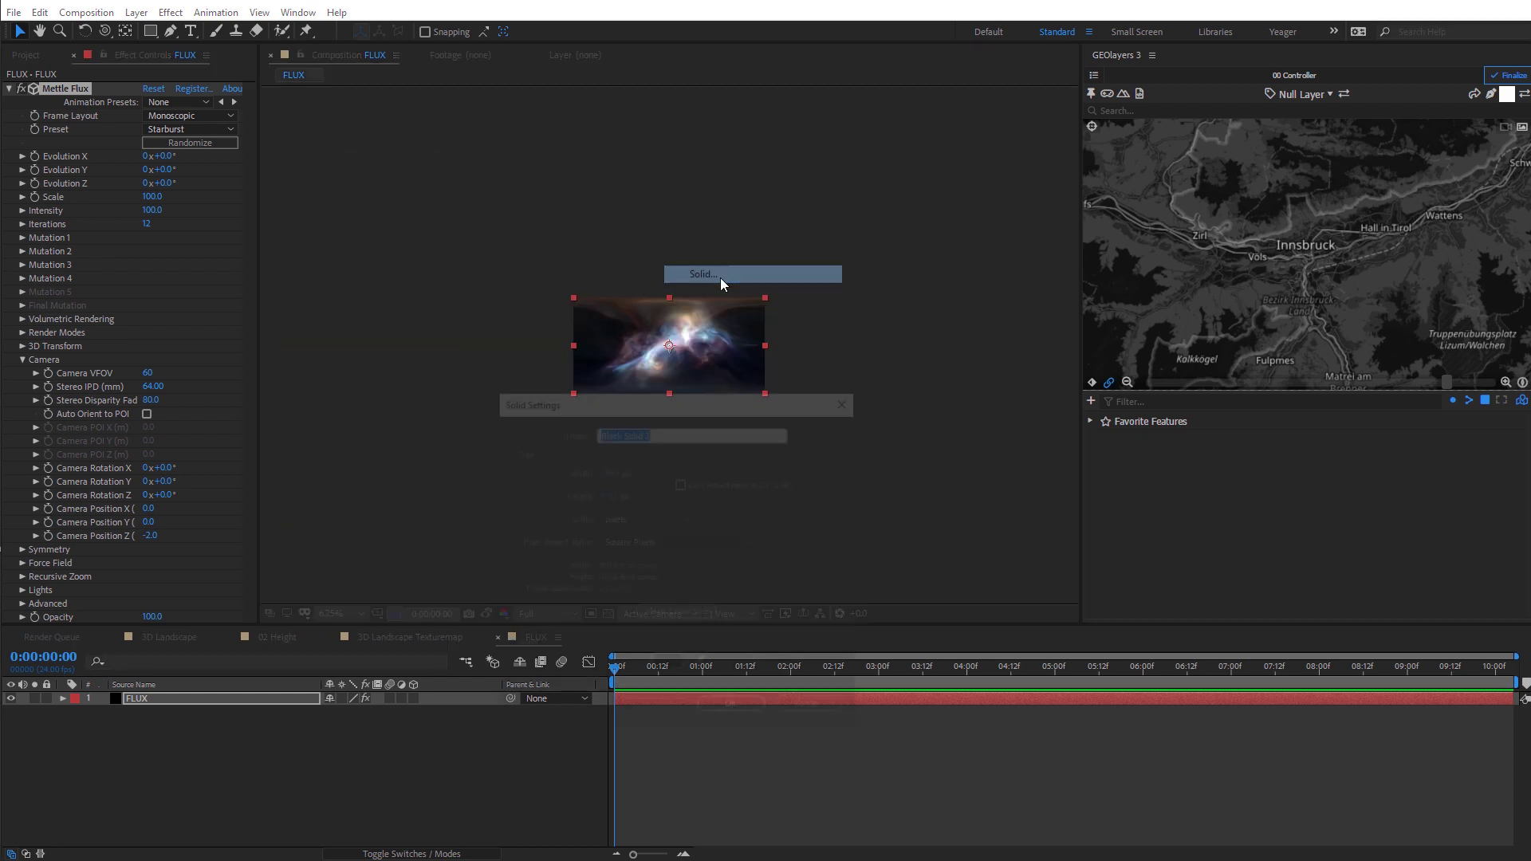
{"action": "left_click", "coordinate": [676, 614]}
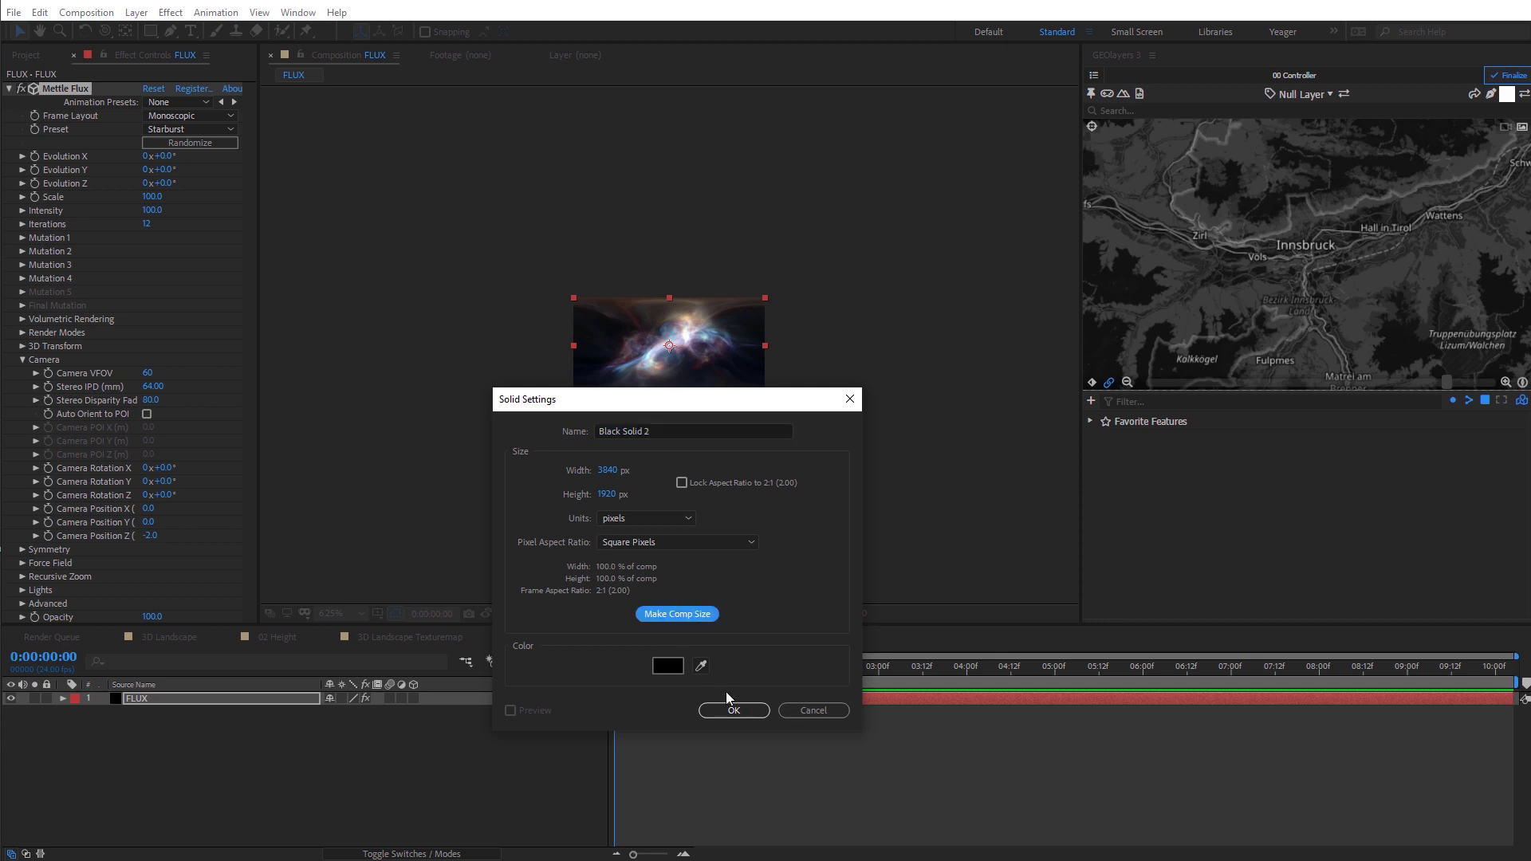
{"action": "left_click", "coordinate": [731, 710]}
{"action": "left_click_drag", "start_coordinate": [185, 698], "coordinate": [194, 720]}
{"action": "scroll", "coordinate": [687, 416], "scroll_direction": "up", "scroll_amount": 4}
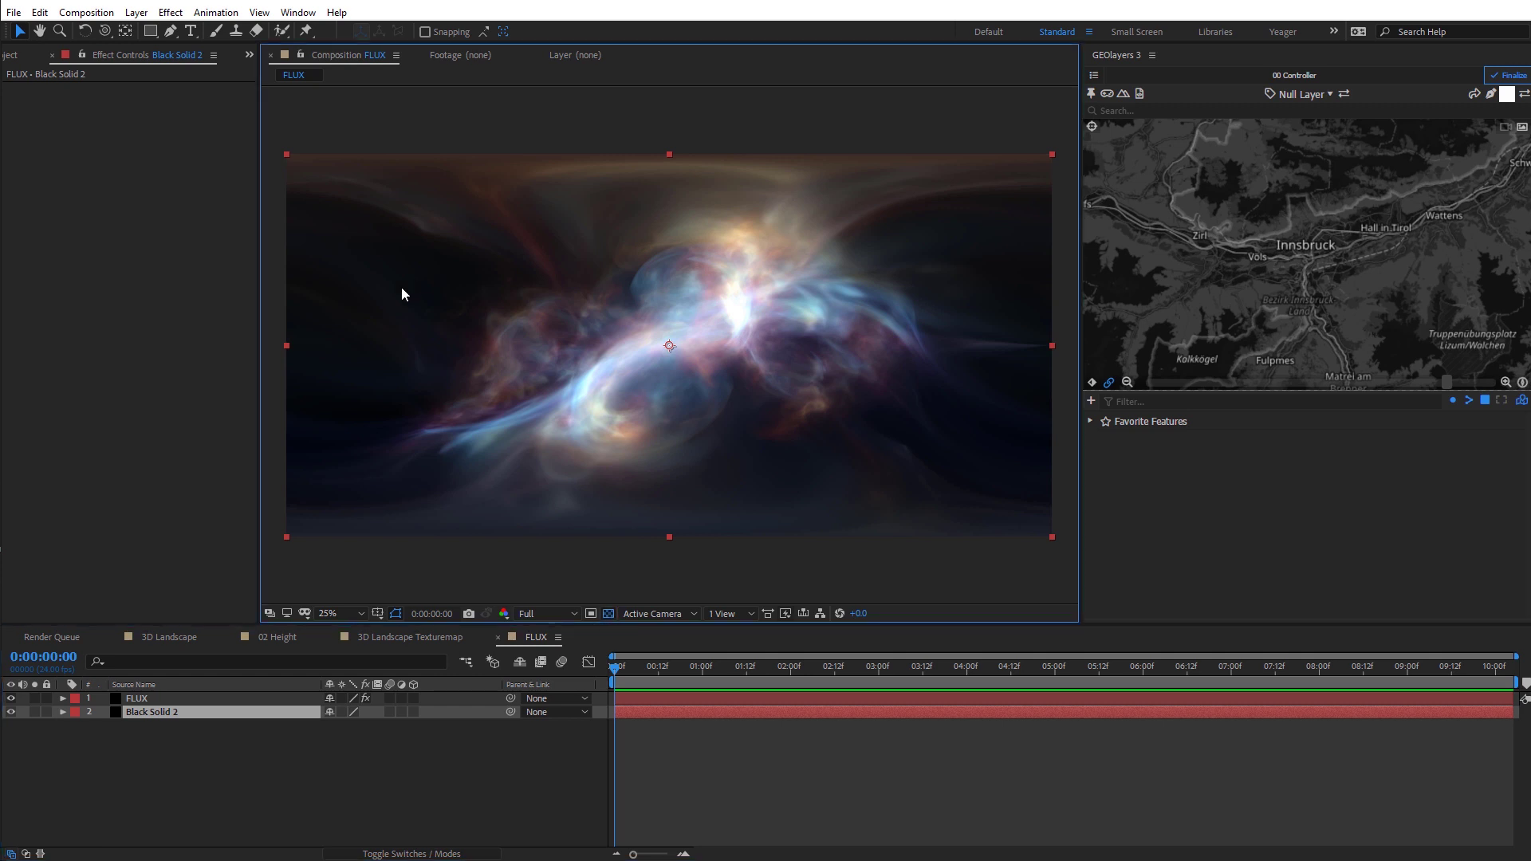
{"action": "left_click", "coordinate": [609, 614]}
Place the FLUX composition as the bottom layer of the 3D Landscape comp and hide it.
{"action": "left_click", "coordinate": [171, 637]}
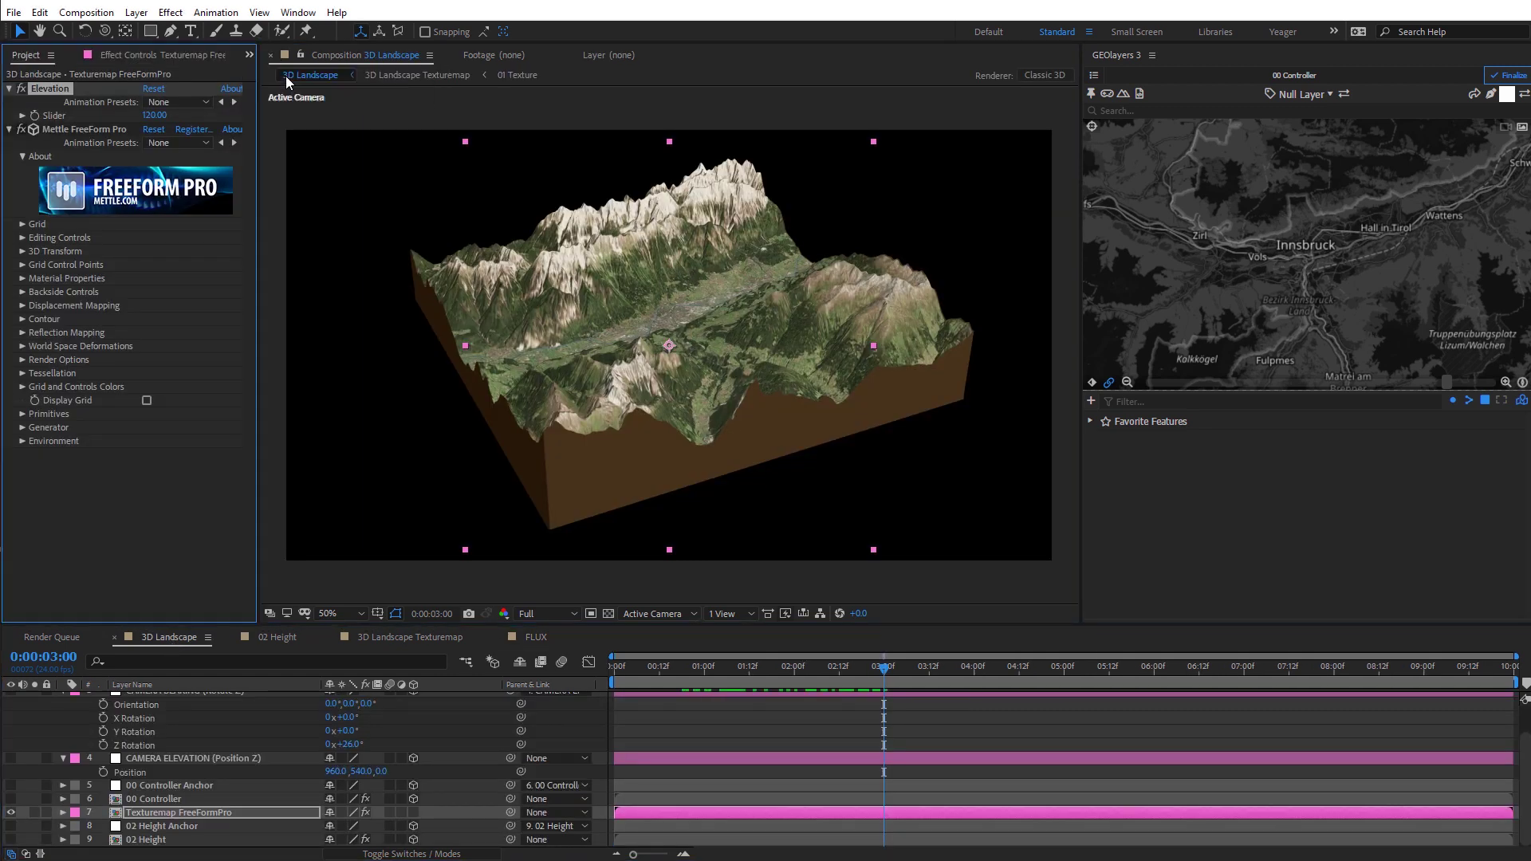
{"action": "key", "text": "ctrl+0"}
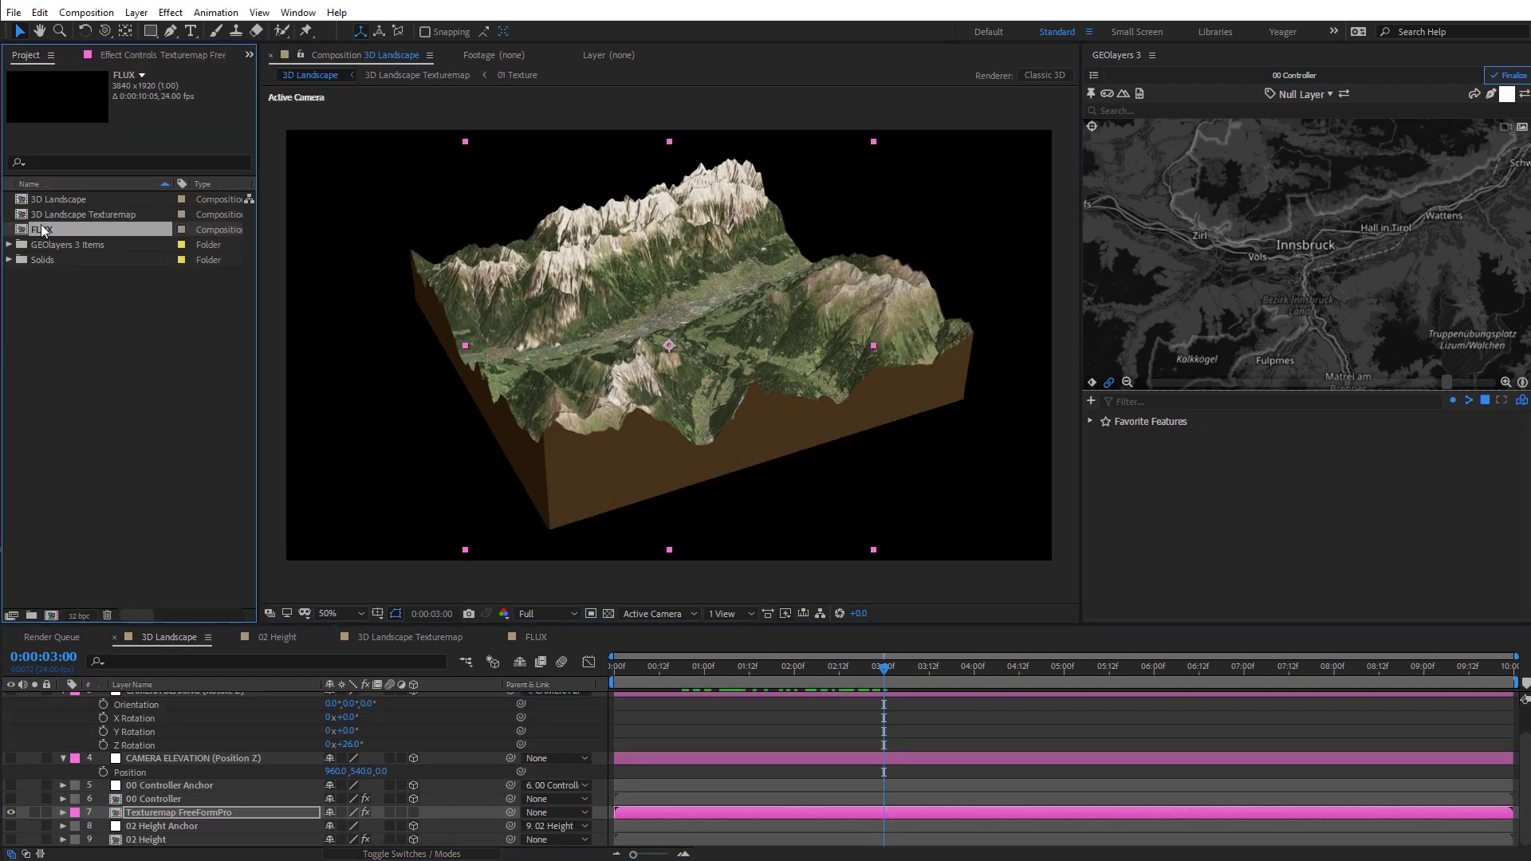
{"action": "left_click_drag", "start_coordinate": [41, 227], "coordinate": [193, 850]}
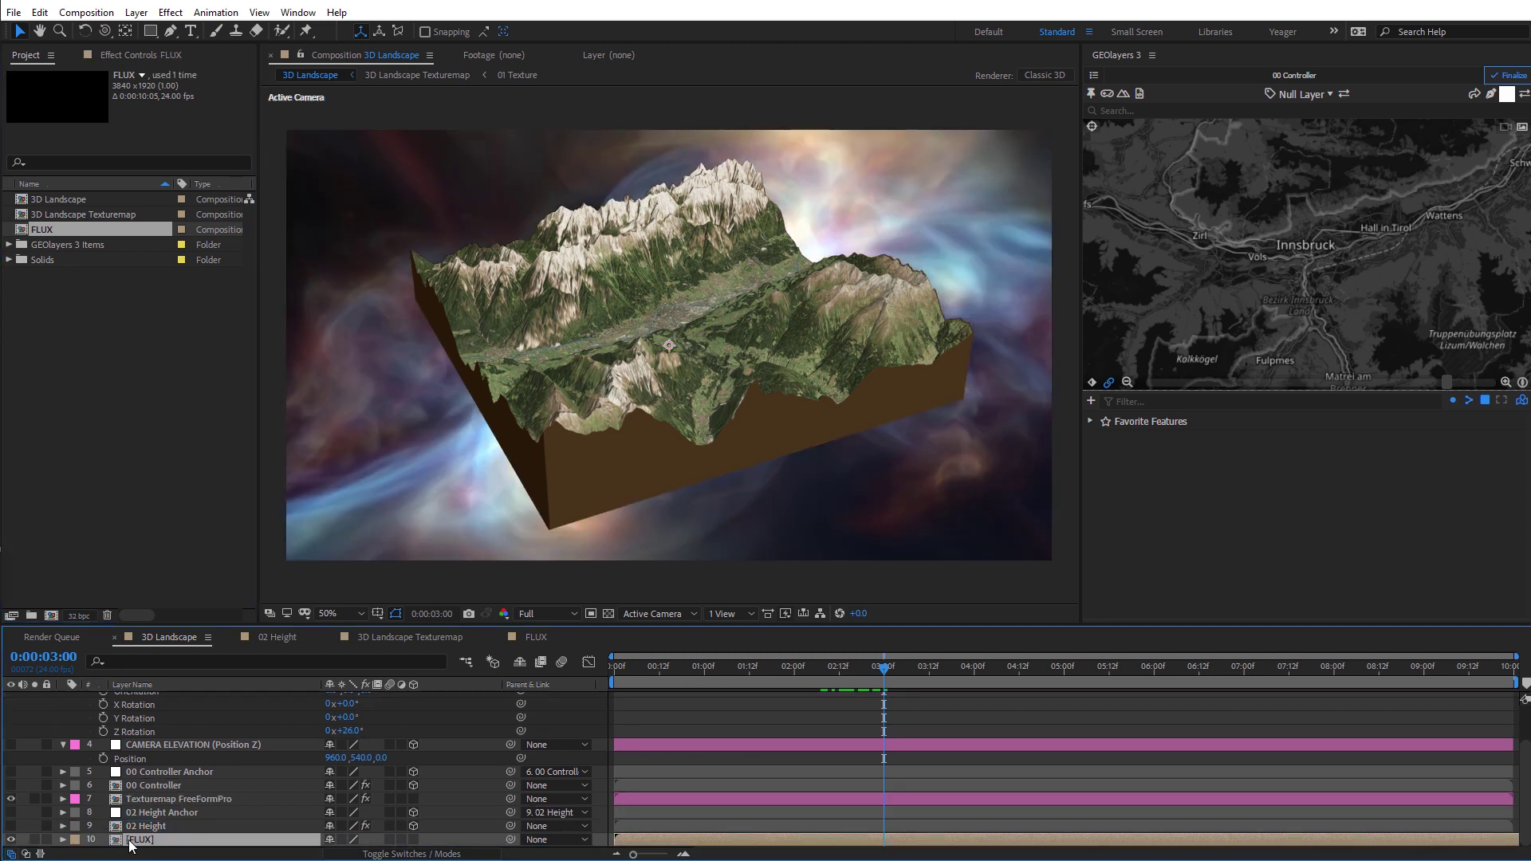
{"action": "left_click", "coordinate": [10, 840]}
Set the FreeForm Pro Reflection Mapping on the Texturemap FreeFormPro layer to Equirectangular, with FLUX as the Reflection Layer.
{"action": "left_click", "coordinate": [192, 800]}
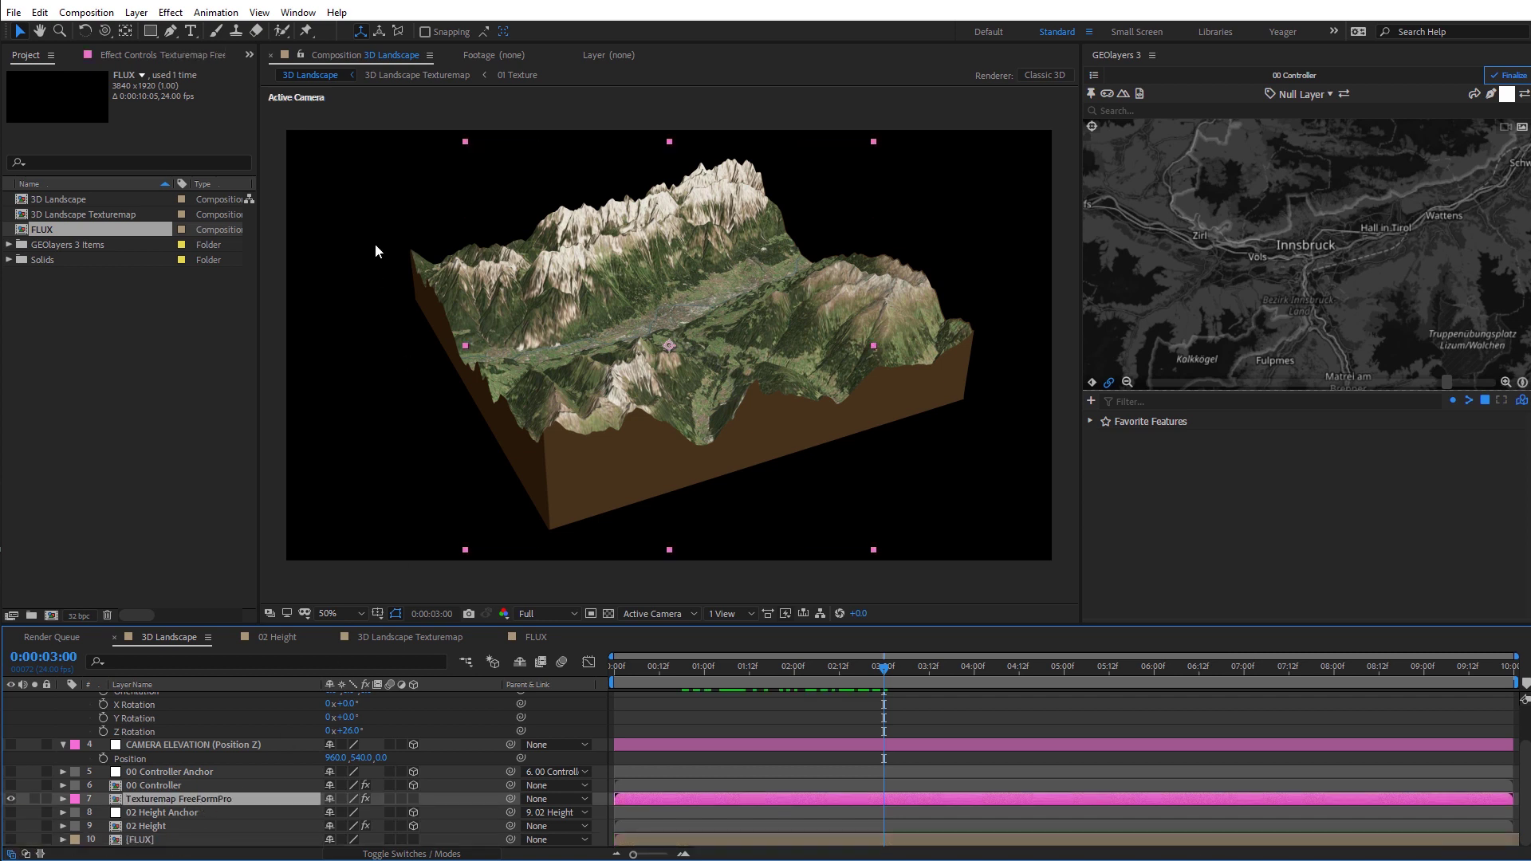
{"action": "left_click", "coordinate": [155, 53]}
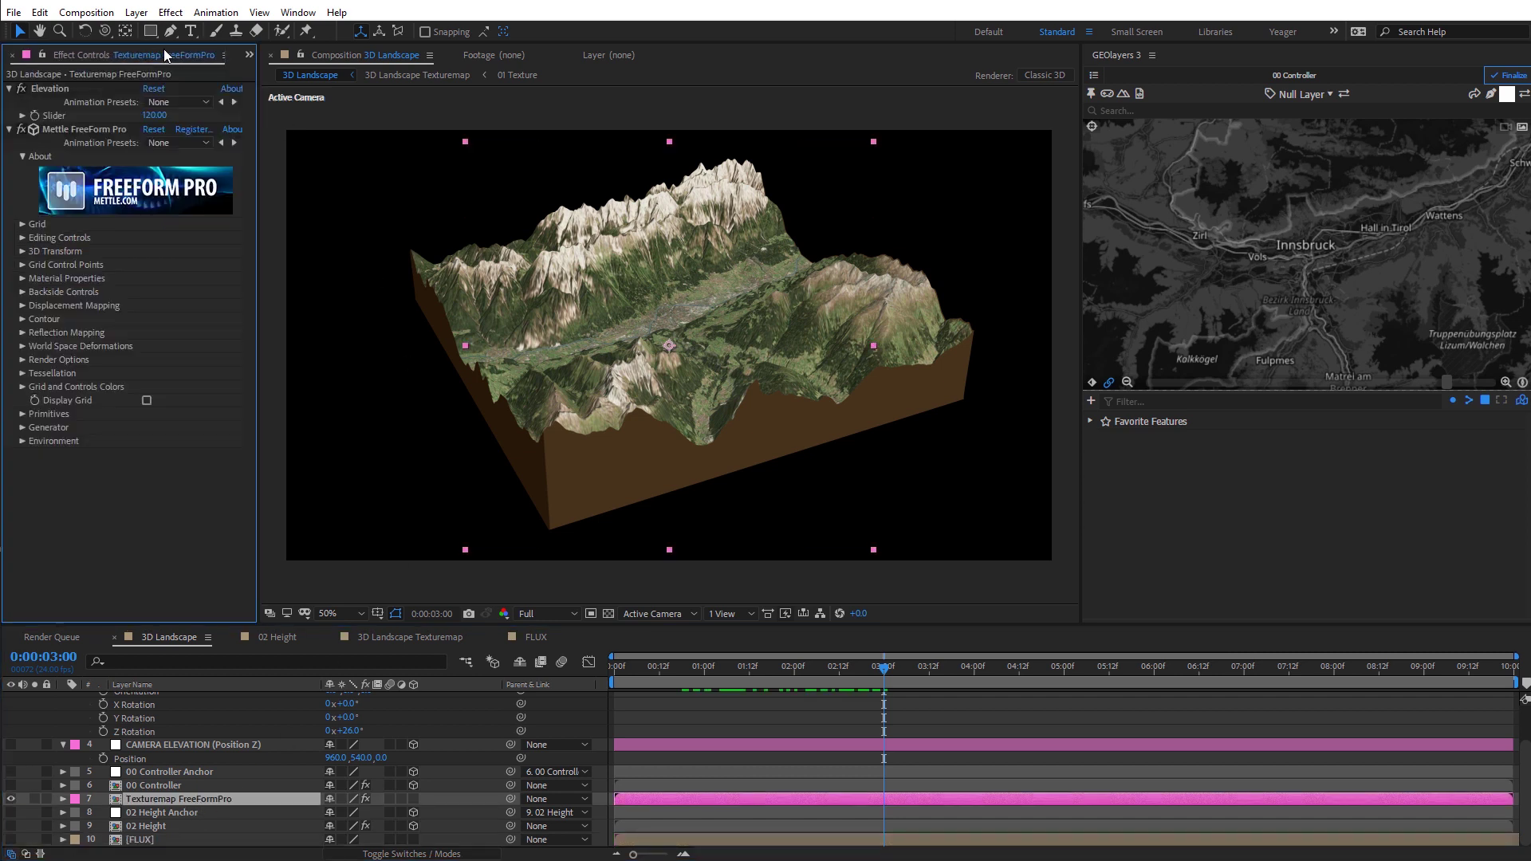
{"action": "left_click", "coordinate": [23, 333]}
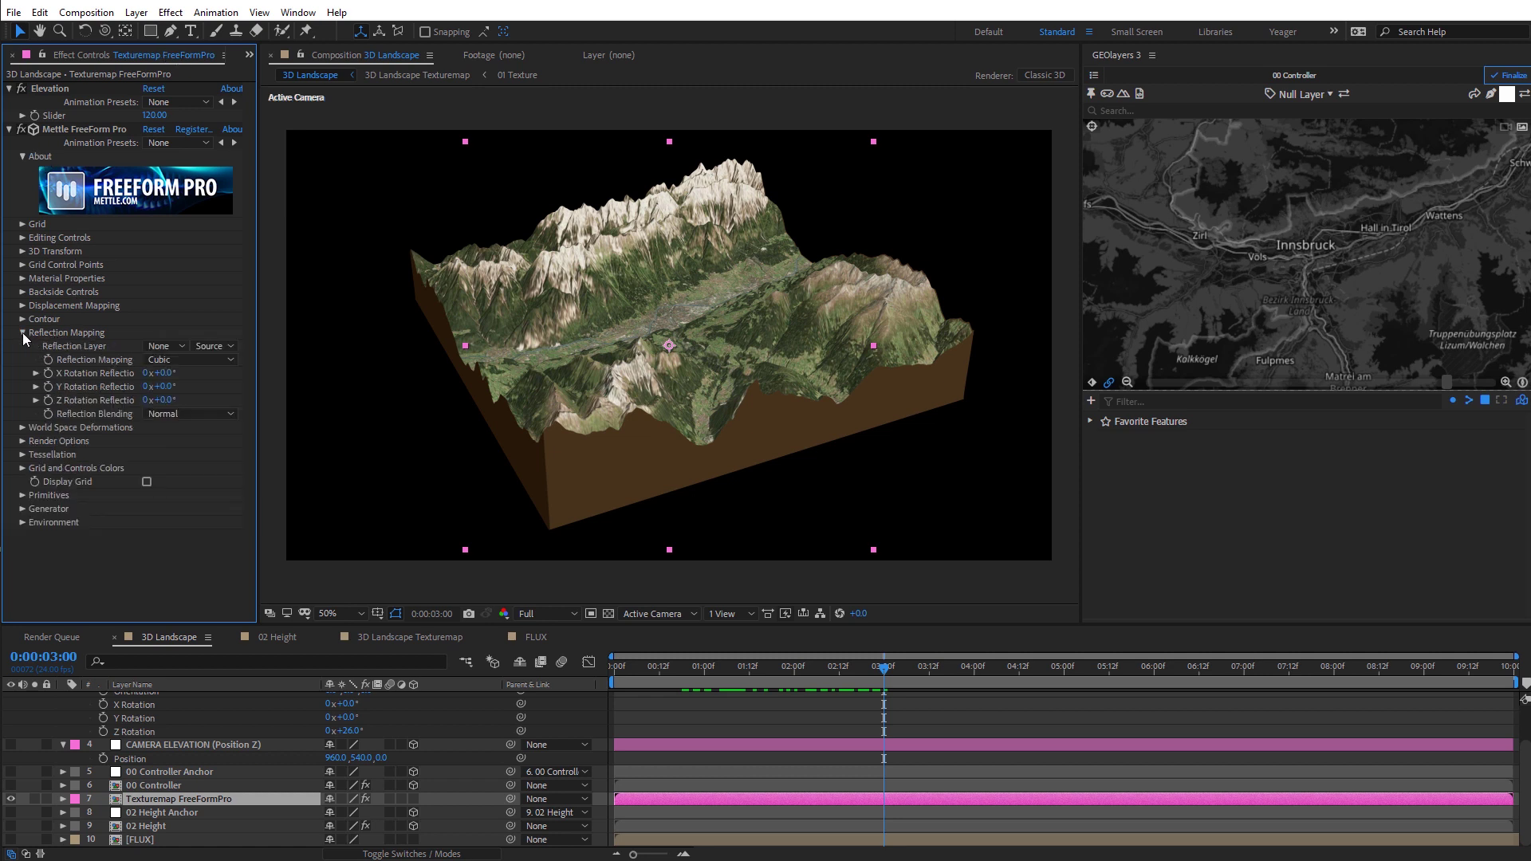
{"action": "left_click", "coordinate": [168, 363]}
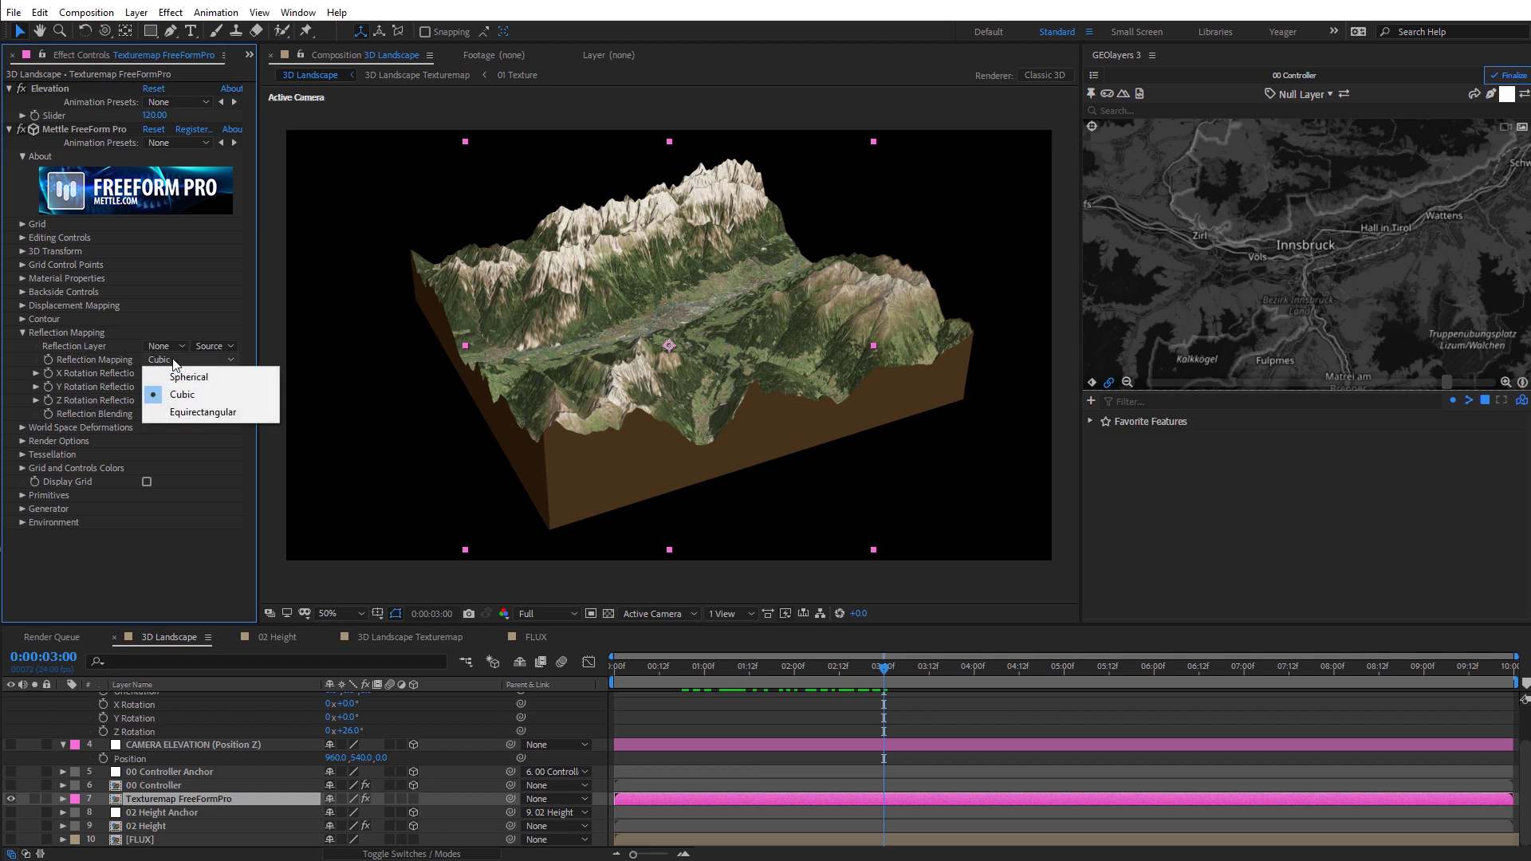
{"action": "left_click", "coordinate": [206, 414]}
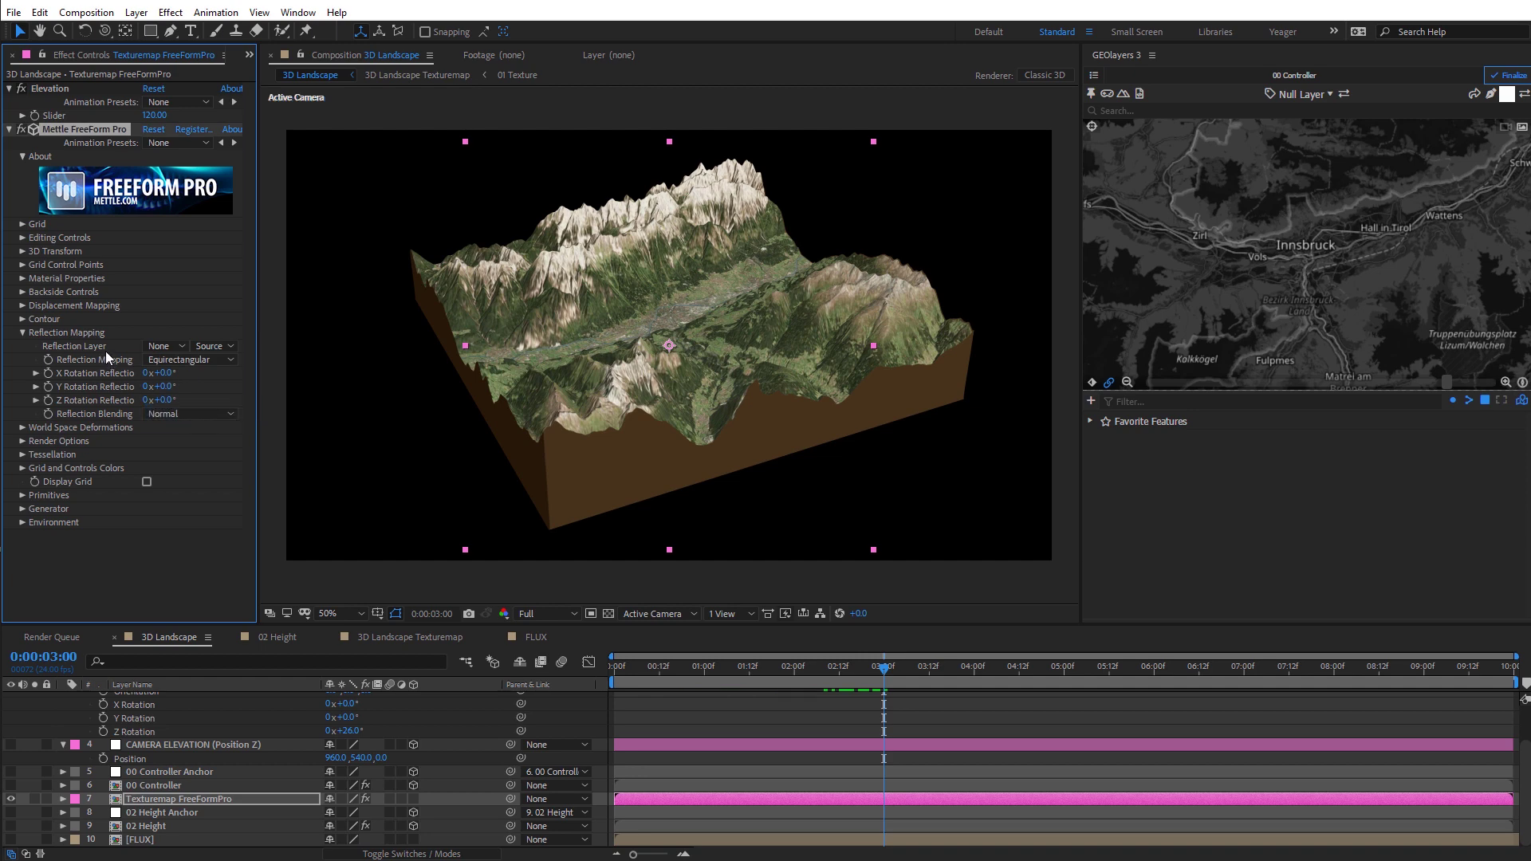
{"action": "left_click", "coordinate": [166, 349]}
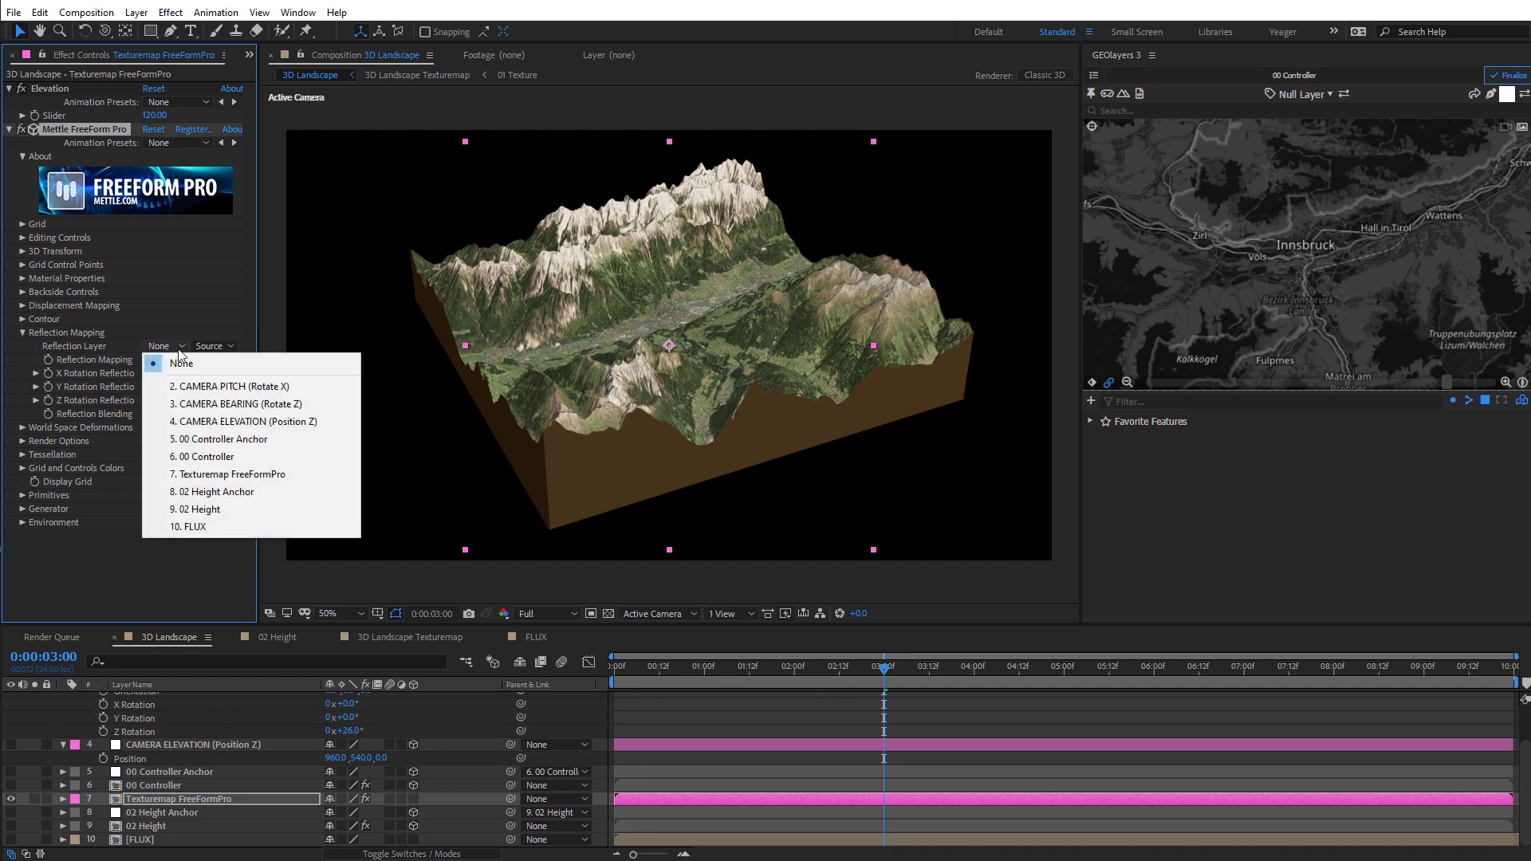
{"action": "left_click", "coordinate": [199, 527]}
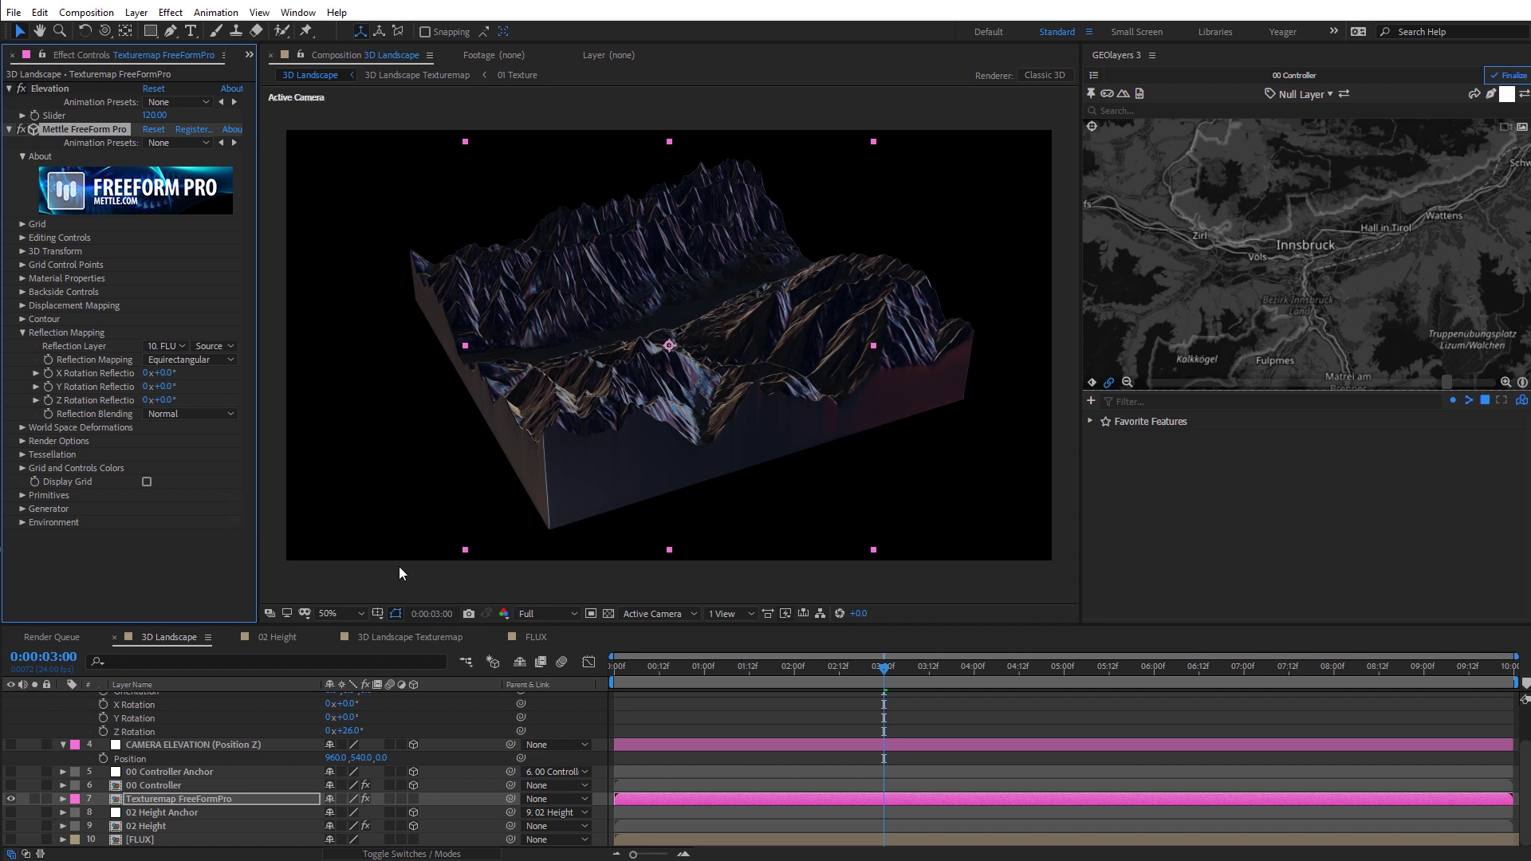
Try a lower Reflectivity in the FreeForm Pro Material Properties, then settle it at 99.
{"action": "left_click", "coordinate": [23, 279]}
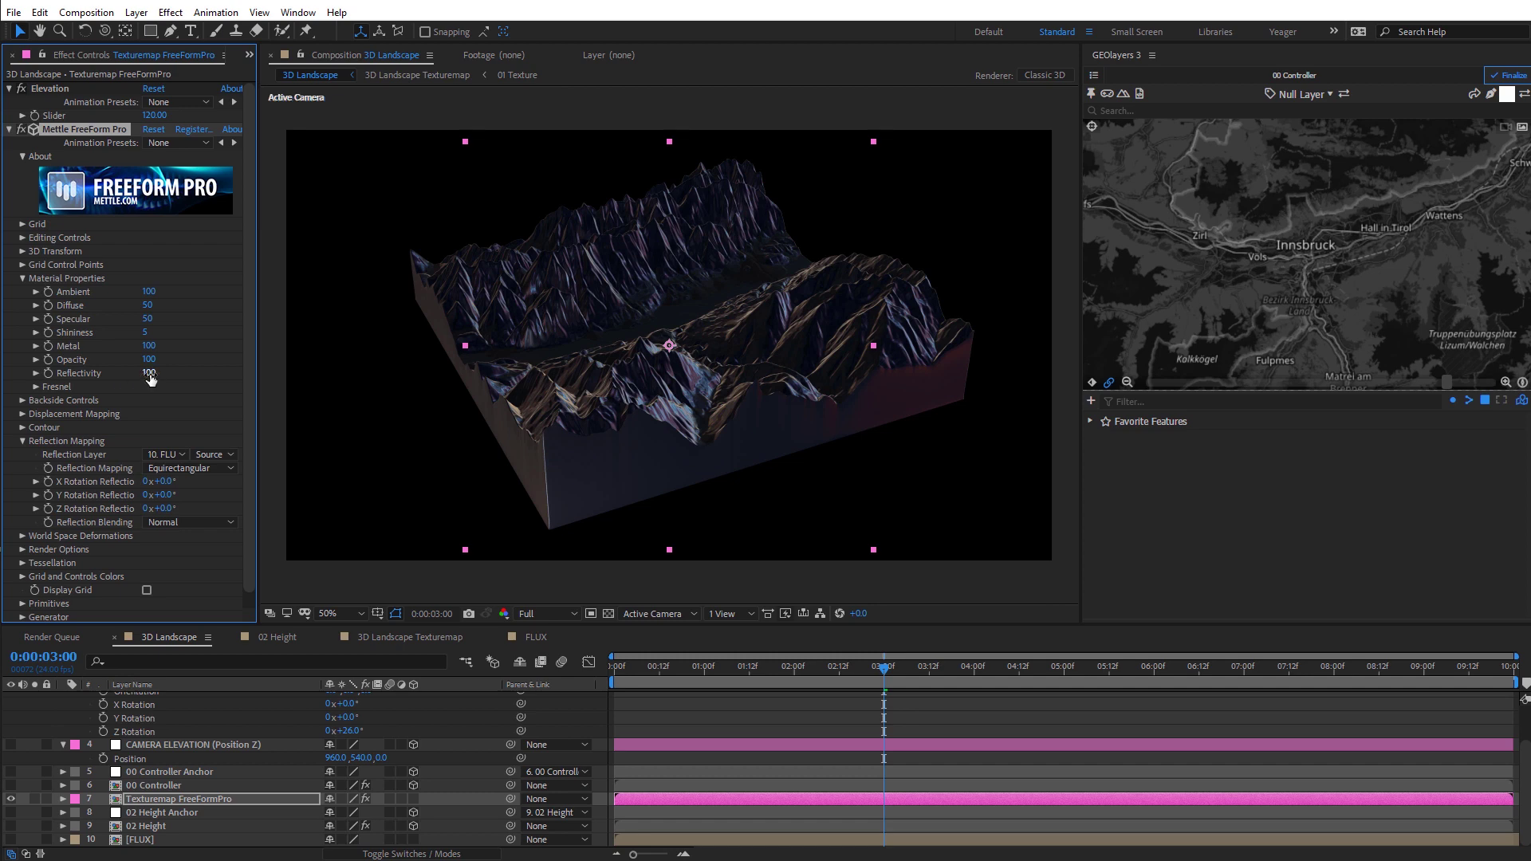
{"action": "left_click_drag", "start_coordinate": [149, 374], "coordinate": [90, 371]}
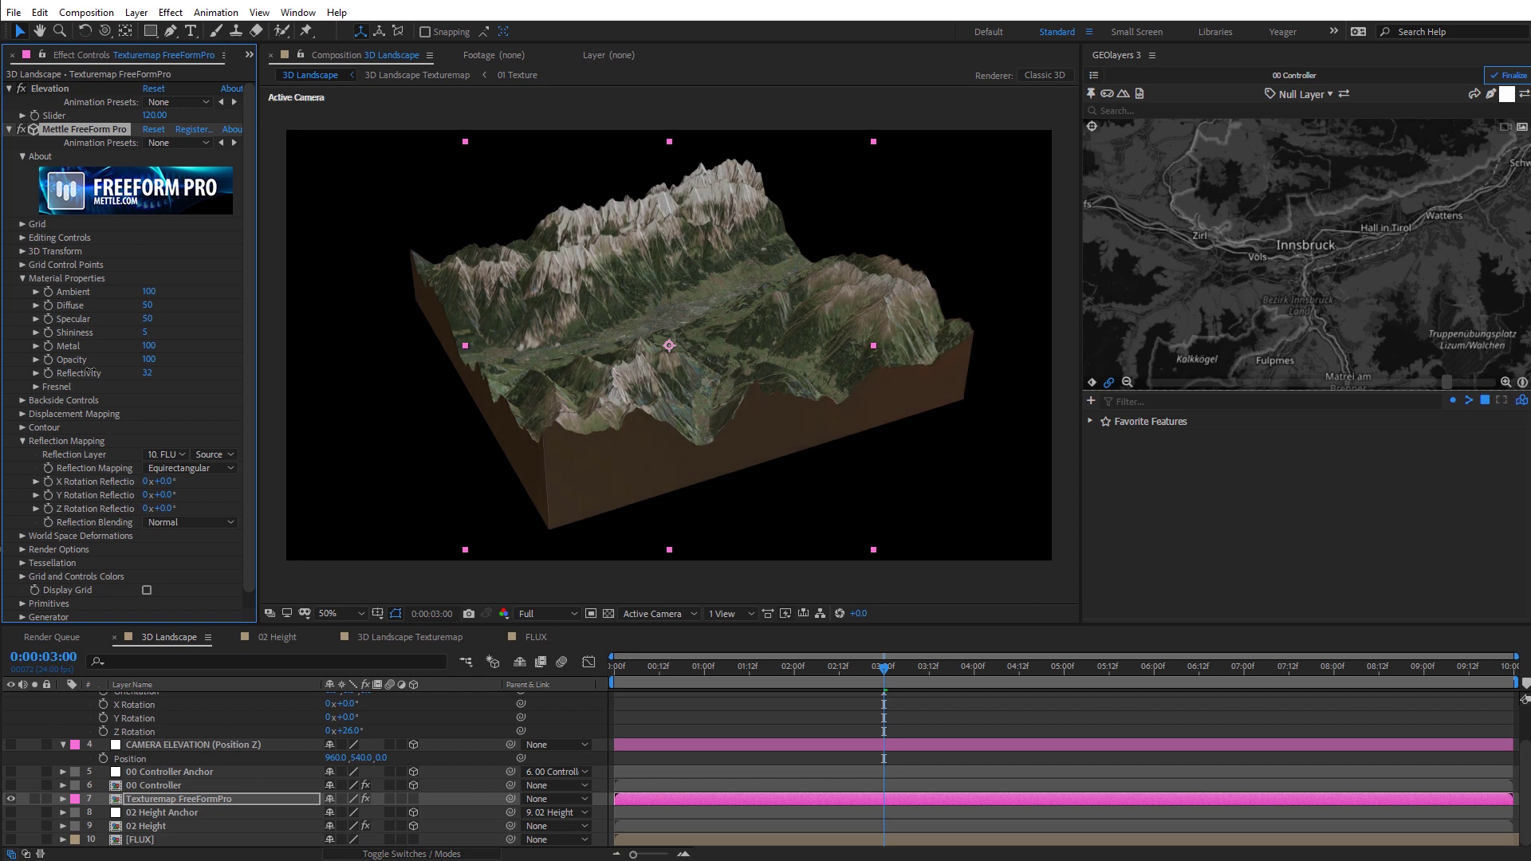
{"action": "left_click_drag", "start_coordinate": [103, 370], "coordinate": [163, 364]}
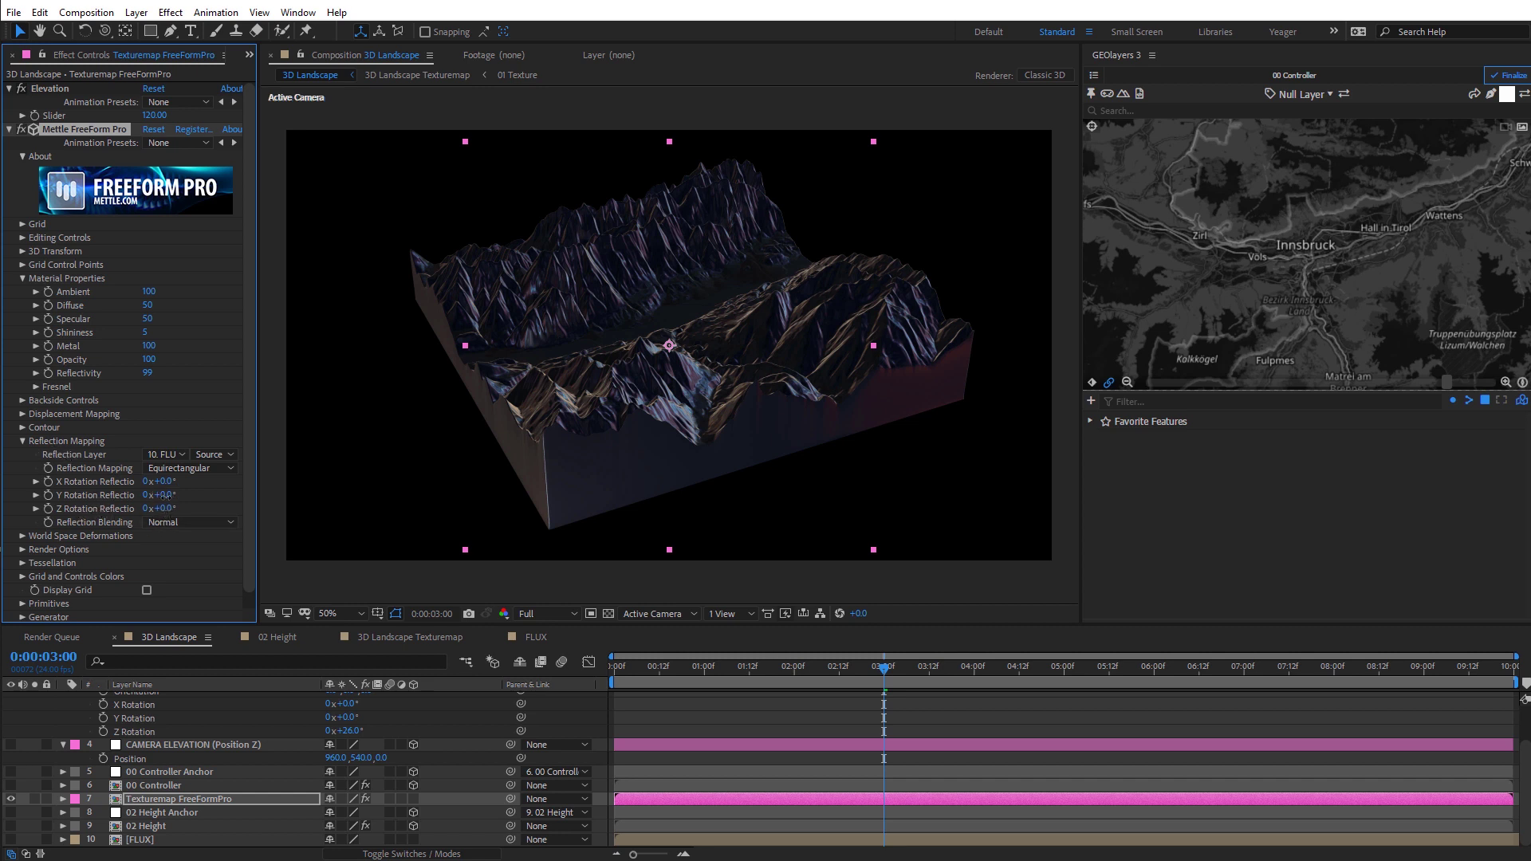
Rotate the reflection map around the landscape and set its Y Rotation to 77°.
{"action": "left_click_drag", "start_coordinate": [163, 494], "coordinate": [75, 533]}
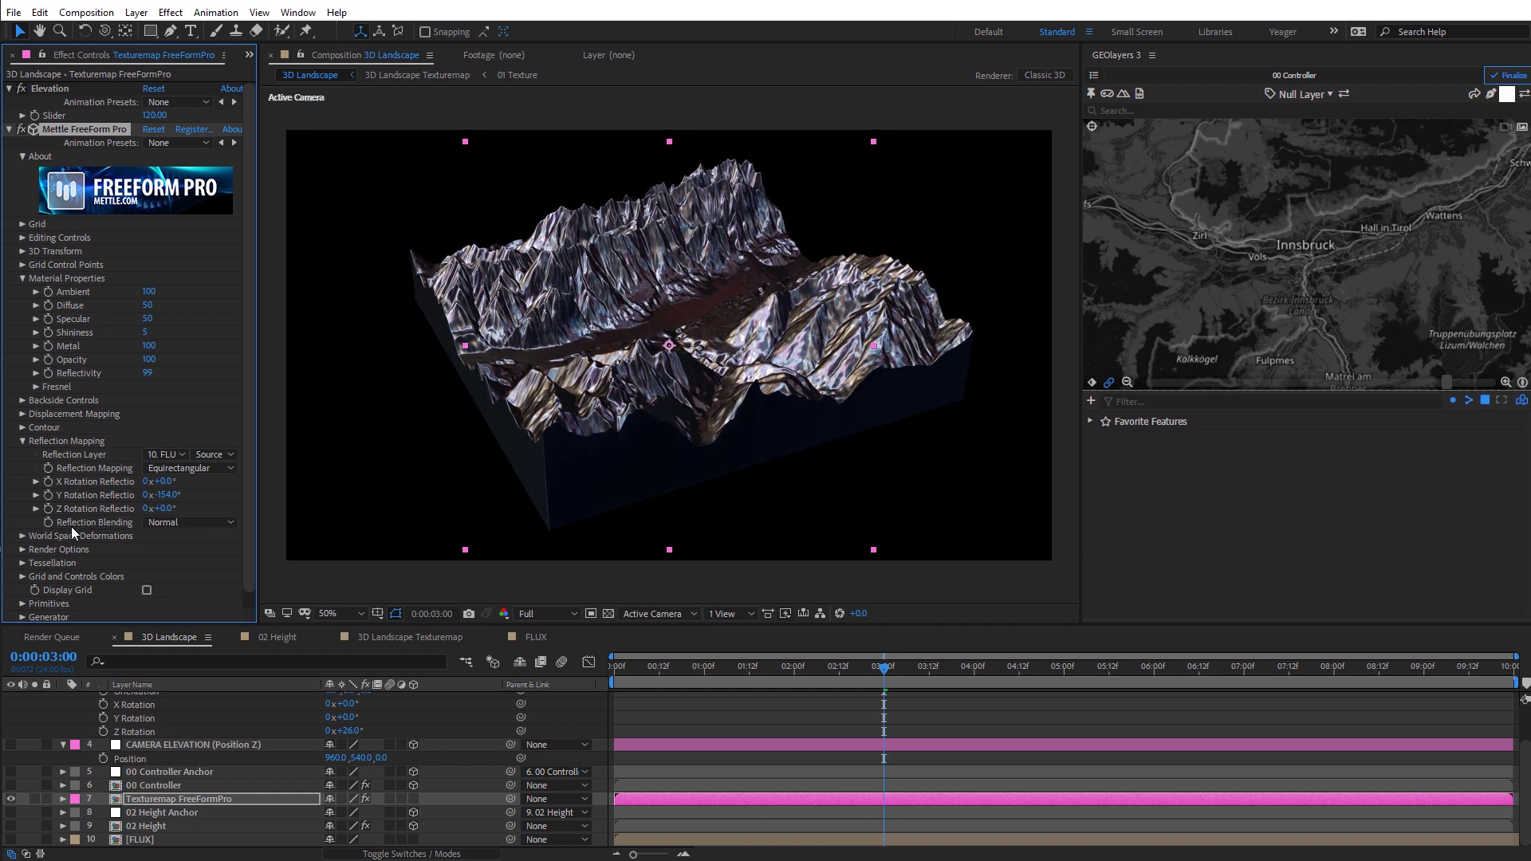
{"action": "left_click", "coordinate": [170, 499]}
{"action": "type", "text": "77"}
{"action": "key", "text": "Return"}
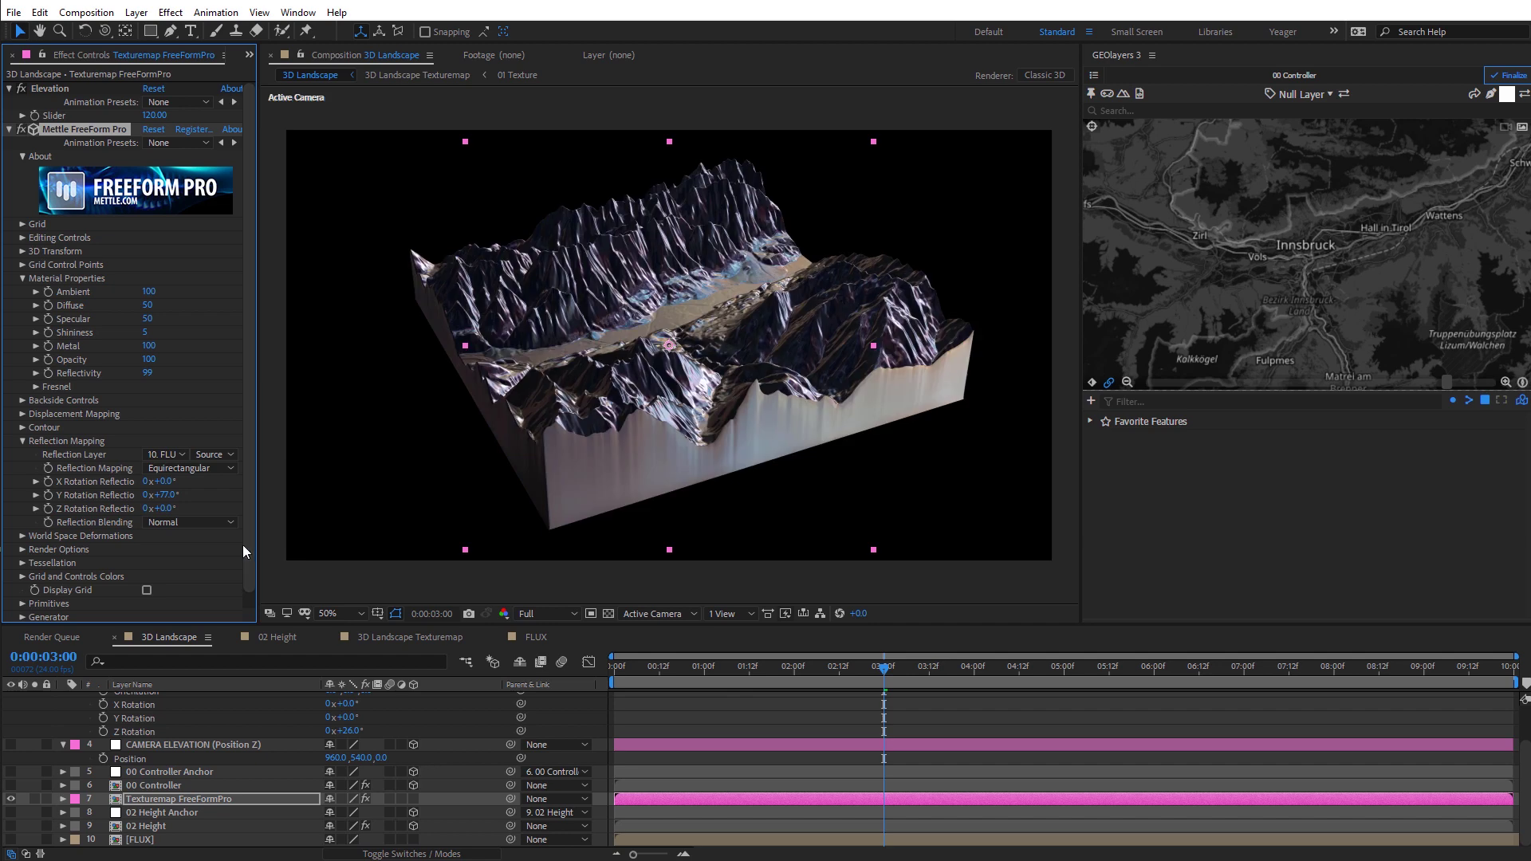
Show the SkyDome in the background using the reflection map settings and adjust its Field of View to 91.
{"action": "scroll", "coordinate": [247, 574], "scroll_direction": "down", "scroll_amount": 1}
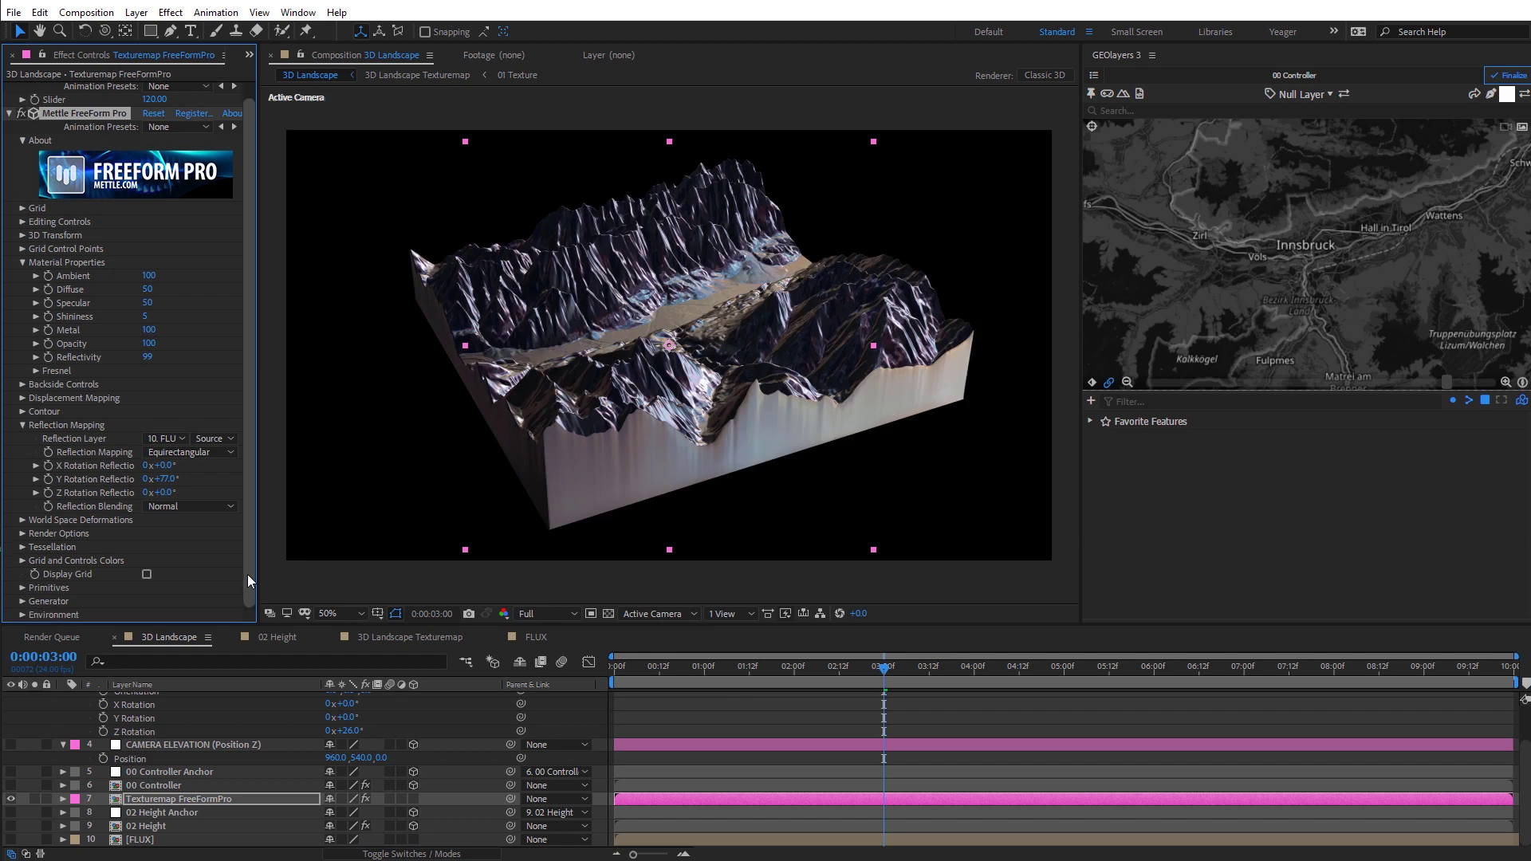
{"action": "left_click", "coordinate": [22, 616]}
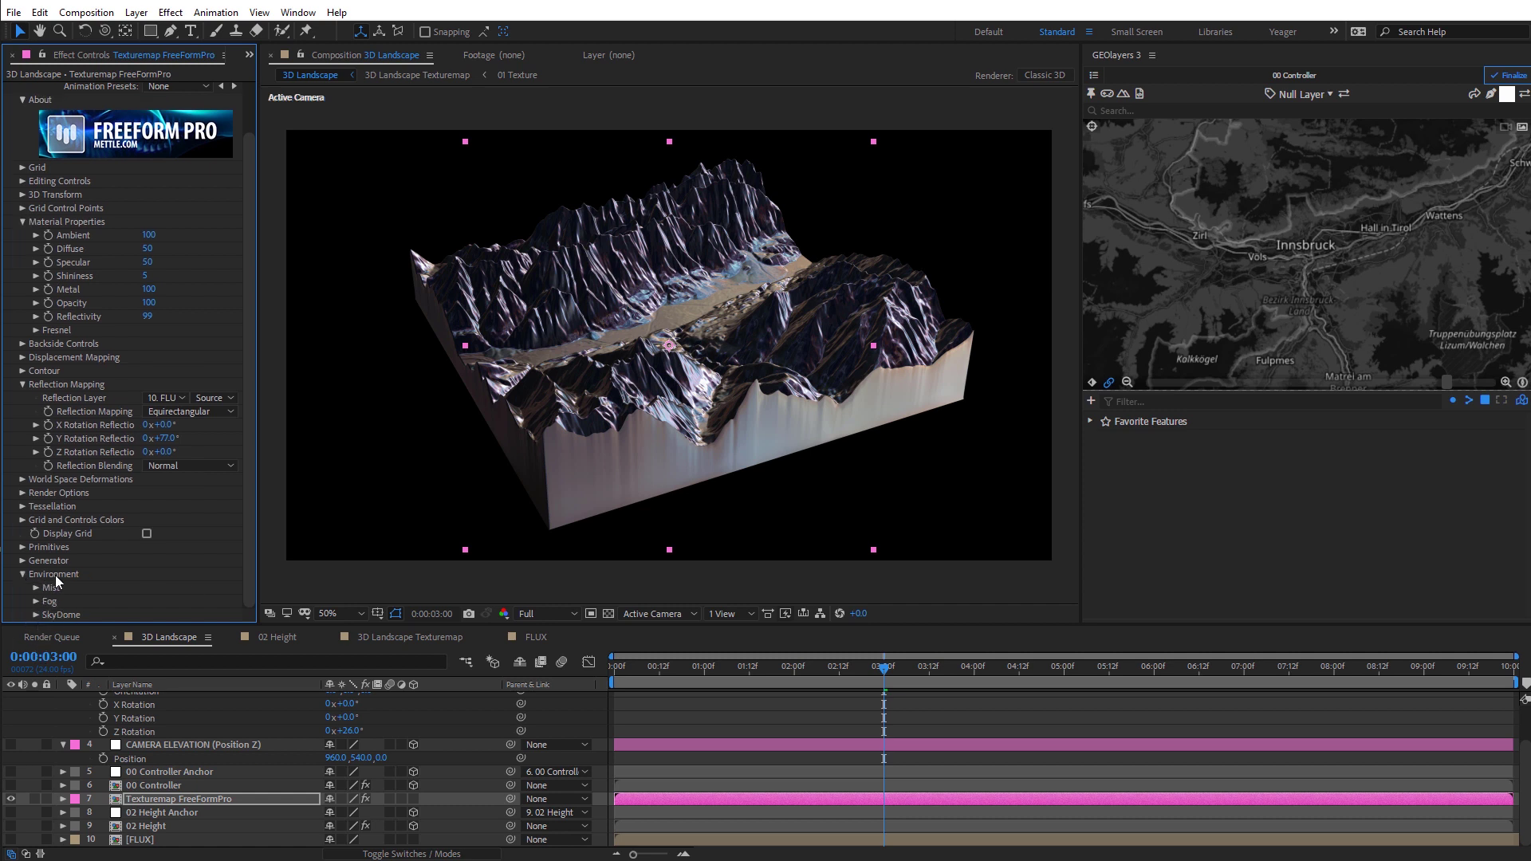
{"action": "left_click", "coordinate": [35, 614]}
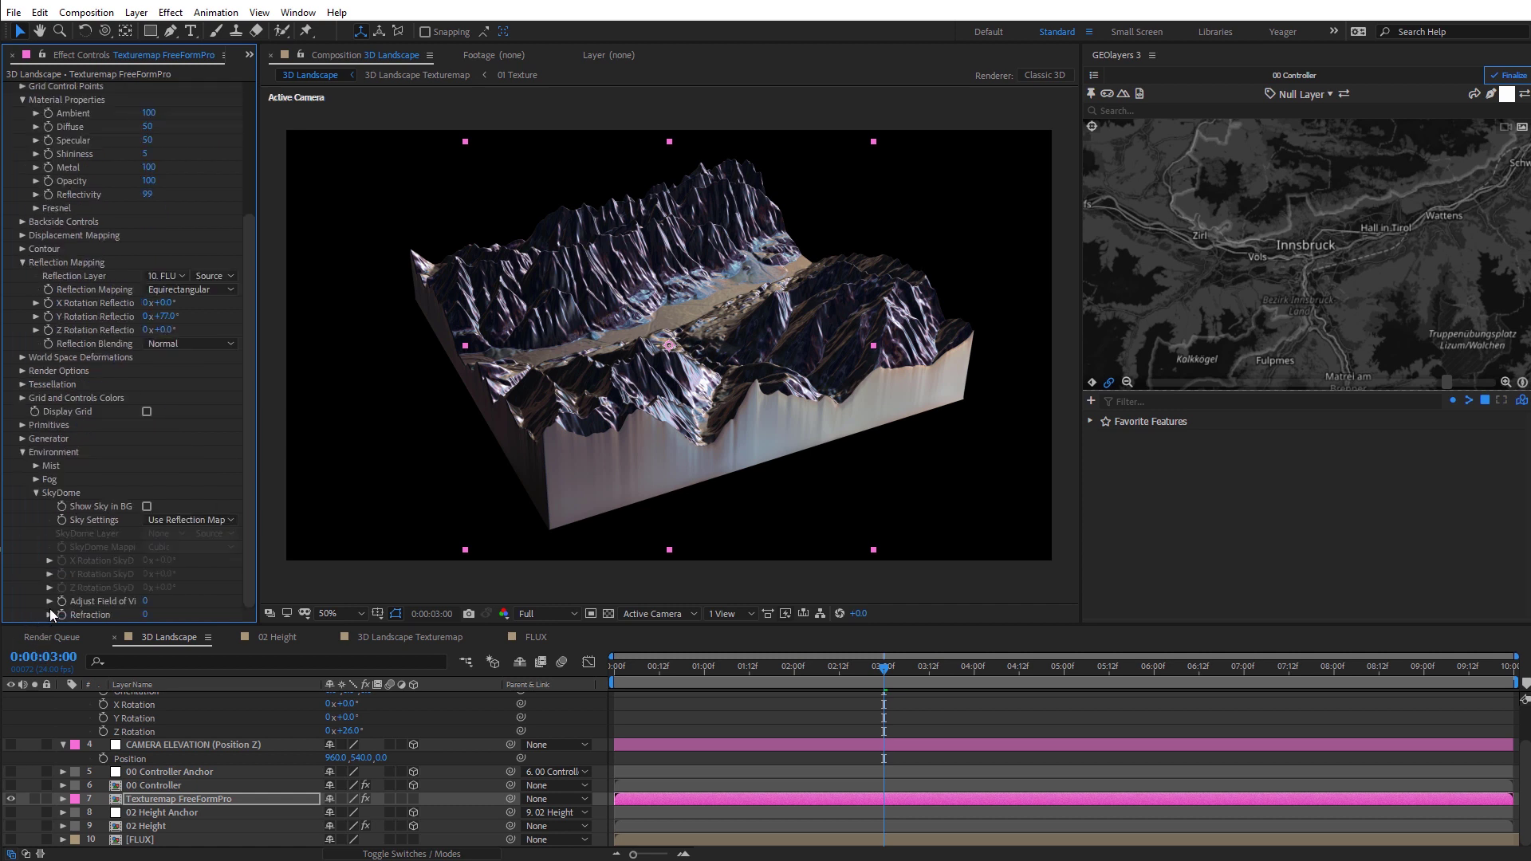
{"action": "left_click", "coordinate": [146, 505]}
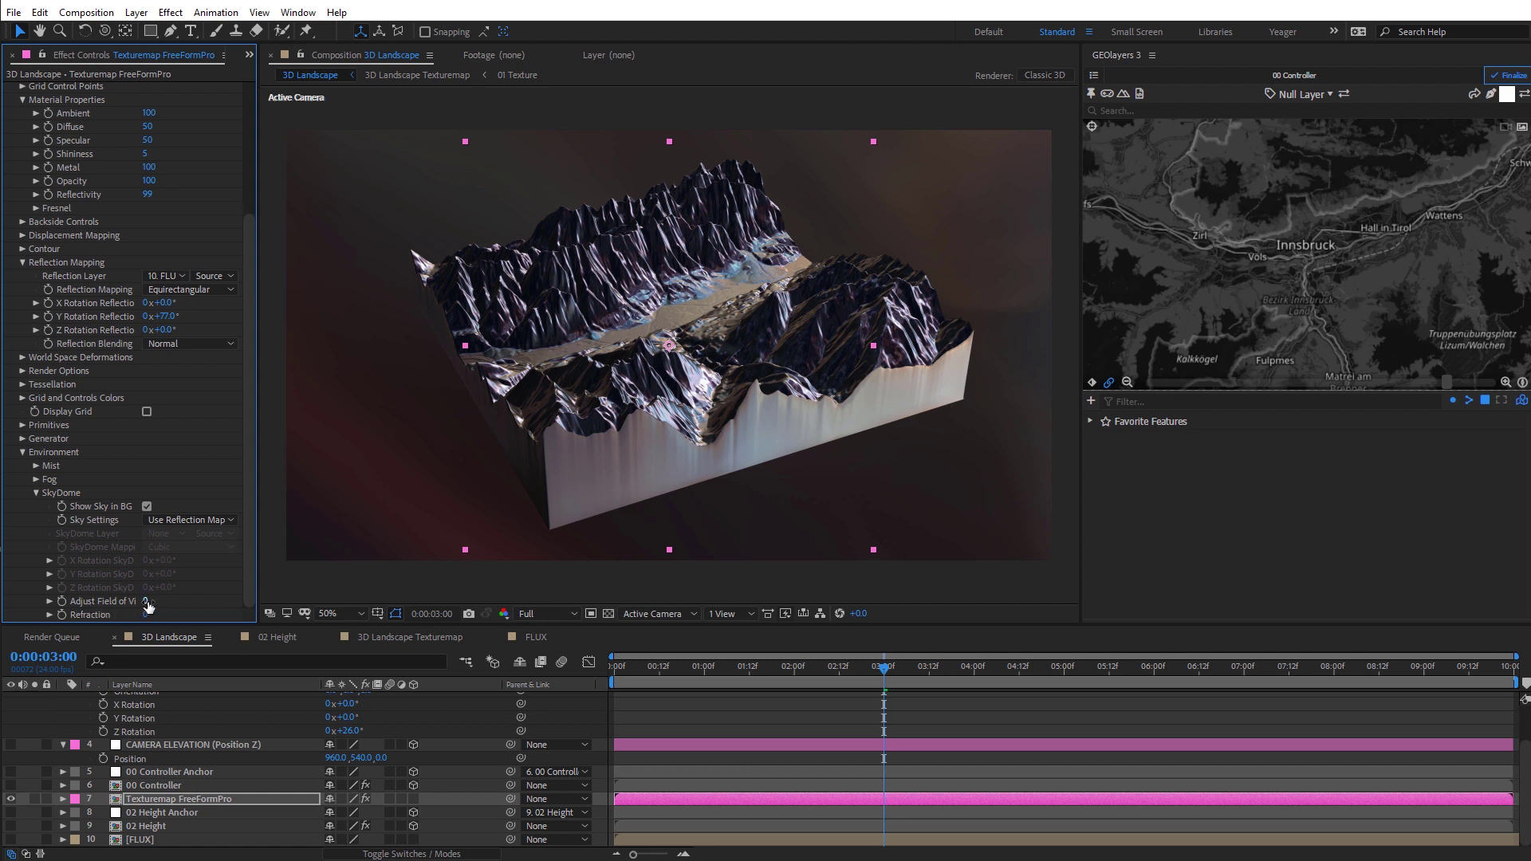
{"action": "left_click_drag", "start_coordinate": [259, 597], "coordinate": [288, 594]}
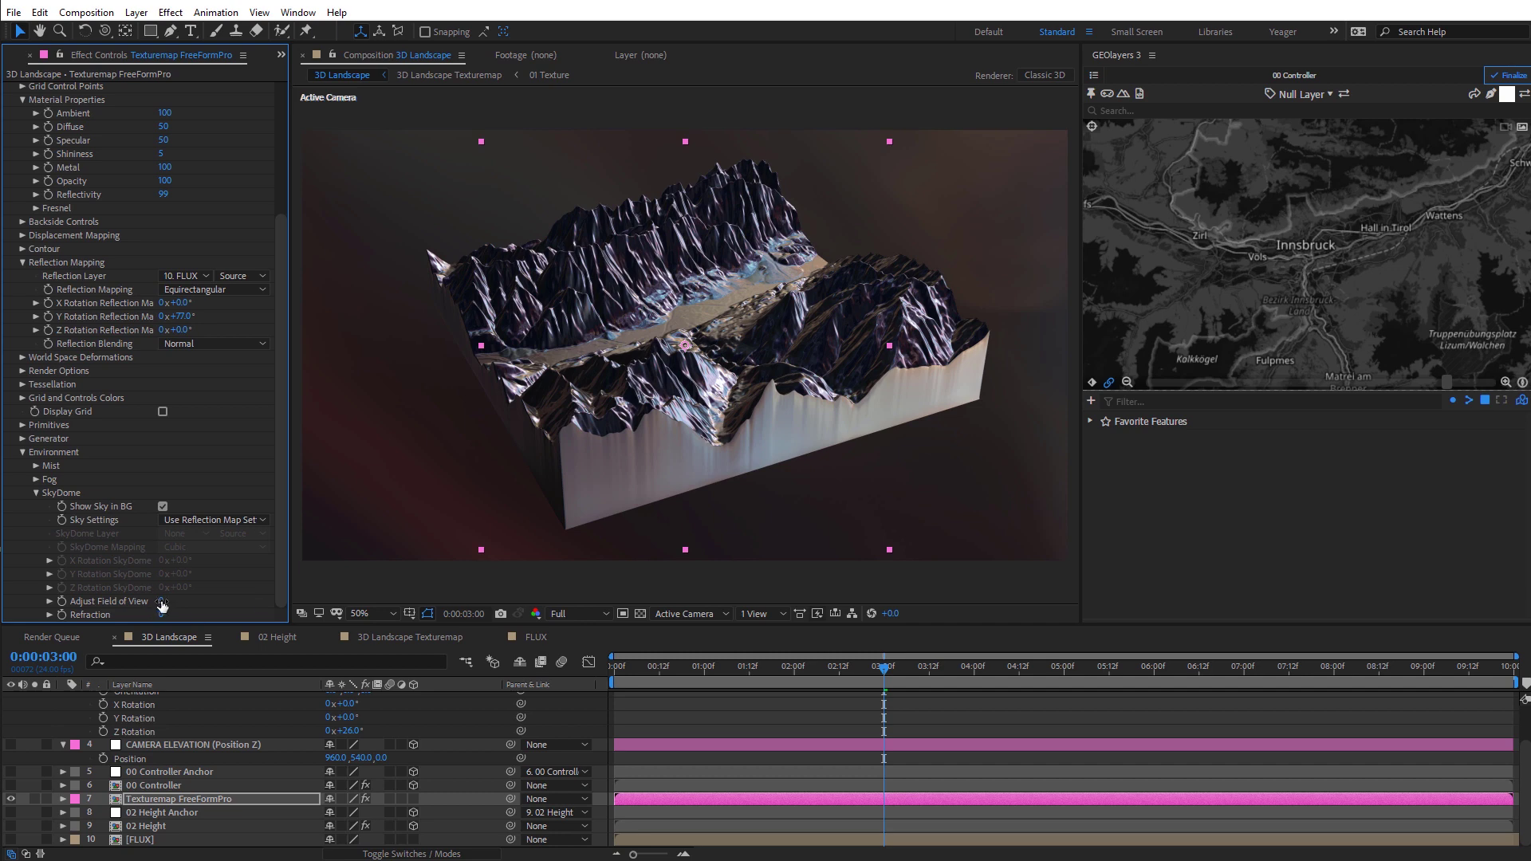
{"action": "left_click_drag", "start_coordinate": [177, 602], "coordinate": [227, 590]}
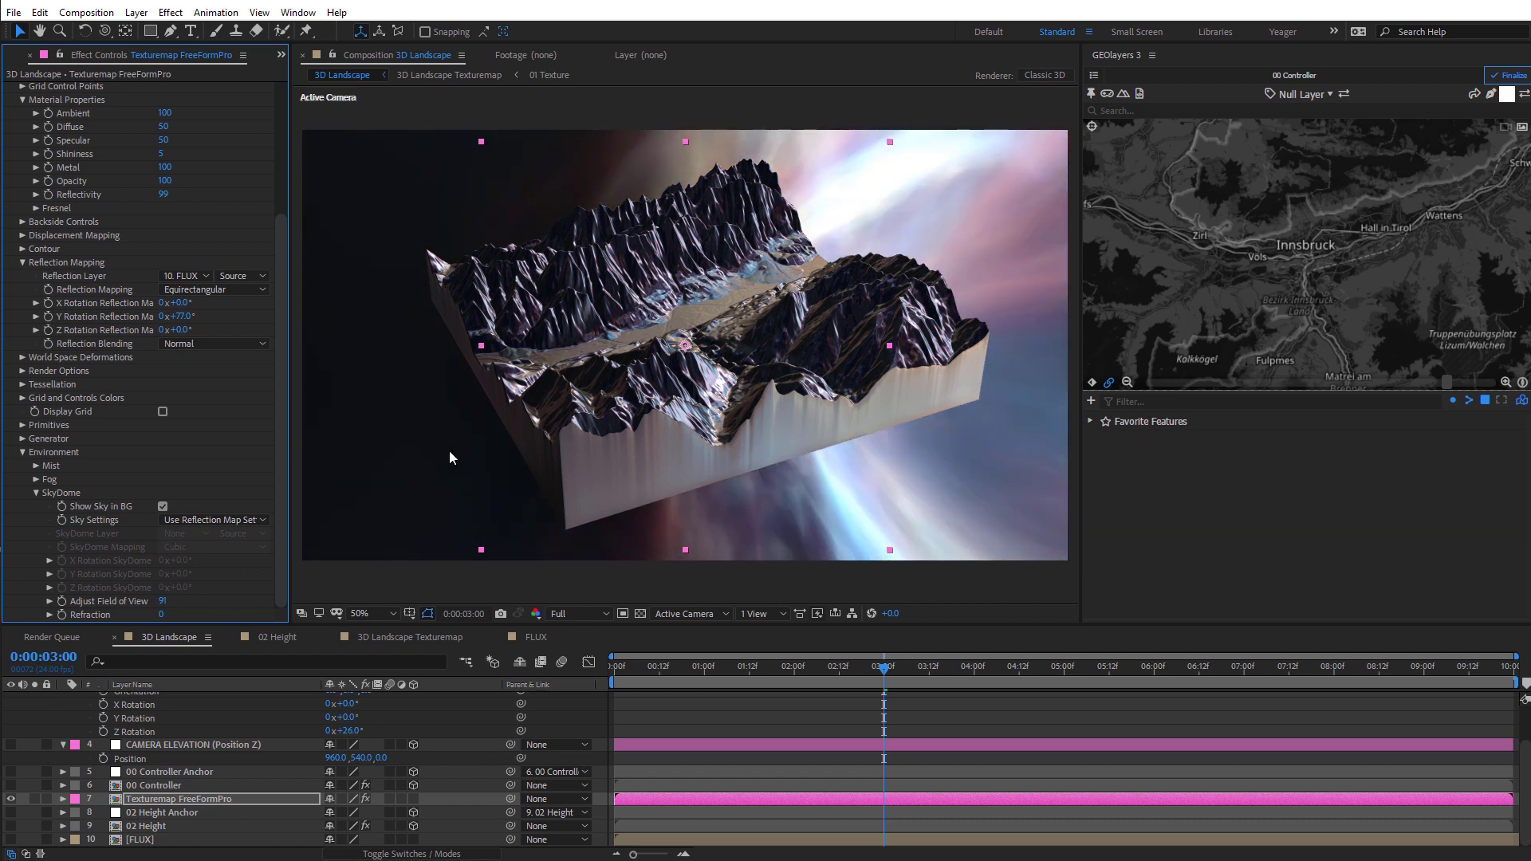
Turn the CAMERA BEARING null's Z Rotation to 66° to try the sky and reflections from another angle.
{"action": "scroll", "coordinate": [317, 770], "scroll_direction": "up", "scroll_amount": 3}
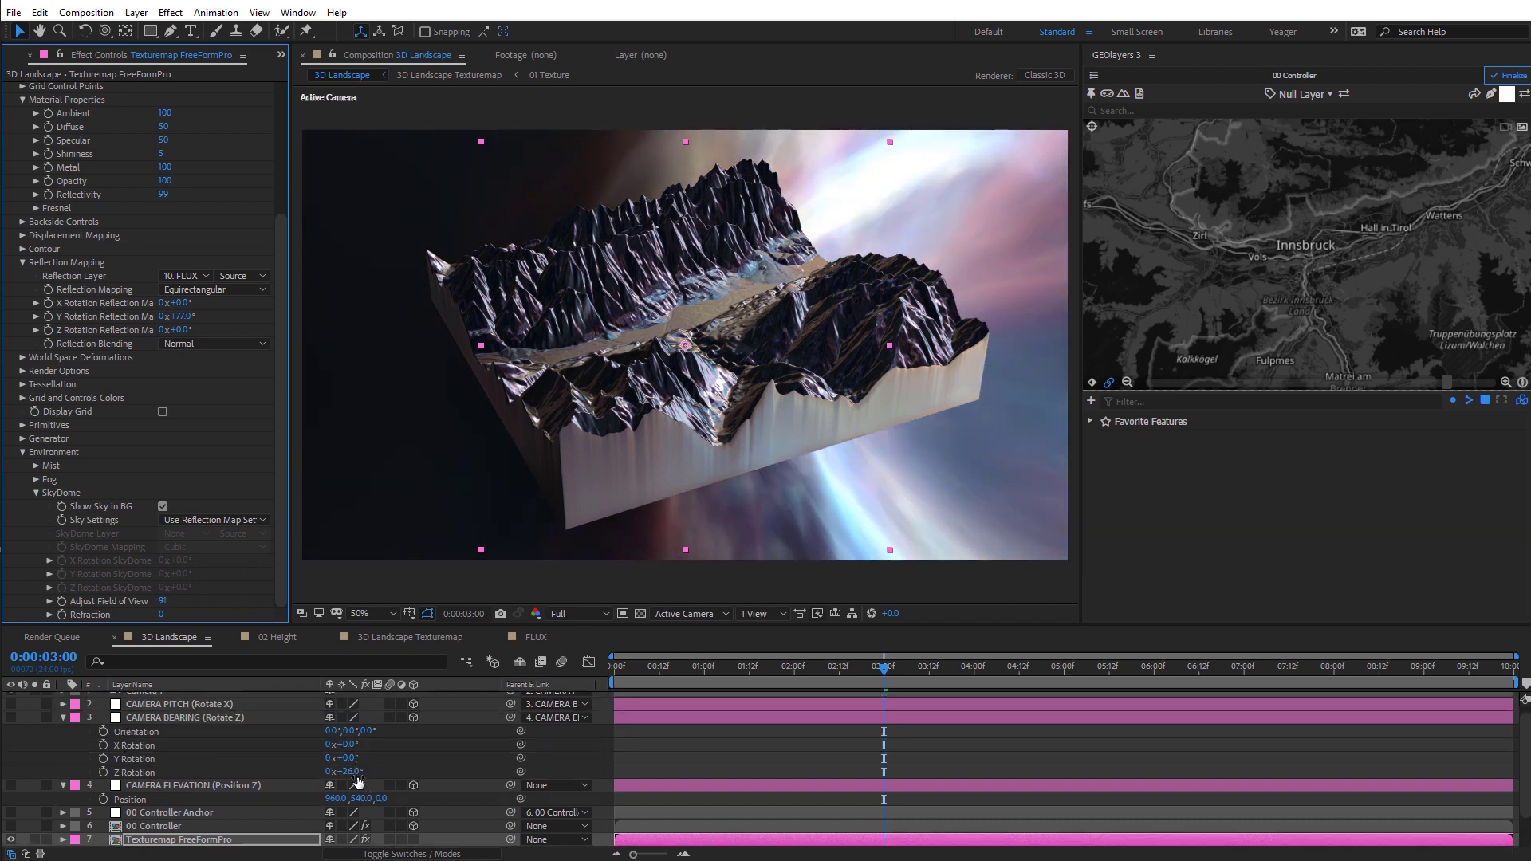
{"action": "left_click_drag", "start_coordinate": [355, 772], "coordinate": [390, 735]}
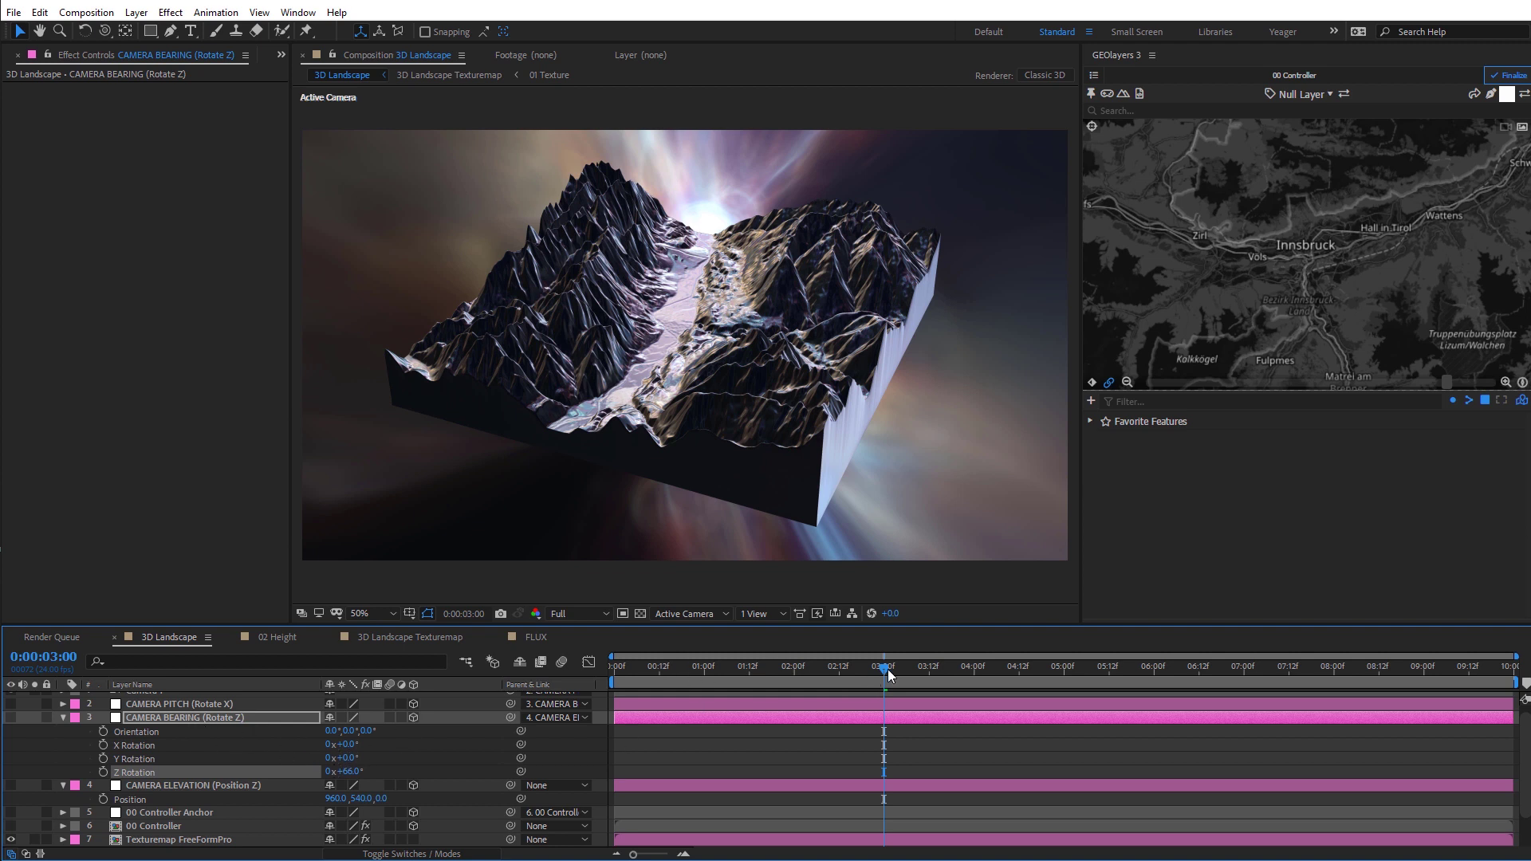
Keyframe the CAMERA BEARING null's Z Rotation from 0° at 0:00:00:00 to one full revolution at 0:00:09:23 and preview the animation.
{"action": "left_click_drag", "start_coordinate": [888, 668], "coordinate": [605, 673]}
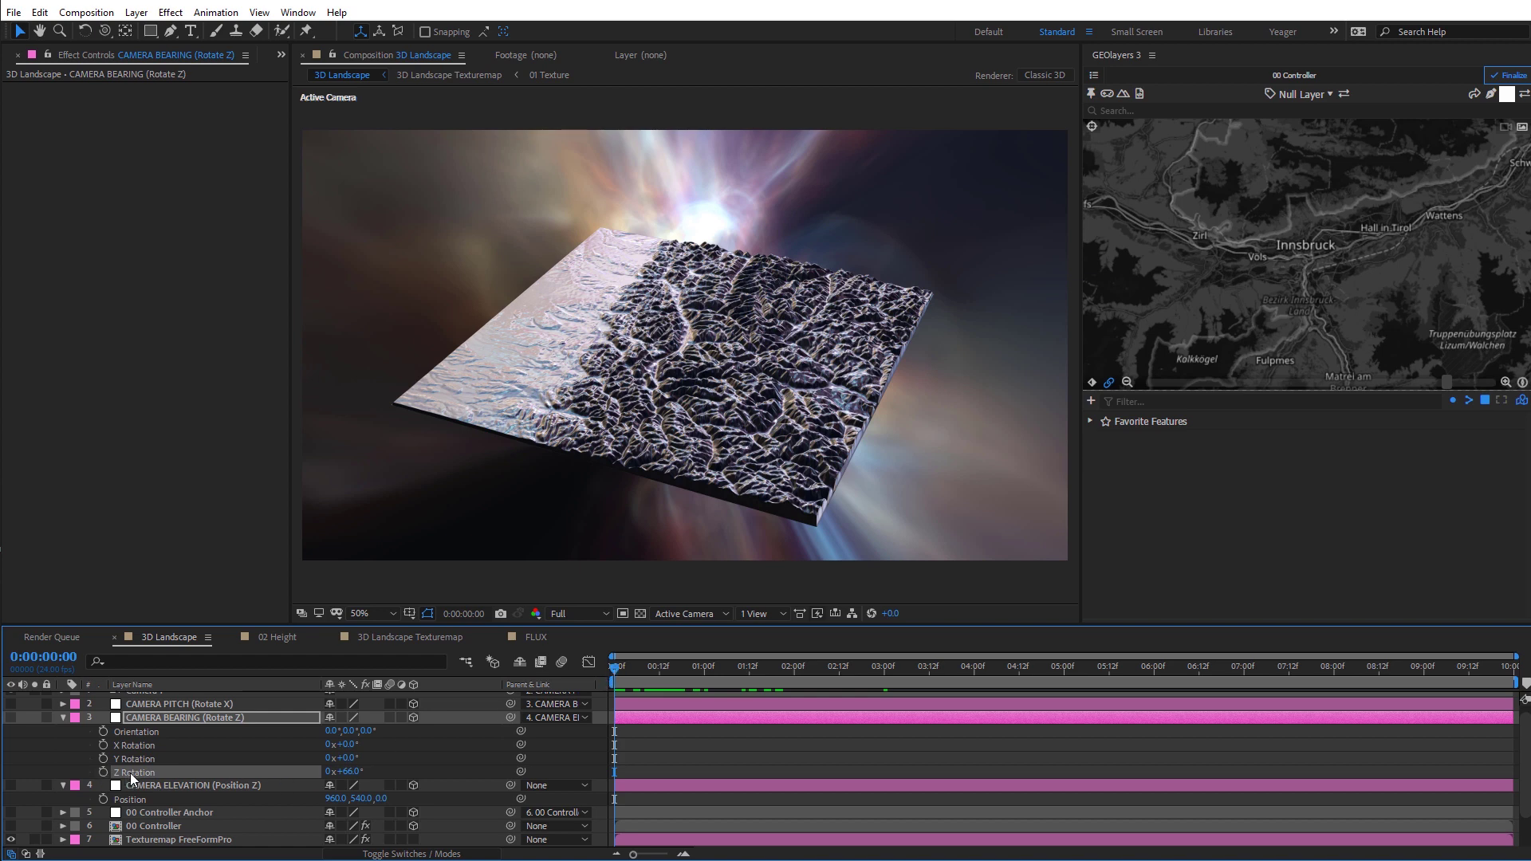
{"action": "type", "text": "0"}
{"action": "key", "text": "Return"}
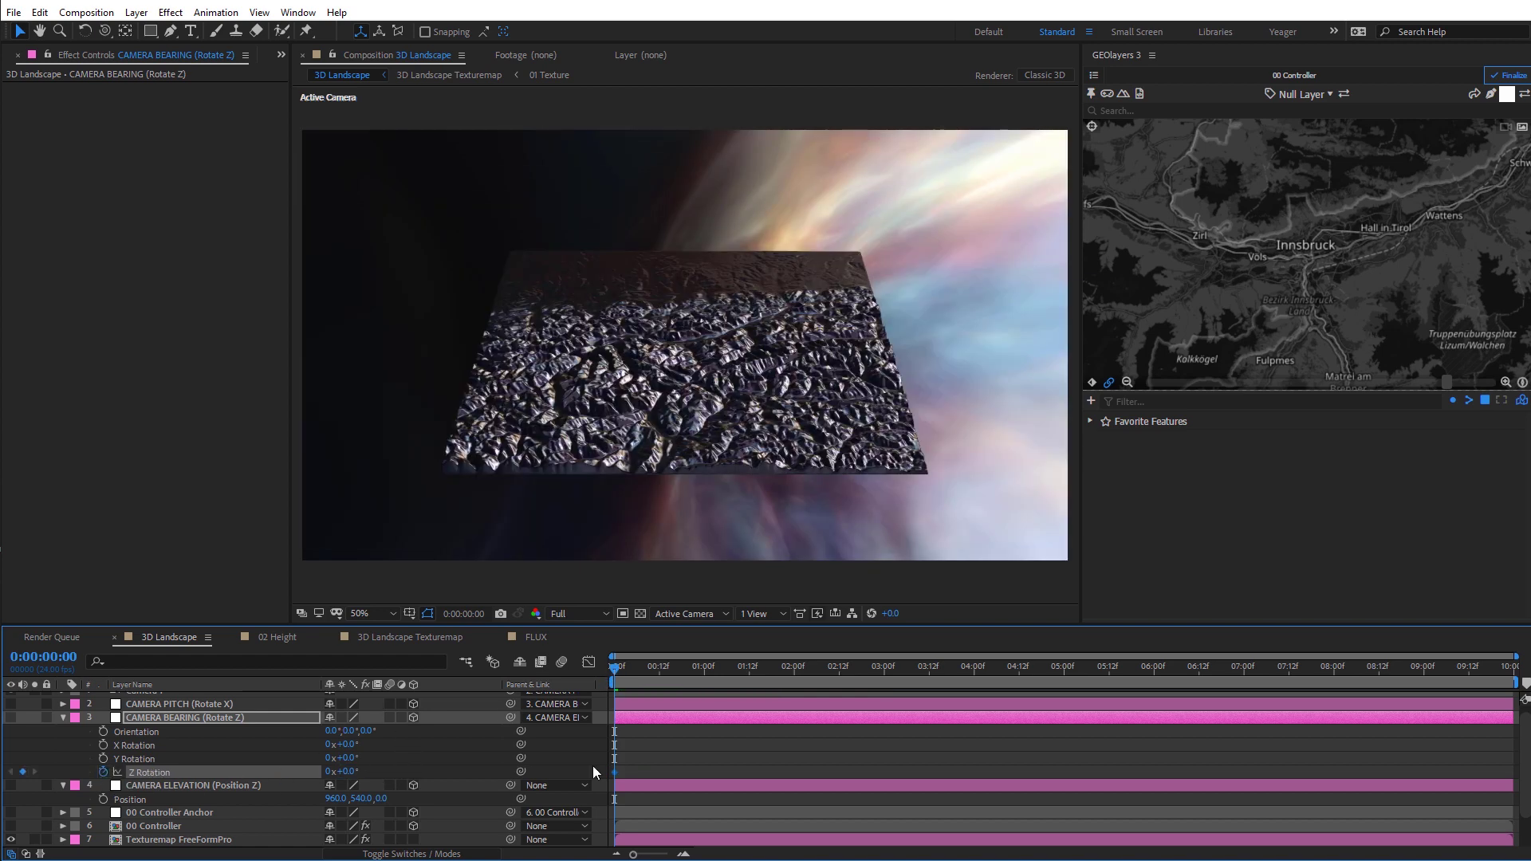
{"action": "left_click_drag", "start_coordinate": [618, 672], "coordinate": [1511, 732]}
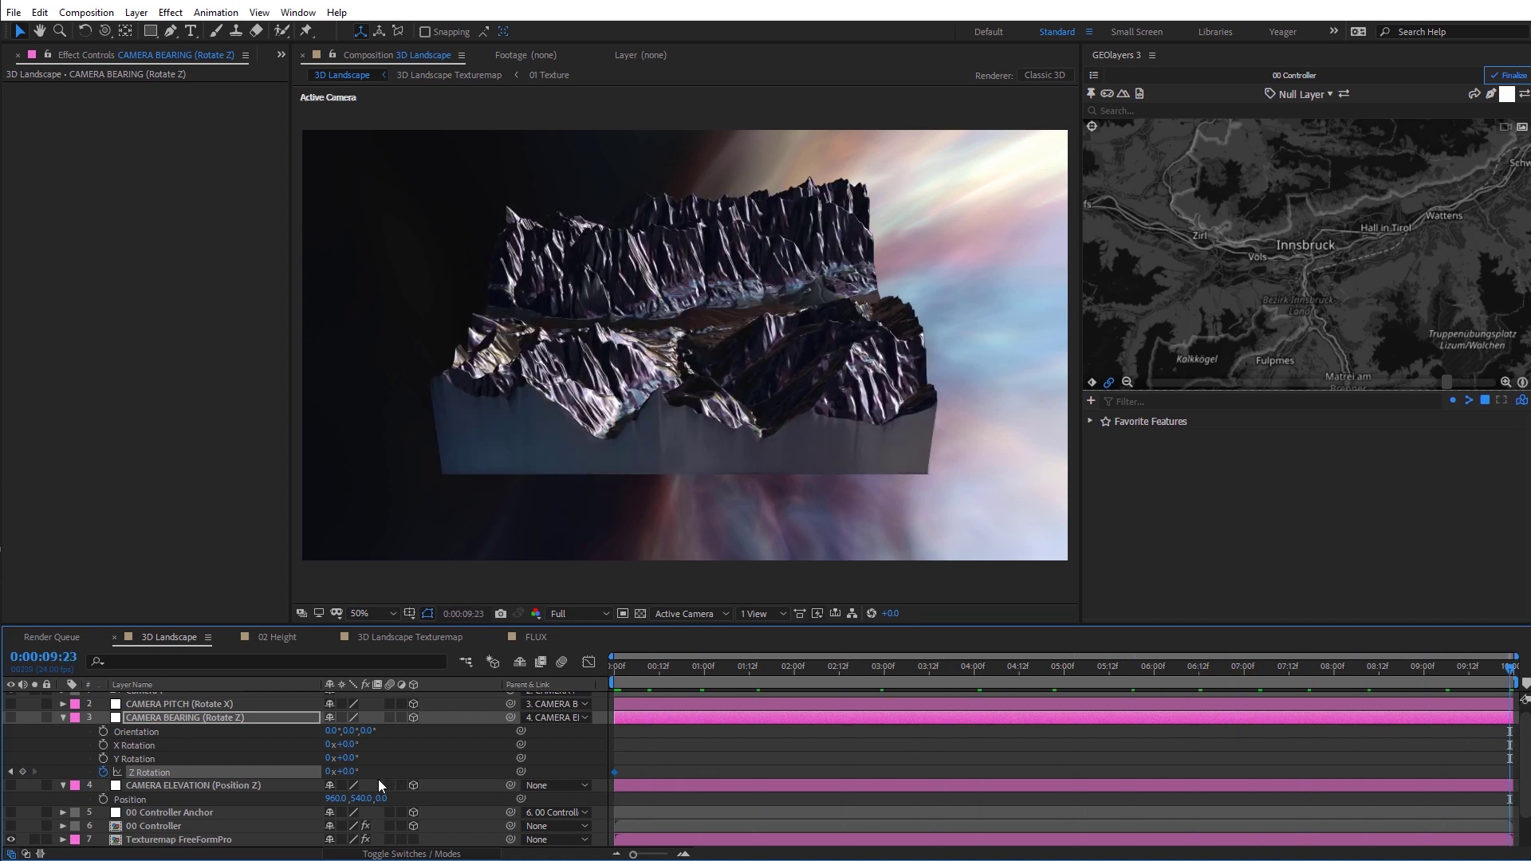
{"action": "left_click", "coordinate": [328, 771]}
{"action": "key", "text": "Return"}
{"action": "key", "text": "space"}
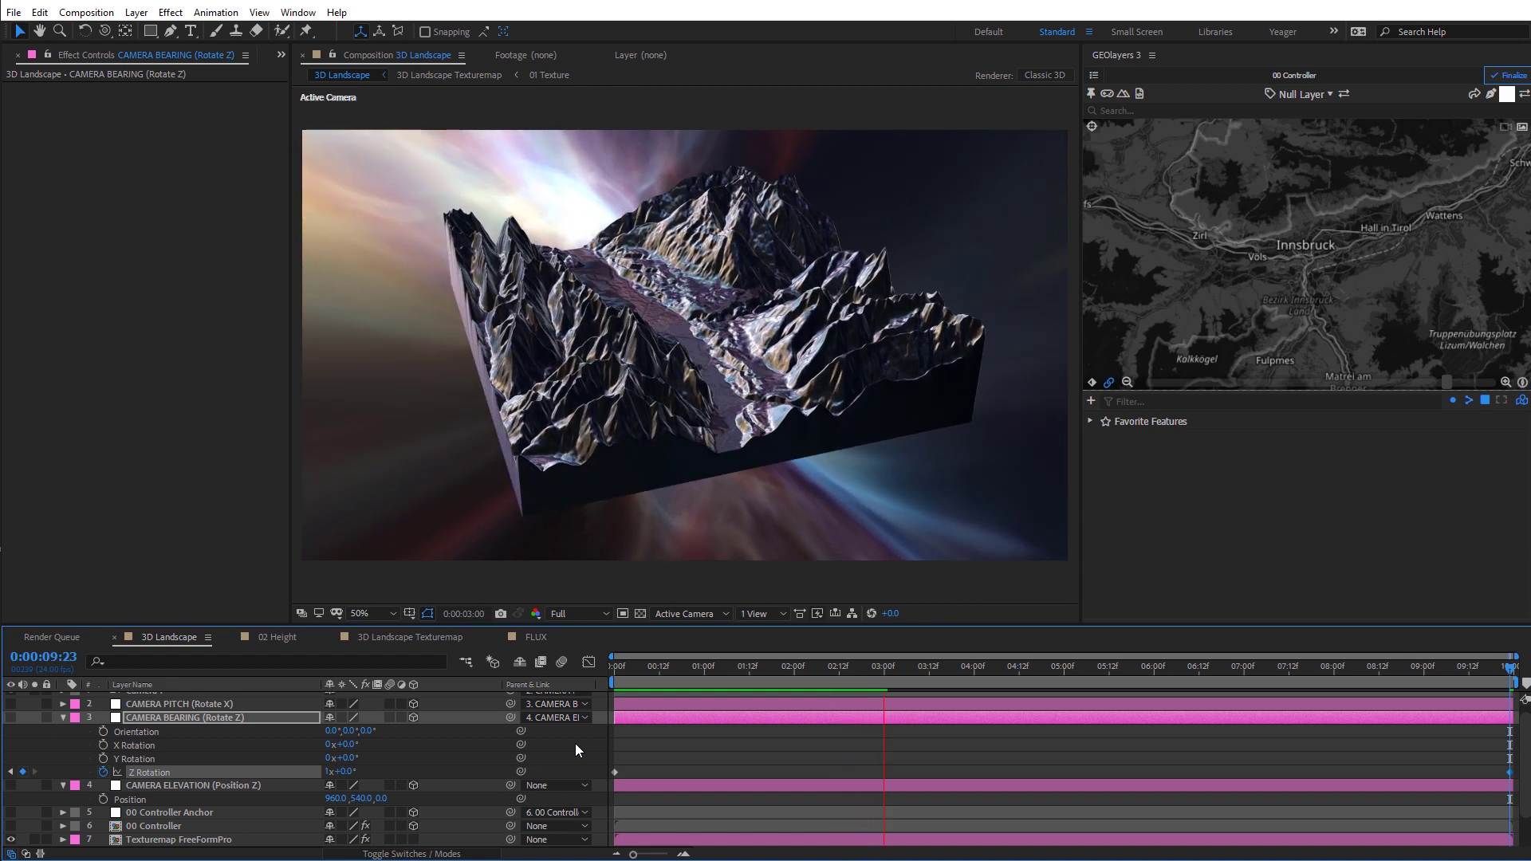
{"action": "key", "text": "space"}
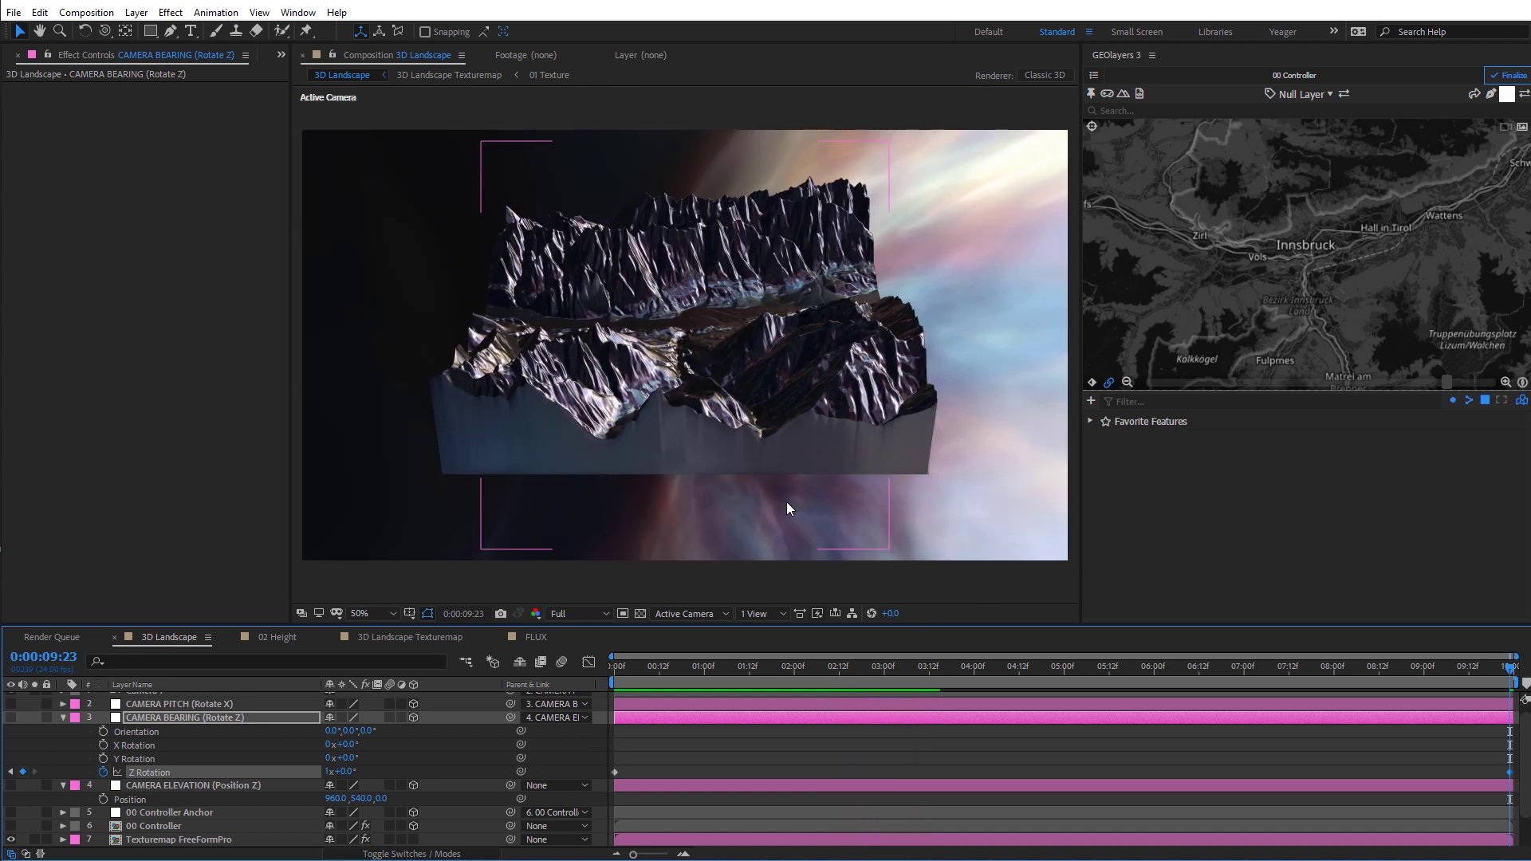
Hide the SkyDome background on the Texturemap FreeFormPro layer and move the current time to 0:00:02:01.
{"action": "left_click", "coordinate": [168, 840]}
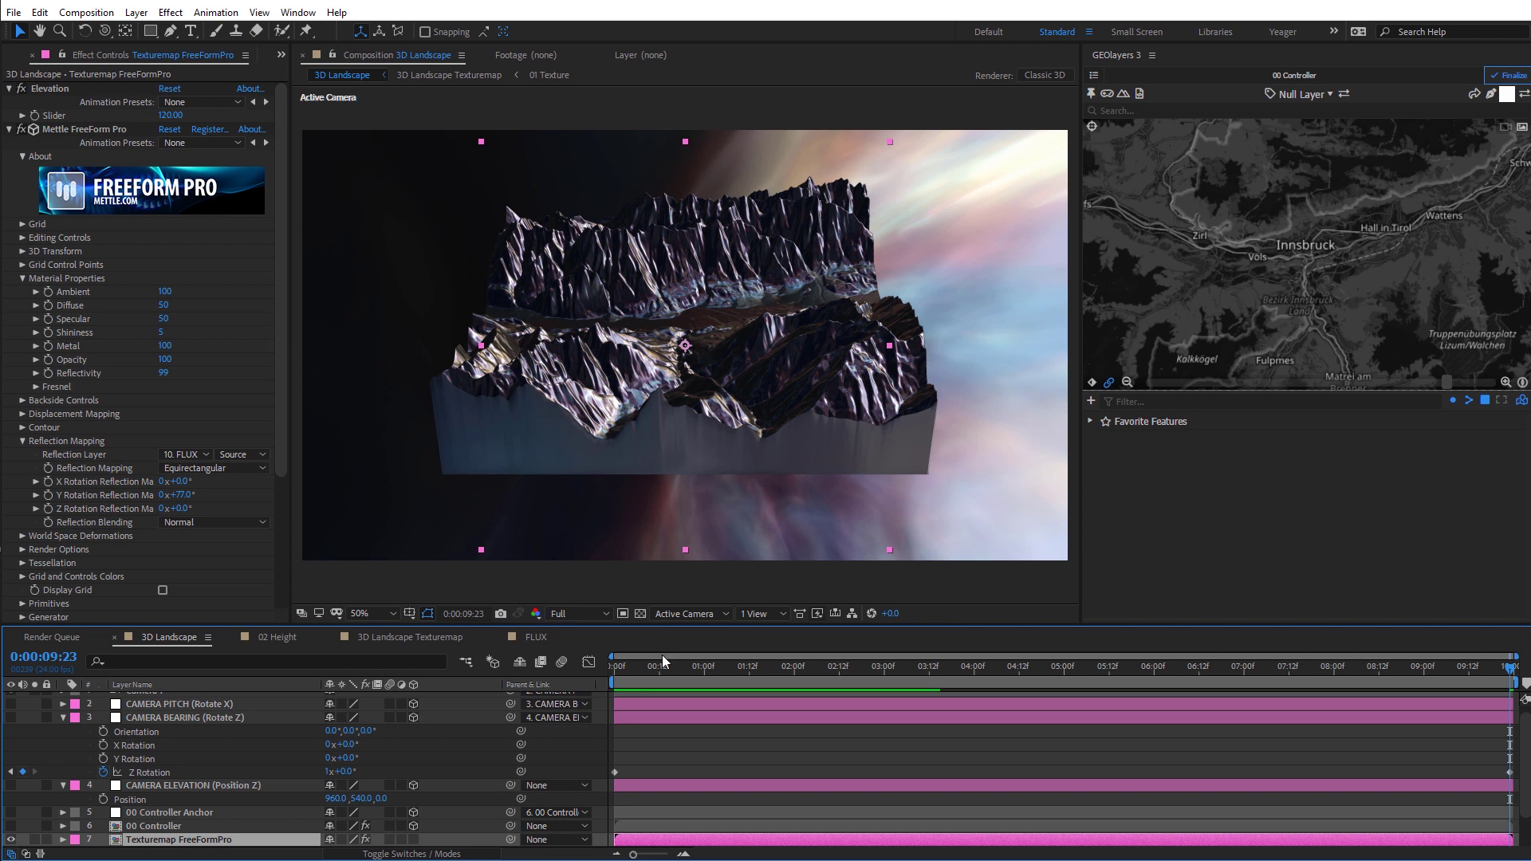
{"action": "left_click_drag", "start_coordinate": [284, 451], "coordinate": [281, 609]}
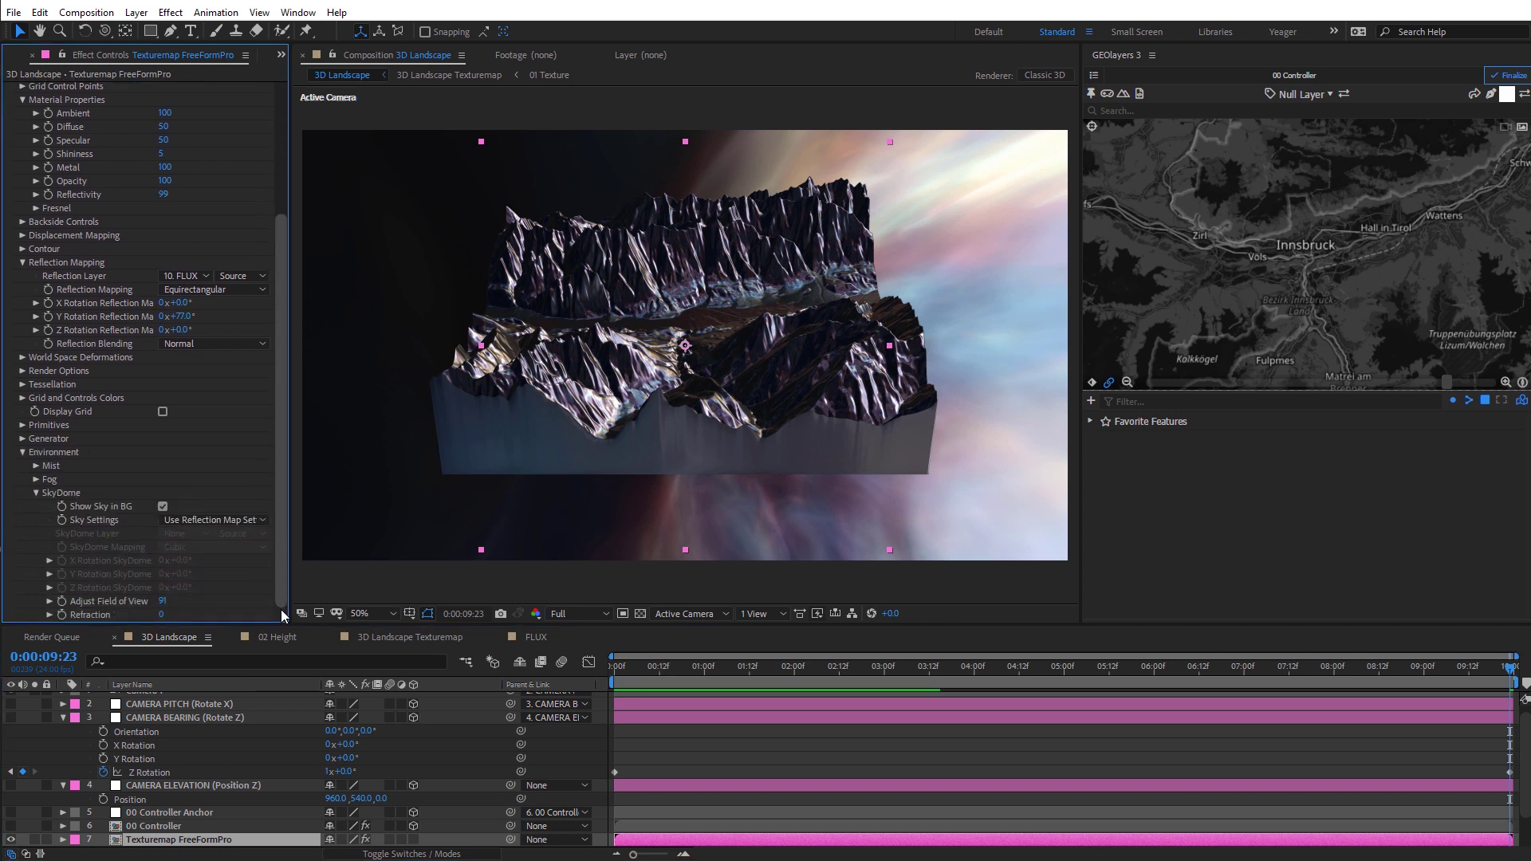
{"action": "left_click", "coordinate": [162, 507]}
{"action": "left_click", "coordinate": [684, 667]}
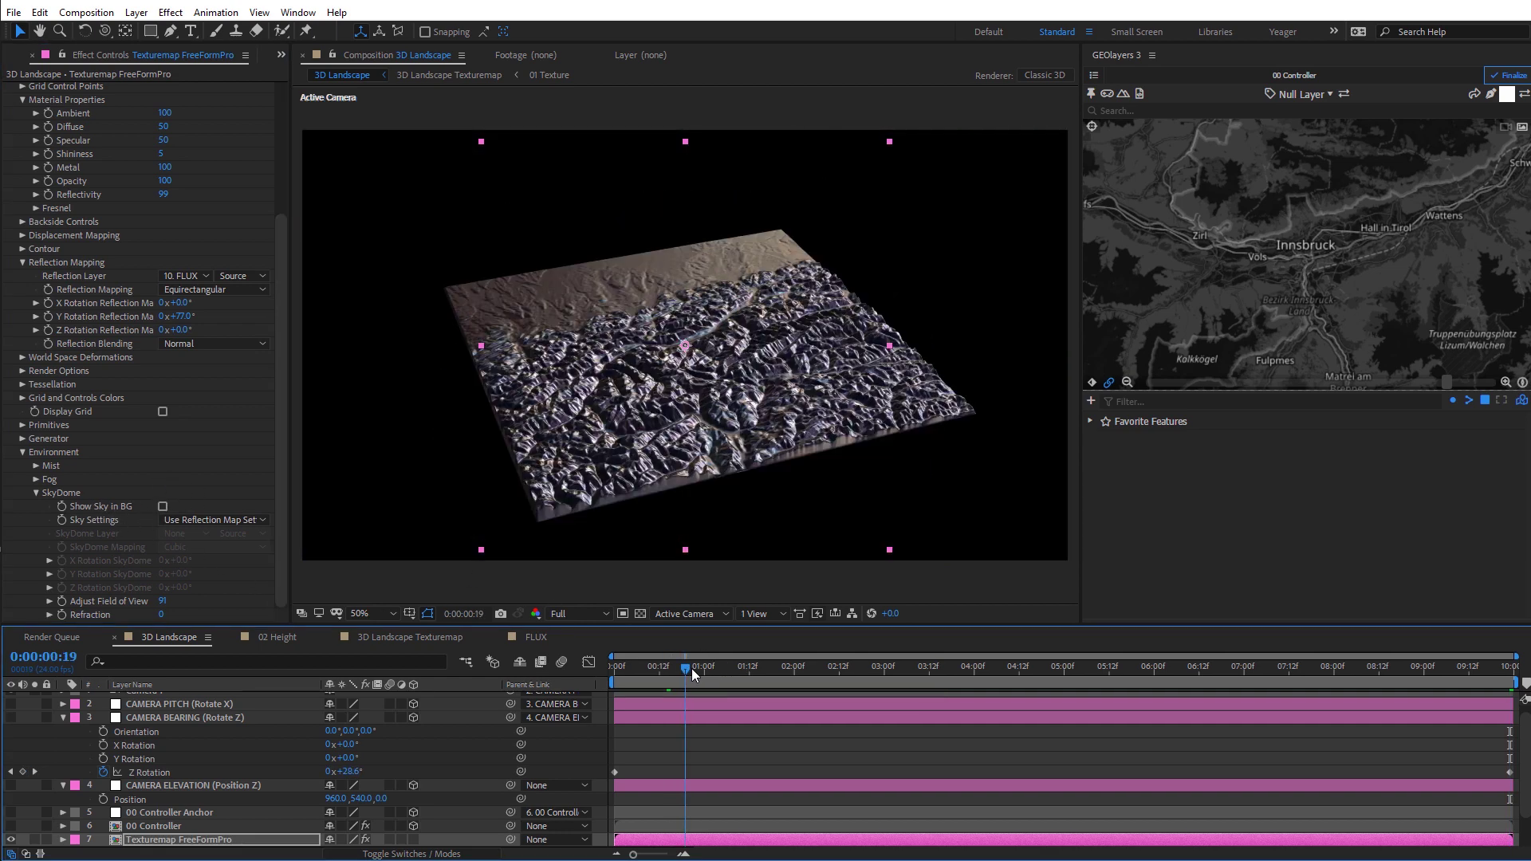
{"action": "left_click_drag", "start_coordinate": [691, 668], "coordinate": [796, 652]}
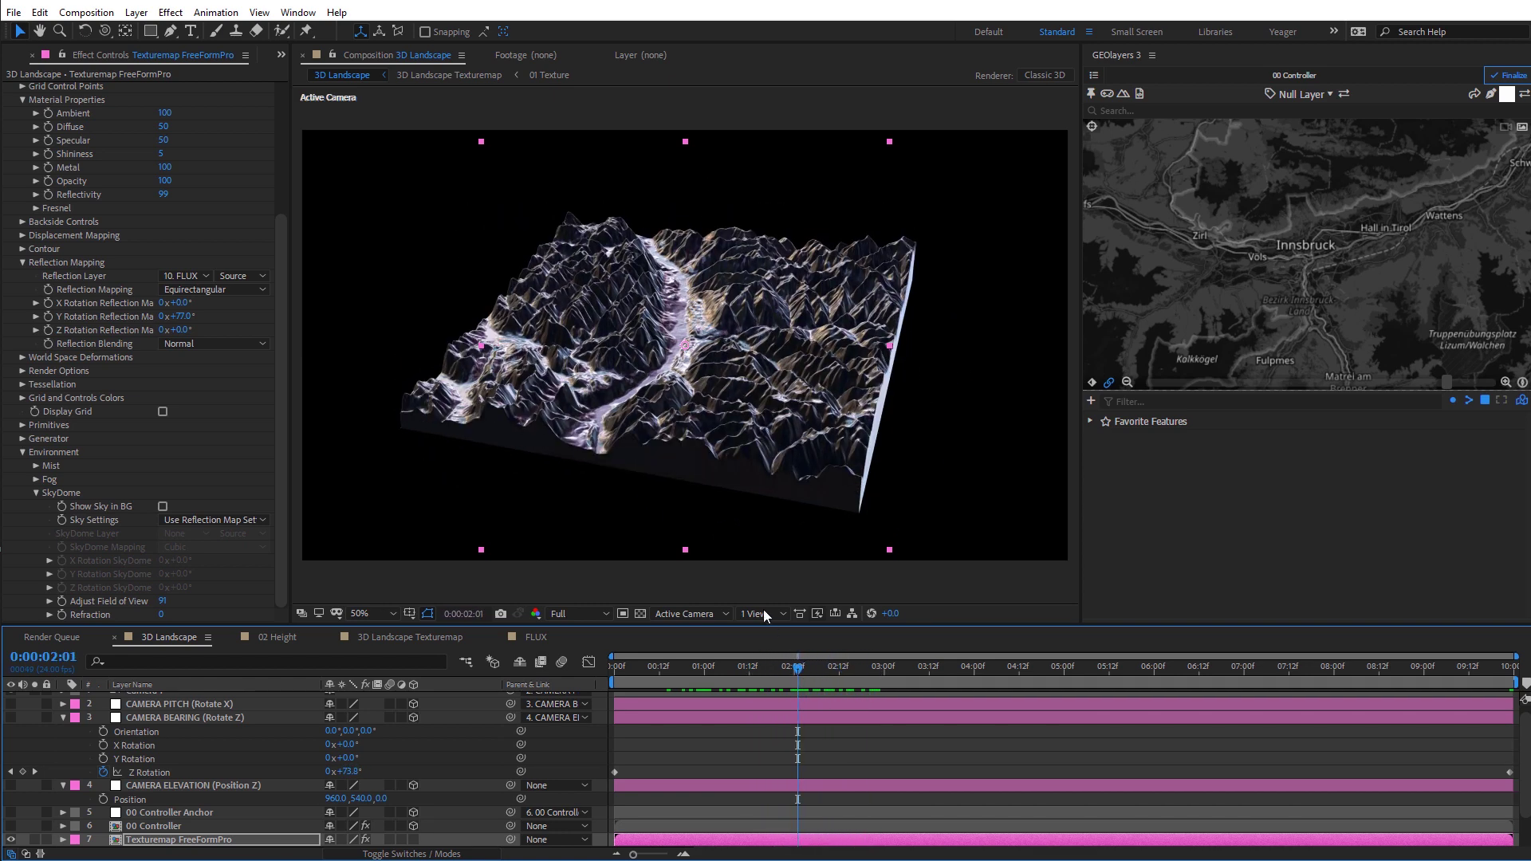
Add a white Point light with 100% intensity and Casts Shadows enabled to the 3D Landscape comp.
{"action": "key", "text": "comma"}
{"action": "key", "text": "comma"}
{"action": "right_click", "coordinate": [440, 203]}
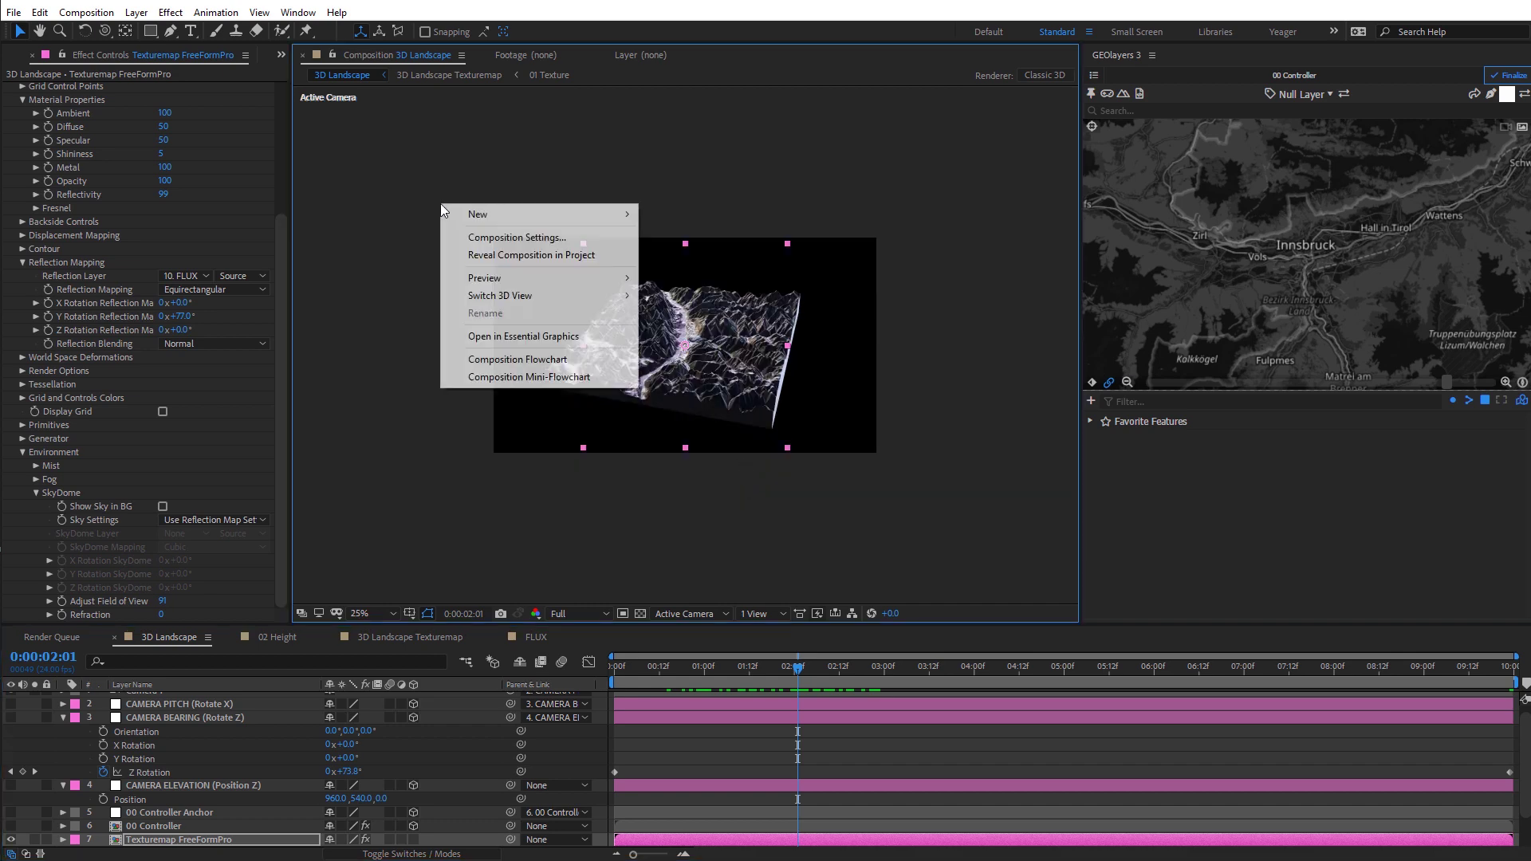
{"action": "mouse_move", "coordinate": [465, 215]}
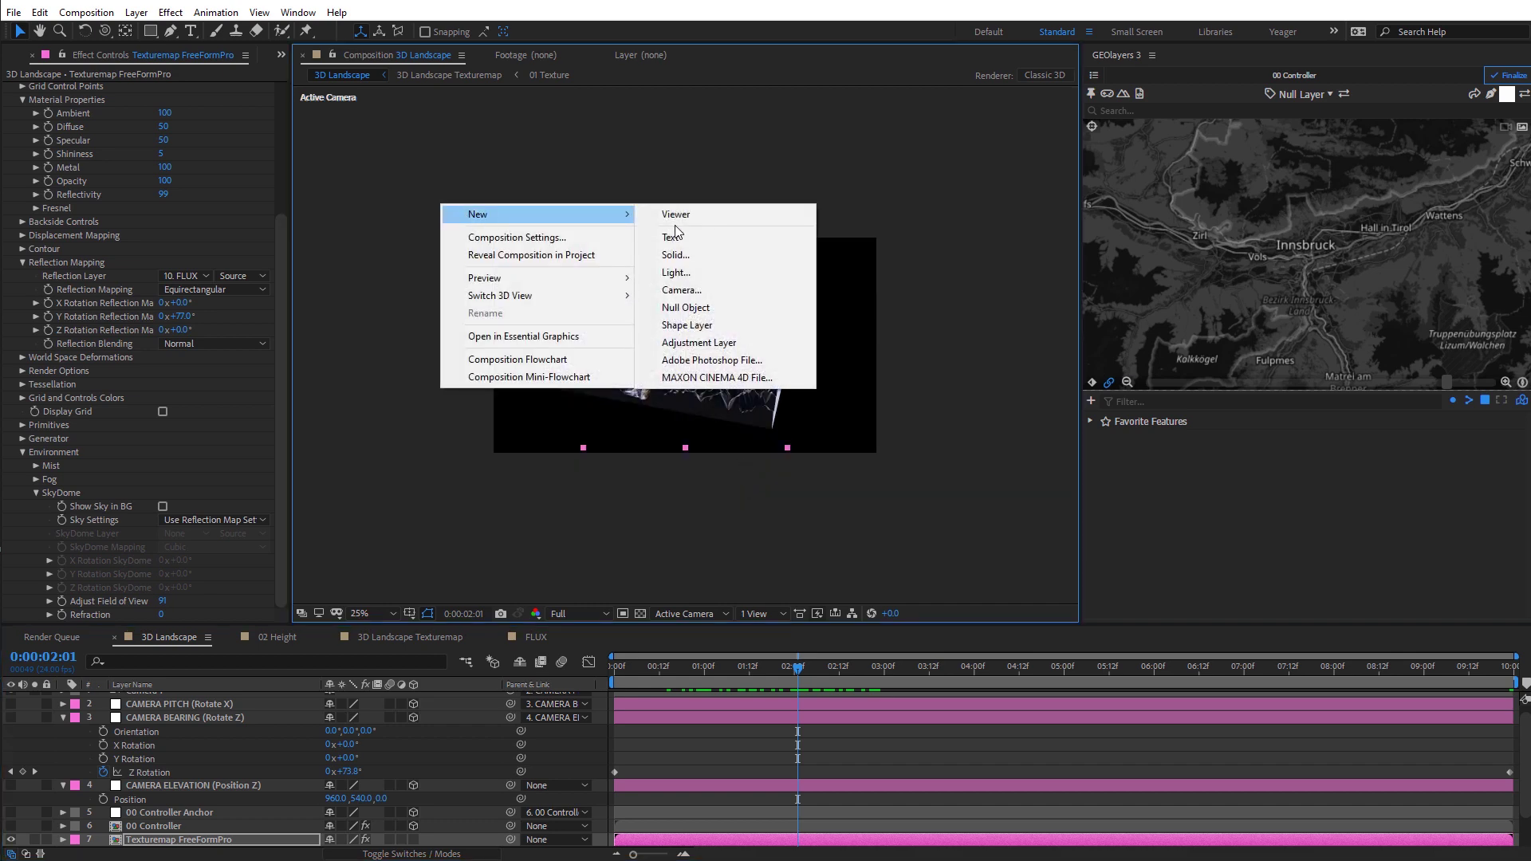
{"action": "left_click", "coordinate": [690, 273]}
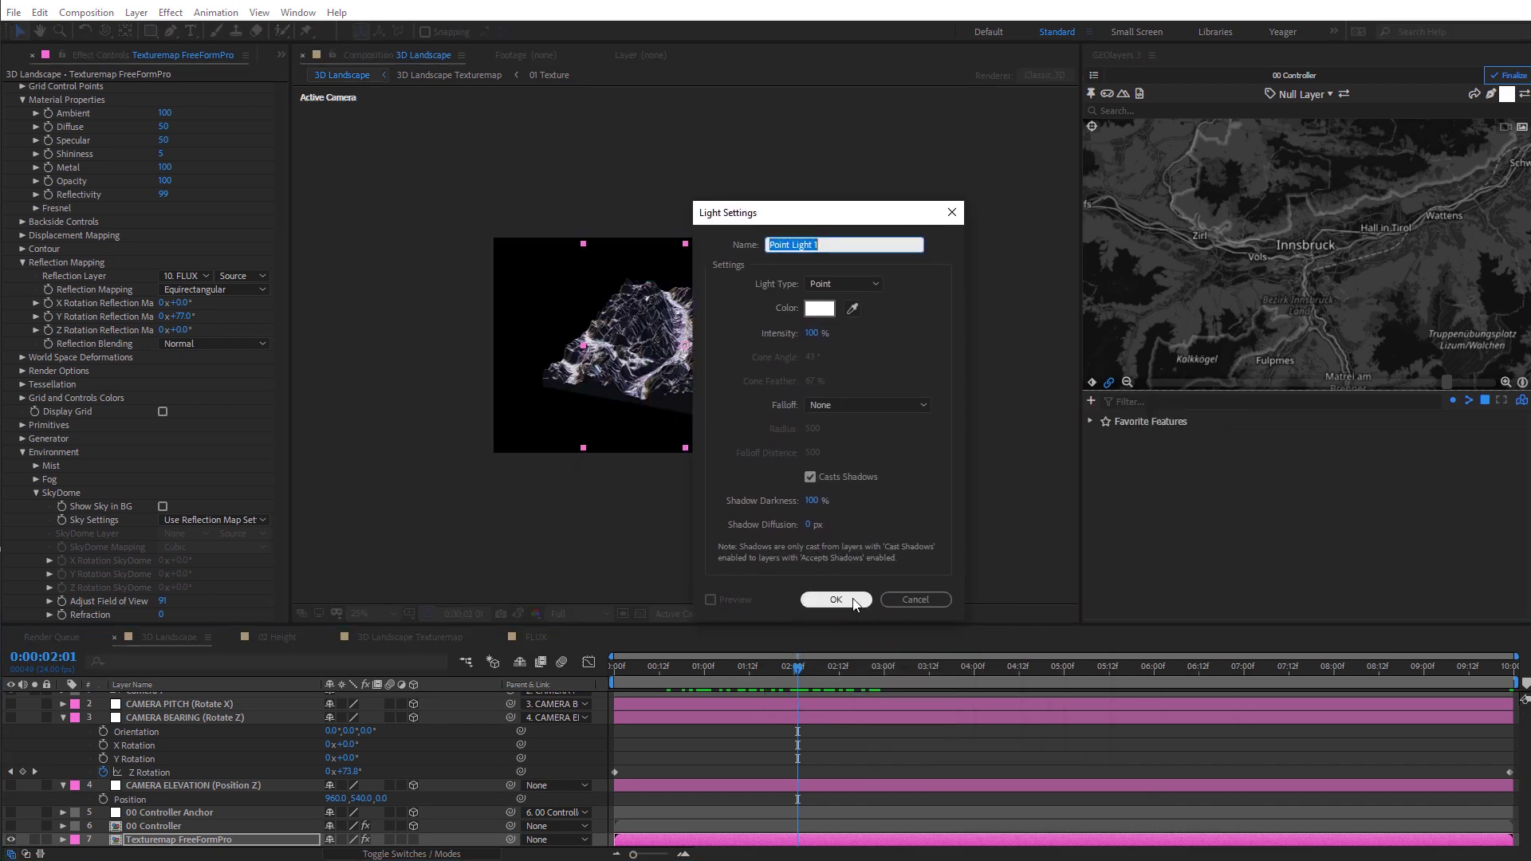
{"action": "left_click", "coordinate": [829, 599]}
{"action": "key", "text": "period"}
{"action": "key", "text": "period"}
{"action": "key", "text": "ctrl+shift+bracketleft"}
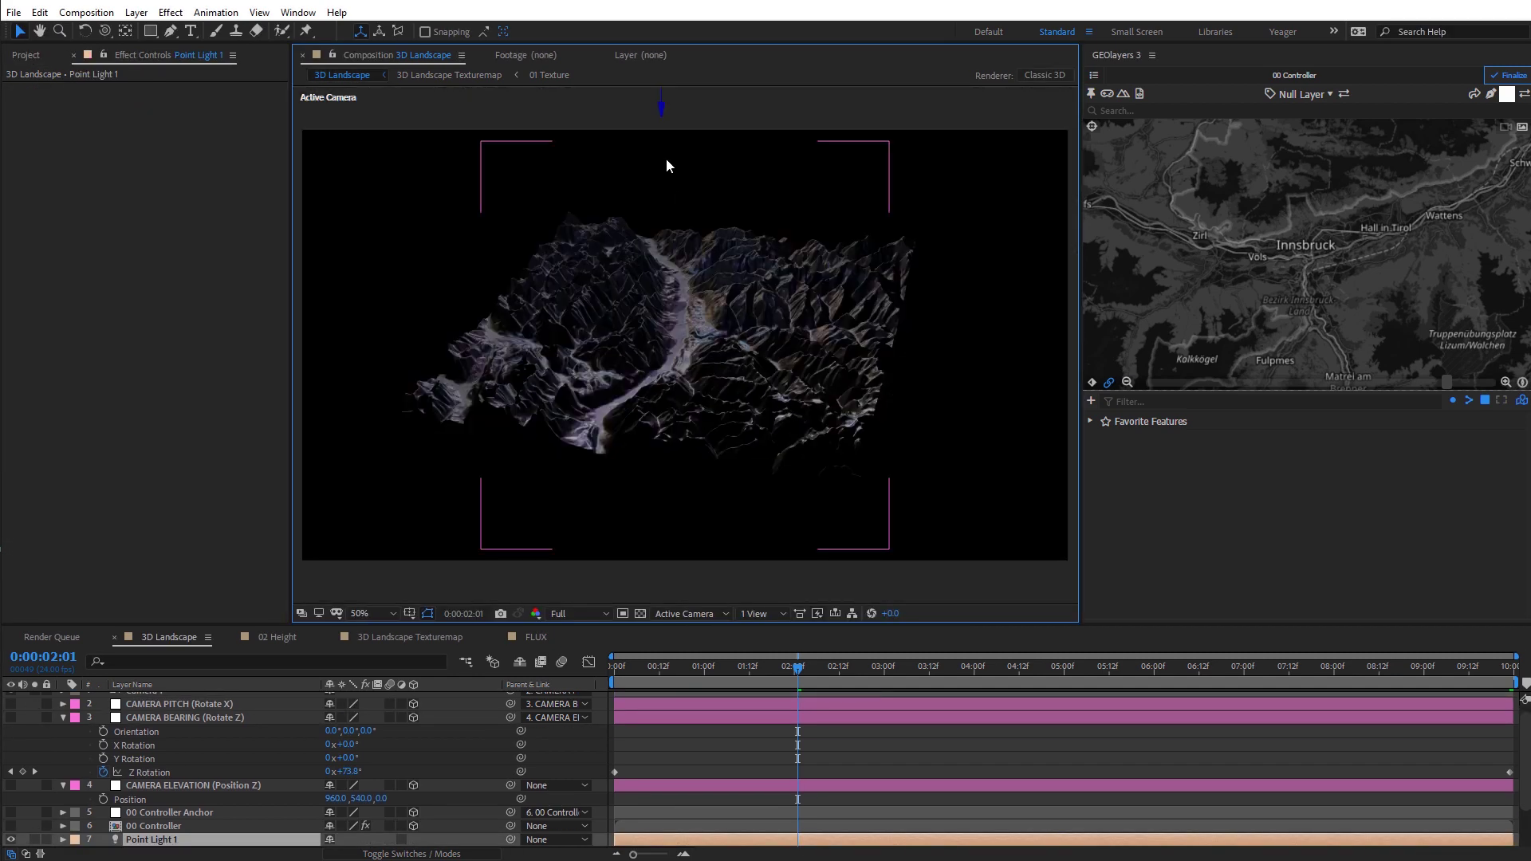
Lower the point light toward the terrain, check the lighting at 0:00:02:11, and move the light out beyond the landscape's far left corner.
{"action": "left_click_drag", "start_coordinate": [661, 115], "coordinate": [699, 326]}
{"action": "mouse_move", "coordinate": [832, 668]}
{"action": "left_mouse_down"}
{"action": "mouse_move", "coordinate": [906, 671]}
{"action": "mouse_move", "coordinate": [835, 667]}
{"action": "left_mouse_up"}
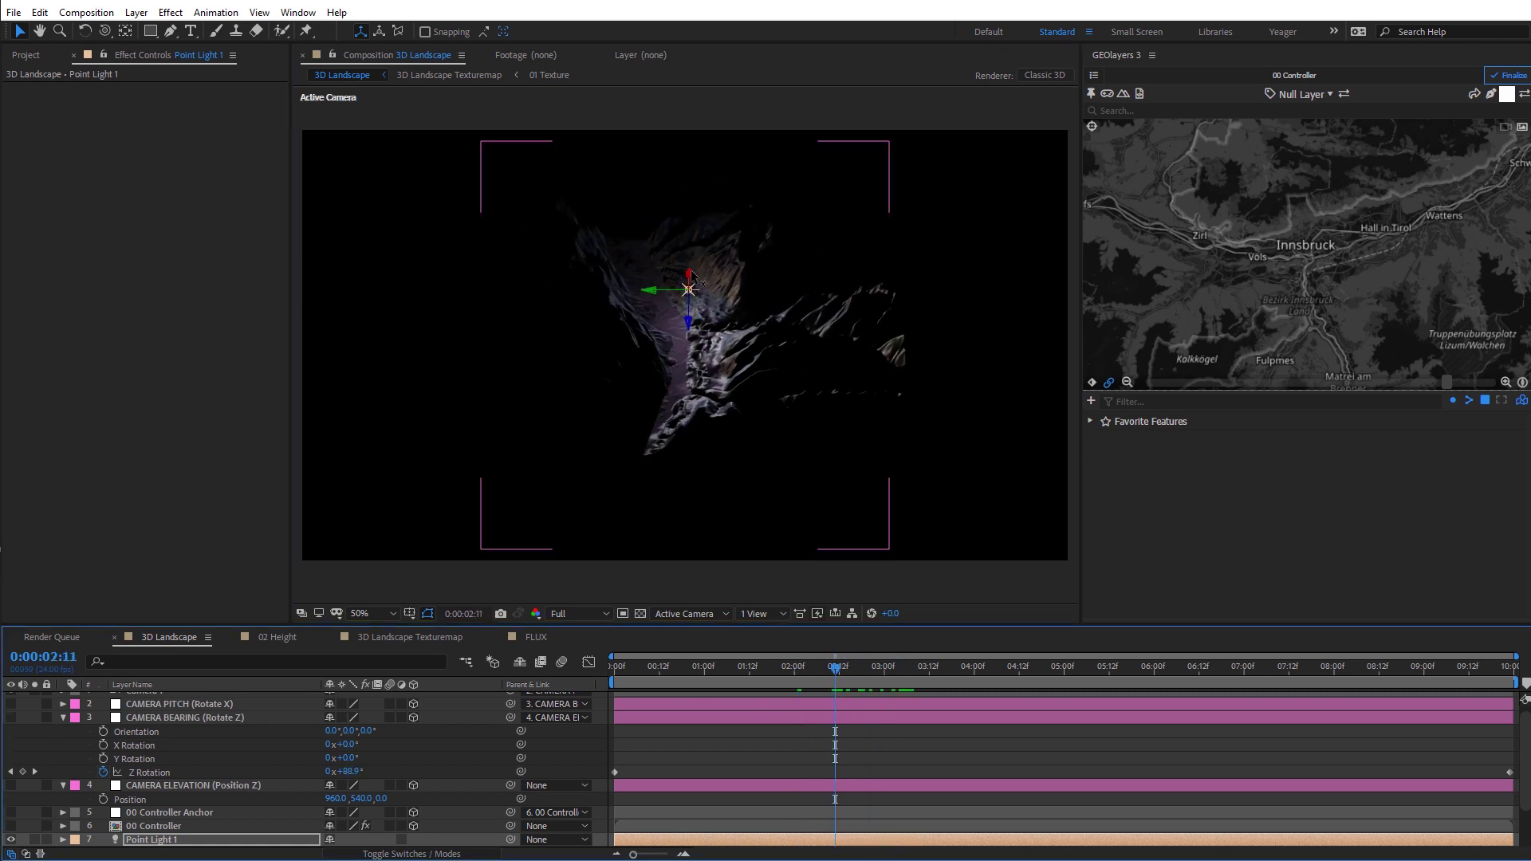
{"action": "left_click", "coordinate": [687, 317]}
{"action": "left_click_drag", "start_coordinate": [688, 283], "coordinate": [432, 159]}
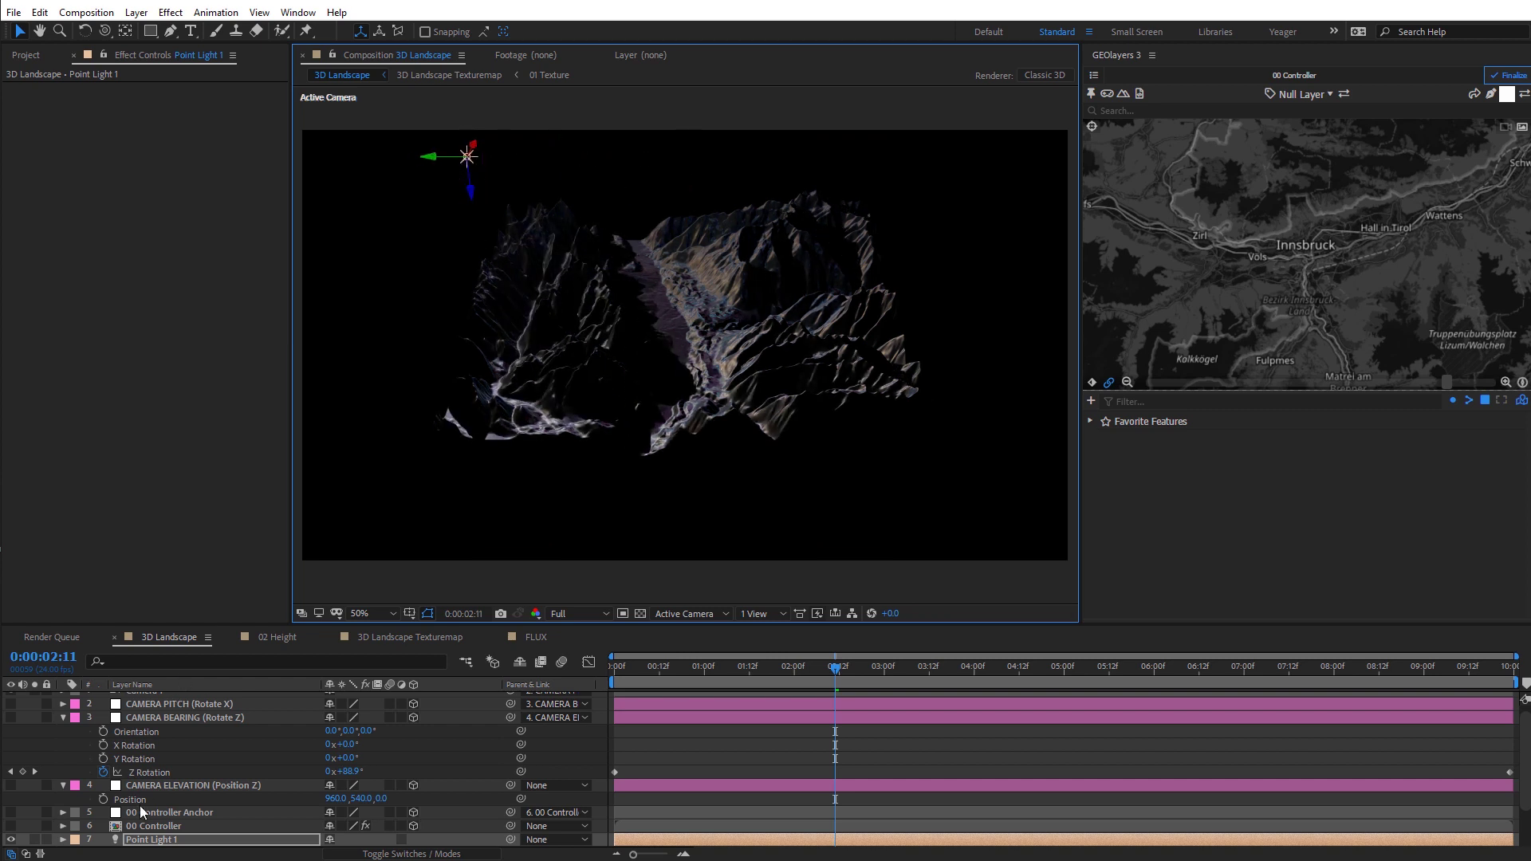
Delete the point light from the 3D Landscape comp and set the Texturemap FreeFormPro layer's Reflectivity to 100.
{"action": "left_click", "coordinate": [146, 841]}
{"action": "key", "text": "Delete"}
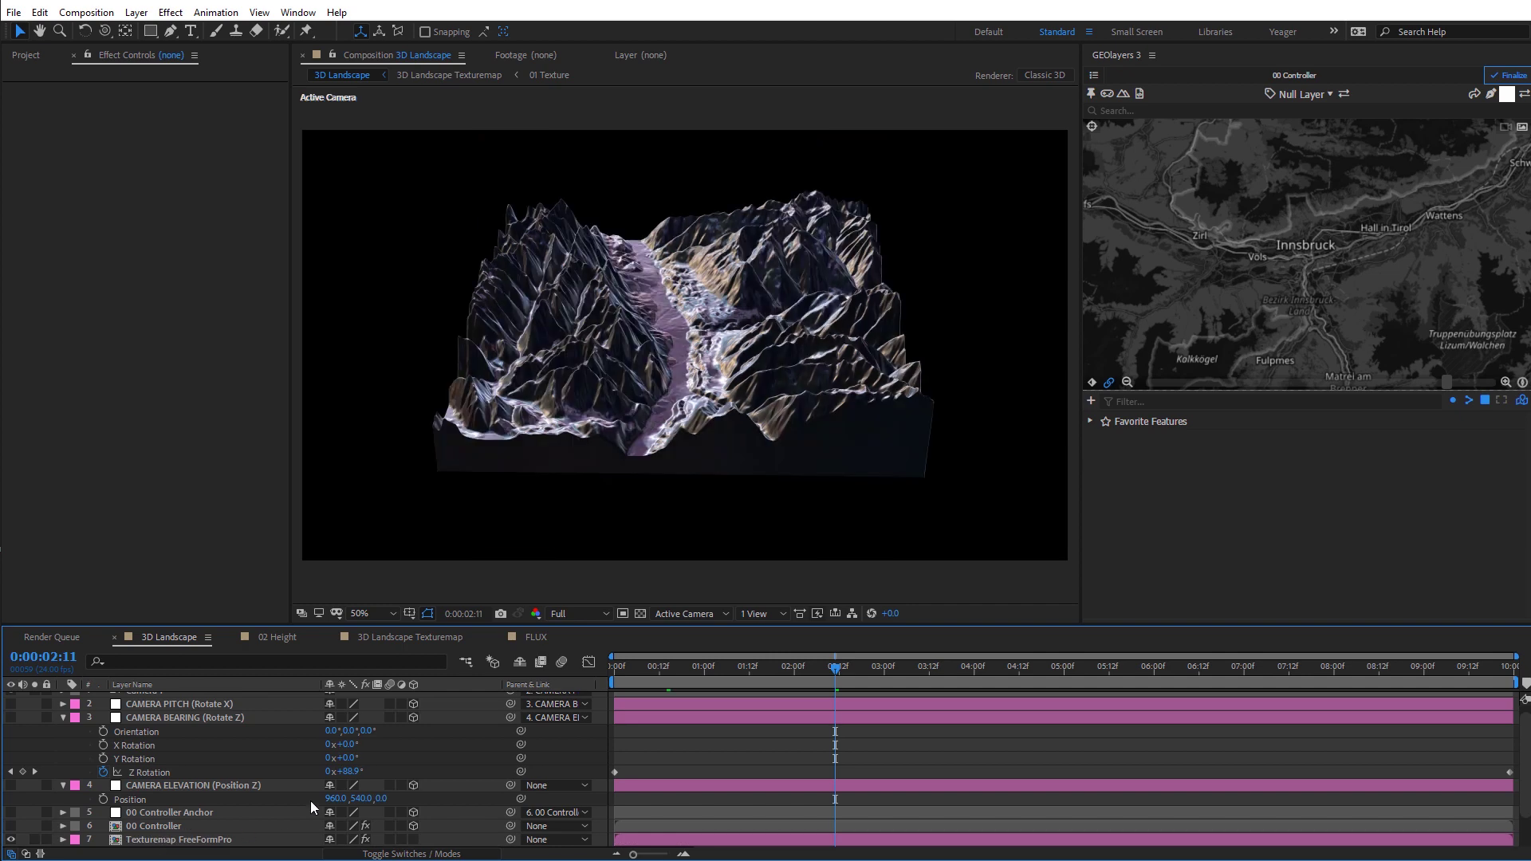
{"action": "left_click", "coordinate": [192, 839]}
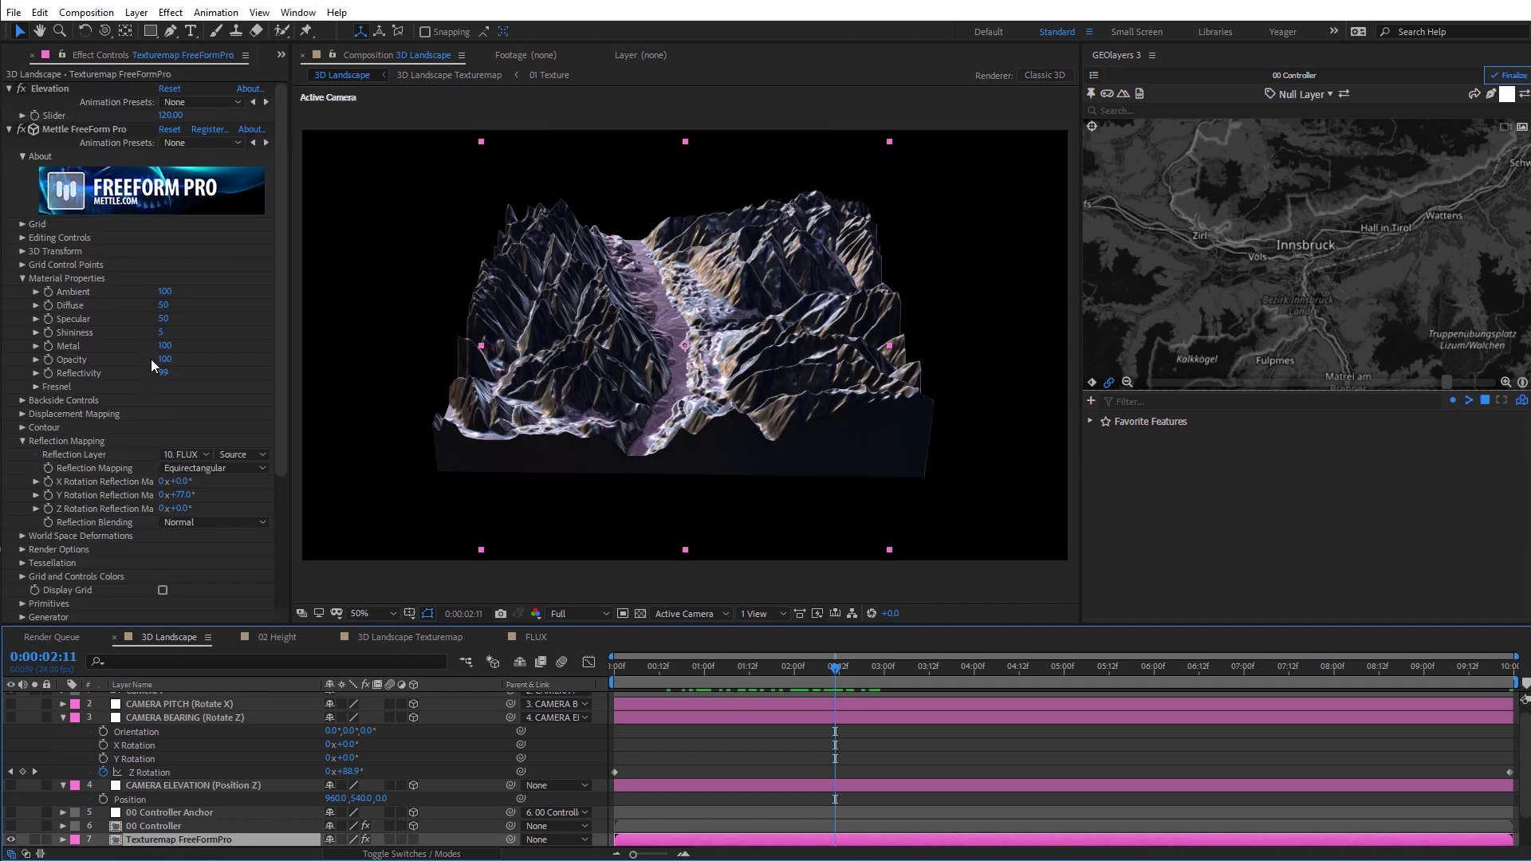
{"action": "mouse_move", "coordinate": [160, 376]}
{"action": "left_mouse_down"}
{"action": "mouse_move", "coordinate": [94, 373]}
{"action": "mouse_move", "coordinate": [182, 380]}
{"action": "left_mouse_up"}
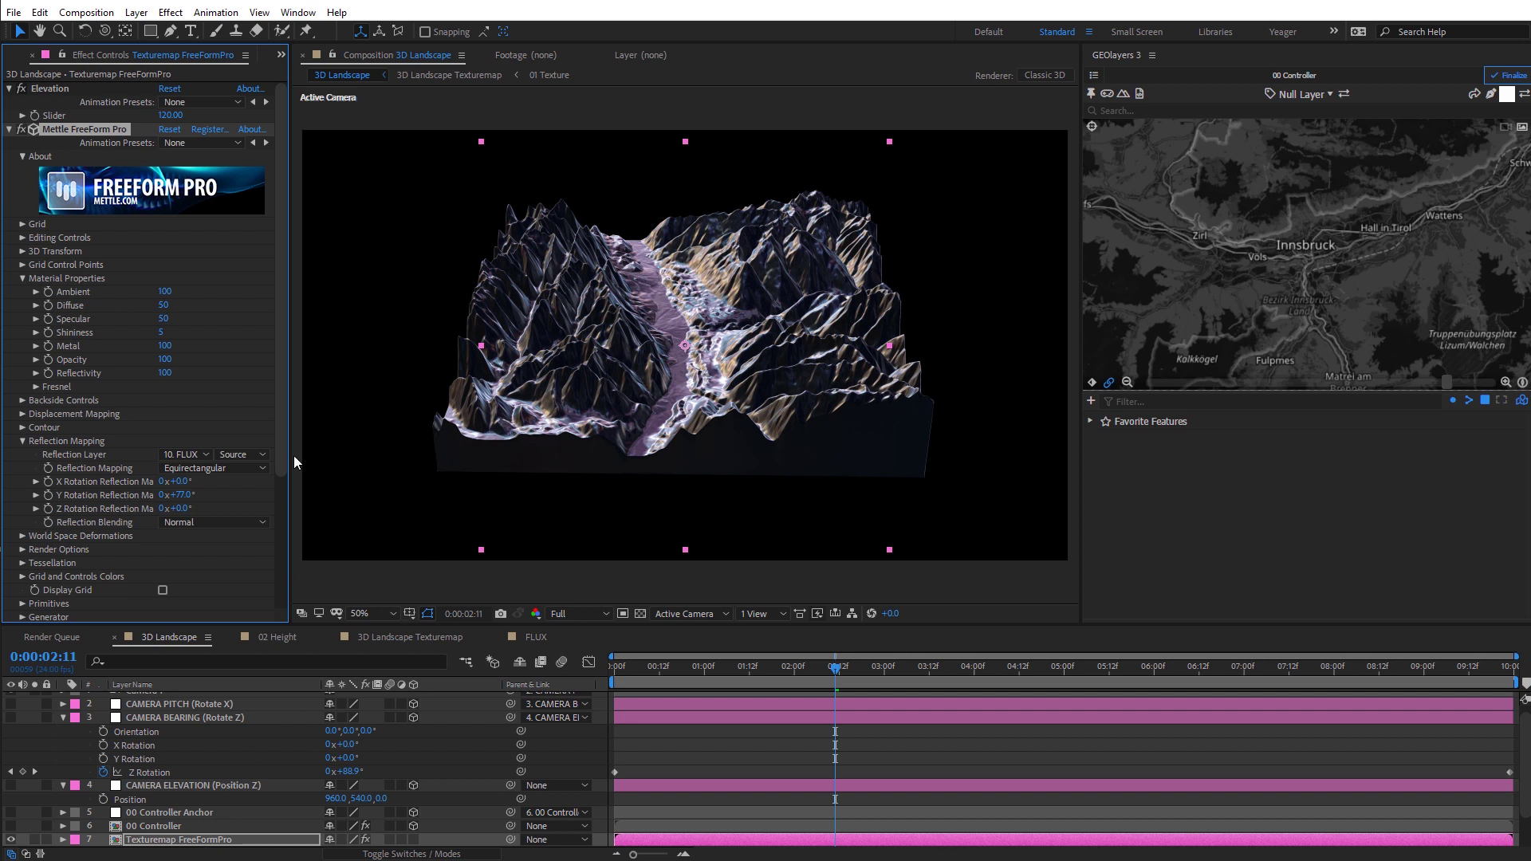
Apply the Plugin Everything Deep Glow effect to the Texturemap FreeFormPro layer with a radius of 600.
{"action": "left_click", "coordinate": [170, 12]}
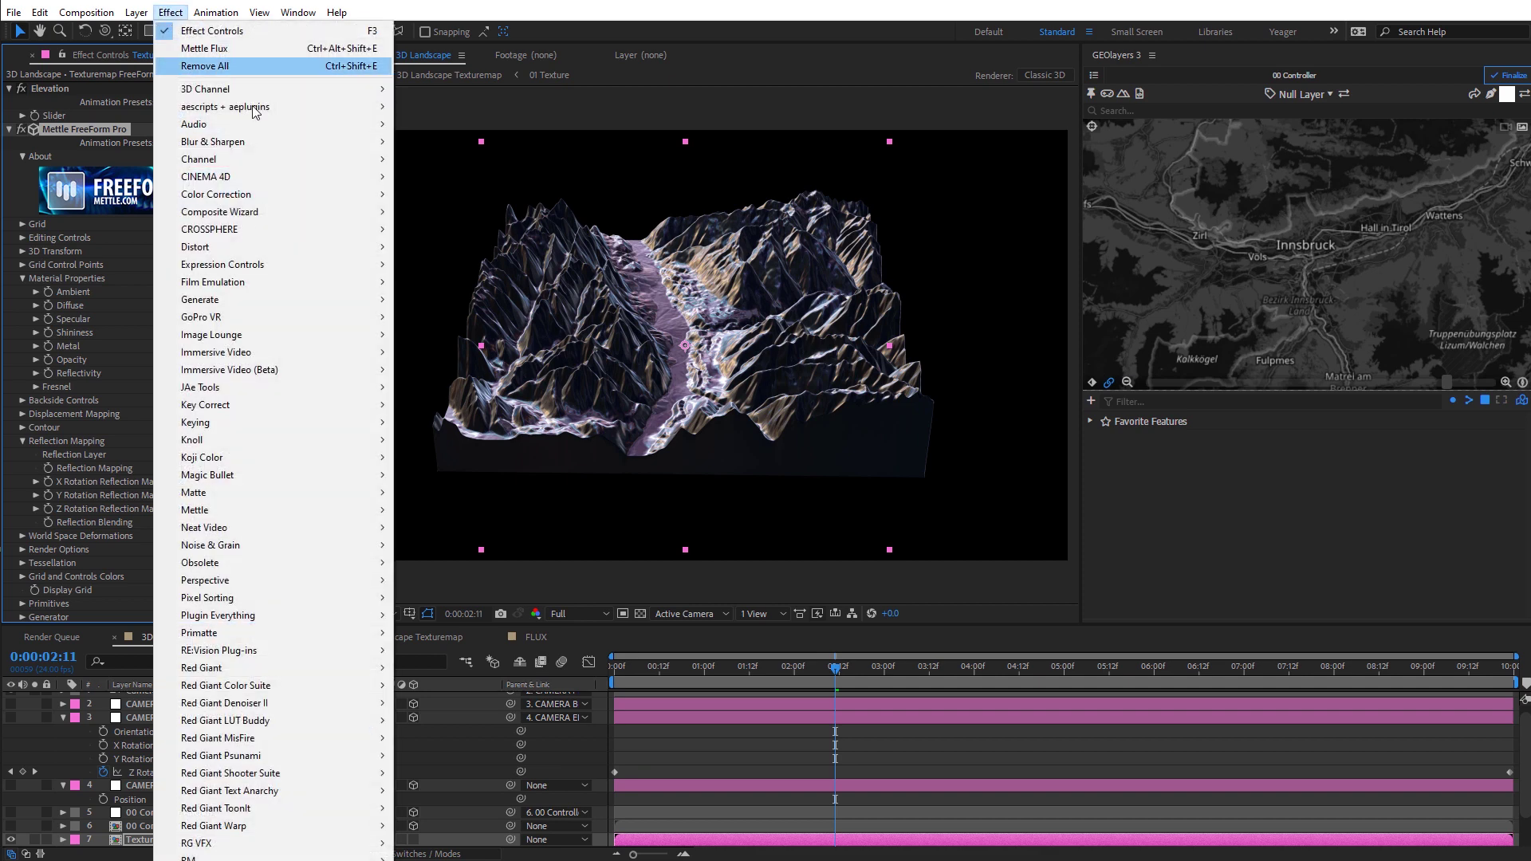
{"action": "mouse_move", "coordinate": [281, 615]}
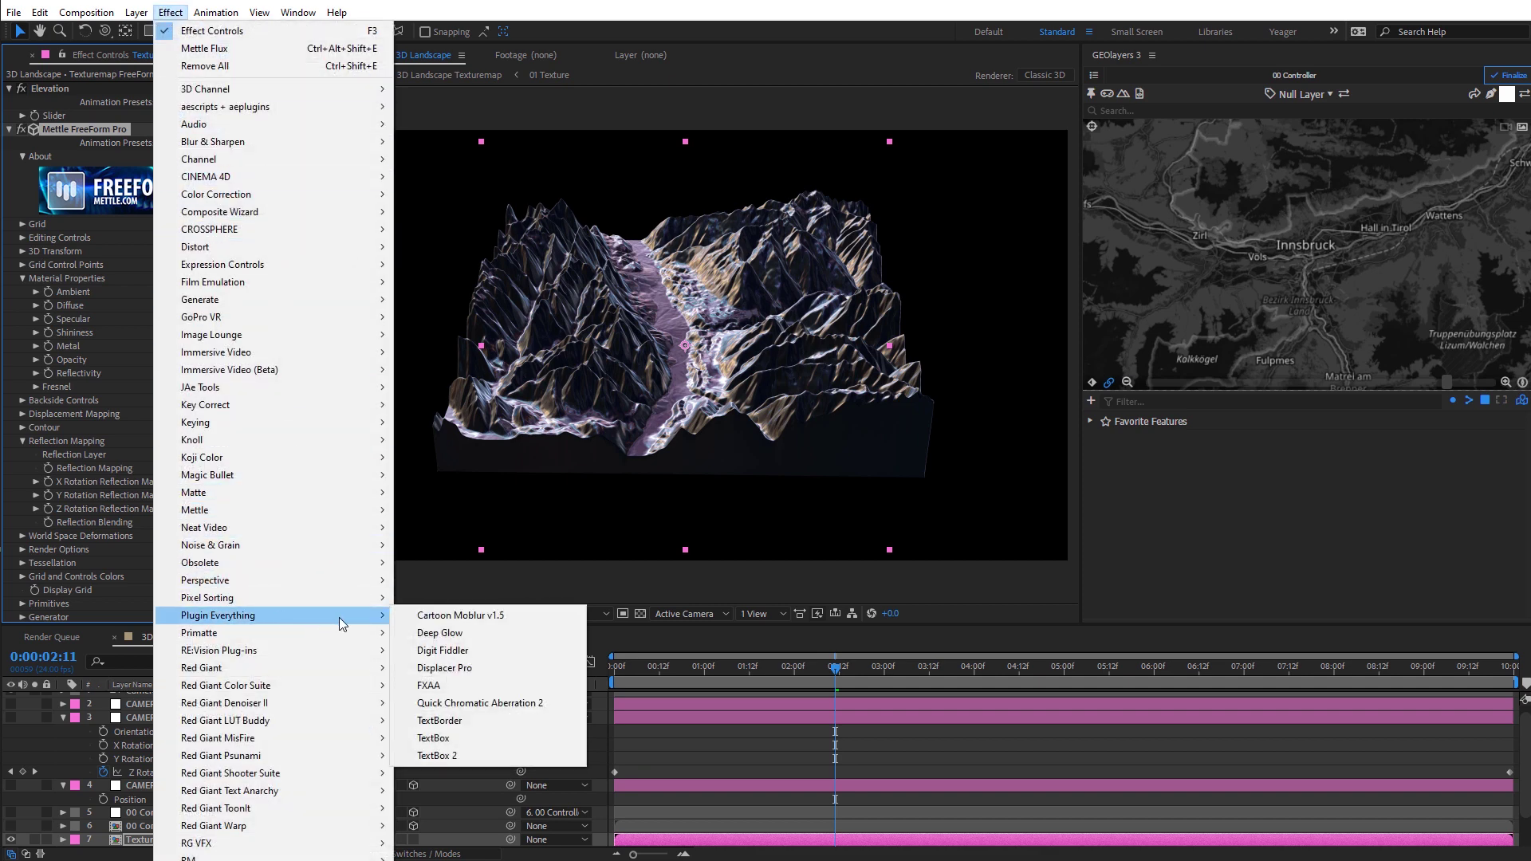
{"action": "left_click", "coordinate": [437, 633]}
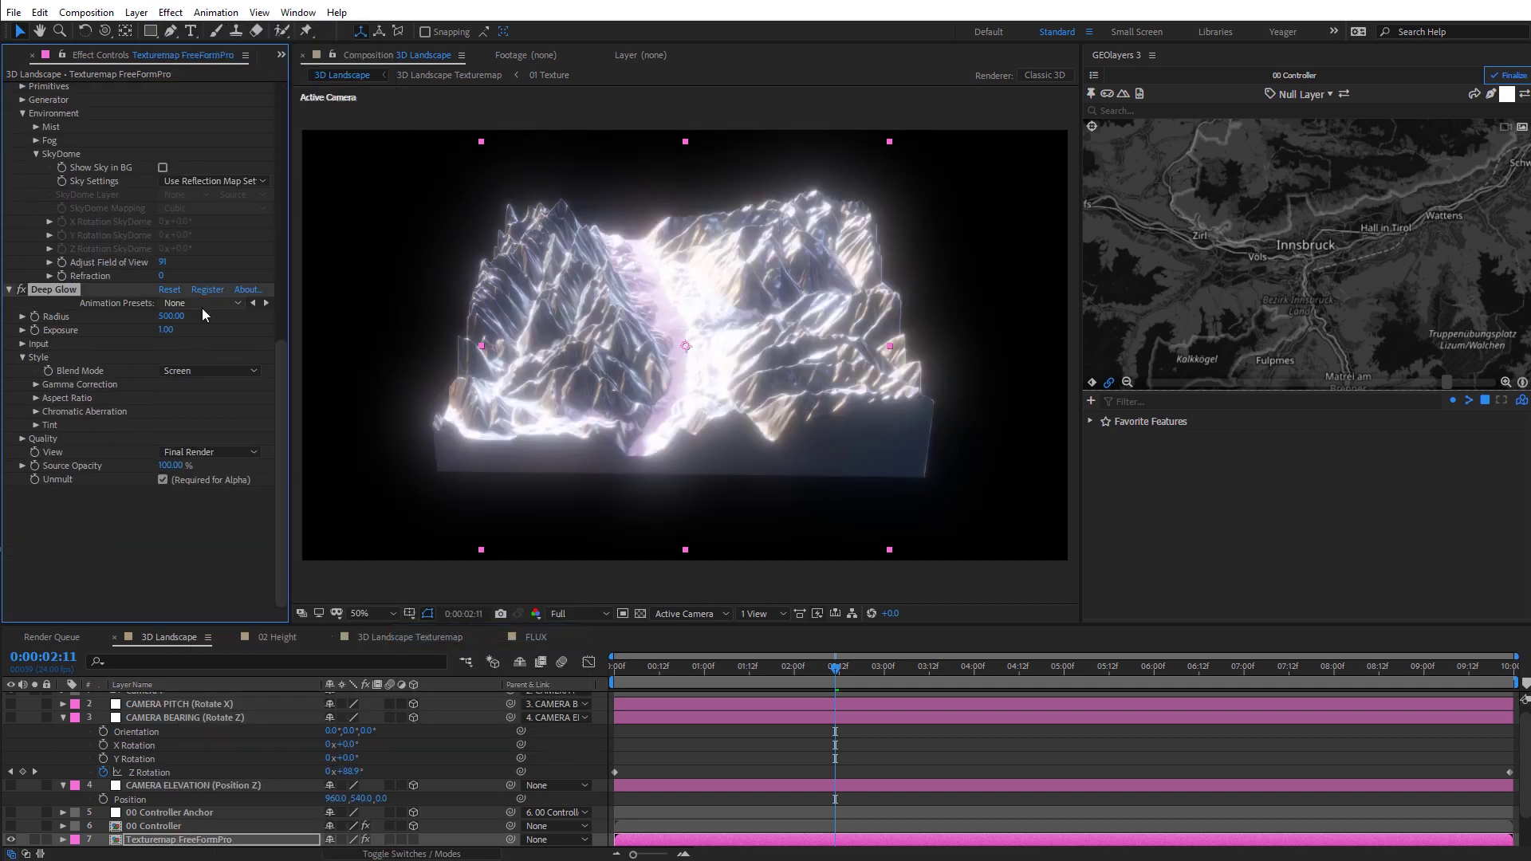
{"action": "left_click", "coordinate": [173, 315]}
{"action": "type", "text": "6"}
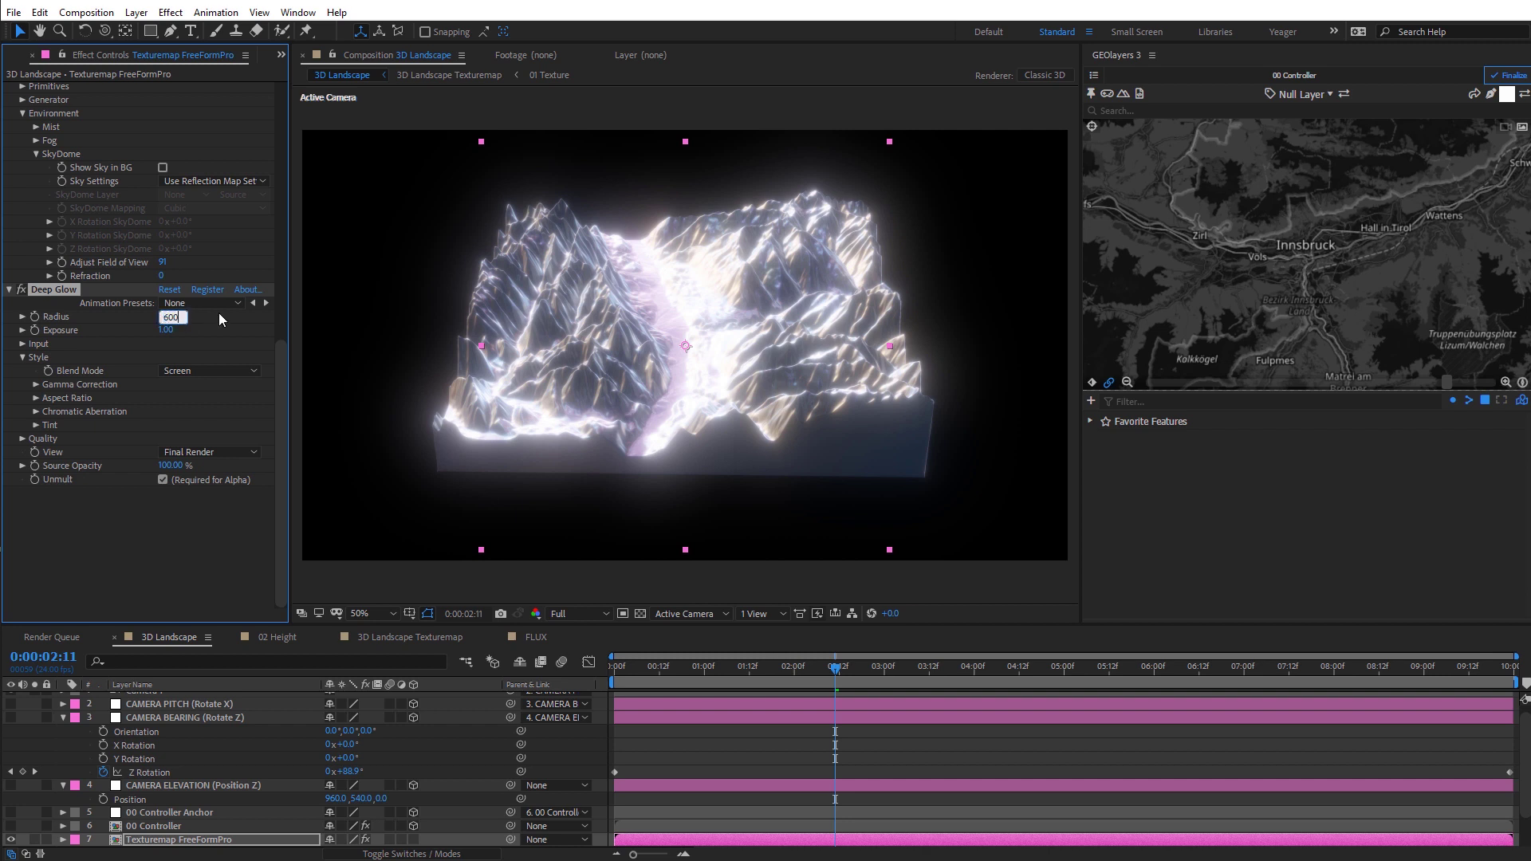
{"action": "key", "text": "Return"}
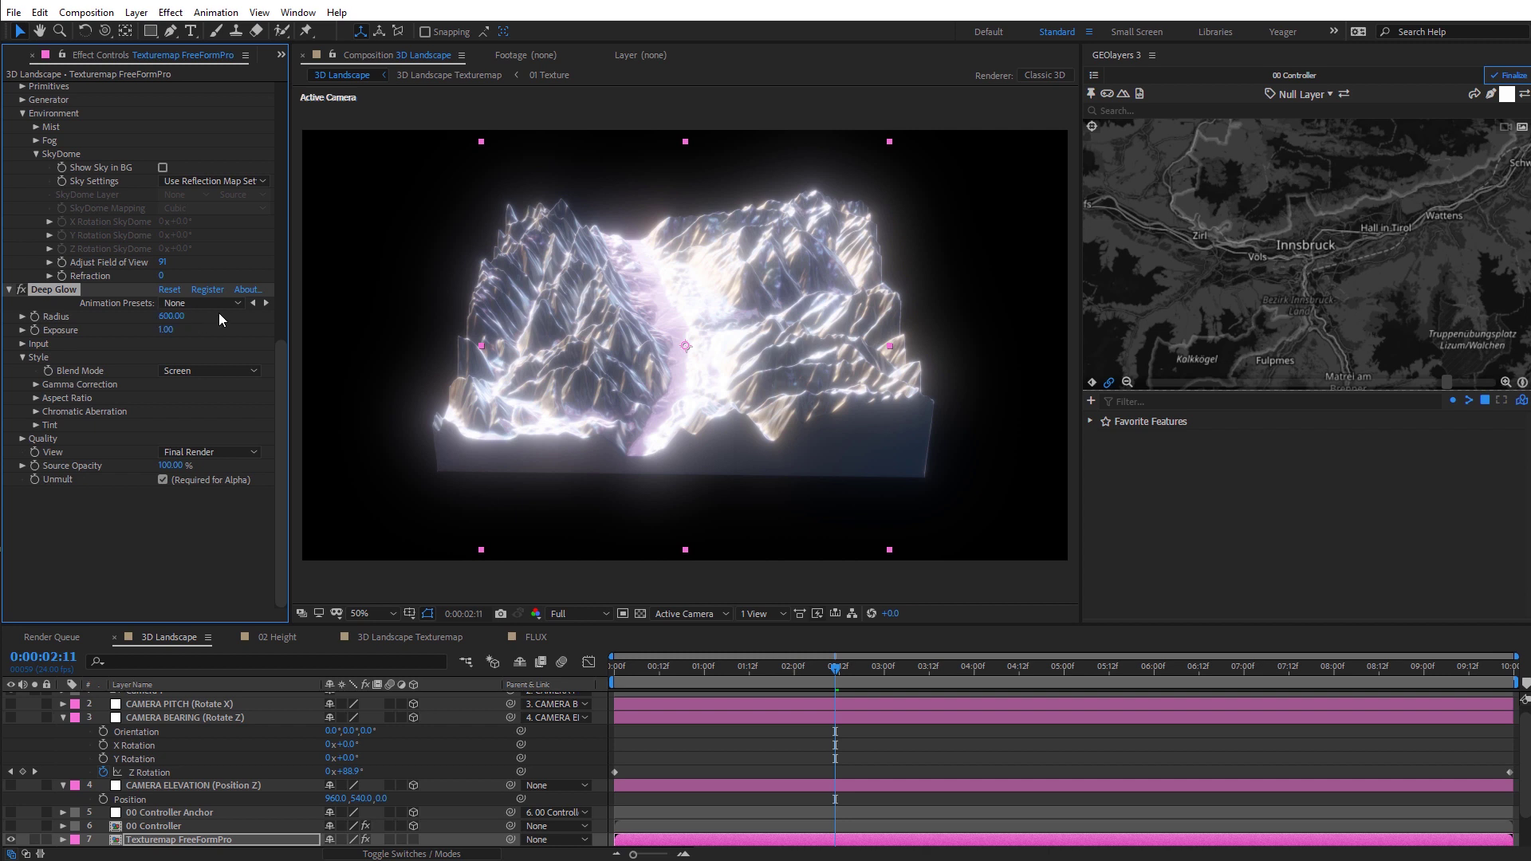
Set the Deep Glow input threshold to 72% and check the glow at 0:00:03:09.
{"action": "left_click", "coordinate": [22, 345]}
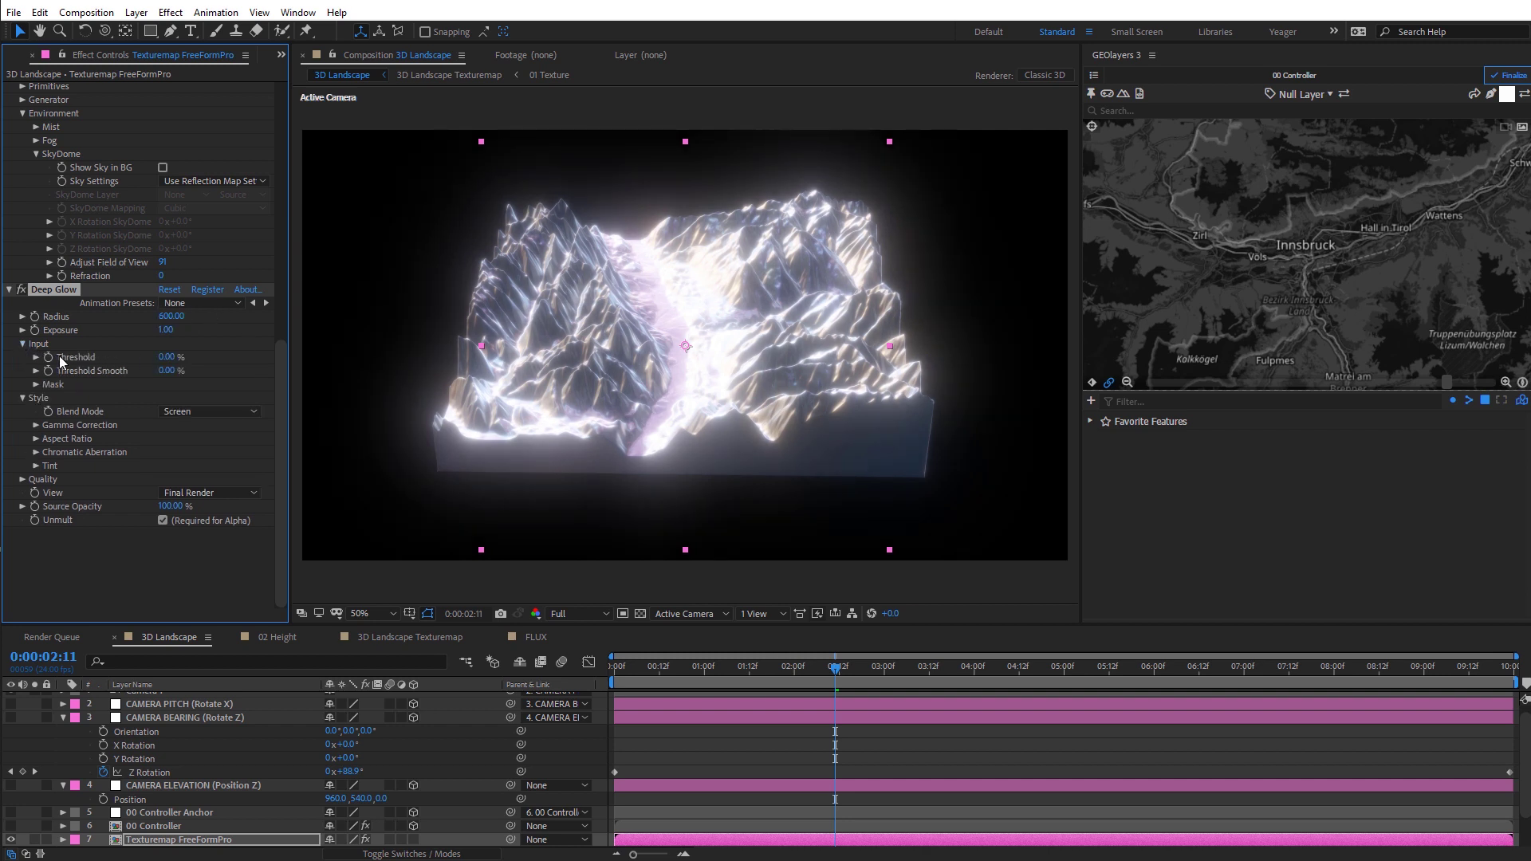
{"action": "left_click", "coordinate": [167, 357]}
{"action": "key", "text": "Return"}
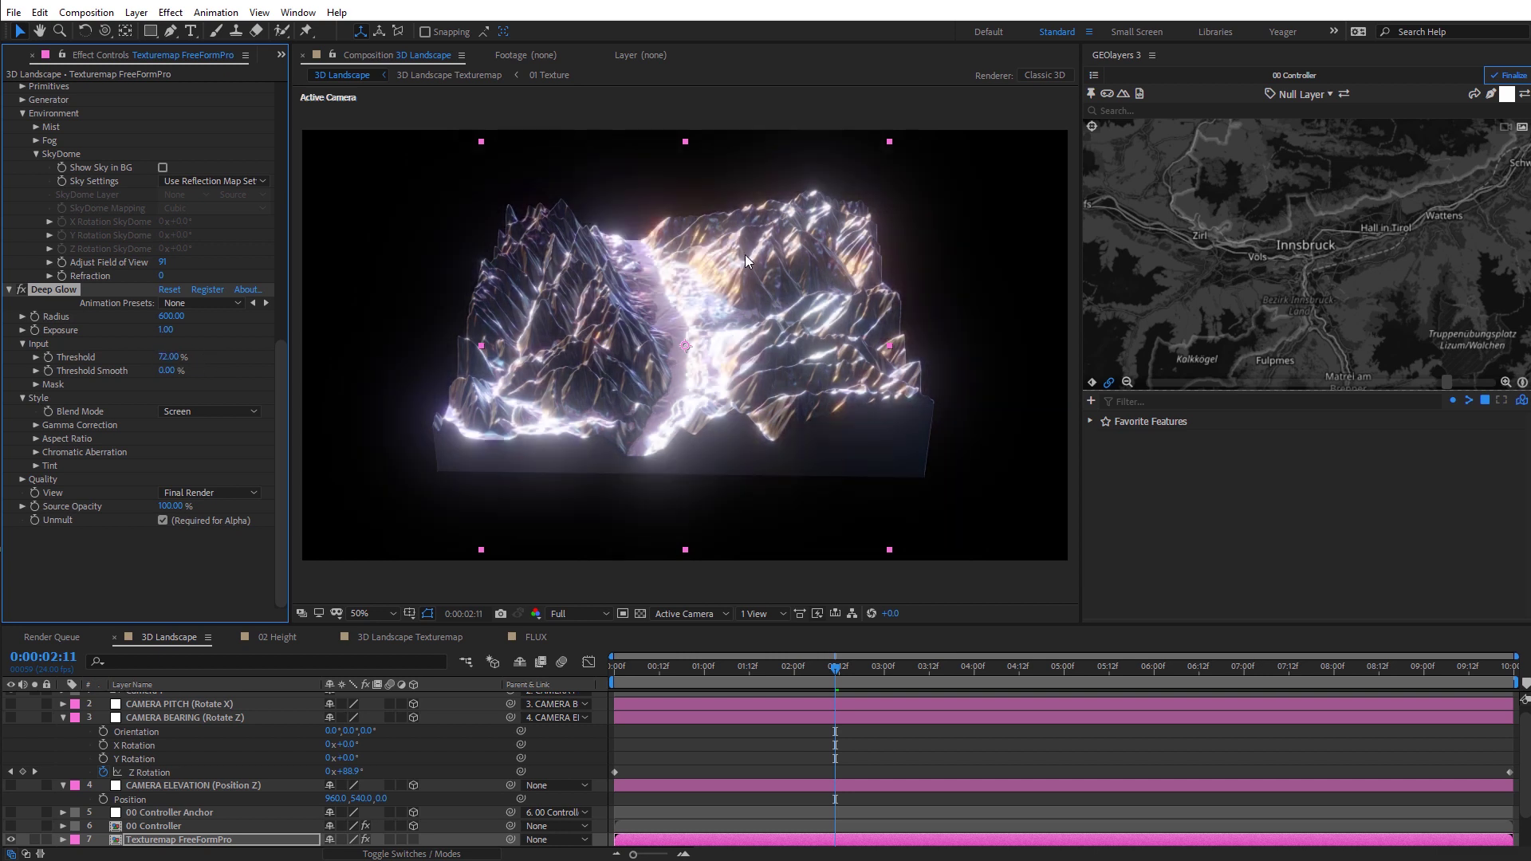
{"action": "left_click_drag", "start_coordinate": [835, 679], "coordinate": [918, 667]}
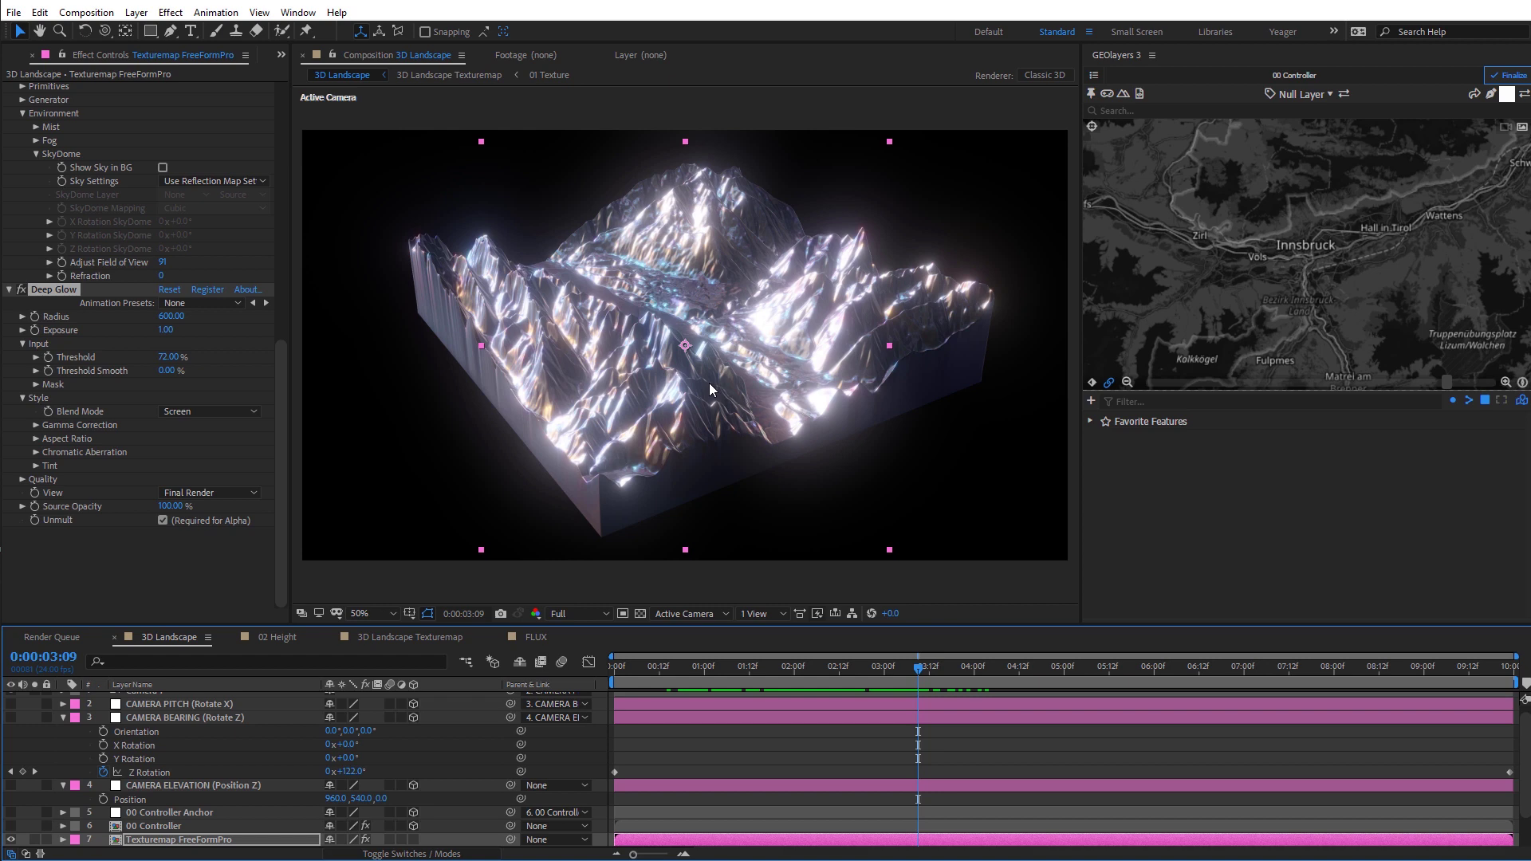
Try a different Y Rotation for the reflection map on the Texturemap FreeFormPro layer.
{"action": "left_click", "coordinate": [171, 841]}
{"action": "left_click_drag", "start_coordinate": [295, 491], "coordinate": [291, 295]}
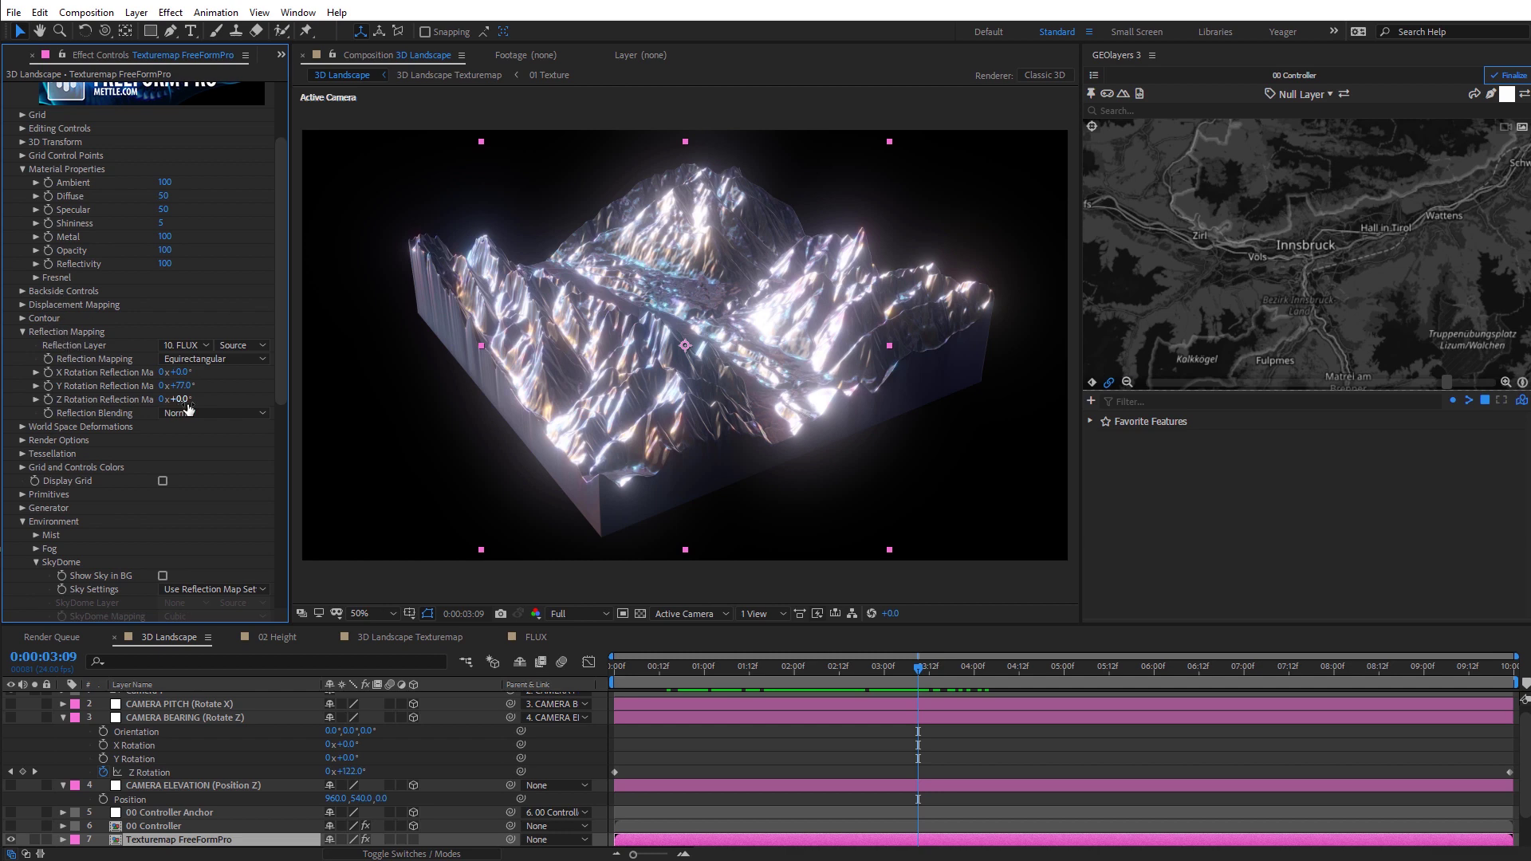
{"action": "left_click_drag", "start_coordinate": [182, 385], "coordinate": [286, 394]}
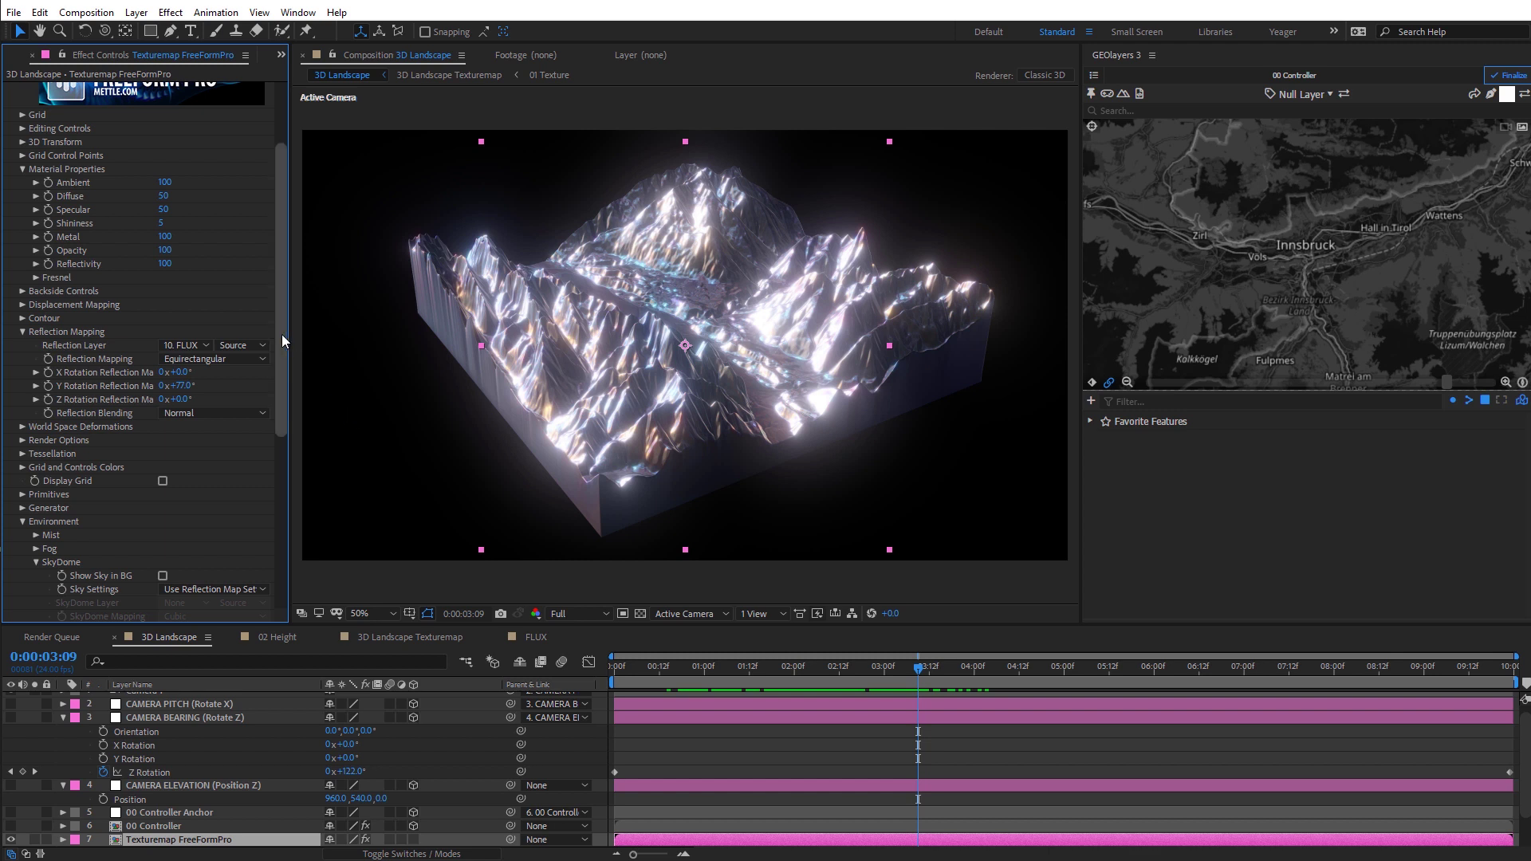
Switch FreeForm Pro's Render Mode to Points and inspect the dotted terrain up close.
{"action": "left_click_drag", "start_coordinate": [280, 333], "coordinate": [272, 452]}
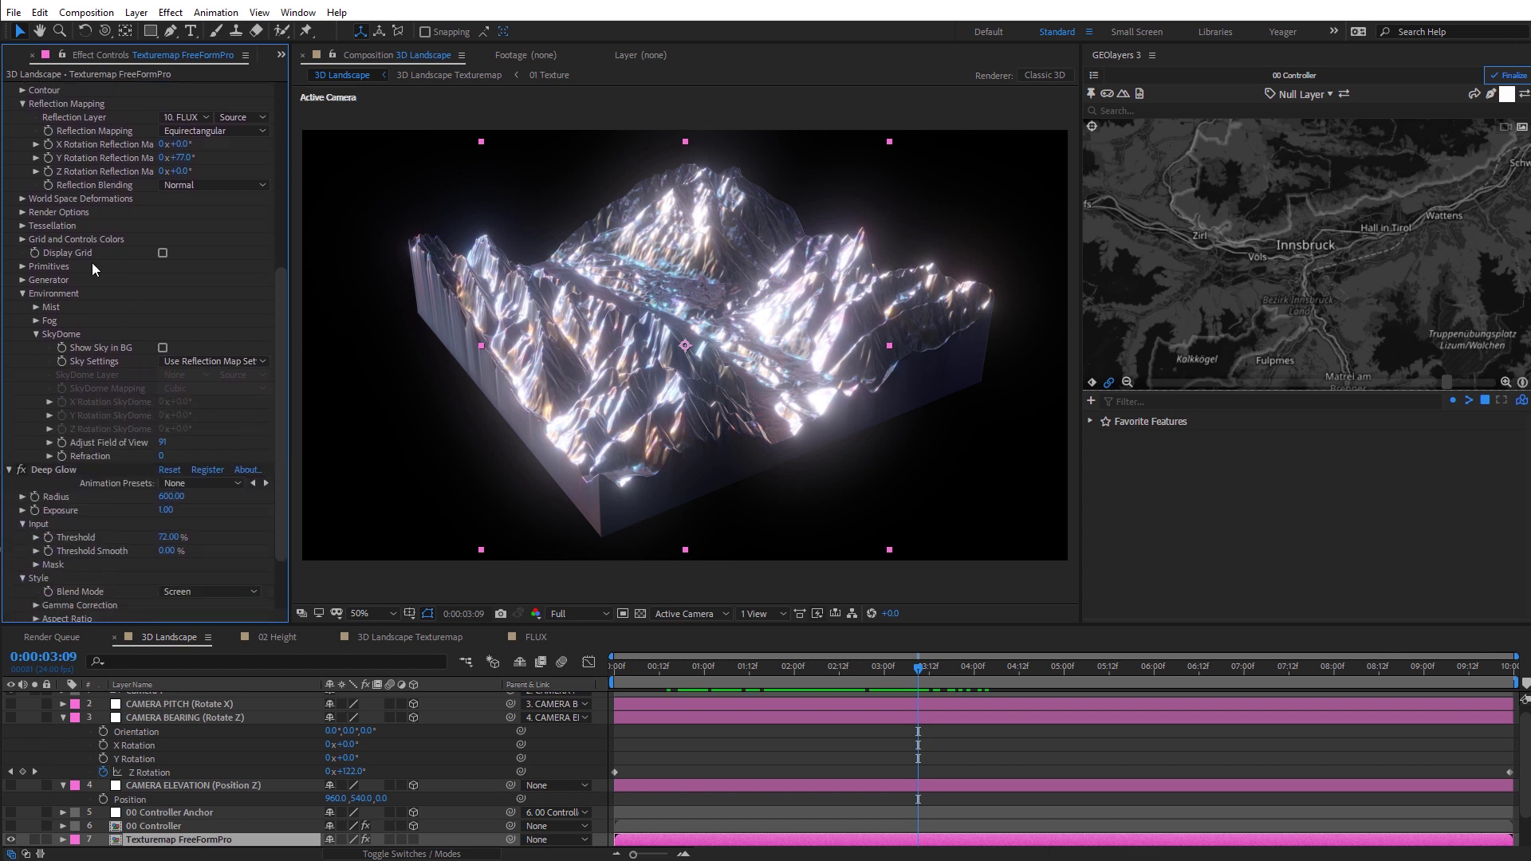
{"action": "left_click", "coordinate": [22, 213]}
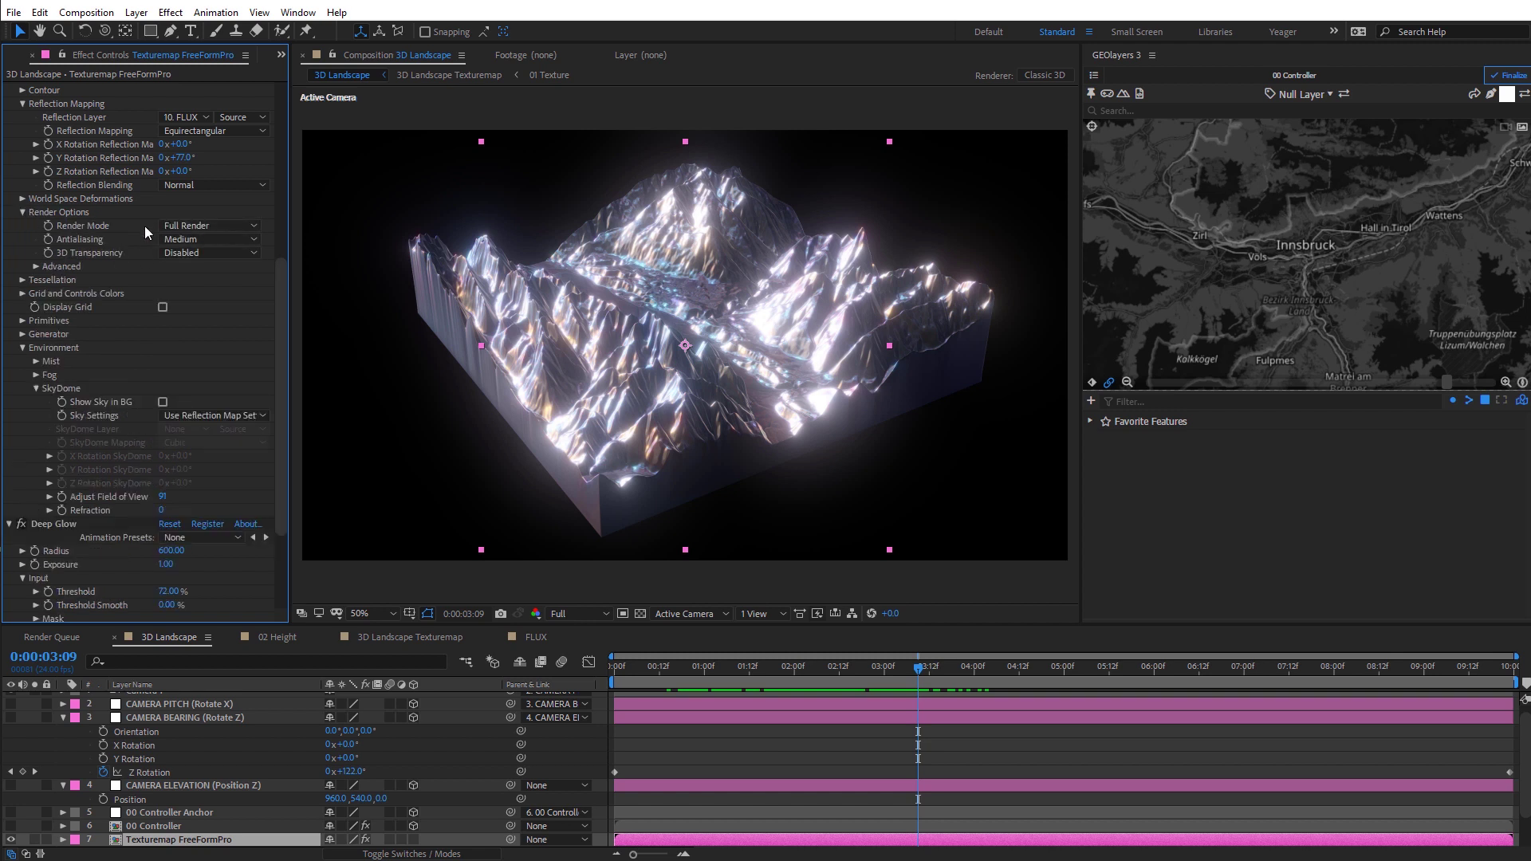
{"action": "left_click", "coordinate": [218, 227]}
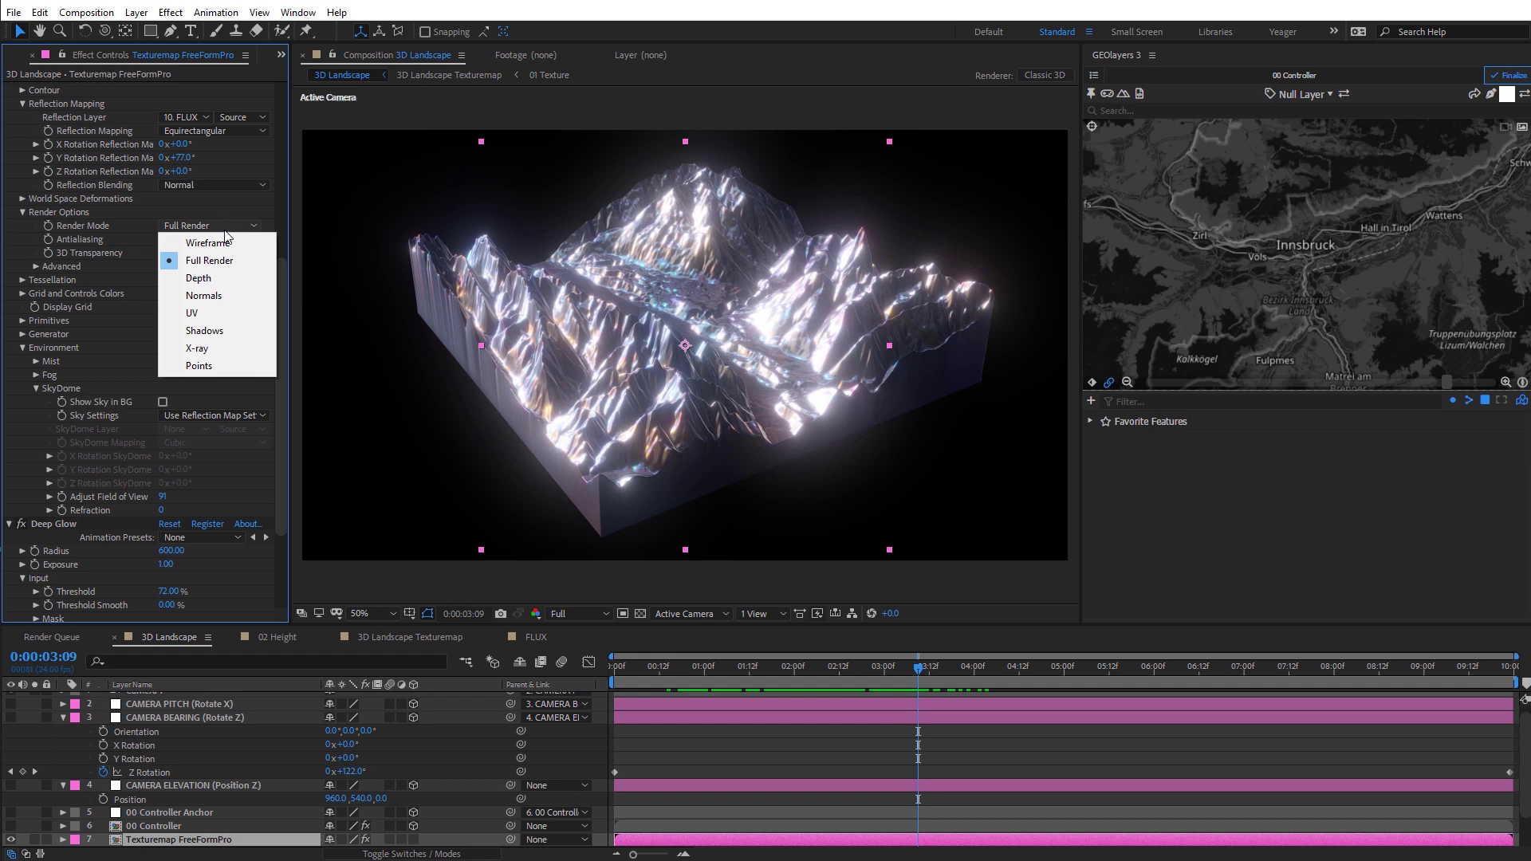
{"action": "left_click", "coordinate": [221, 365]}
{"action": "key", "text": "period"}
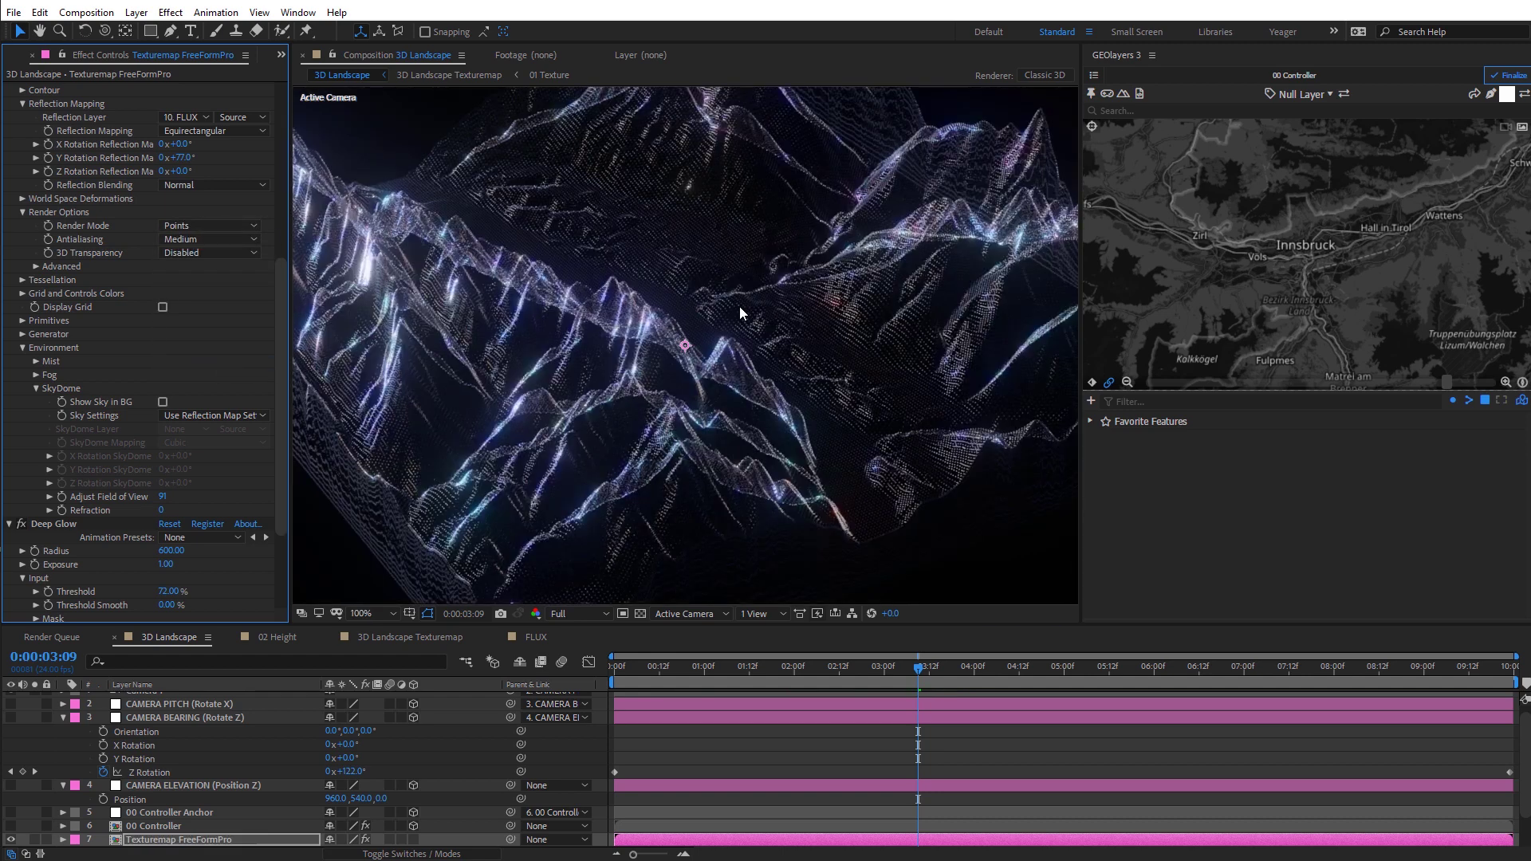
{"action": "key", "text": "period"}
{"action": "key", "text": "comma"}
{"action": "key", "text": "comma"}
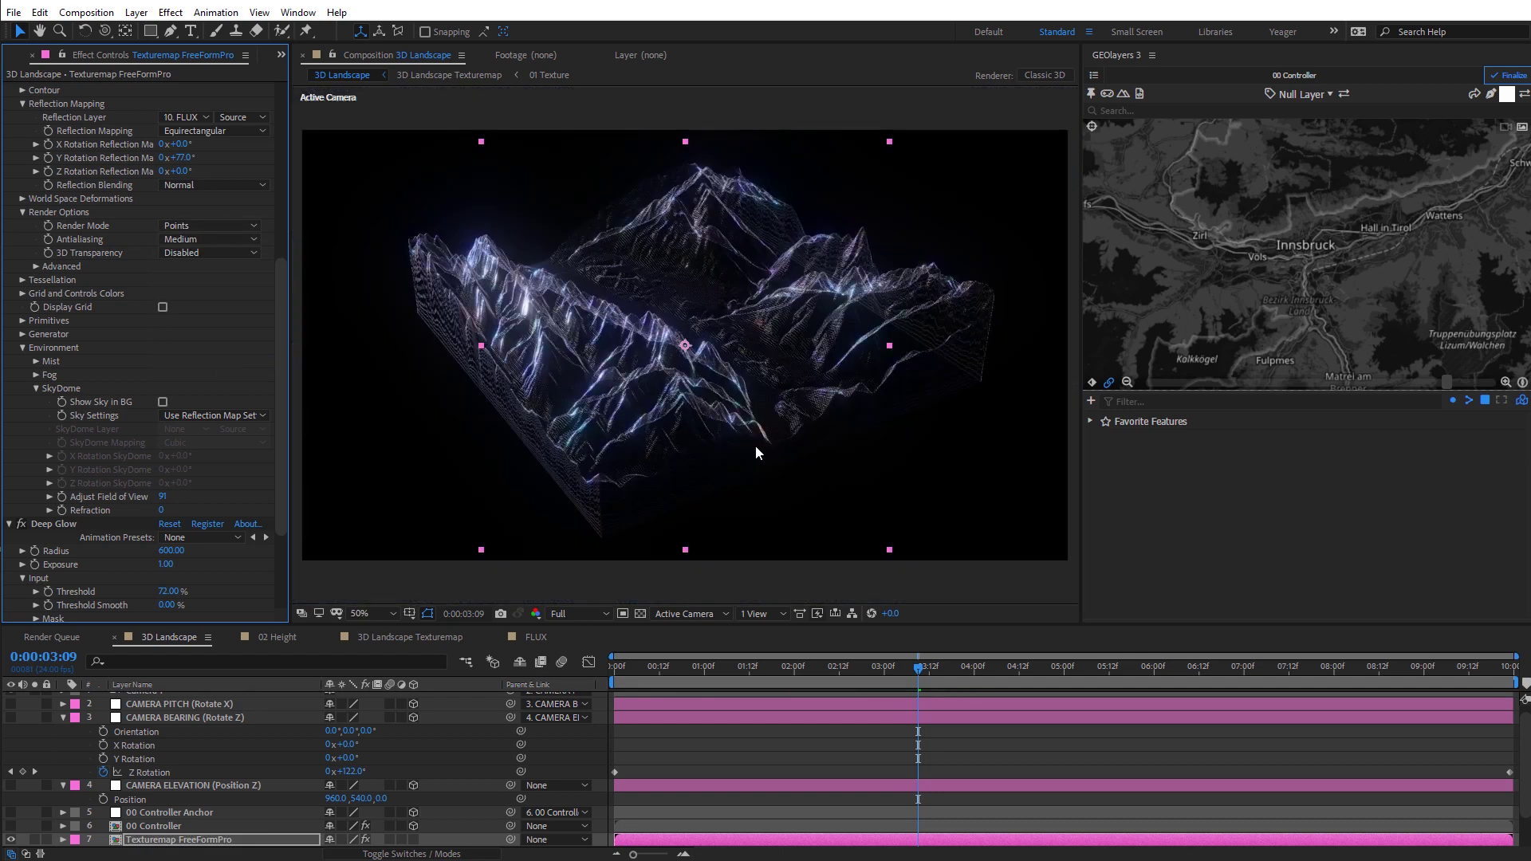
Try a Deep Glow threshold of 49% at 0:00:03:06 and undo the change.
{"action": "mouse_move", "coordinate": [916, 687]}
{"action": "left_mouse_down"}
{"action": "mouse_move", "coordinate": [859, 666]}
{"action": "mouse_move", "coordinate": [727, 667]}
{"action": "mouse_move", "coordinate": [938, 662]}
{"action": "mouse_move", "coordinate": [906, 665]}
{"action": "left_mouse_up"}
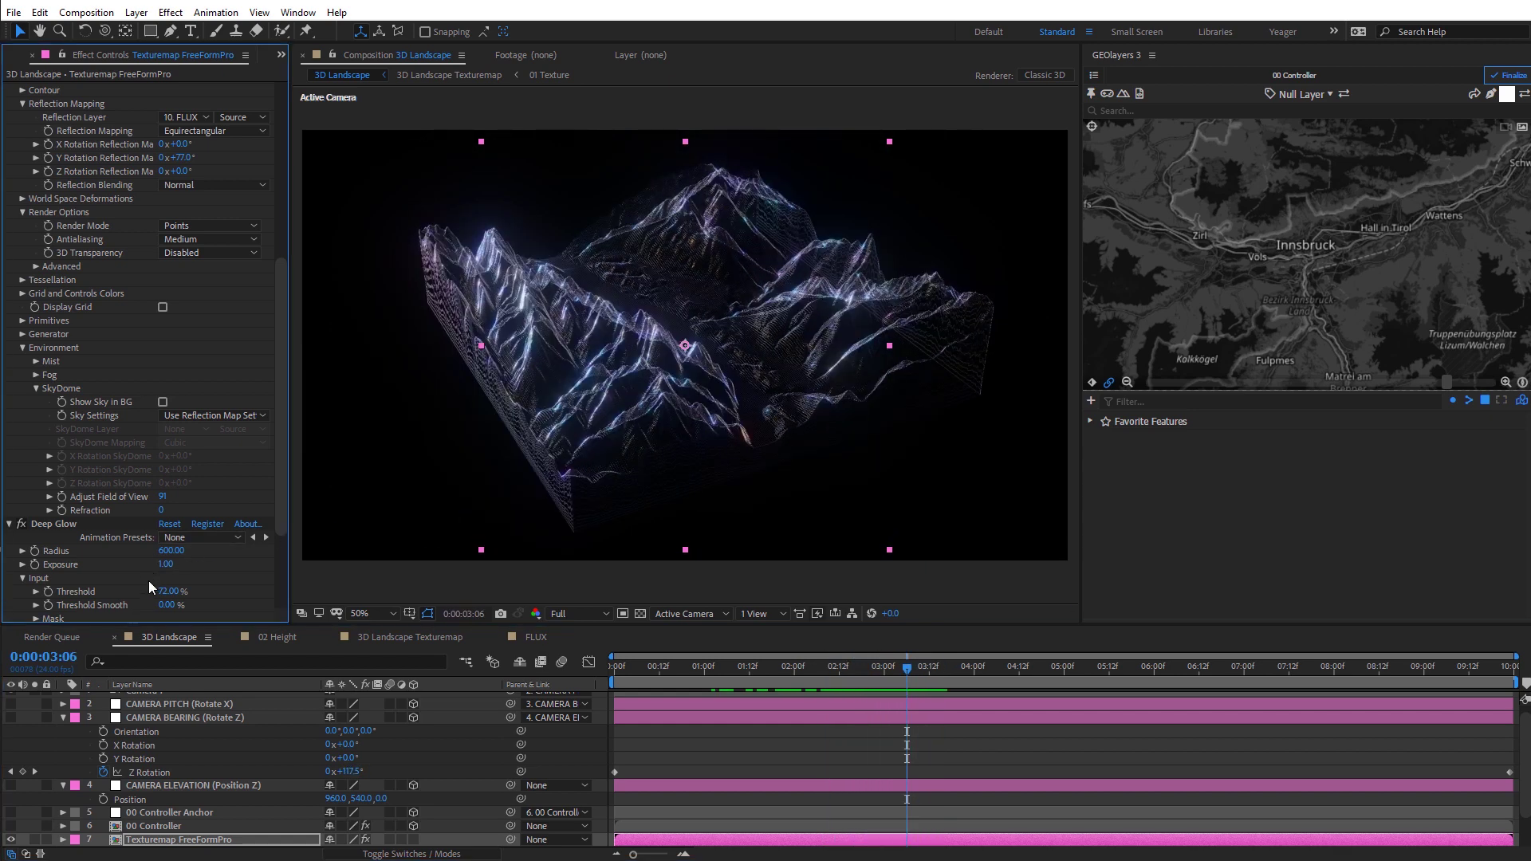
{"action": "left_click_drag", "start_coordinate": [169, 594], "coordinate": [153, 599]}
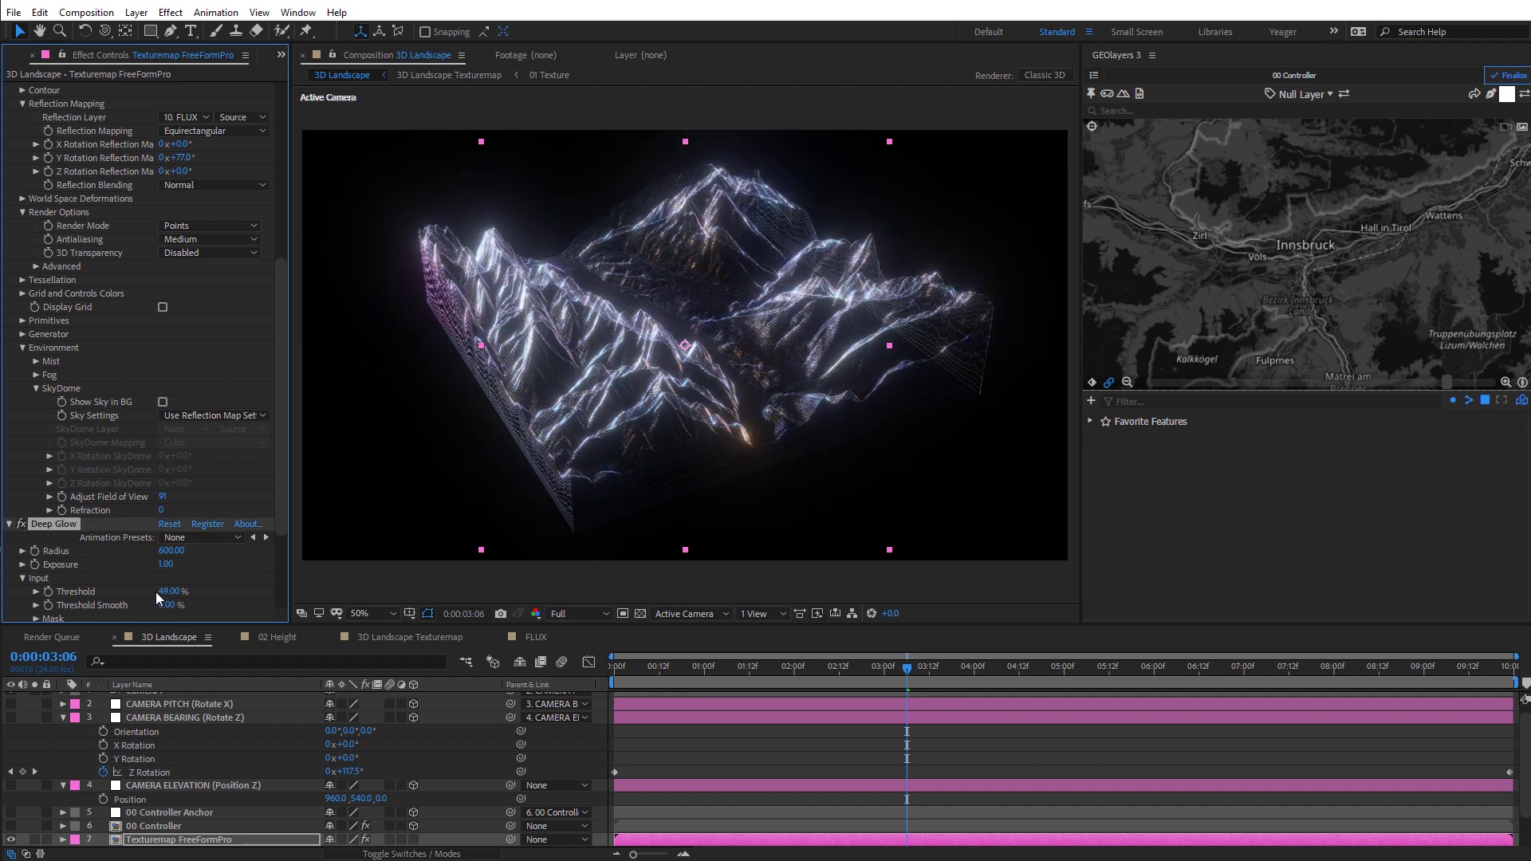
{"action": "key", "text": "ctrl+z"}
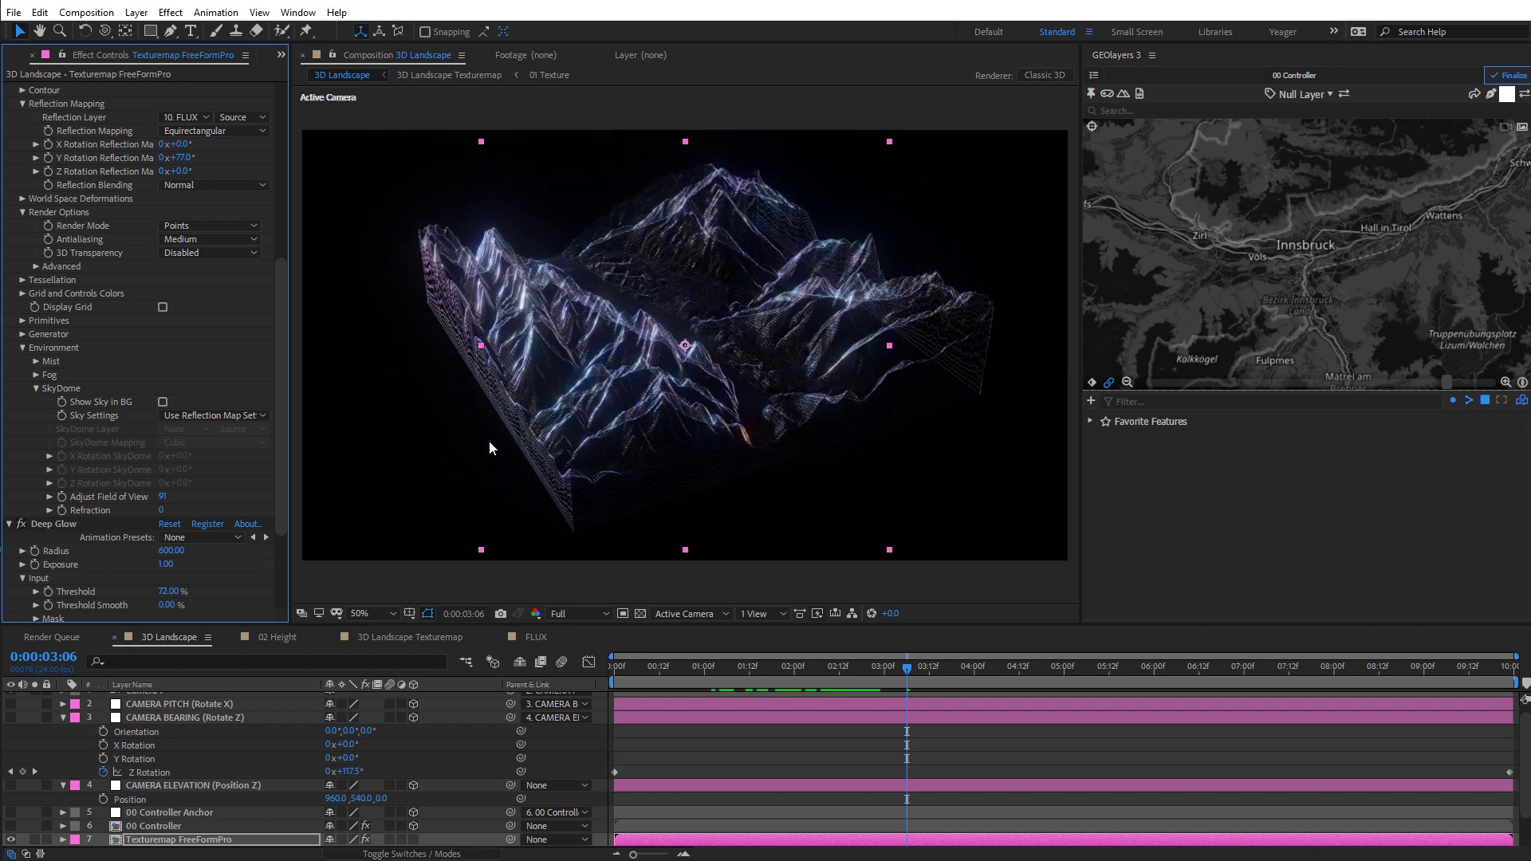
Examine the point-rendered terrain in close-up and check it at 0:00:02:13.
{"action": "scroll", "coordinate": [676, 363], "scroll_direction": "up", "scroll_amount": 4}
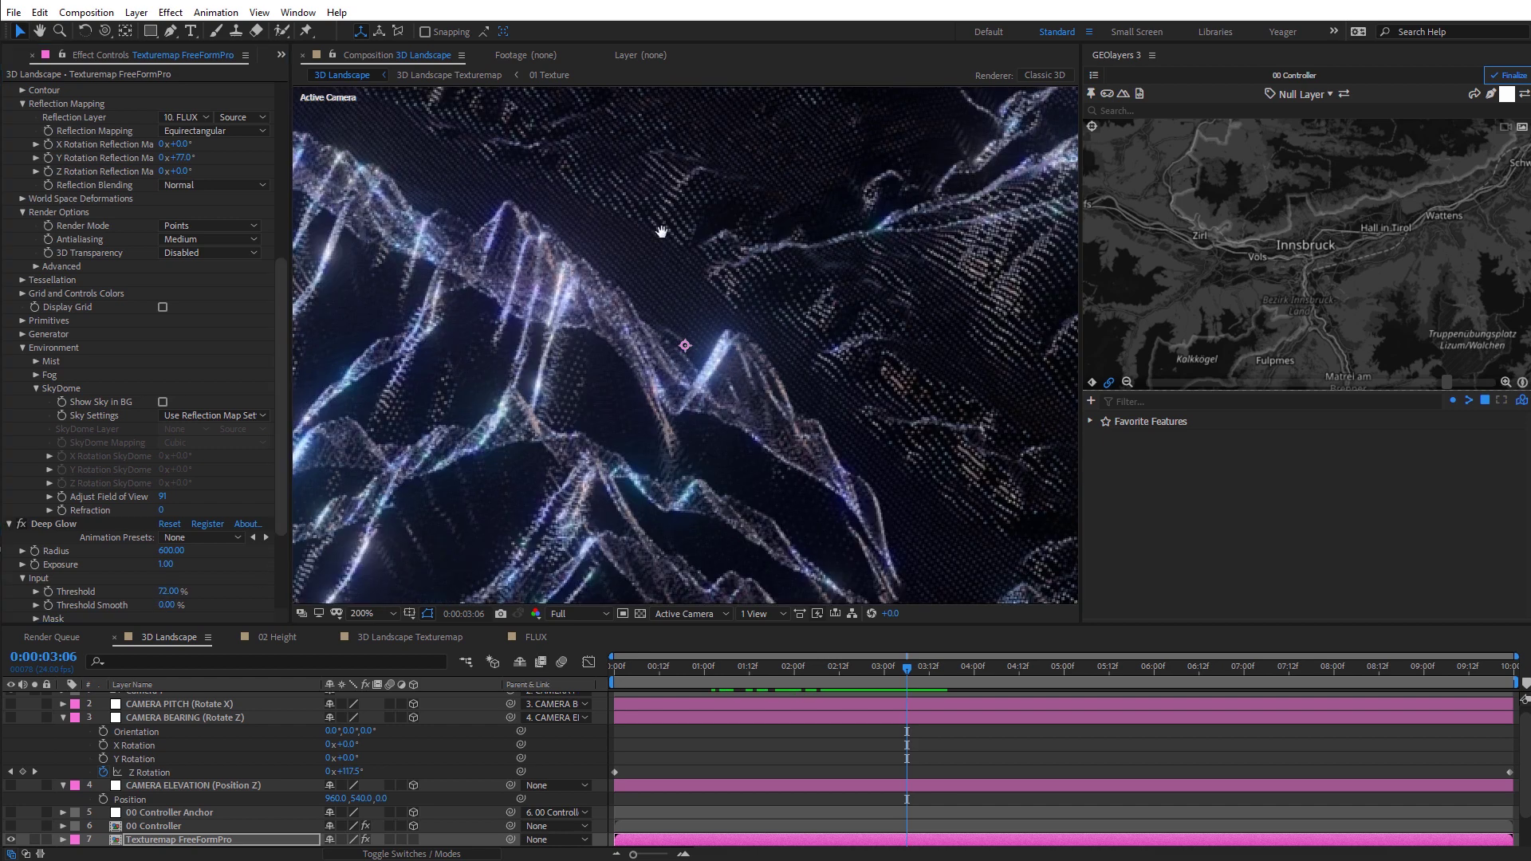
{"action": "left_click_drag", "start_coordinate": [769, 303], "coordinate": [667, 306]}
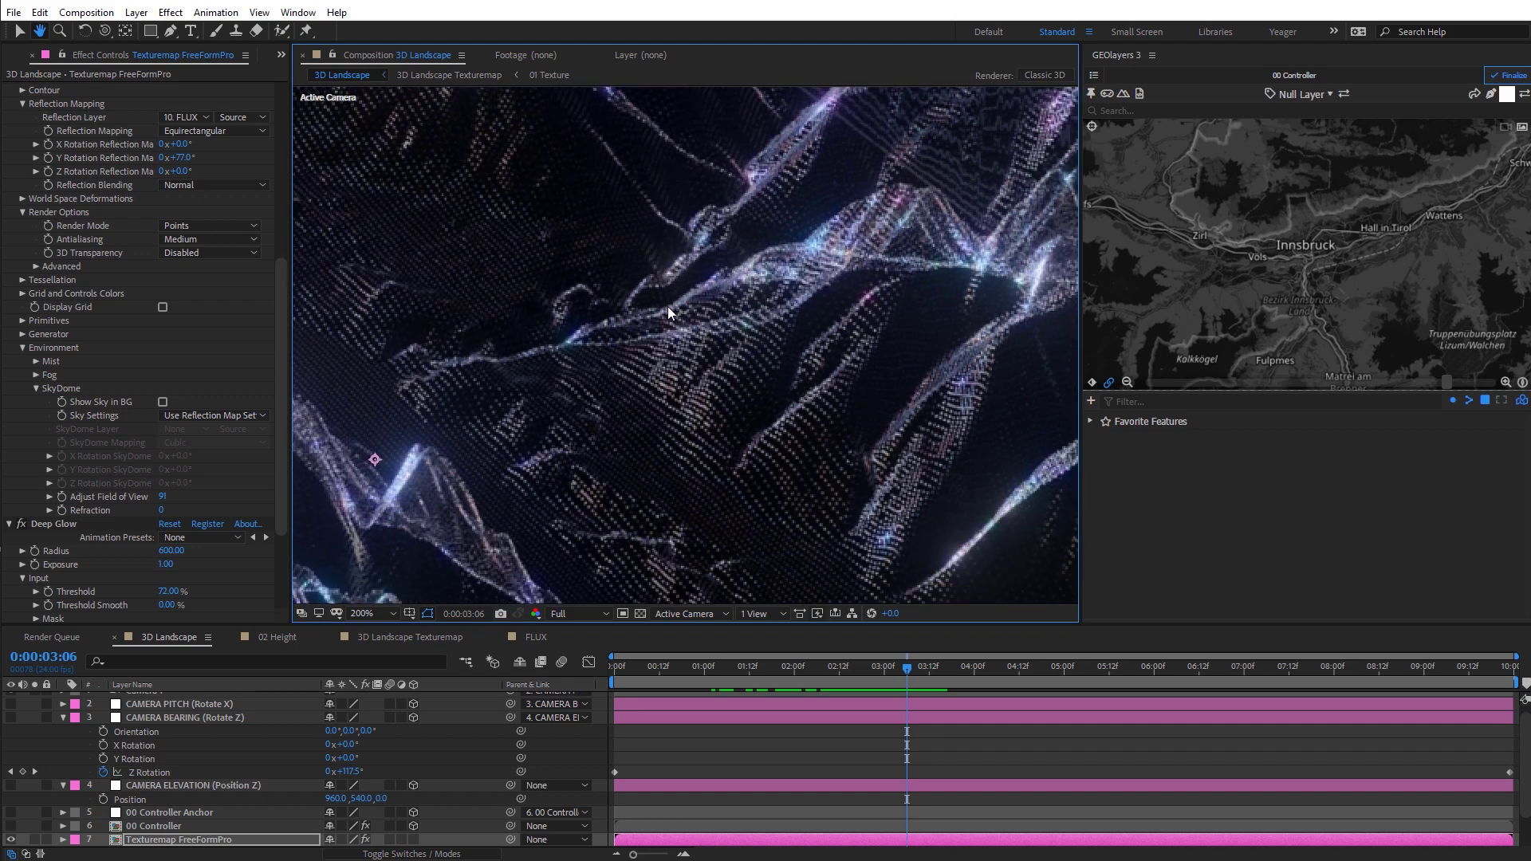
{"action": "mouse_move", "coordinate": [872, 668]}
{"action": "left_mouse_down"}
{"action": "mouse_move", "coordinate": [798, 668]}
{"action": "mouse_move", "coordinate": [842, 668]}
{"action": "left_mouse_up"}
{"action": "scroll", "coordinate": [774, 513], "scroll_direction": "down", "scroll_amount": 2}
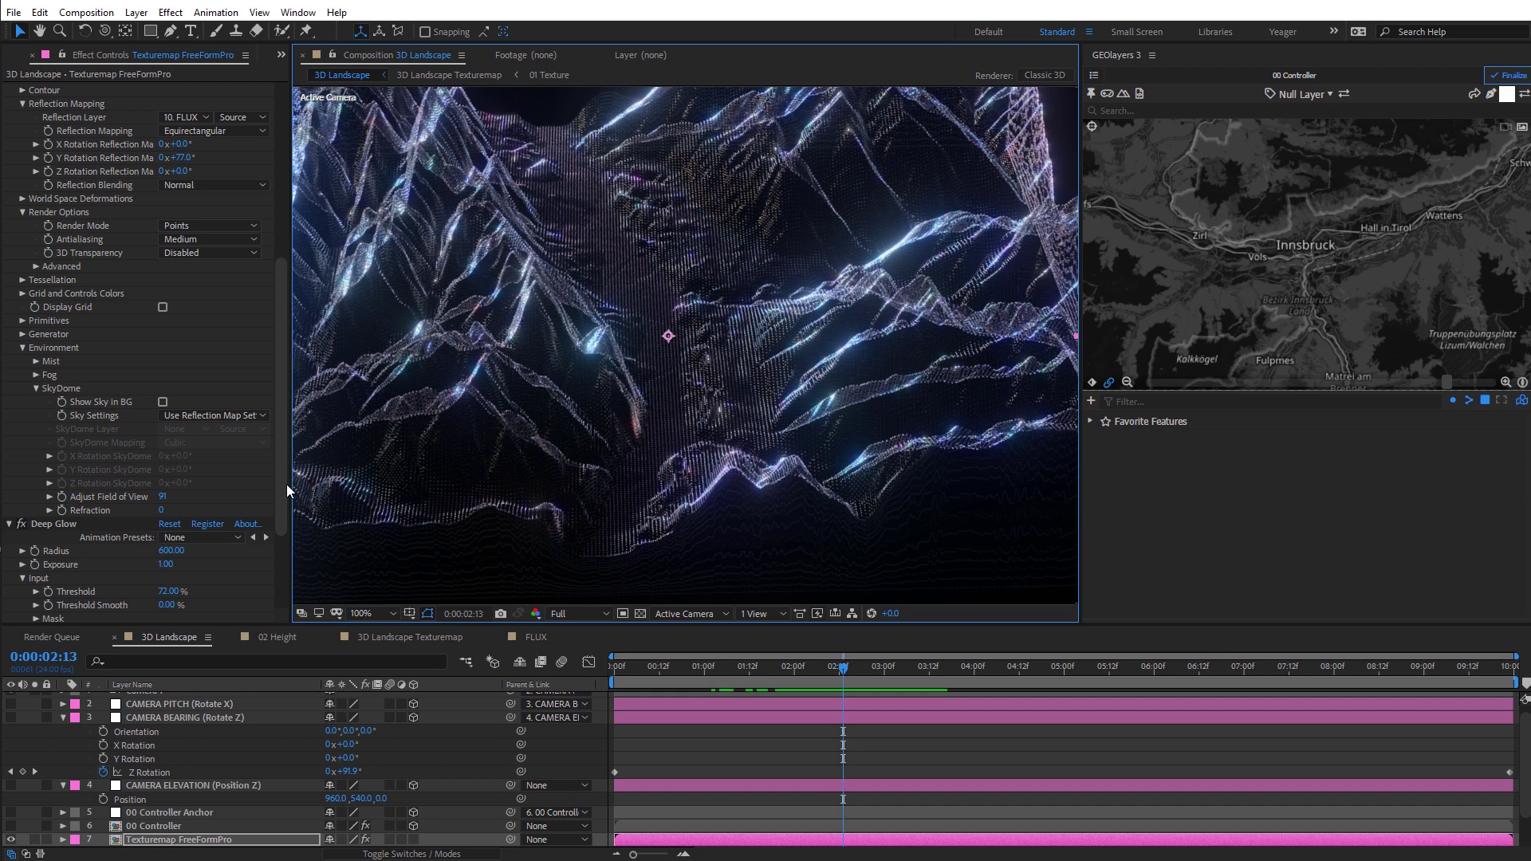
Collapse the FreeForm Pro and Deep Glow settings and add a Tint color correction effect to the Texturemap FreeFormPro layer.
{"action": "left_click_drag", "start_coordinate": [287, 489], "coordinate": [285, 572]}
{"action": "scroll", "coordinate": [251, 419], "scroll_direction": "up", "scroll_amount": 5}
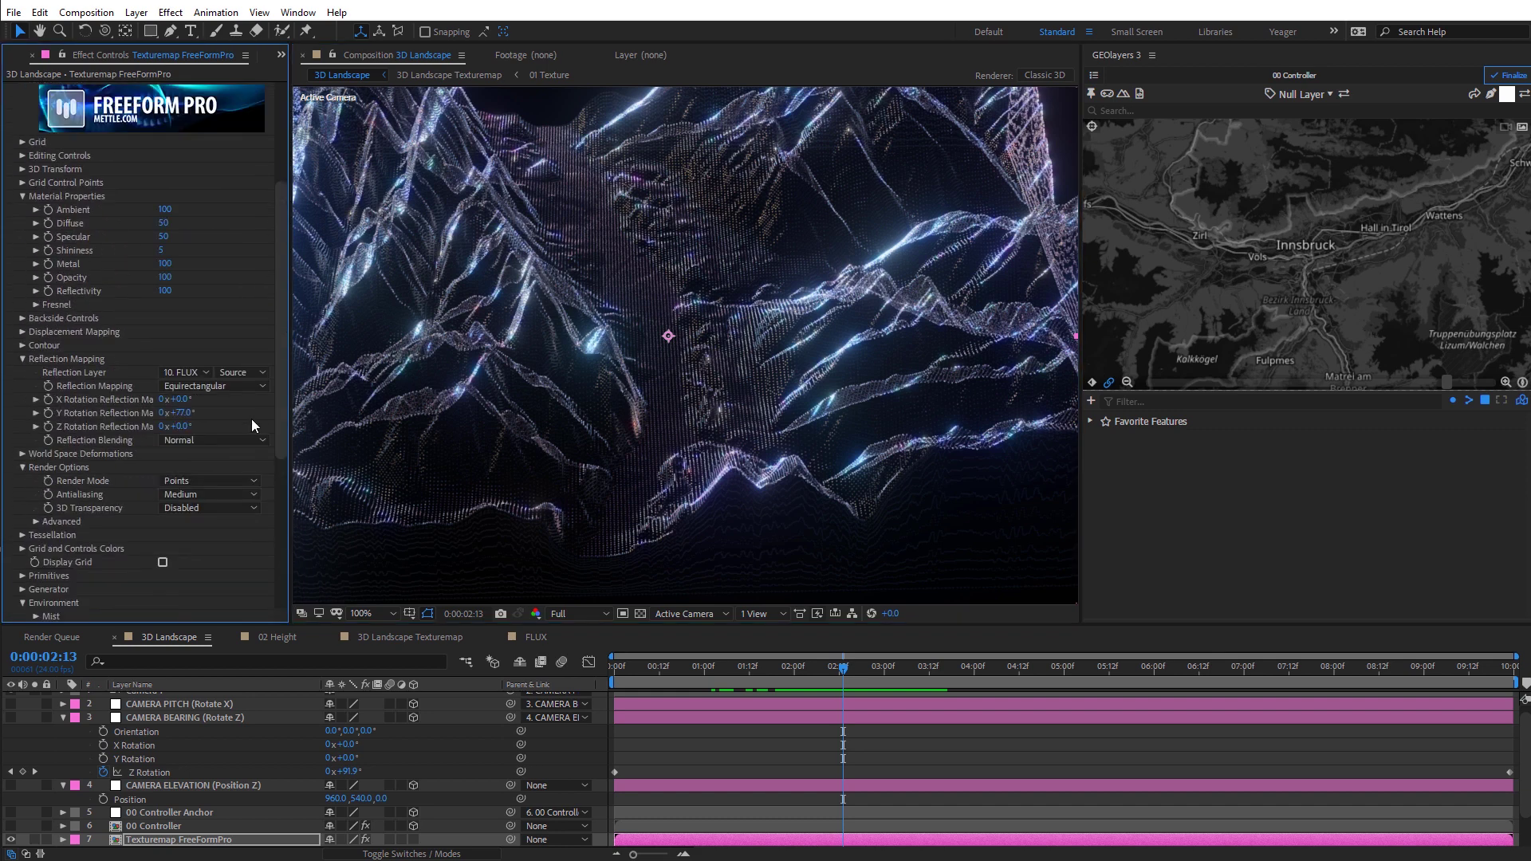
{"action": "scroll", "coordinate": [251, 418], "scroll_direction": "up", "scroll_amount": 3}
{"action": "left_click", "coordinate": [10, 129]}
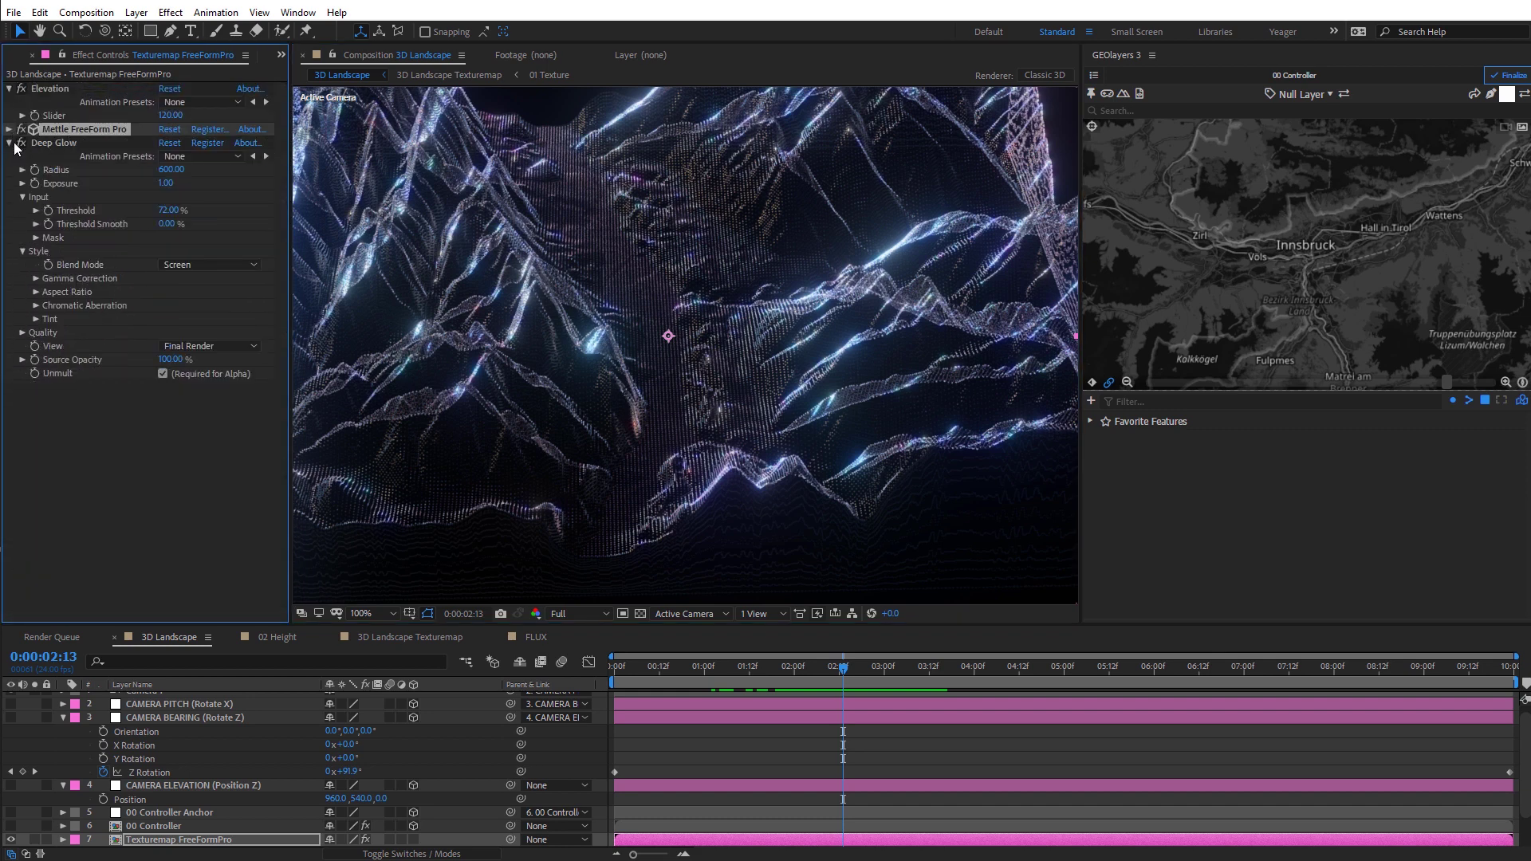
{"action": "left_click", "coordinate": [10, 144]}
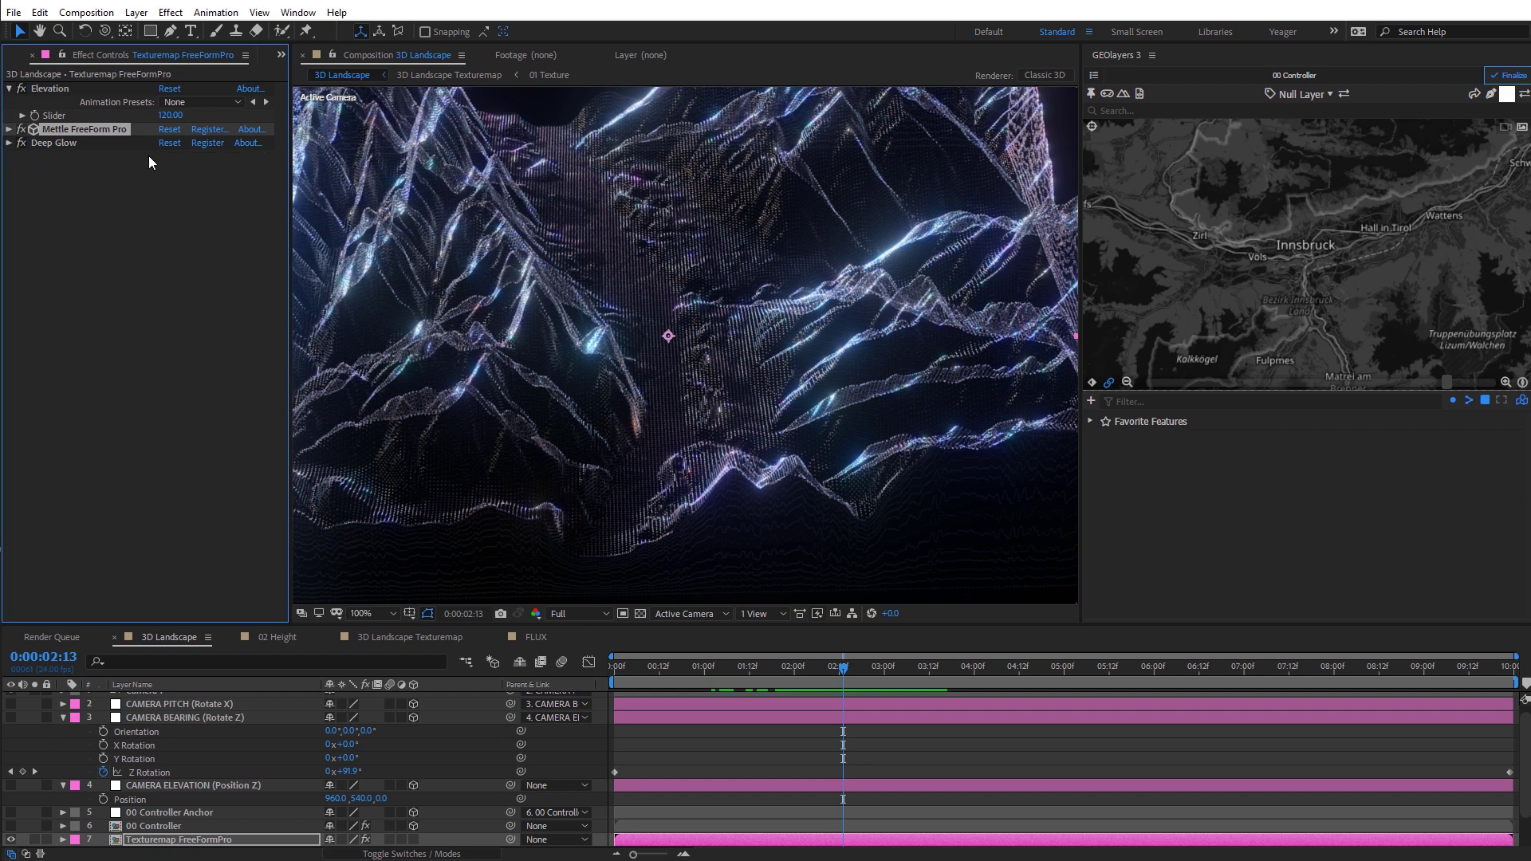
{"action": "left_click", "coordinate": [169, 14]}
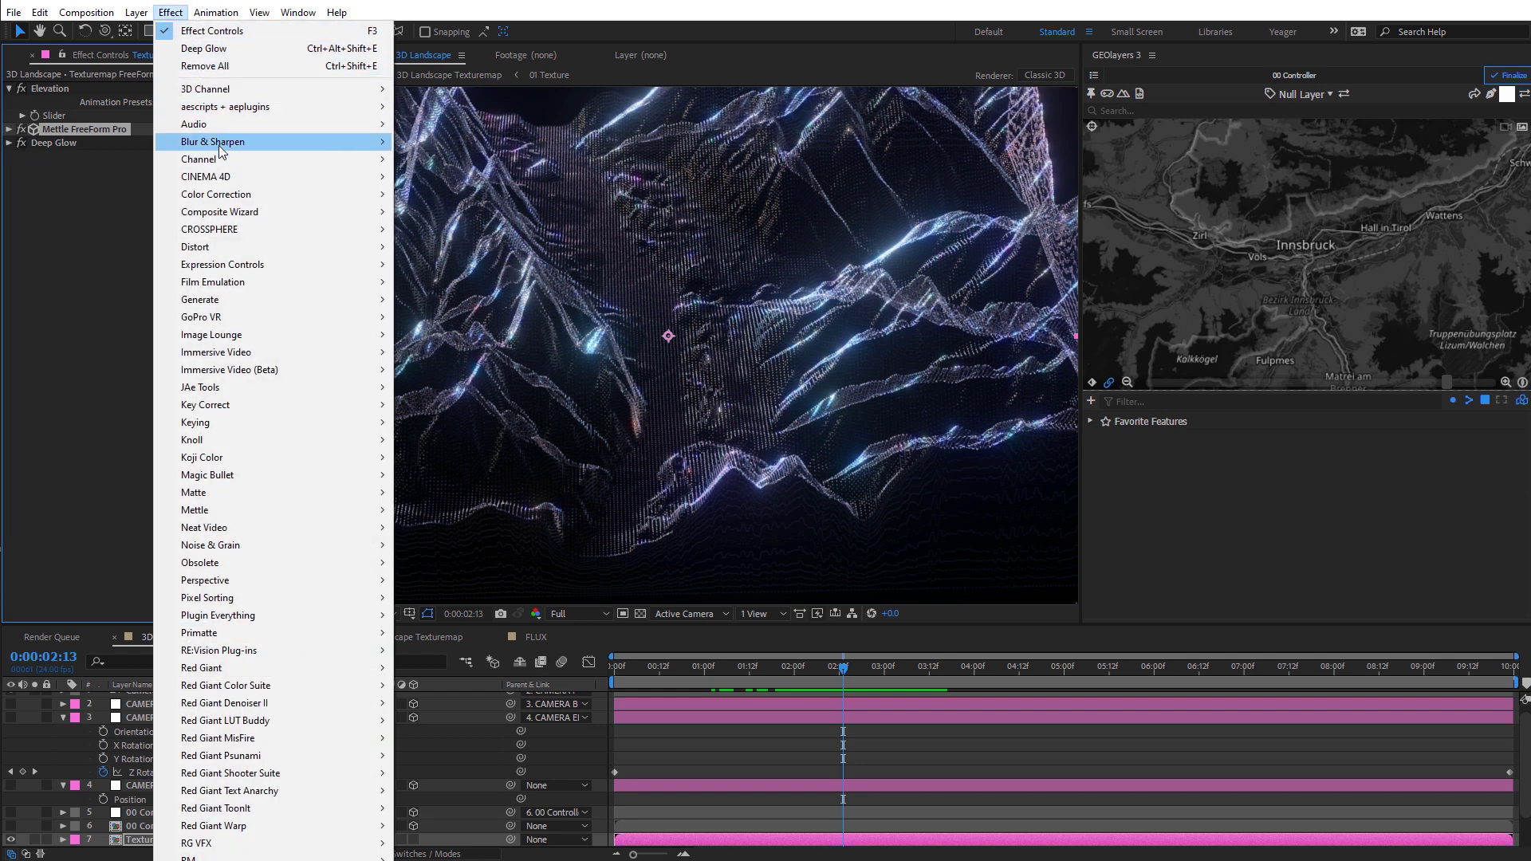
{"action": "mouse_move", "coordinate": [226, 198]}
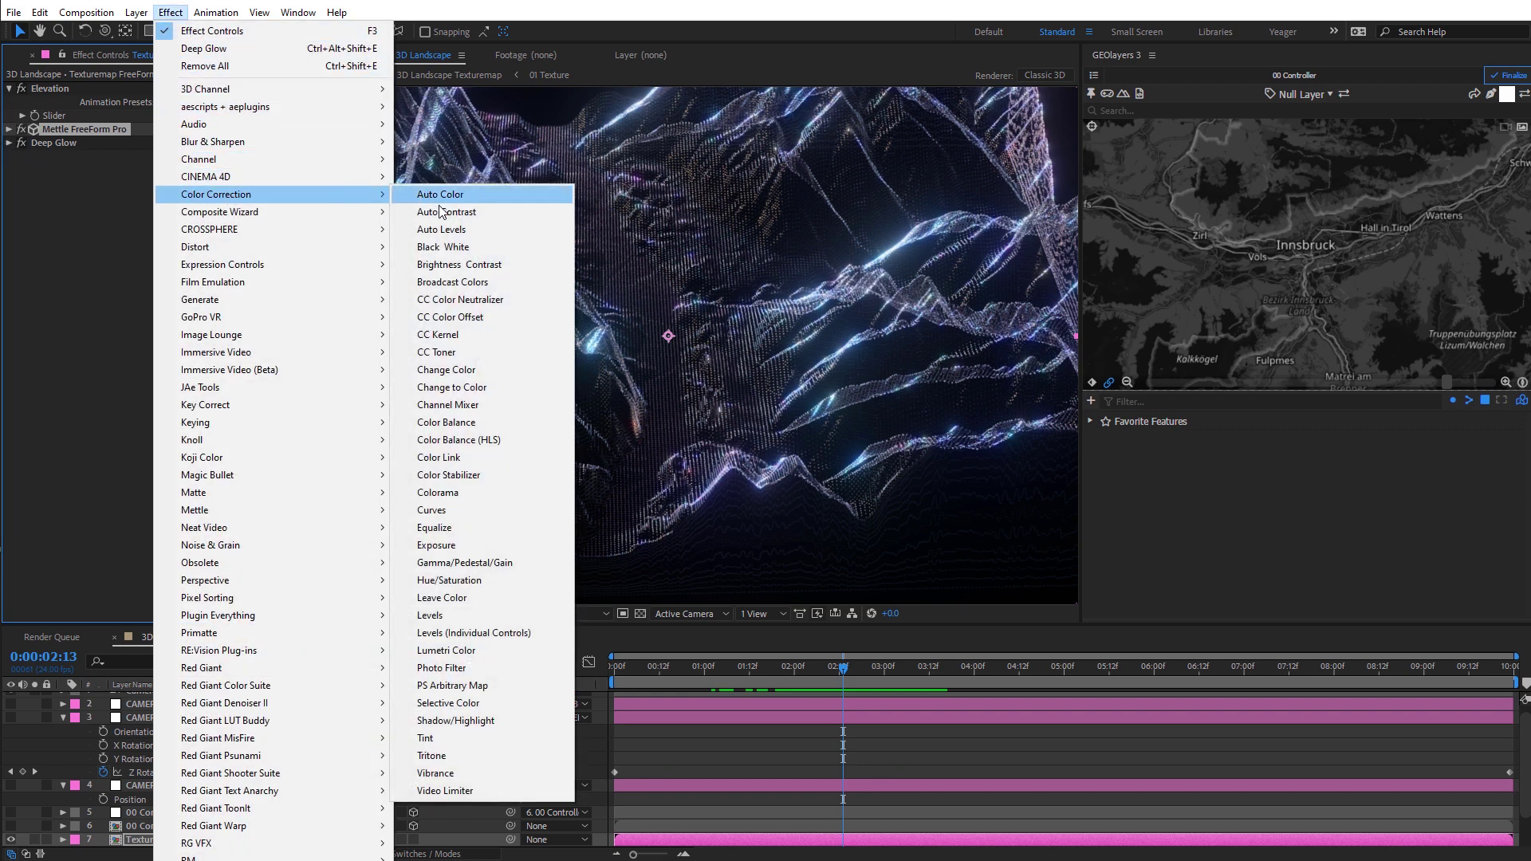
{"action": "left_click", "coordinate": [468, 740]}
{"action": "scroll", "coordinate": [635, 350], "scroll_direction": "down", "scroll_amount": 2}
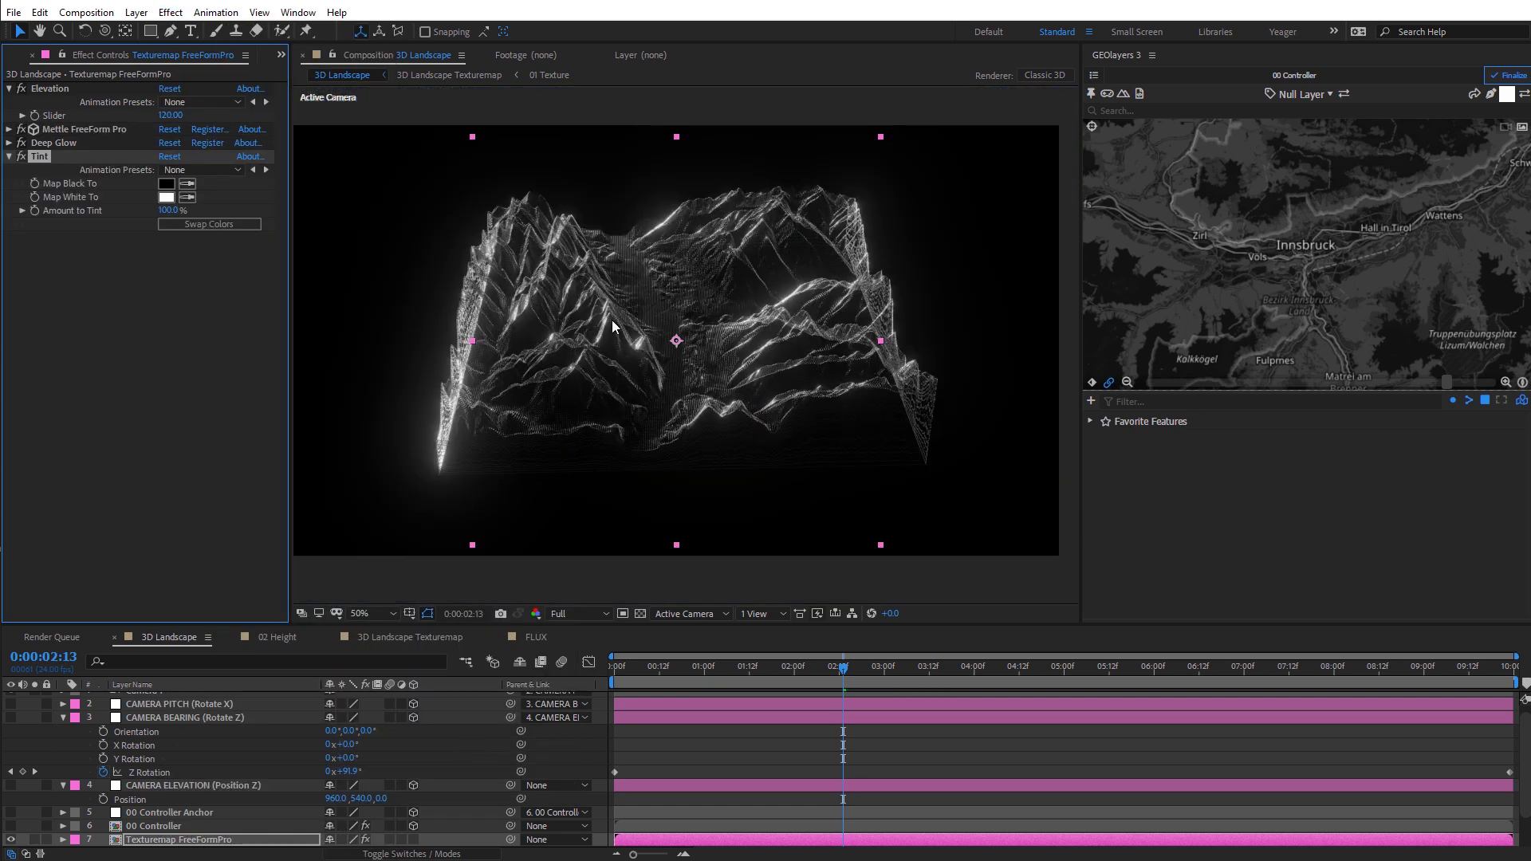
Map the Tint effect's white to turquoise 00FAD4 and check the tinted point terrain at 0:00:04:09.
{"action": "left_click", "coordinate": [166, 196]}
{"action": "left_click_drag", "start_coordinate": [564, 431], "coordinate": [563, 534]}
{"action": "left_click", "coordinate": [493, 483]}
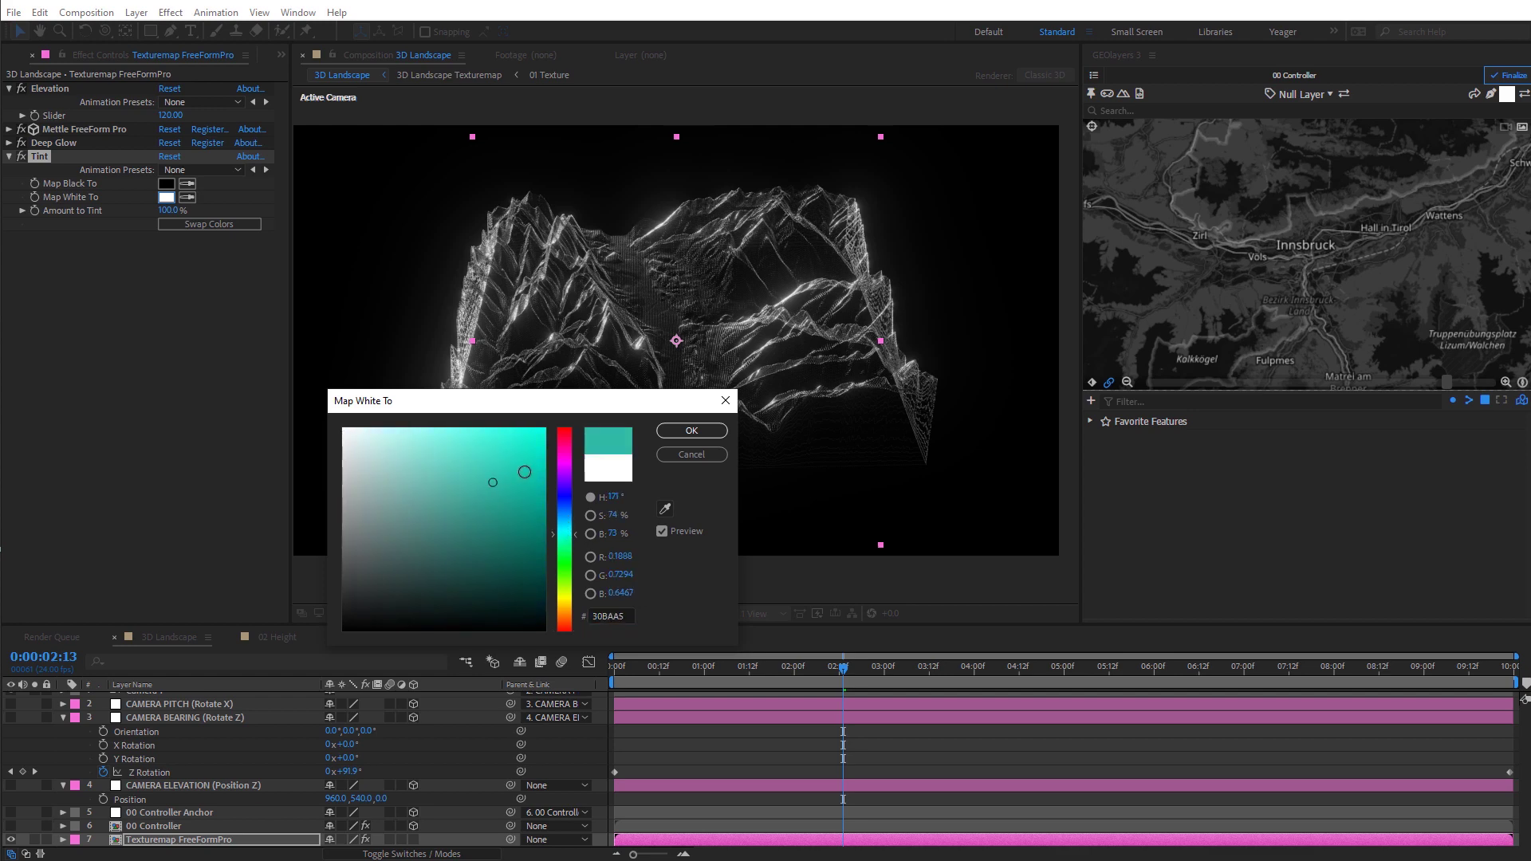
{"action": "left_click_drag", "start_coordinate": [525, 471], "coordinate": [545, 432]}
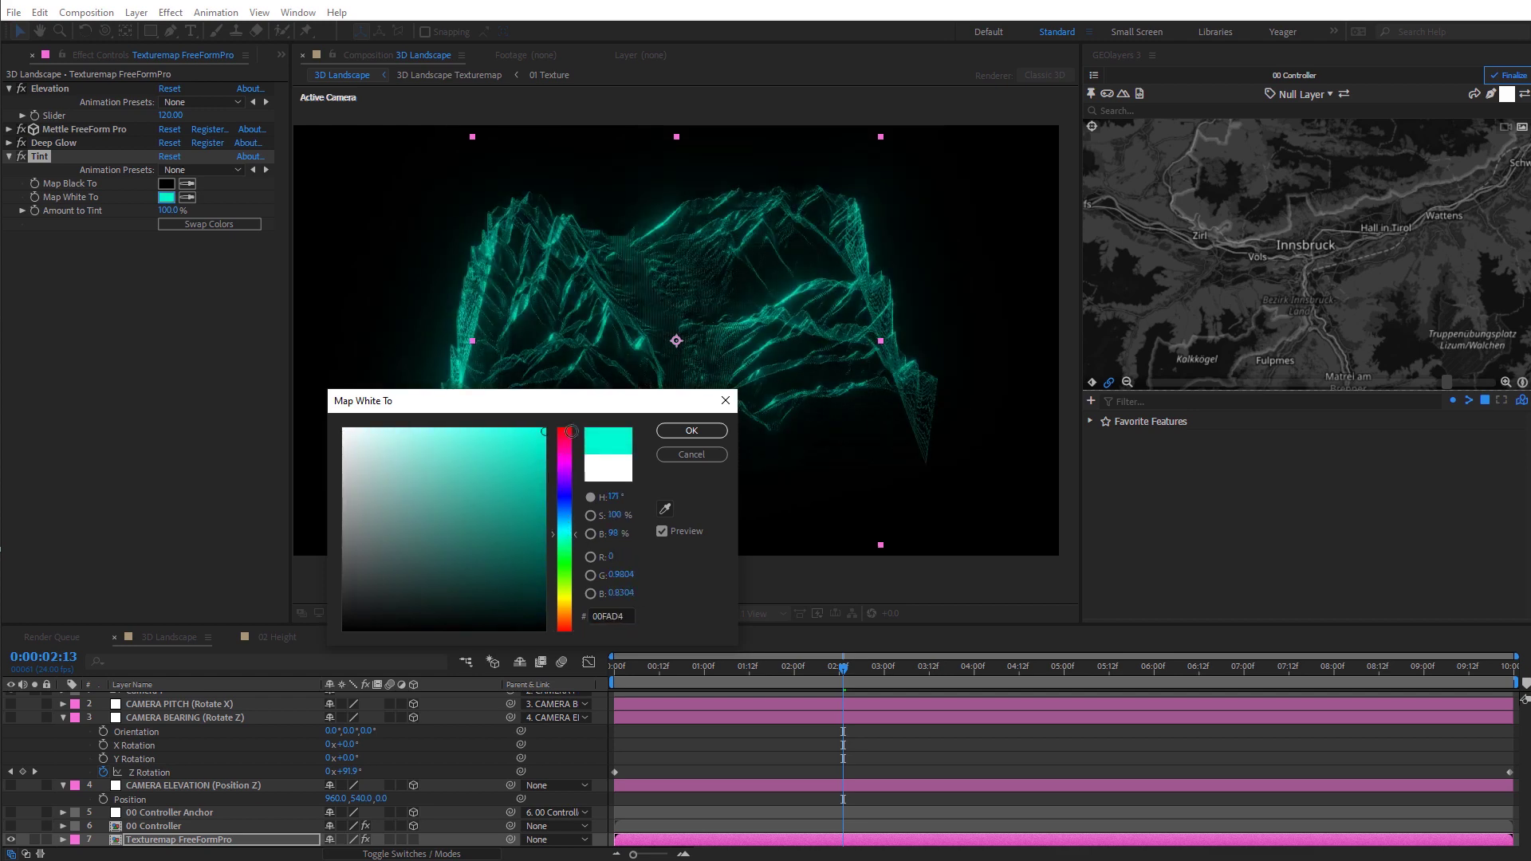
{"action": "left_click", "coordinate": [721, 430]}
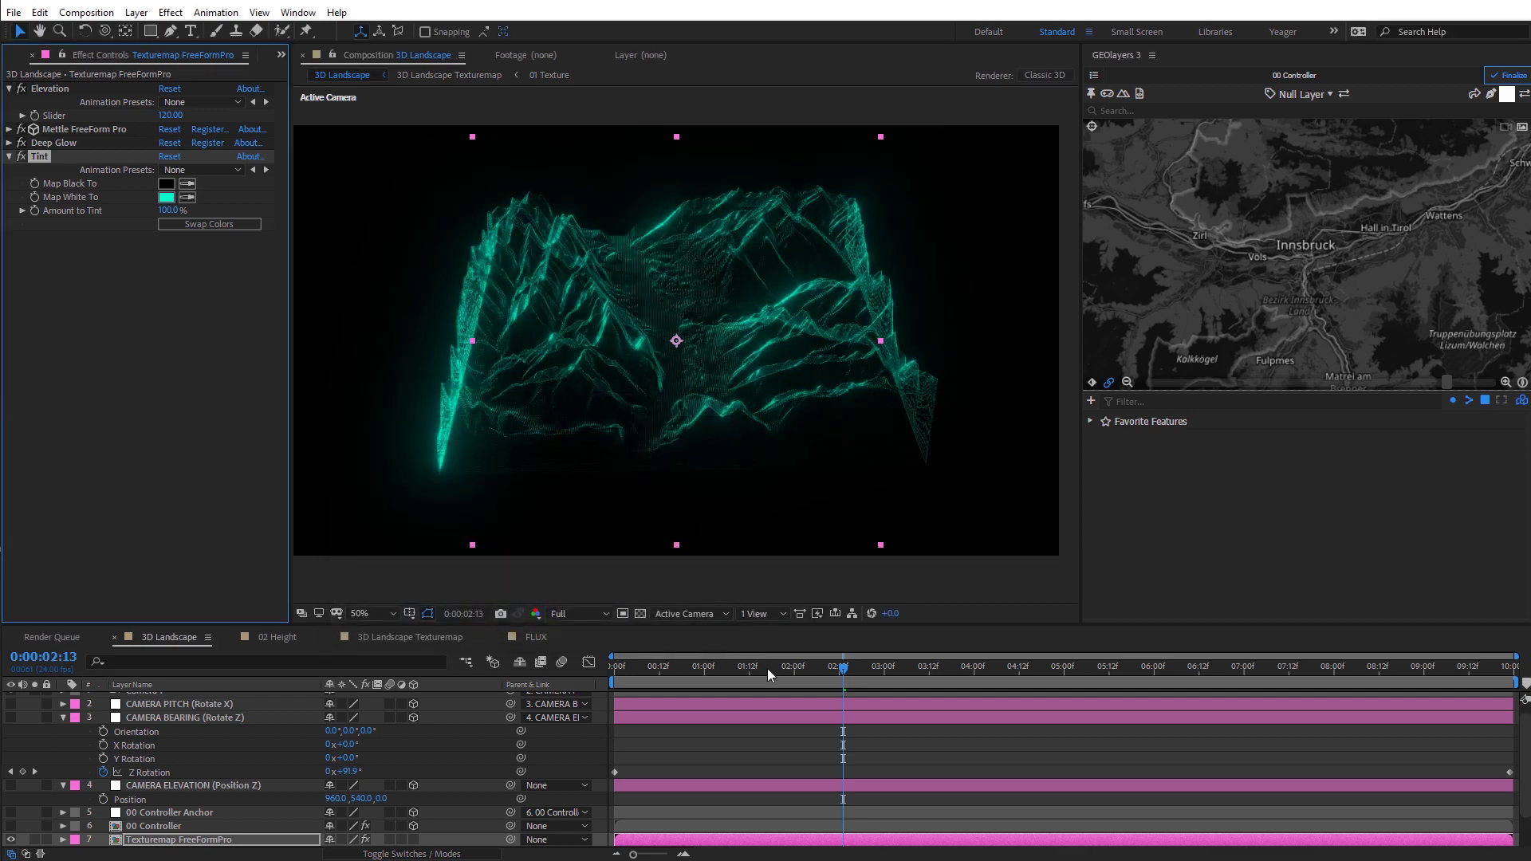
{"action": "left_click_drag", "start_coordinate": [768, 675], "coordinate": [1008, 667]}
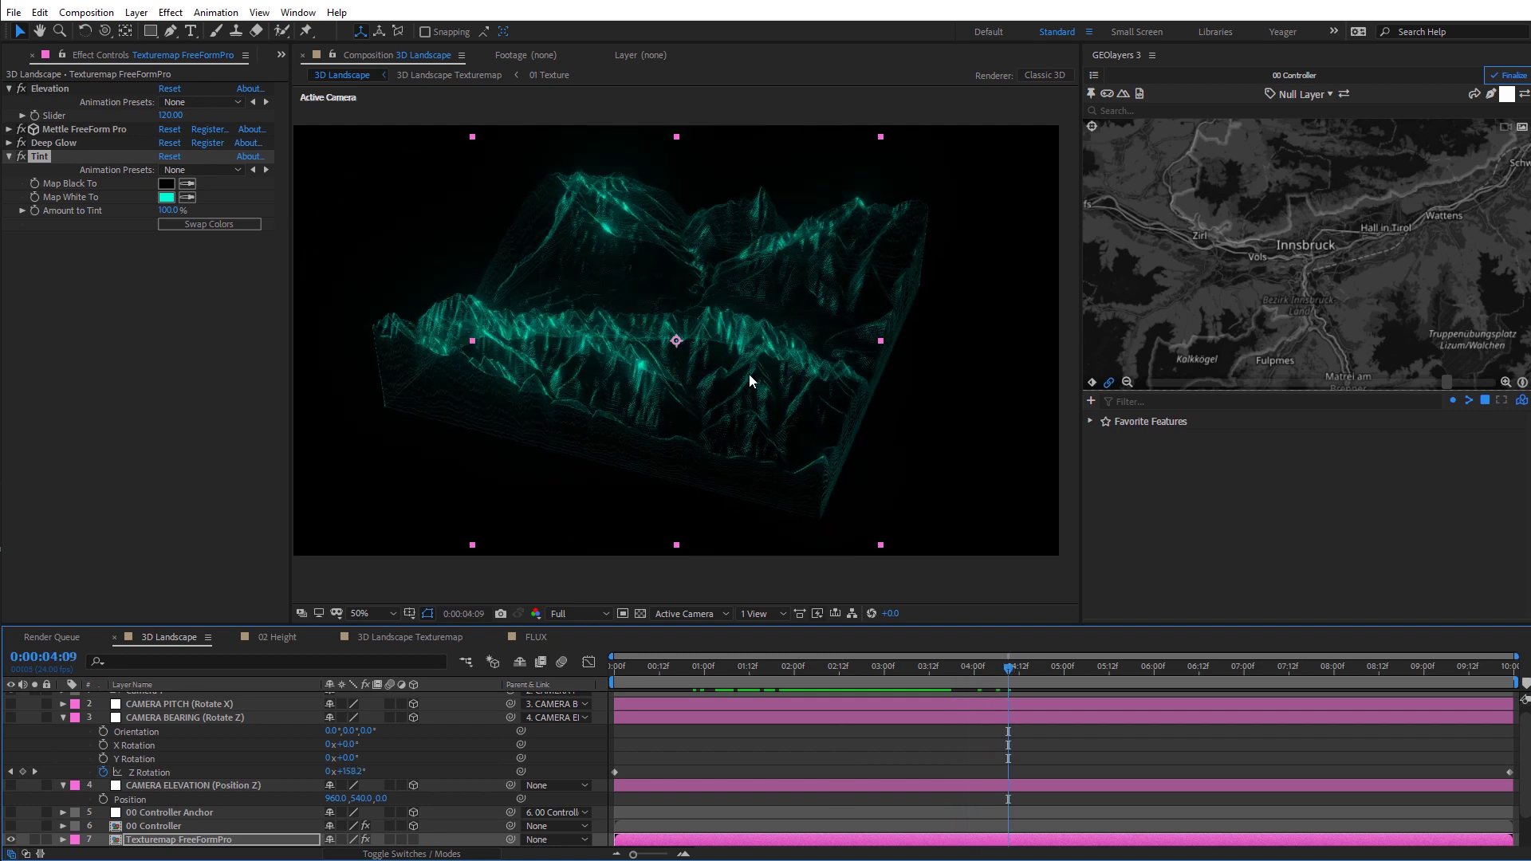
{"action": "key", "text": "period"}
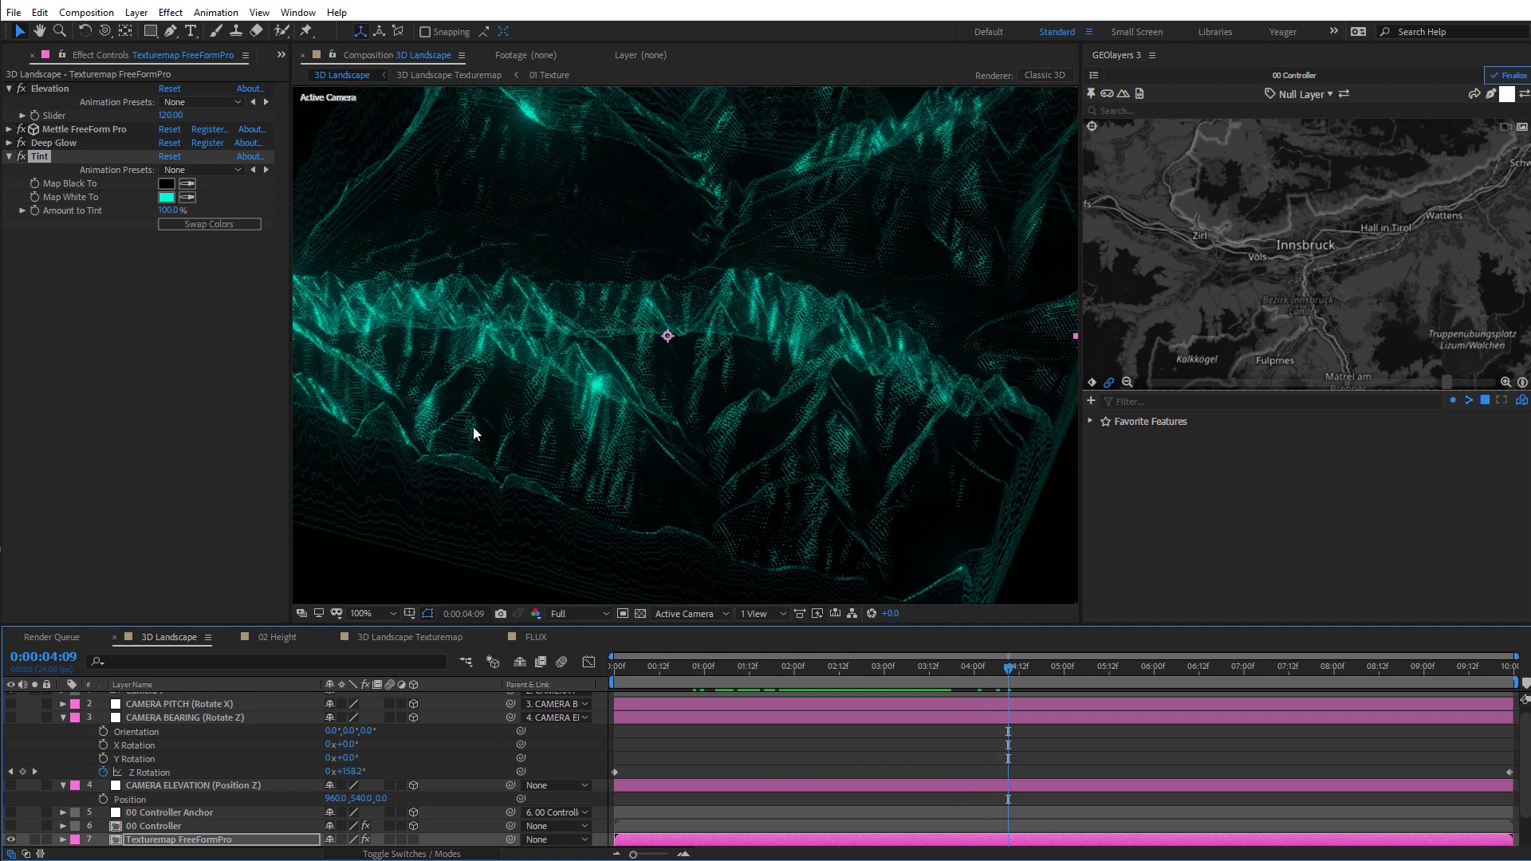